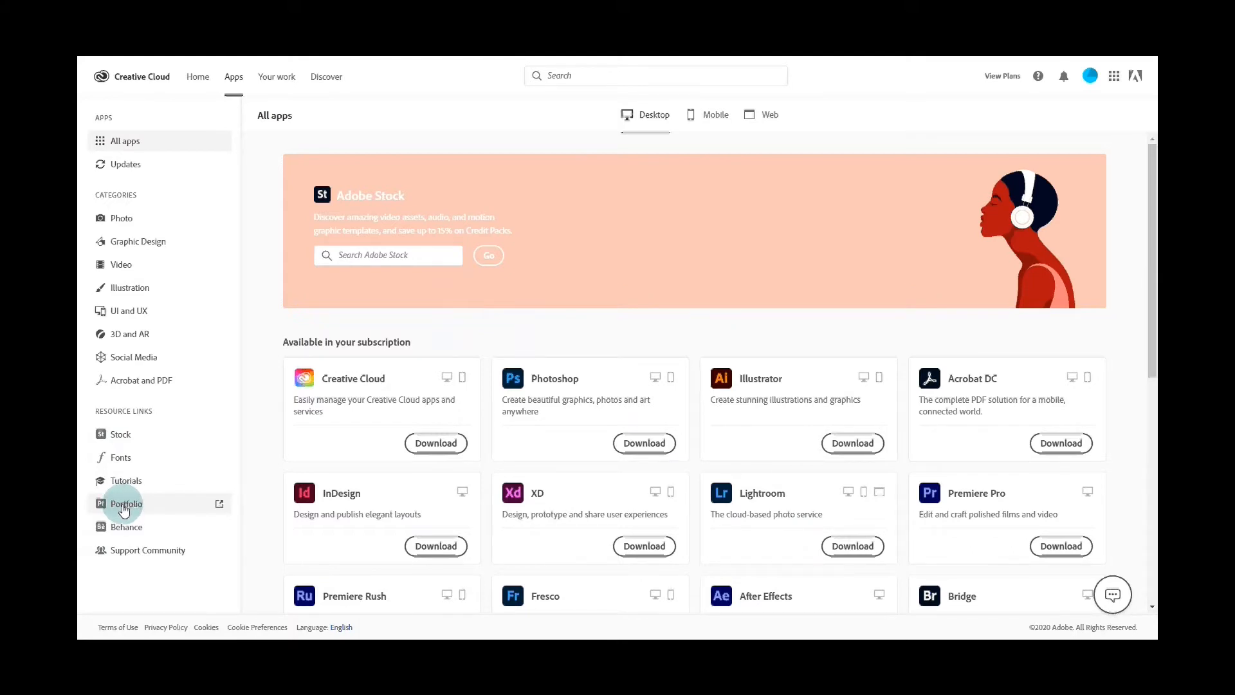
Step: Go from Creative Cloud to Adobe Portfolio and start a new site
left_click(124, 508)
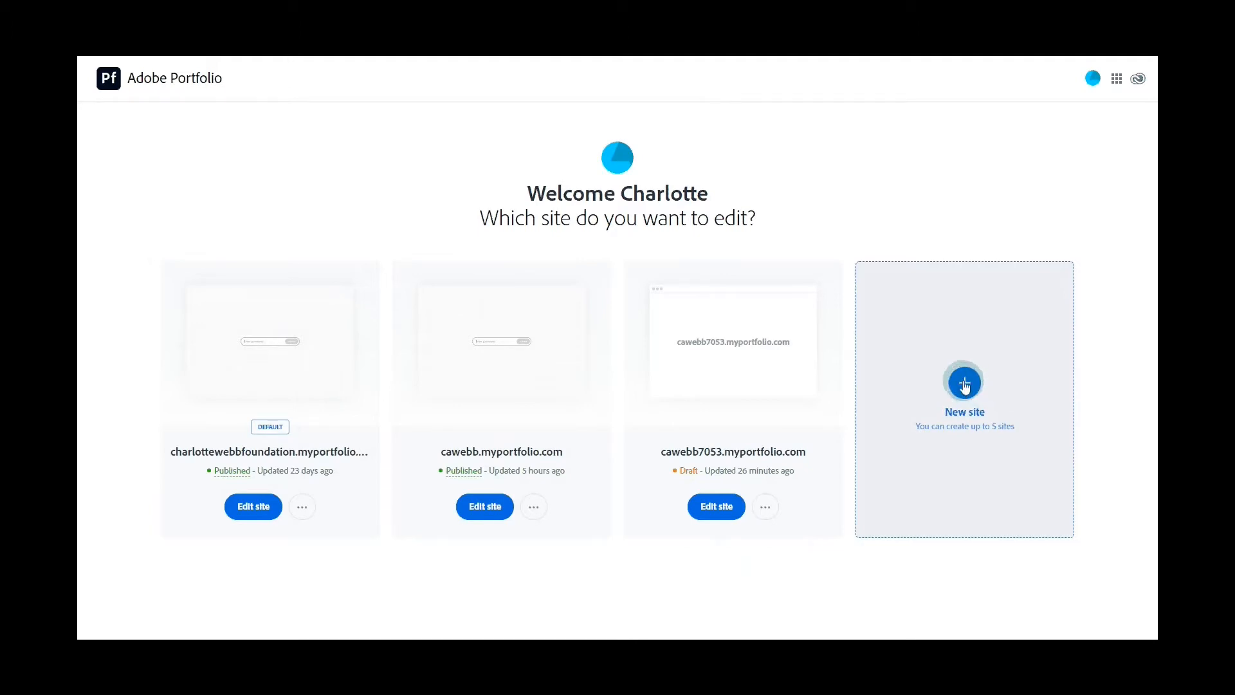
left_click(963, 384)
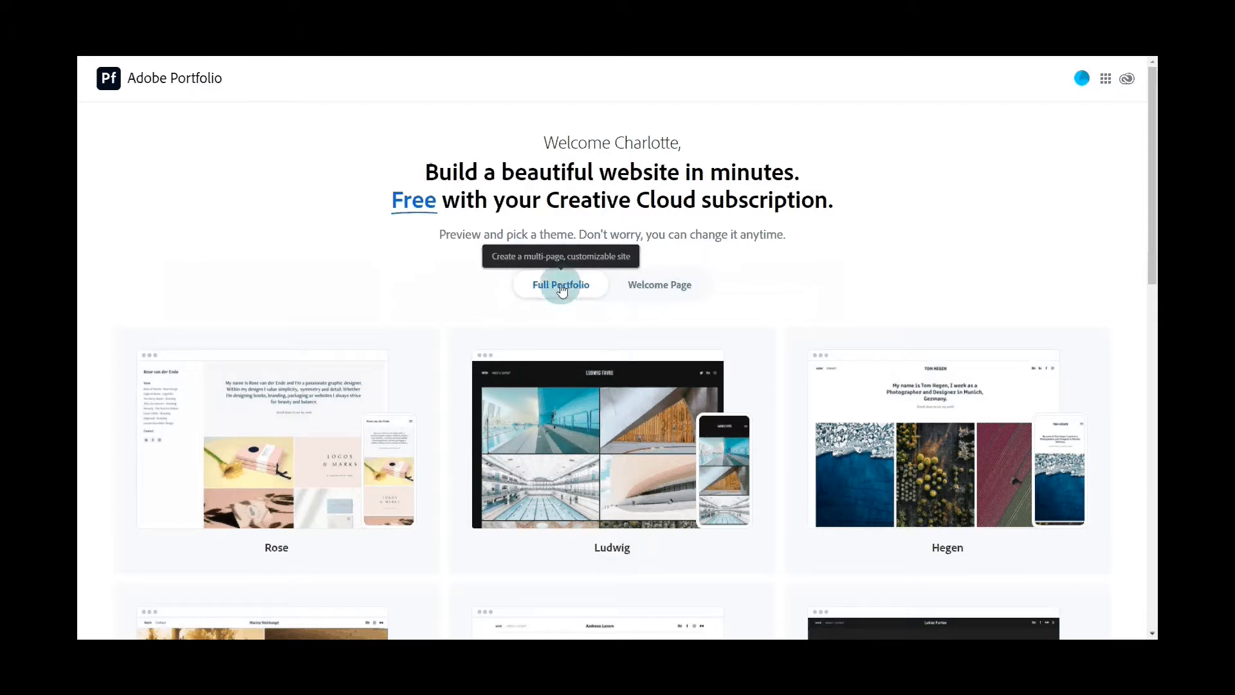
Step: Look through the available Full Portfolio themes for the new site
scroll(374, 344, "down", 1)
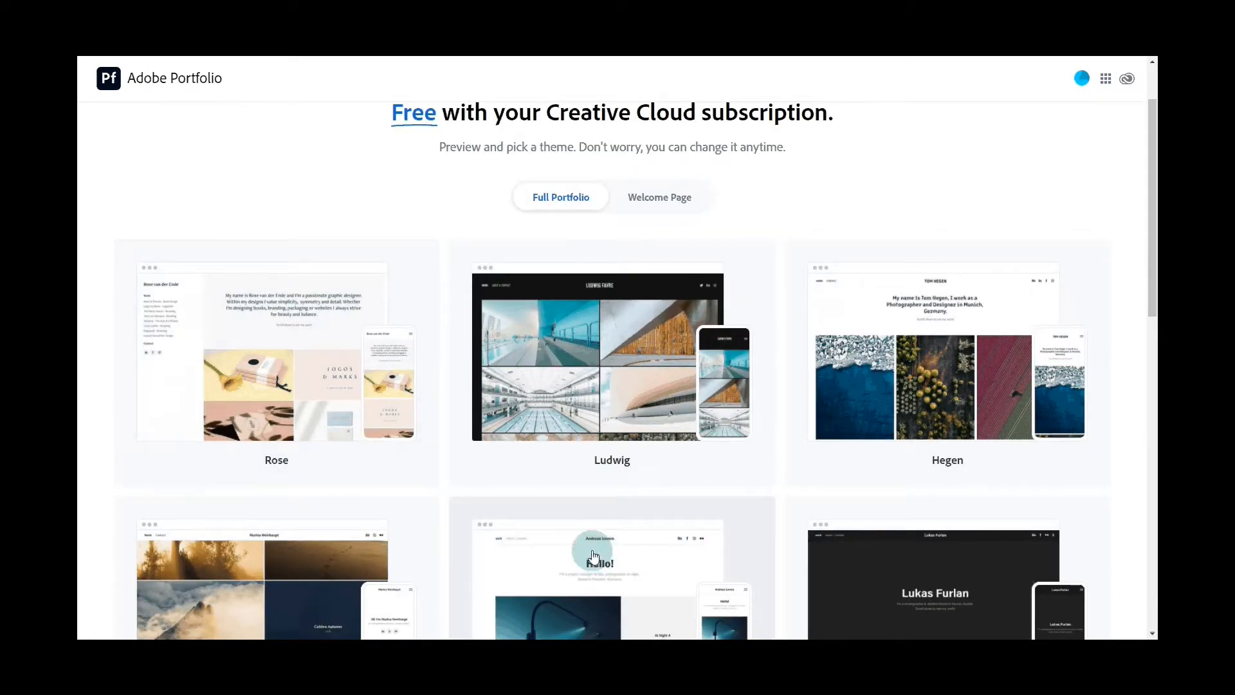
scroll(593, 555, "down", 1)
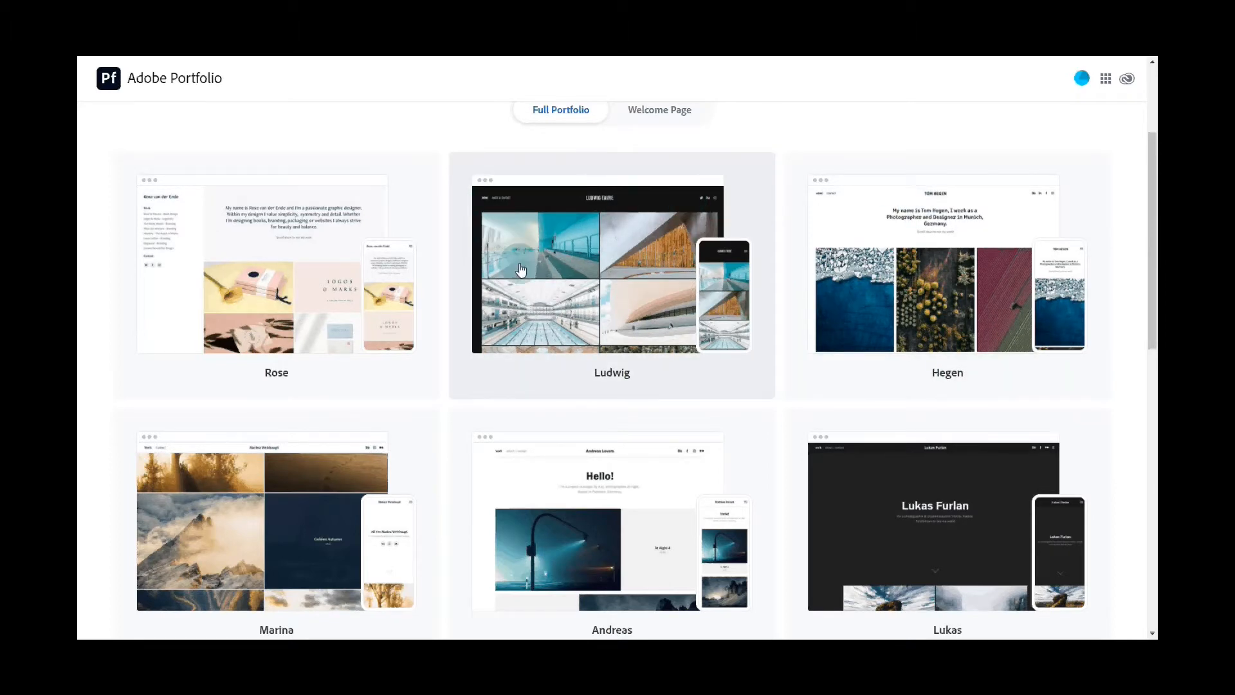
scroll(460, 399, "down", 3)
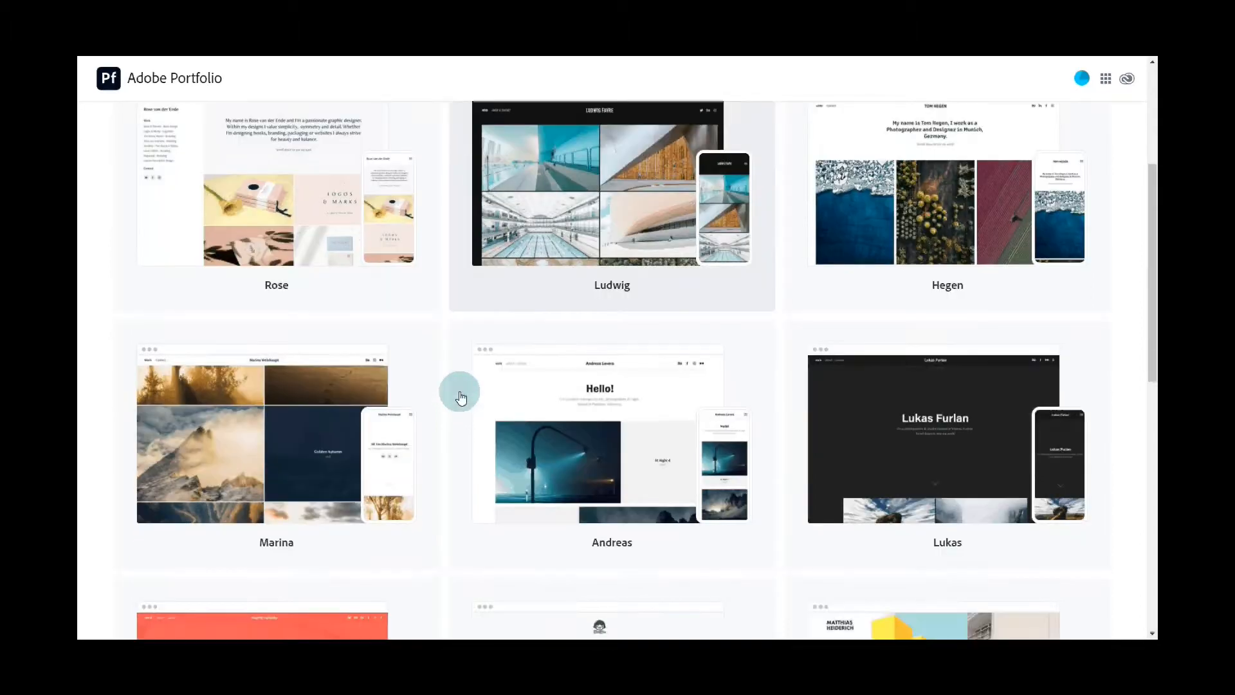
scroll(450, 393, "down", 3)
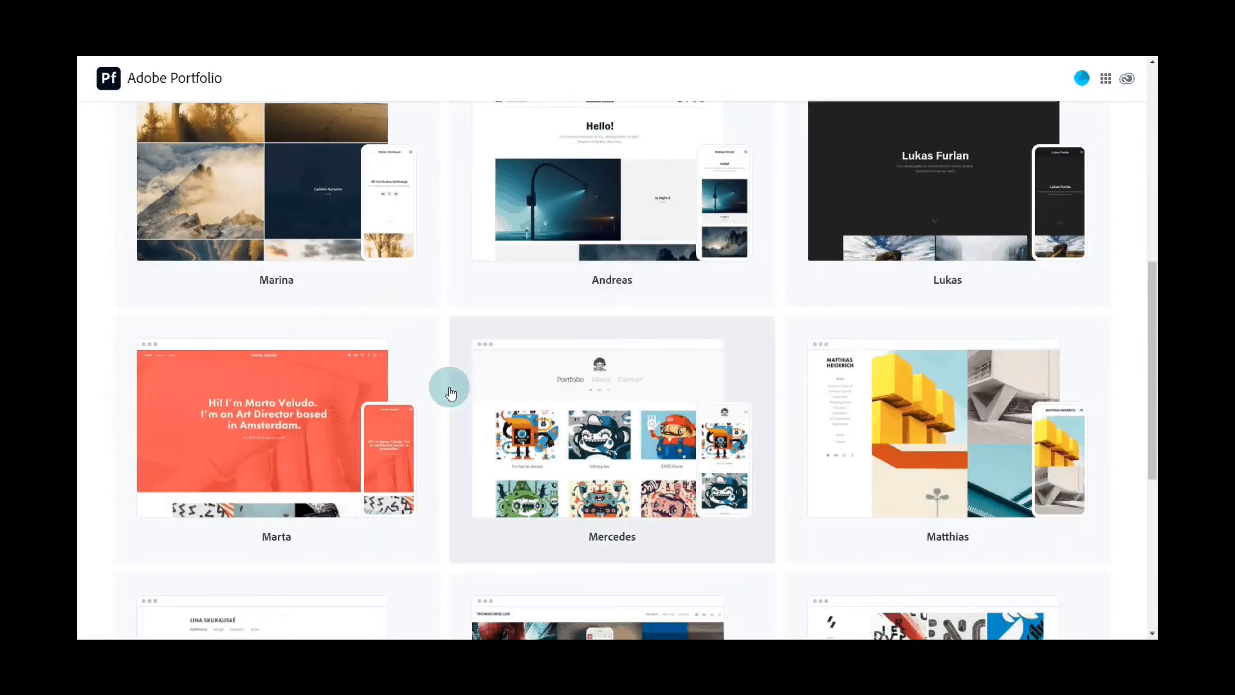
scroll(450, 393, "down", 3)
scroll(450, 393, "down", 3)
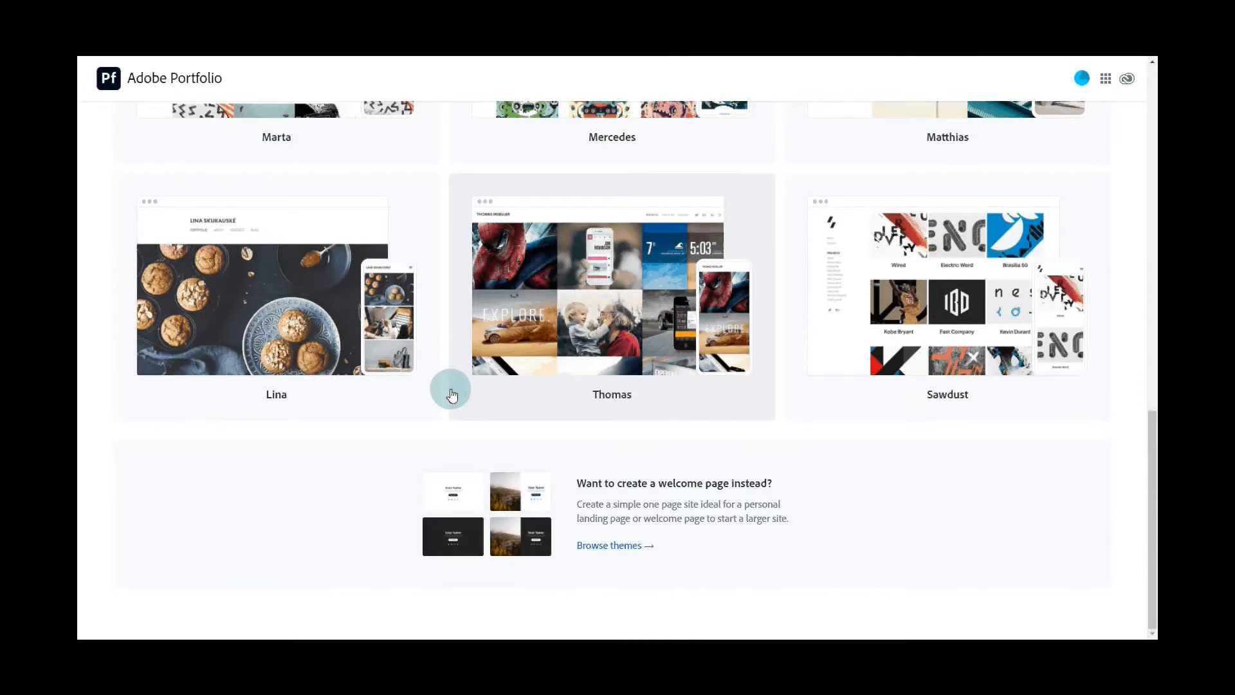
scroll(452, 394, "up", 15)
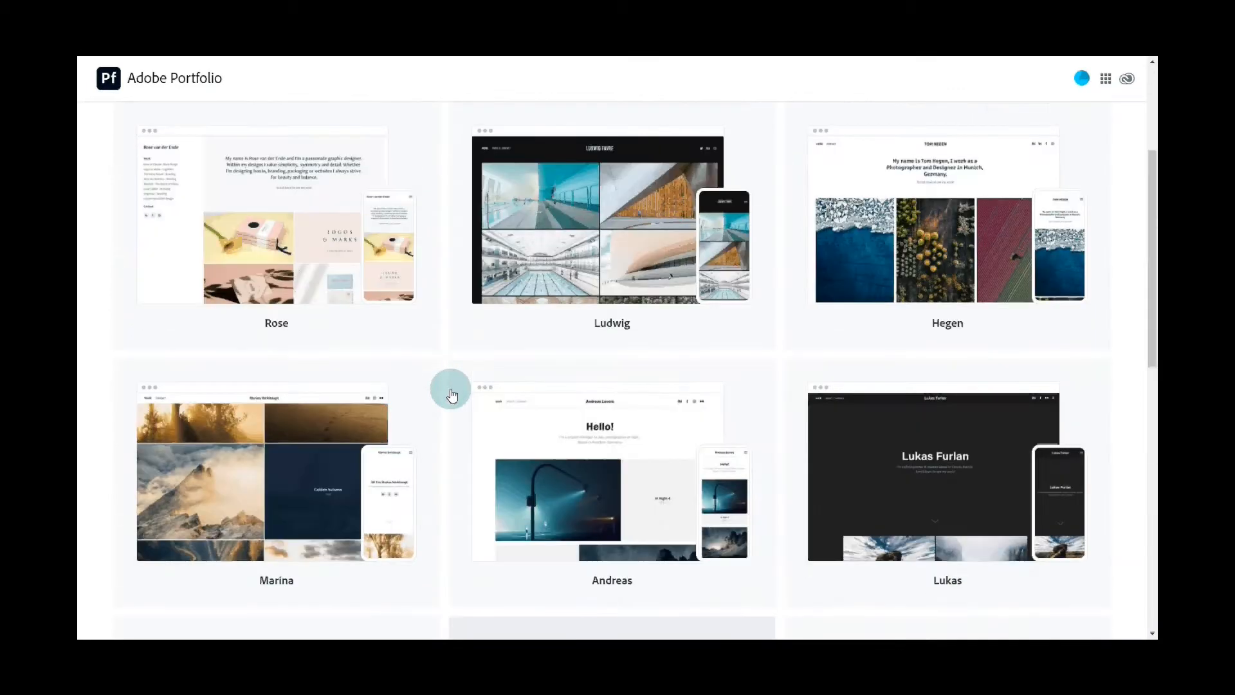
scroll(450, 391, "down", 1)
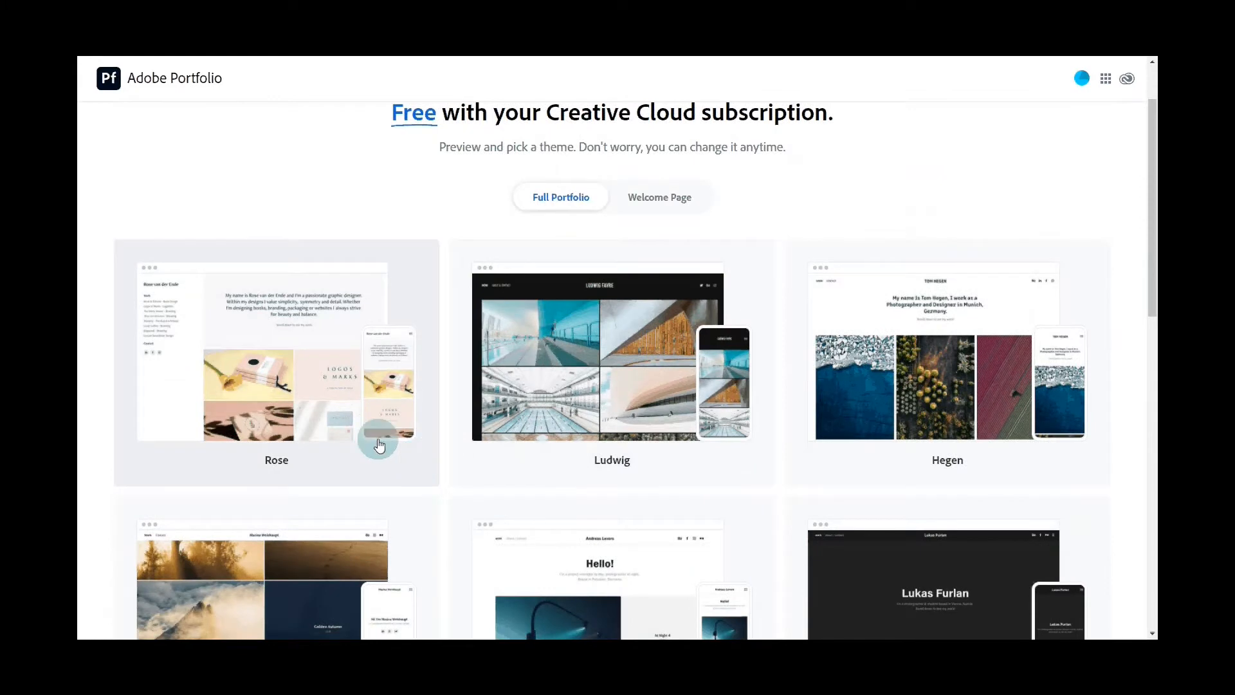
Step: Preview the Rose, Ludwig, Hegen, Marina and Andreas themes in turn and use the Andreas theme for the site
left_click(299, 378)
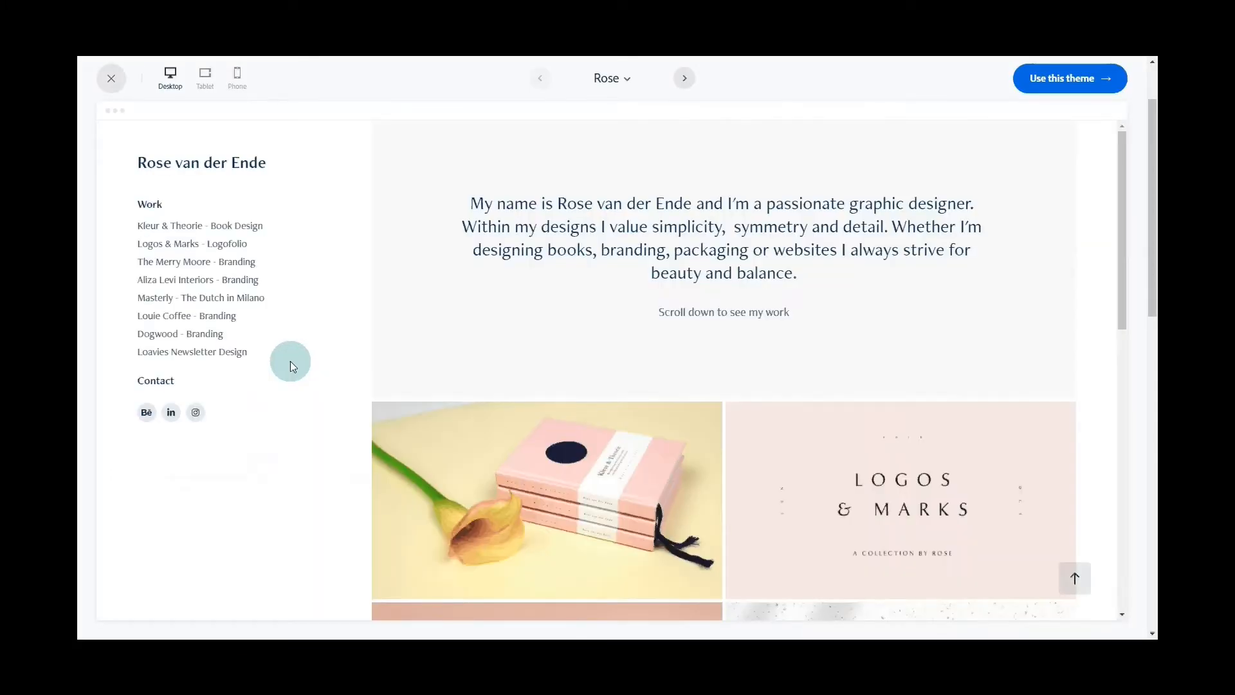
left_click(683, 78)
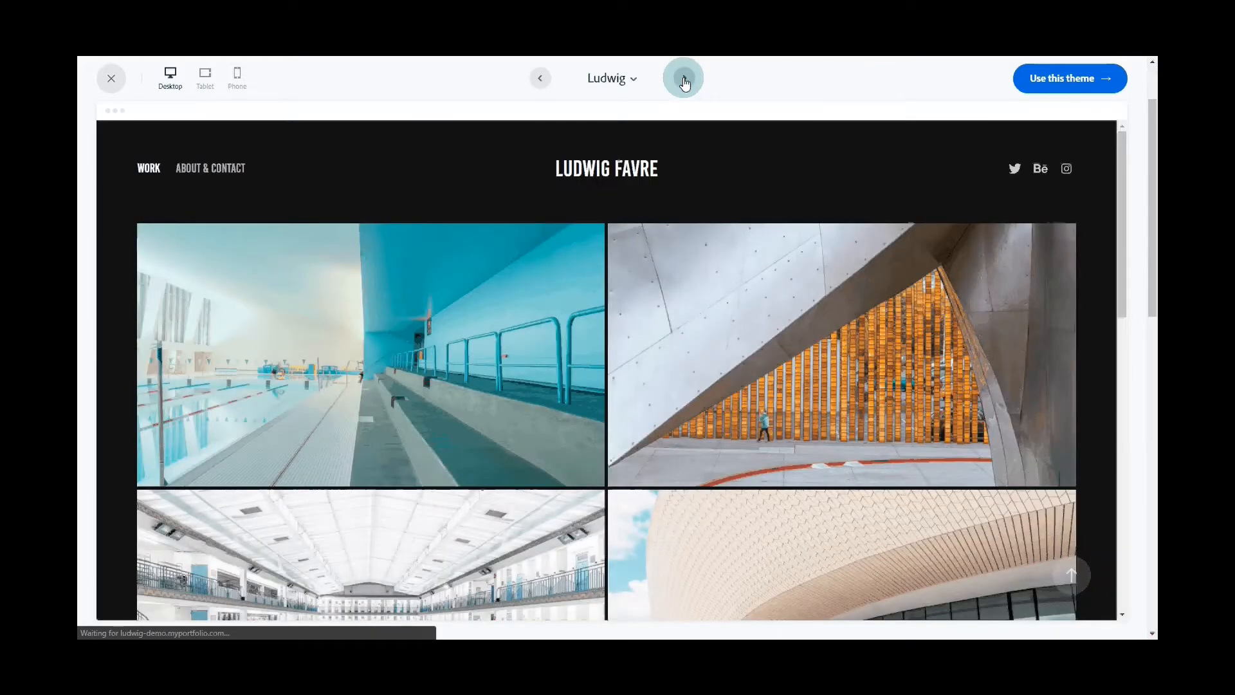
left_click(683, 78)
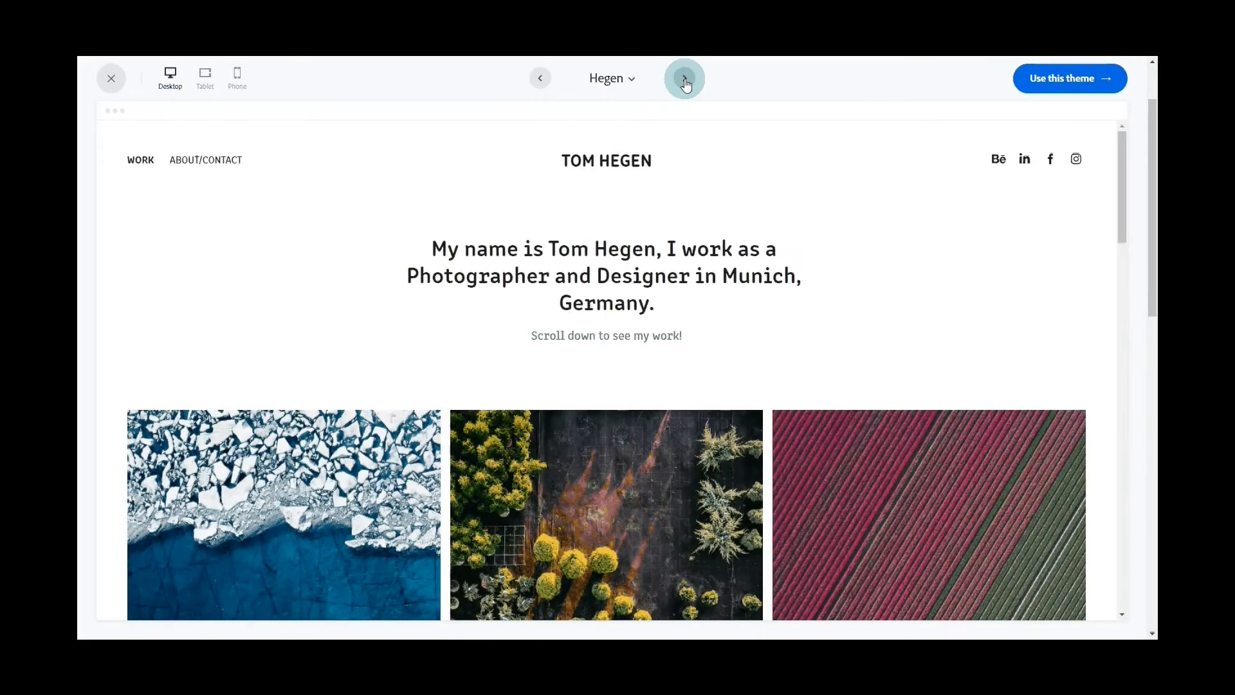
left_click(684, 77)
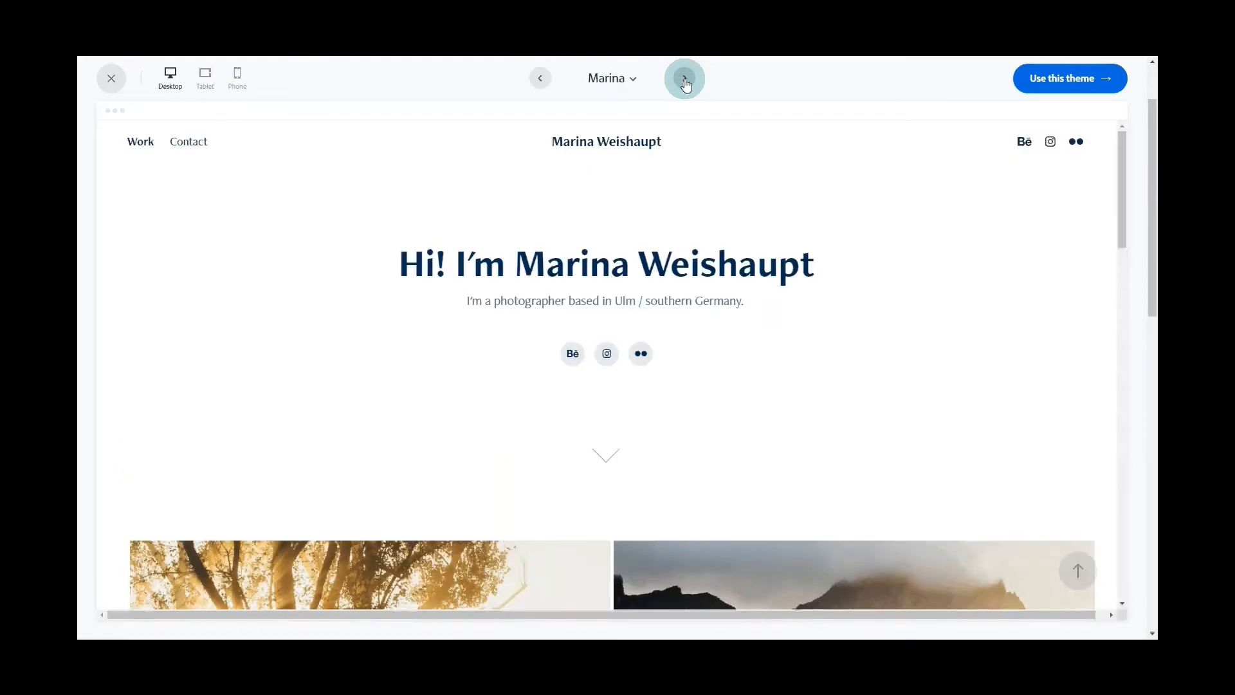
left_click(684, 80)
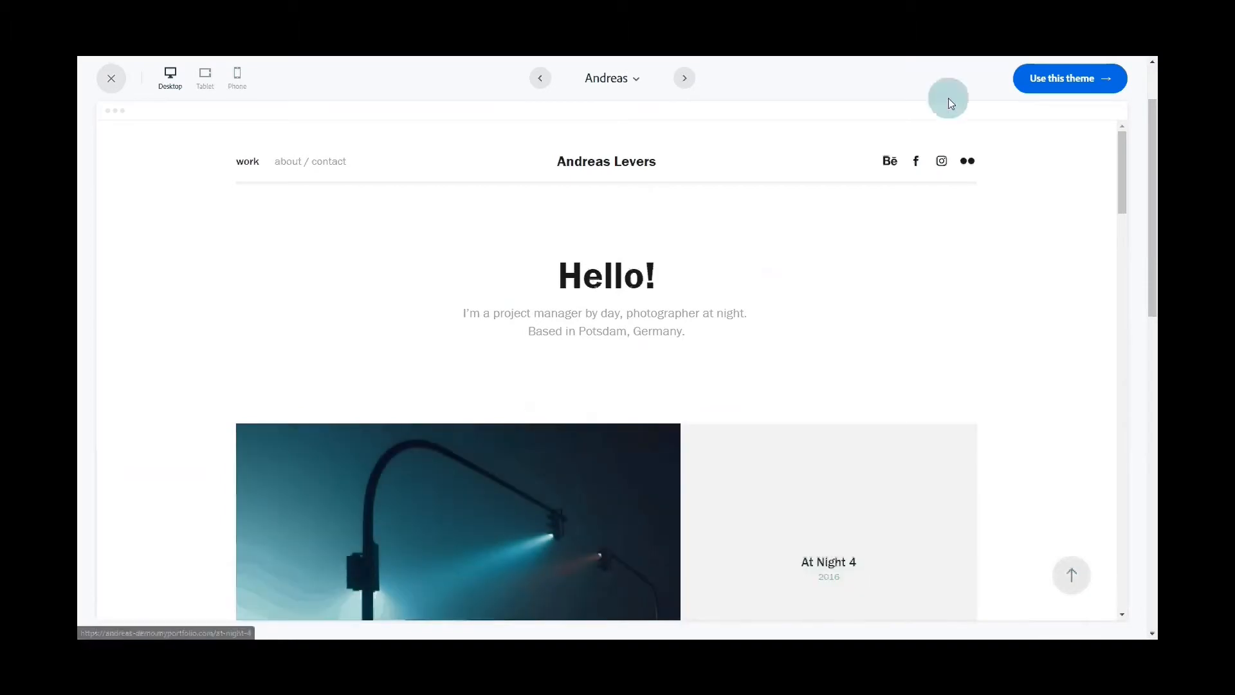
left_click(1054, 82)
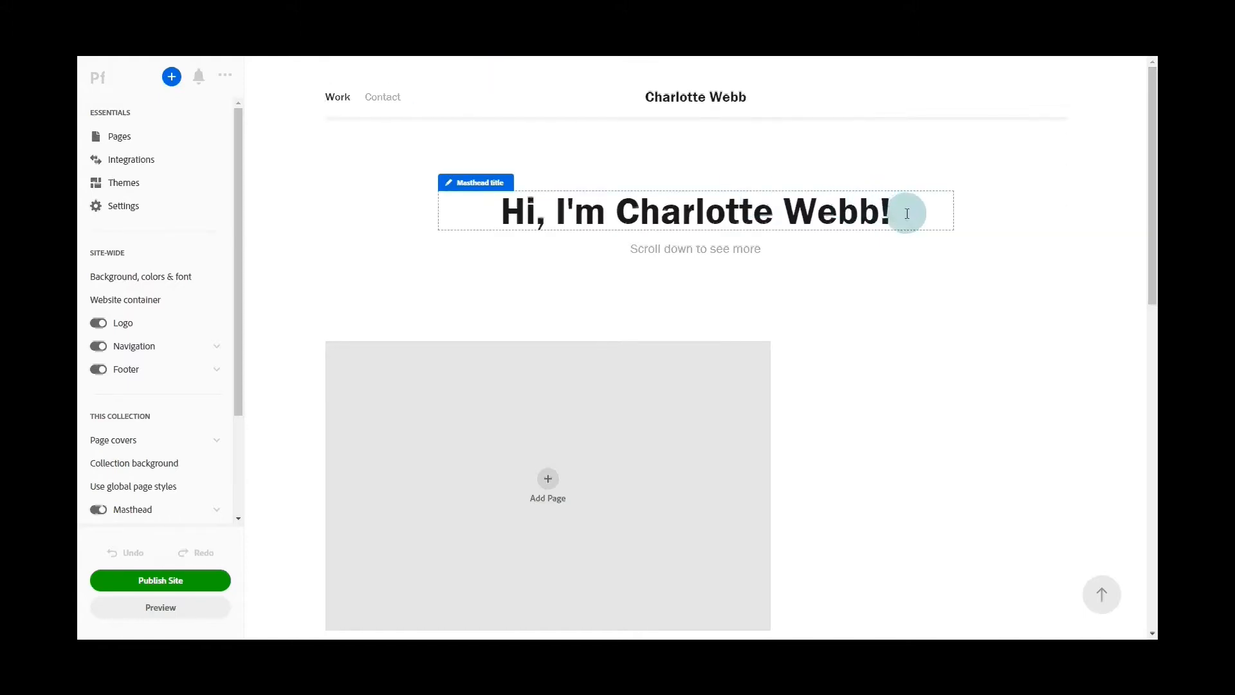
Step: Replace the masthead title with "BA Hons Illustration L4"
left_click_drag(907, 214, 474, 205)
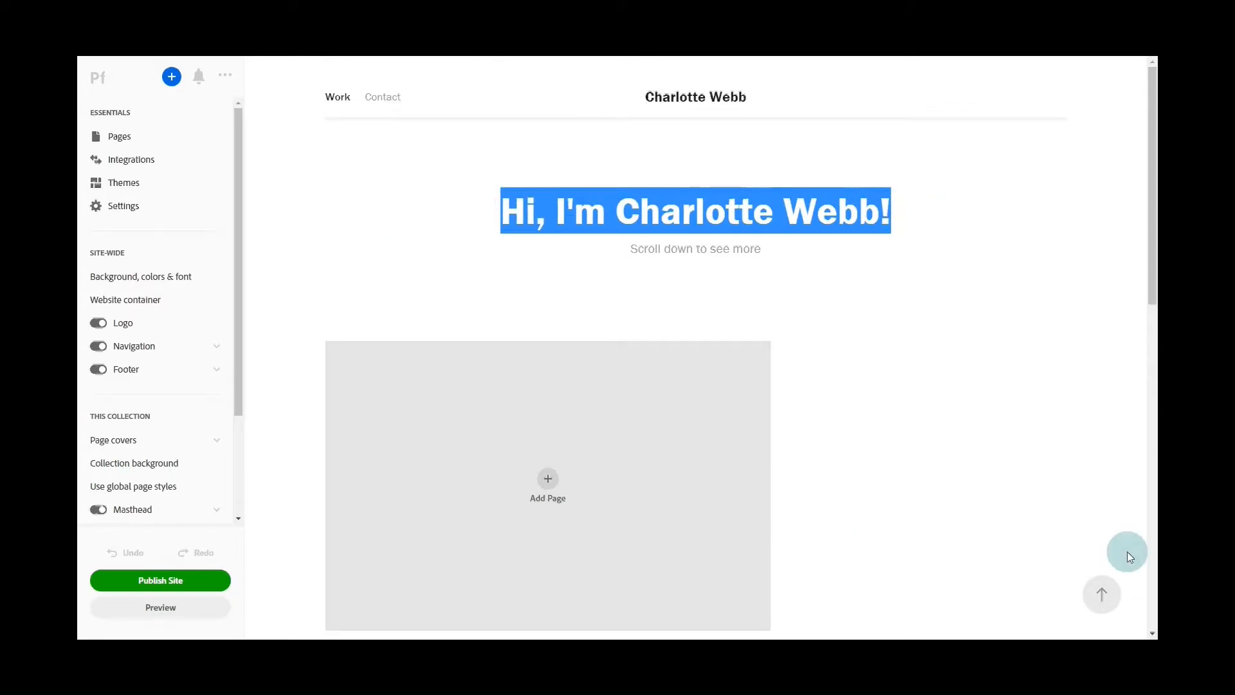
type("BA")
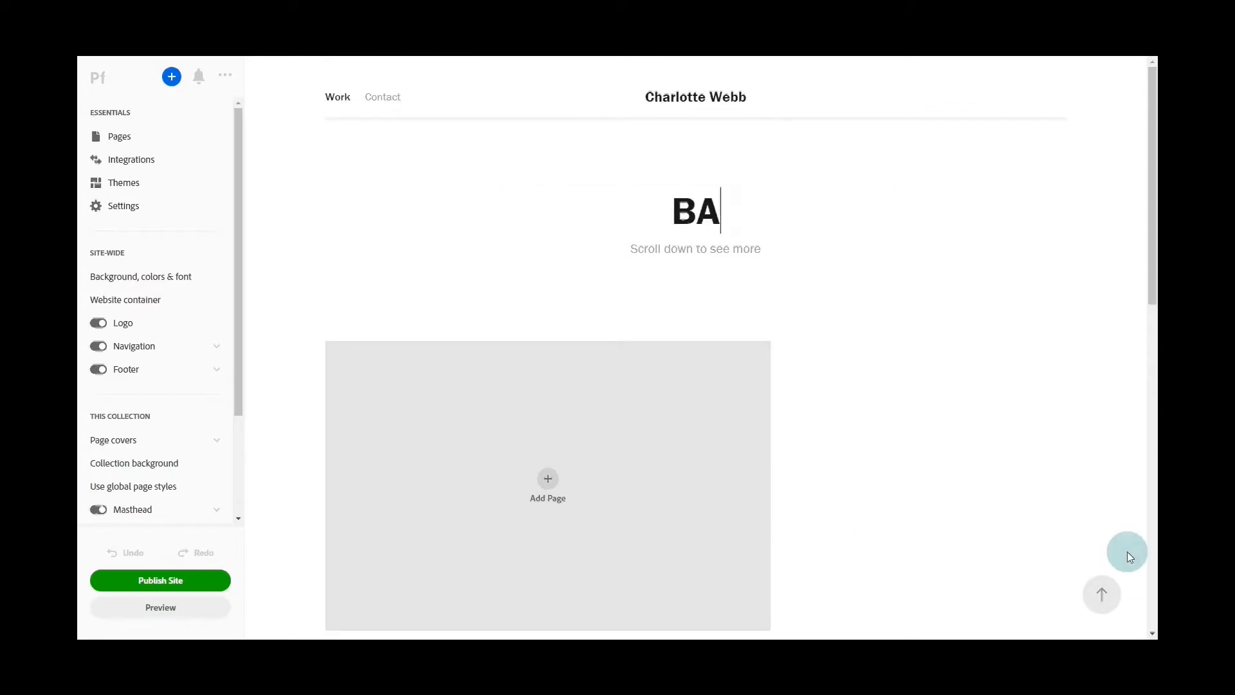
type(" Hons Ill")
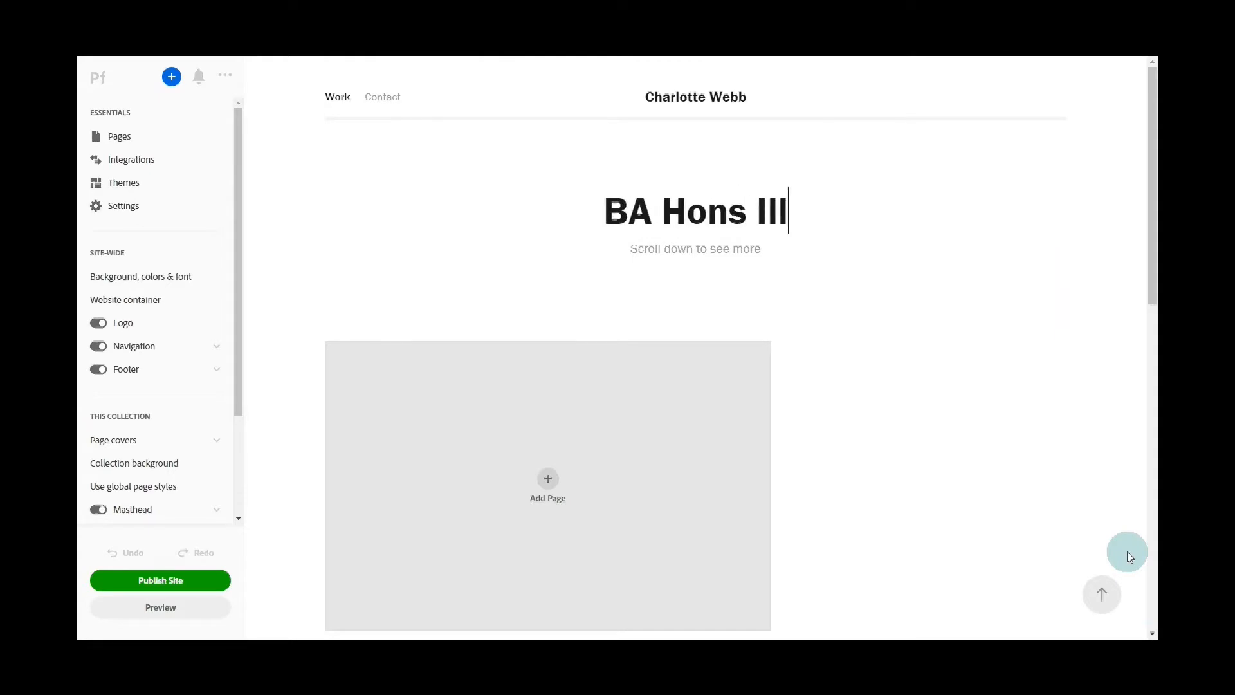
type("ustration L4")
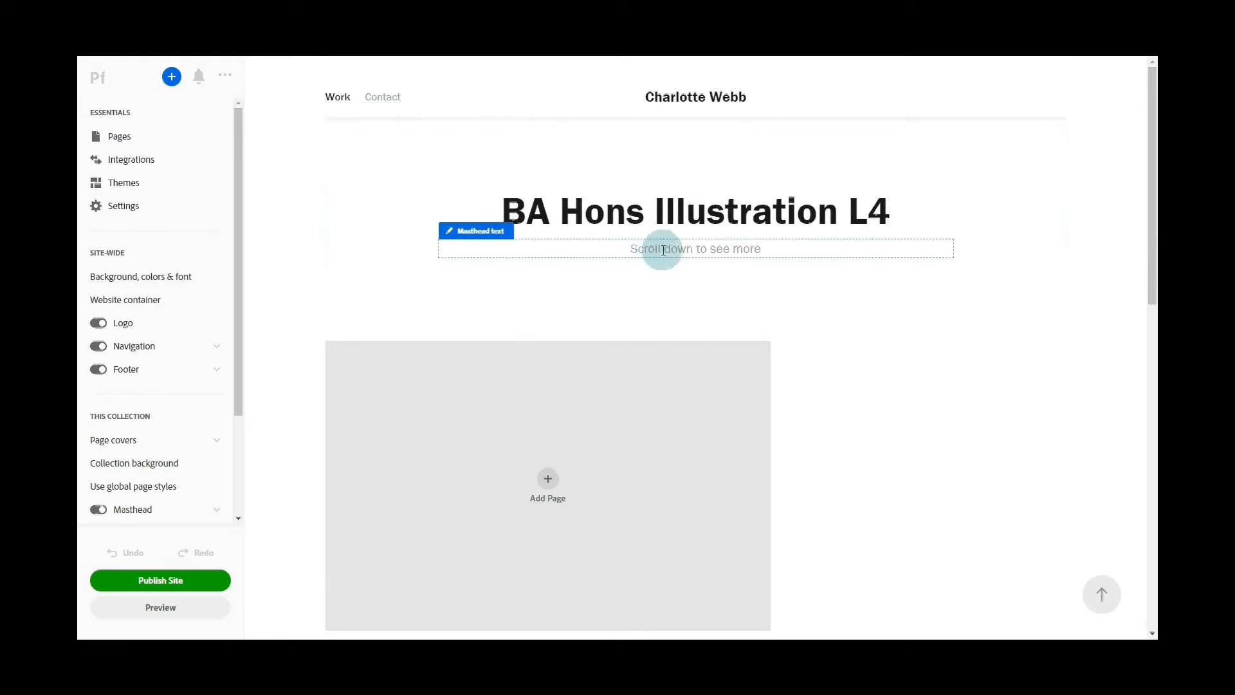
Step: Replace the masthead text below the title with "Coursework Submission", dismissing the Add Page dialog
left_click_drag(762, 250, 606, 246)
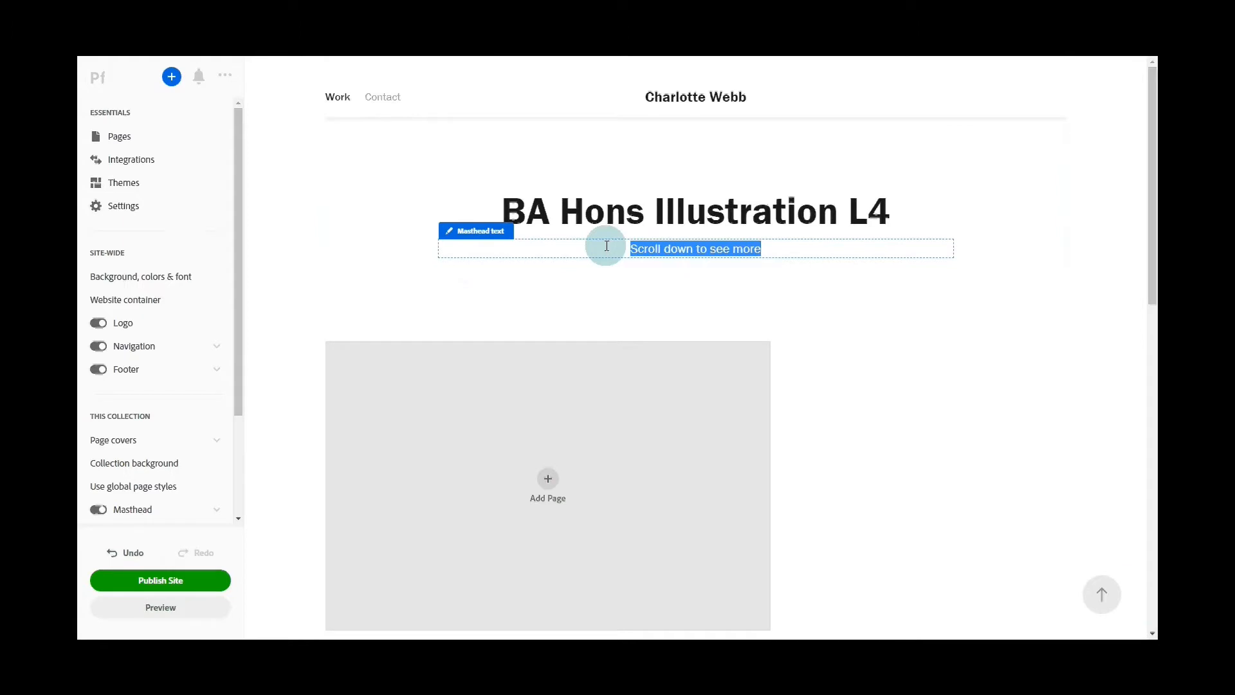
type("ou")
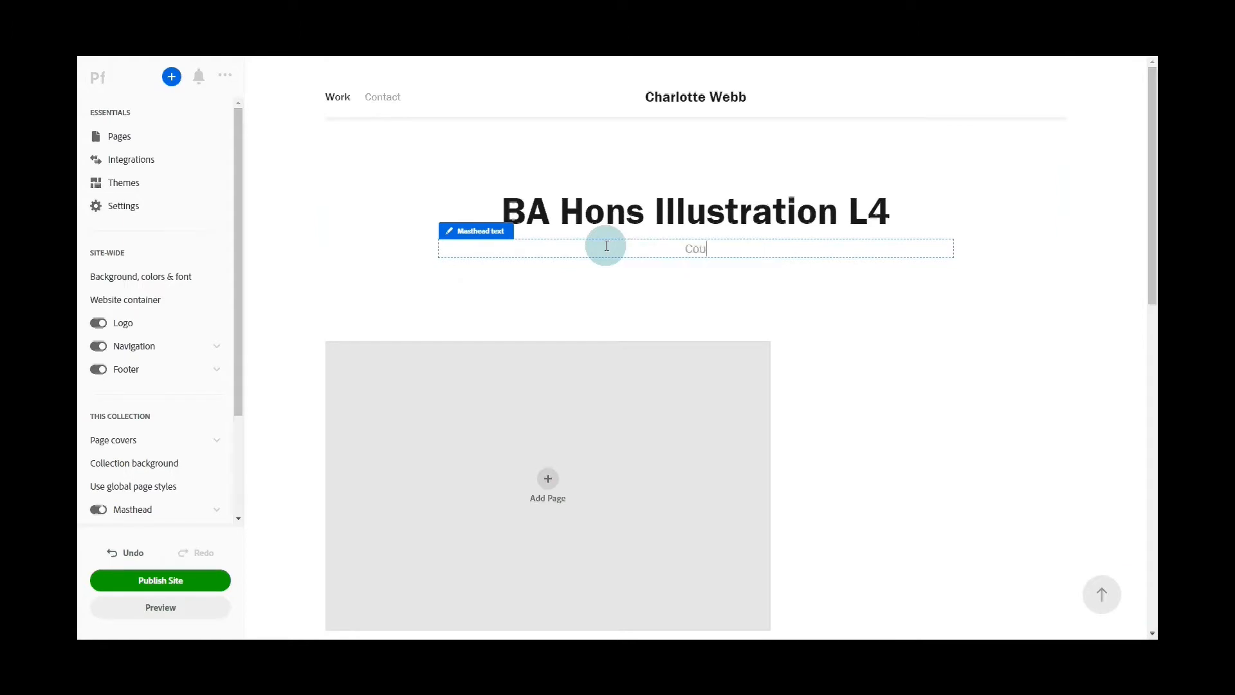
type("rsework Submission")
key("Return")
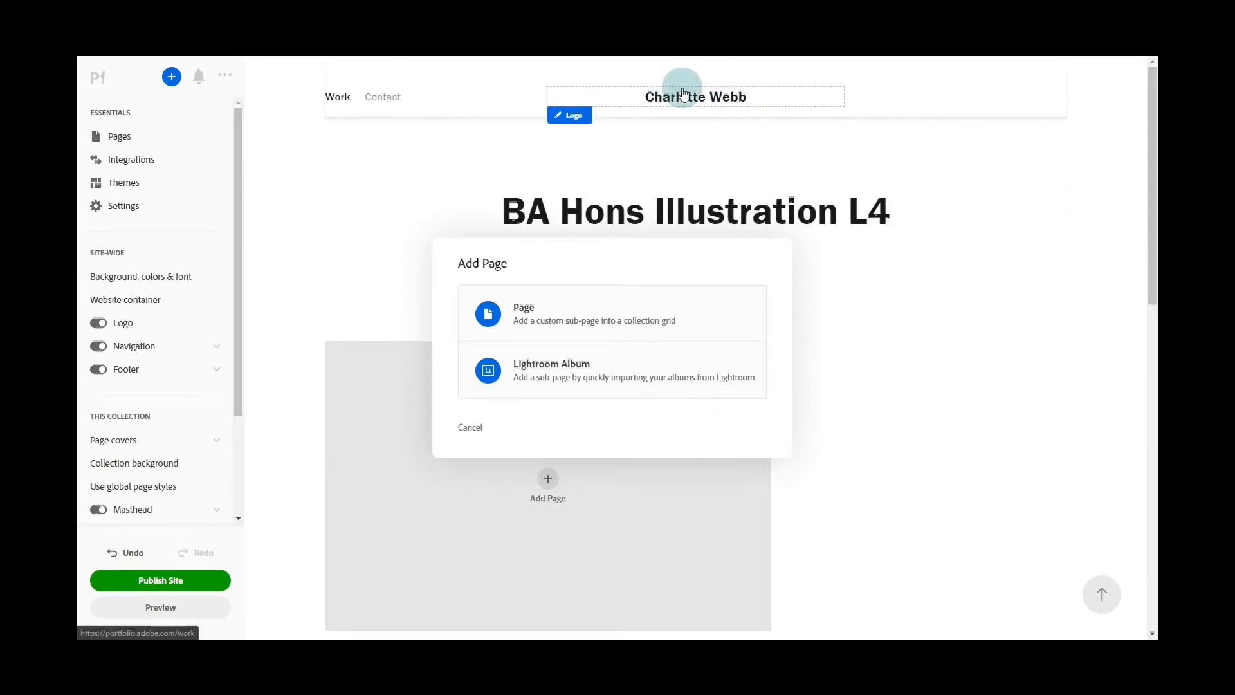
left_click(470, 427)
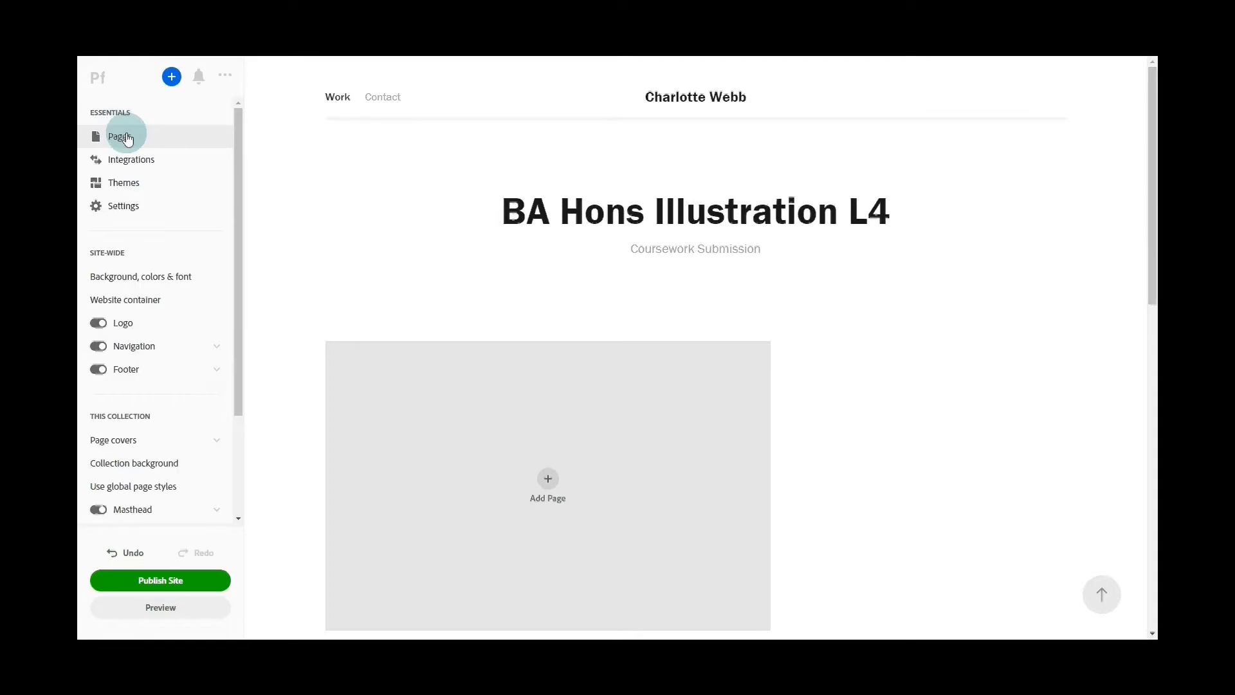
Step: Delete the Contact page from the site and return to the main editor
left_click(122, 137)
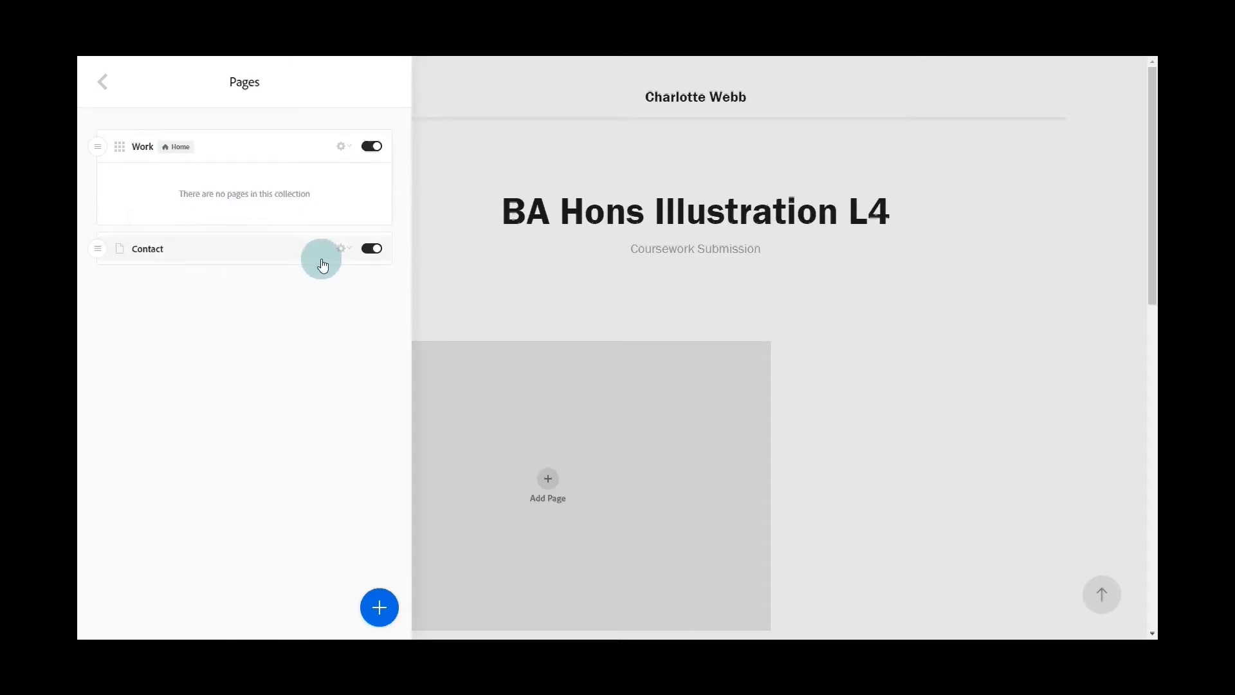
left_click(345, 248)
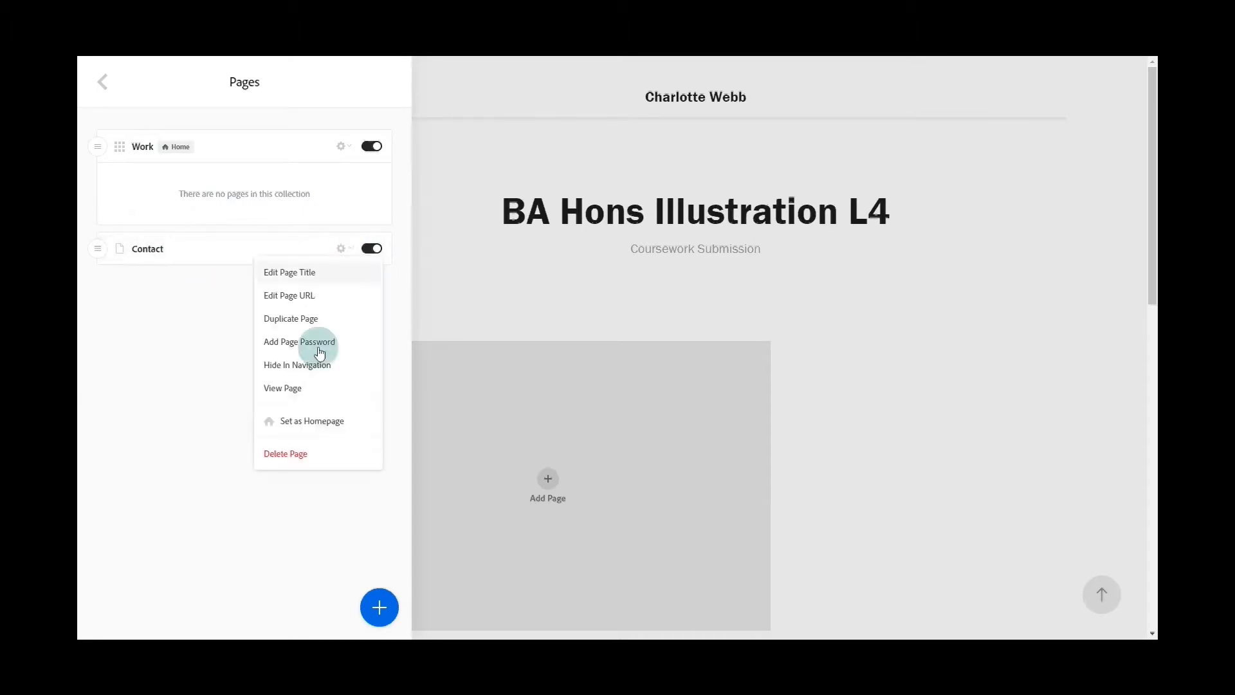
left_click(287, 460)
left_click(568, 389)
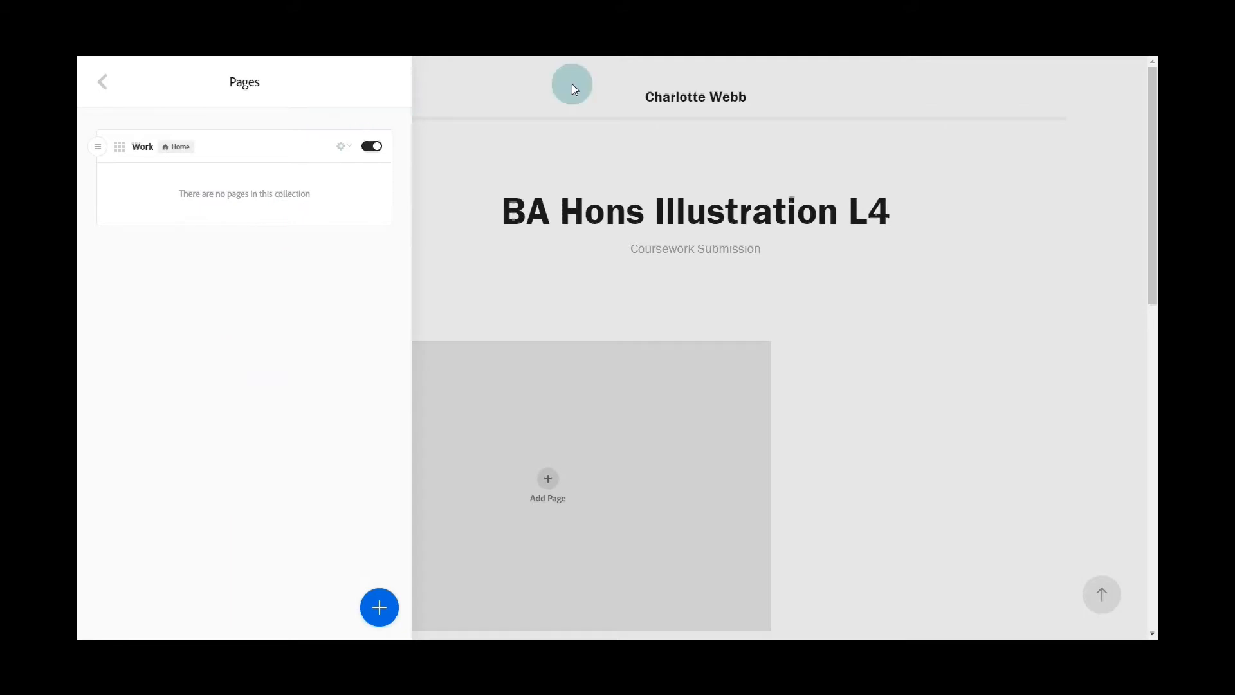
left_click(104, 81)
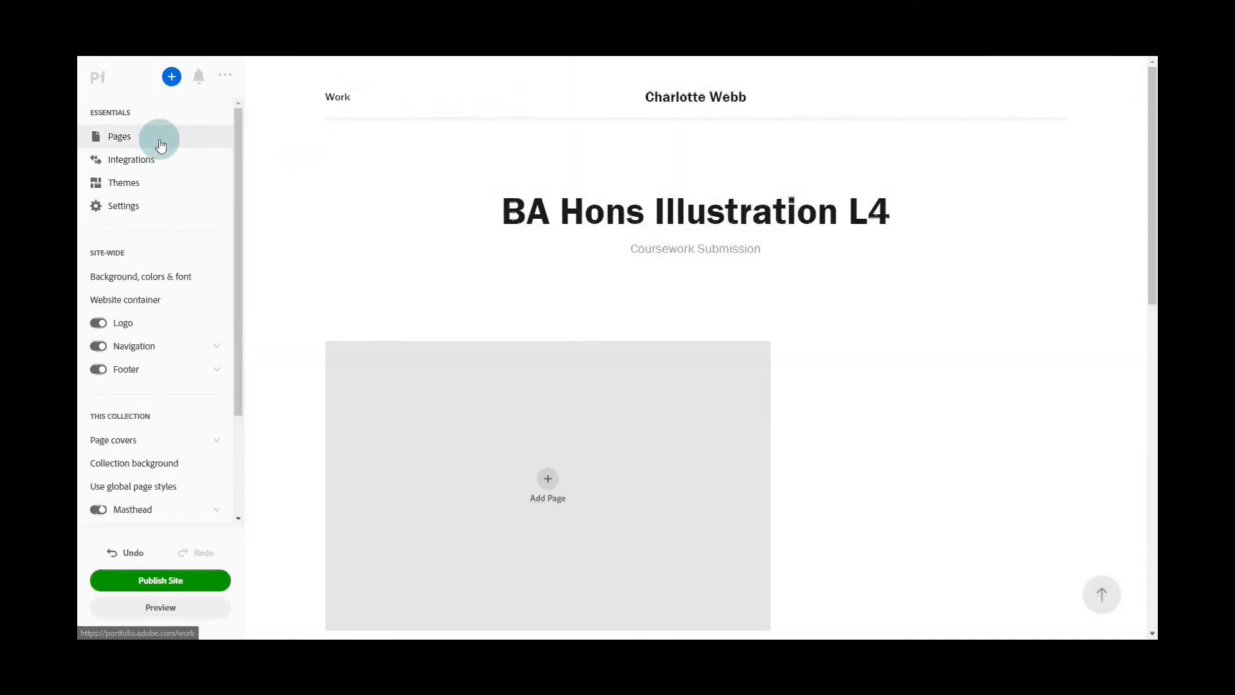
Step: Rename the Work collection as "Projects"
left_click(123, 137)
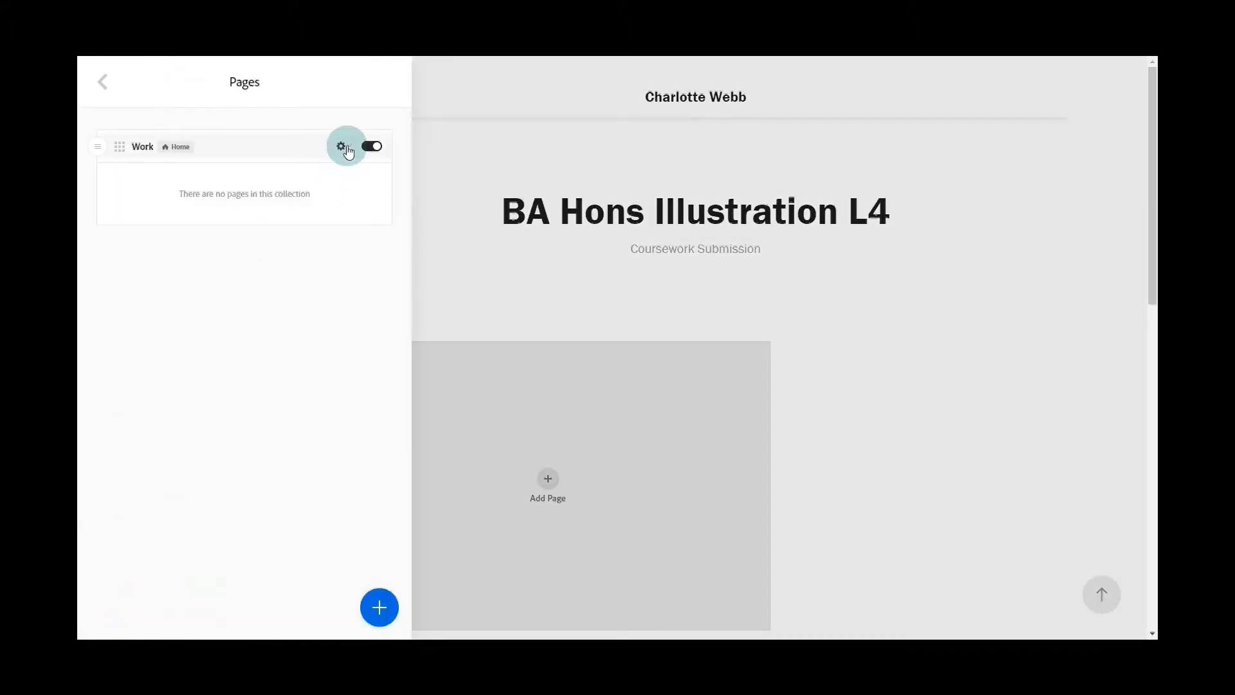
left_click(342, 146)
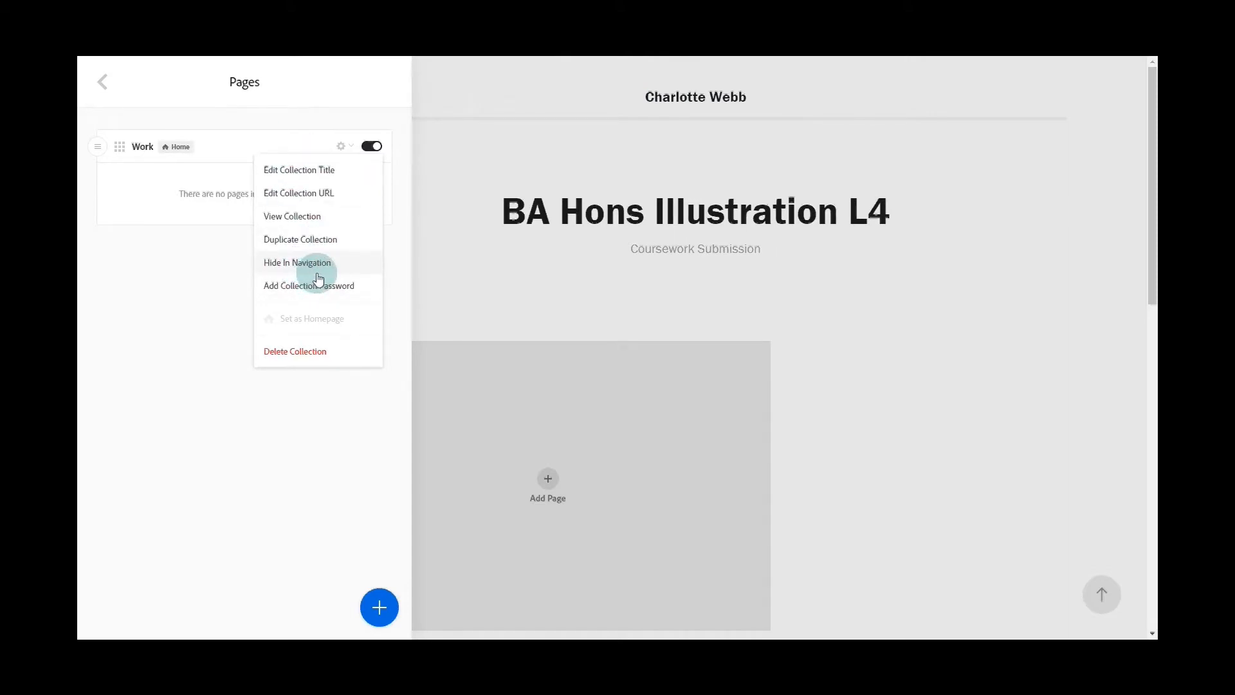
left_click(297, 170)
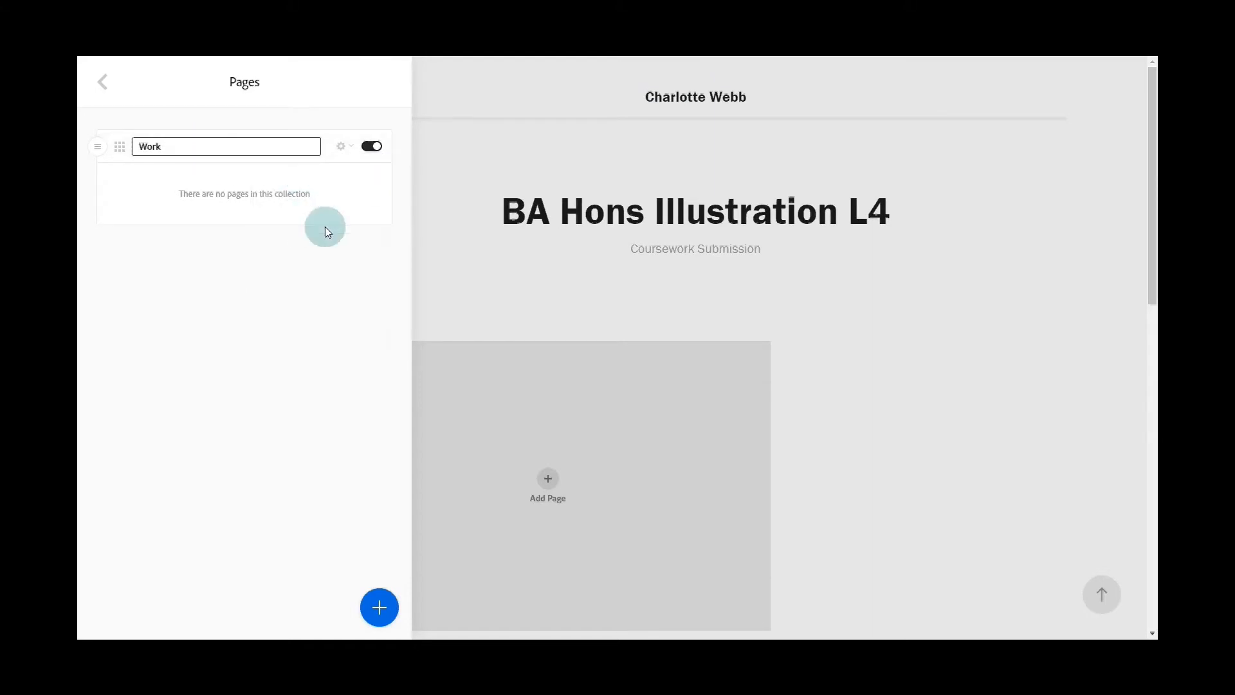
key("BackSpace")
key("BackSpace")
key("BackSpace")
key("BackSpace")
type("Projects")
key("Return")
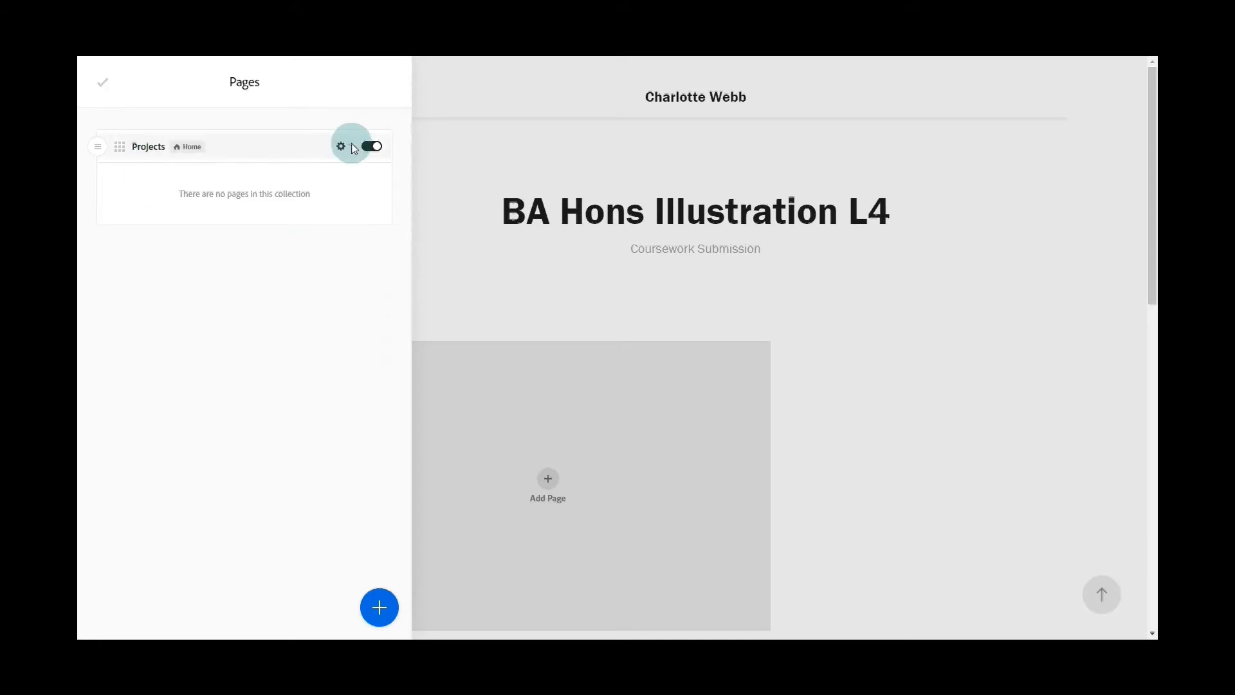
Step: Change the URL of the Projects collection to "projects"
left_click(352, 146)
left_click(325, 191)
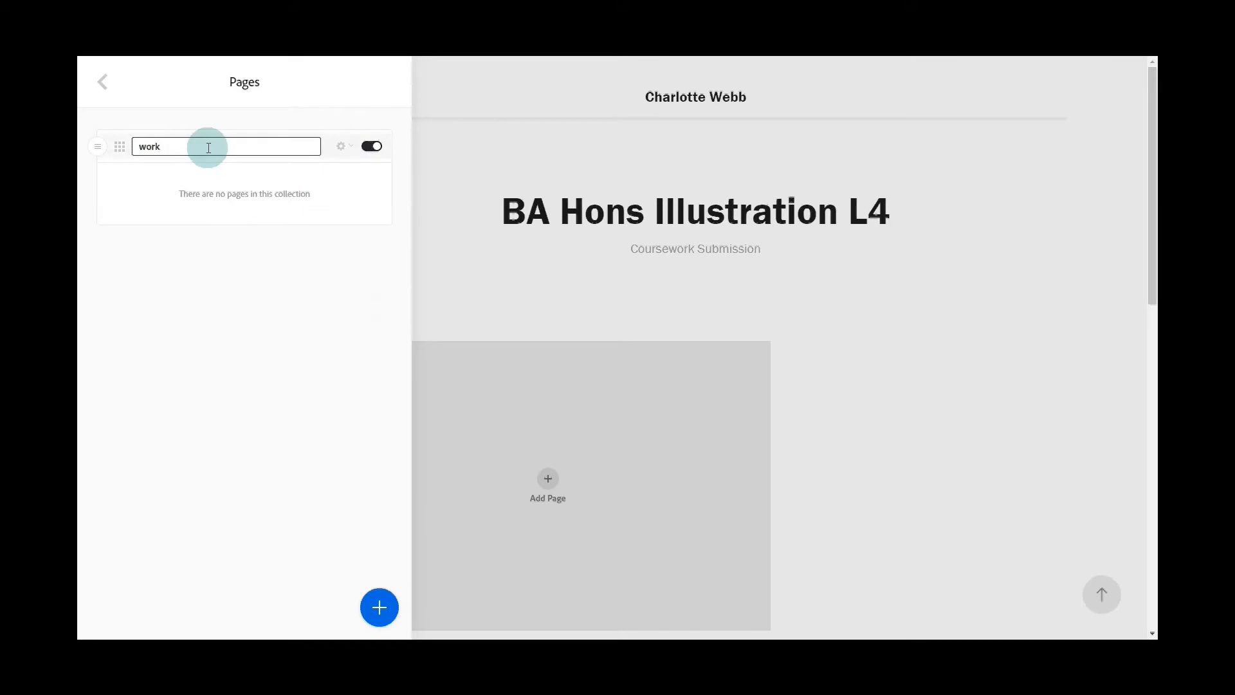
key("BackSpace")
key("BackSpace")
key("BackSpace")
key("BackSpace")
type("projects")
key("Return")
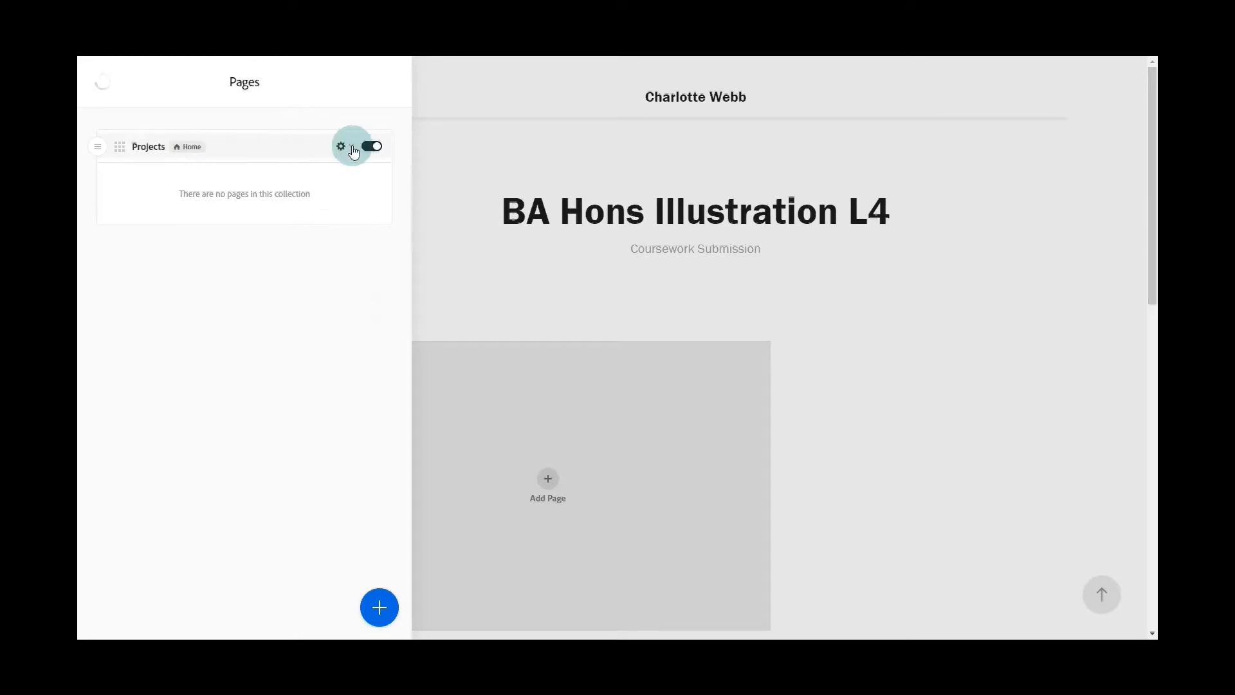
left_click(353, 150)
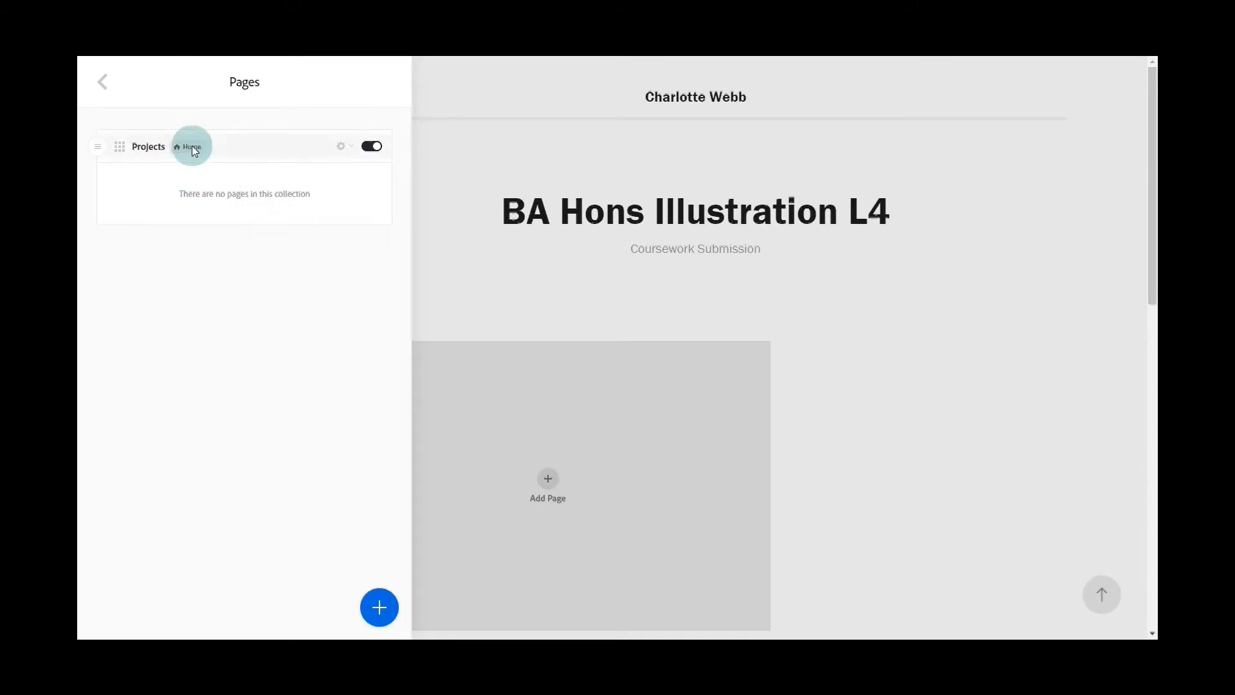
Step: Create a new collection titled "Contextual Studies" without making it the homepage
left_click(379, 606)
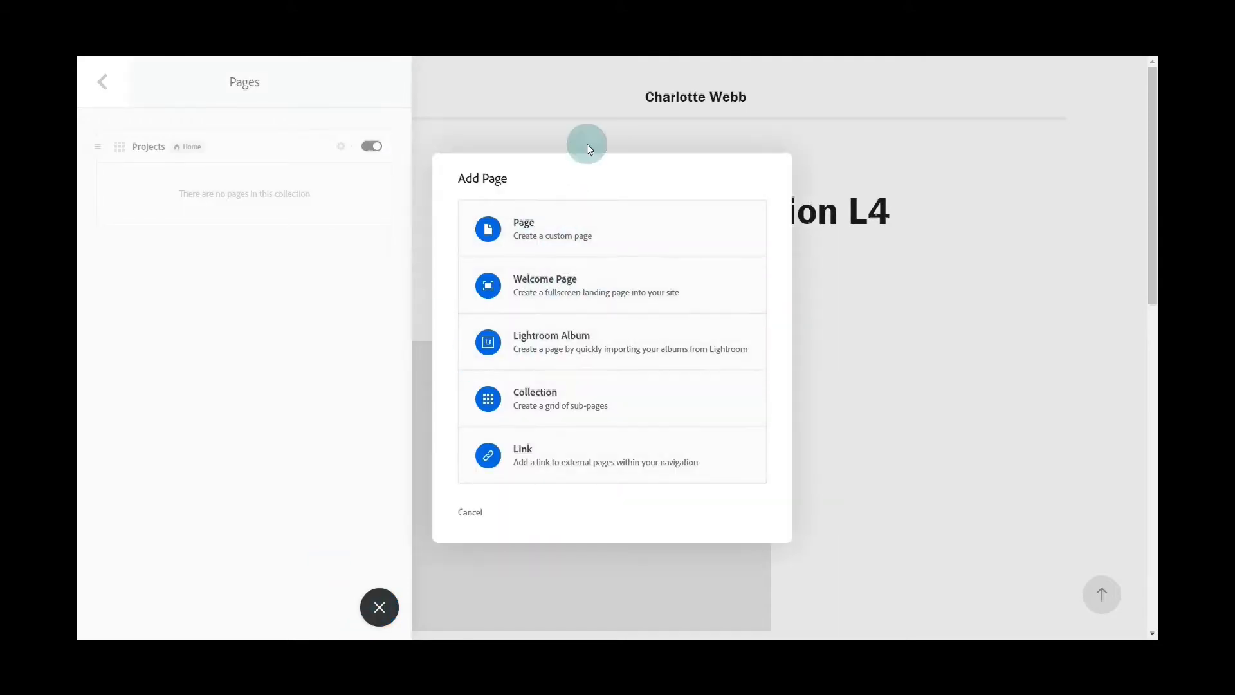
left_click(566, 402)
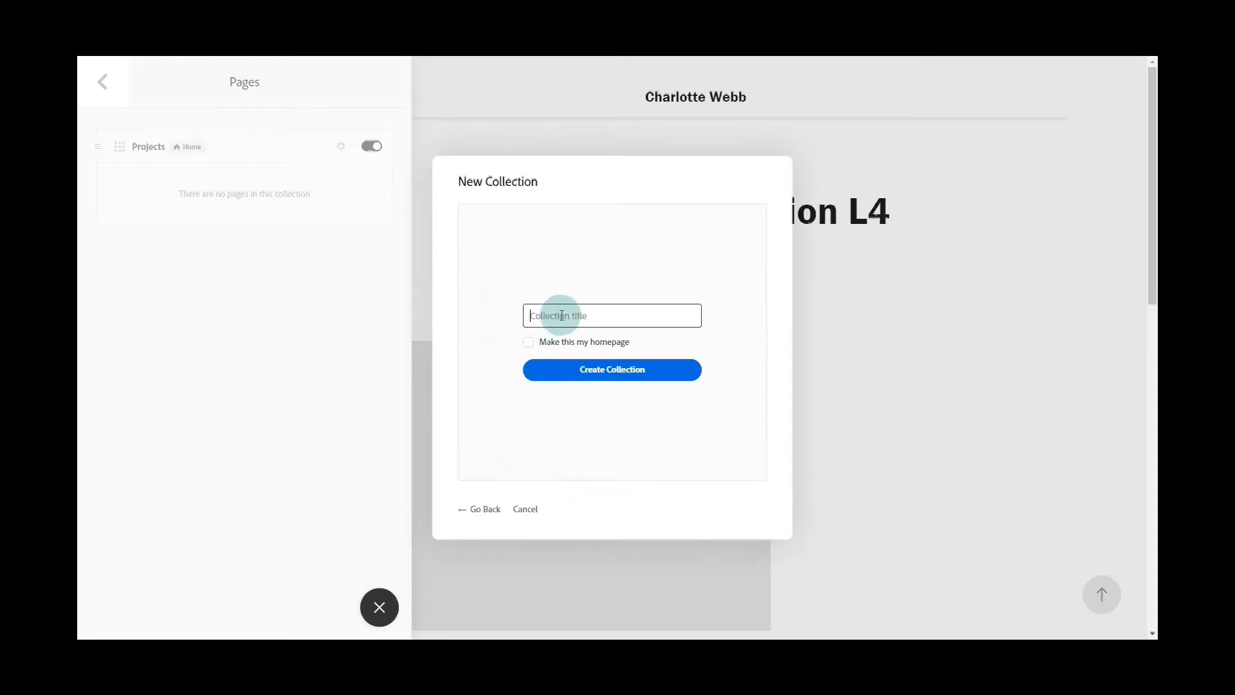
type("Contextual Studies")
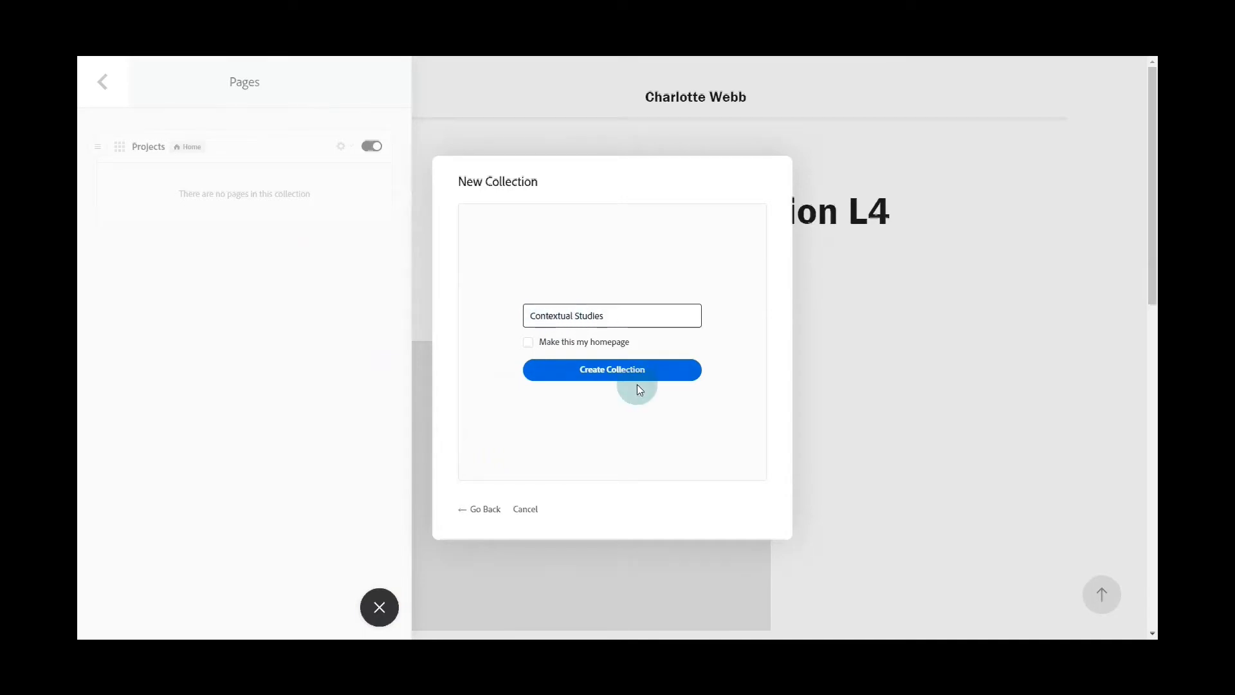
left_click(617, 371)
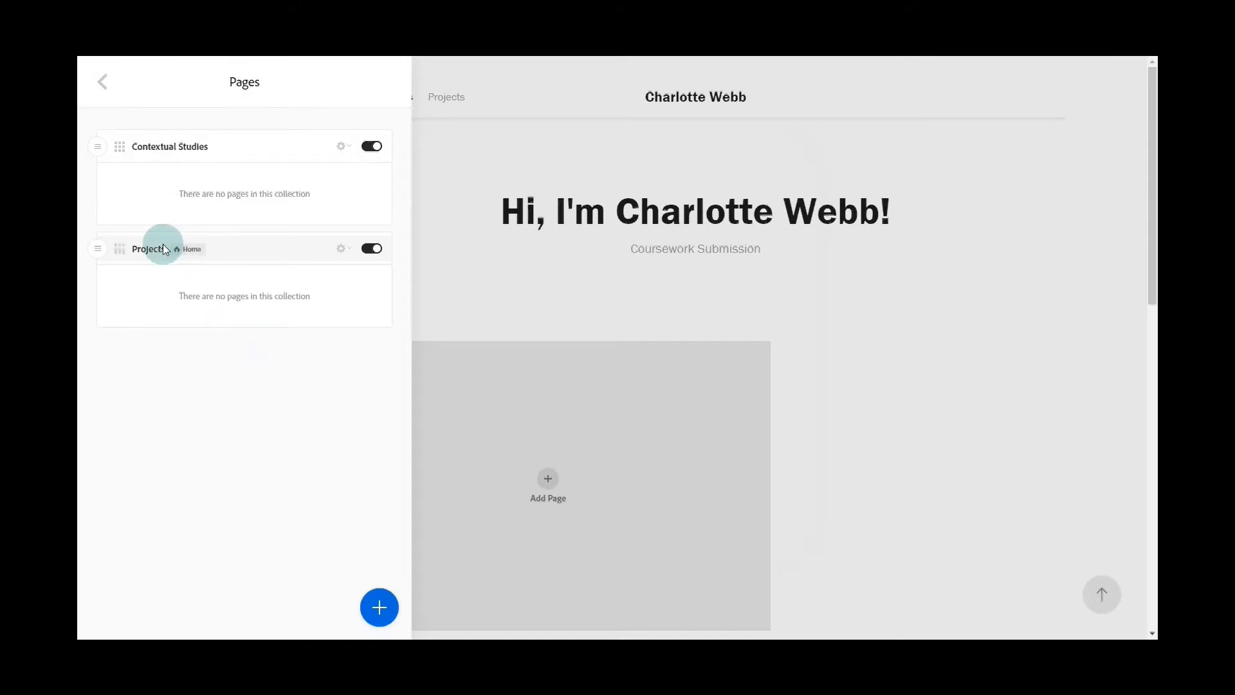
Step: Create a Centered welcome page titled "BA Hons Illustration", make it the homepage, and check it in the page list
left_click(384, 612)
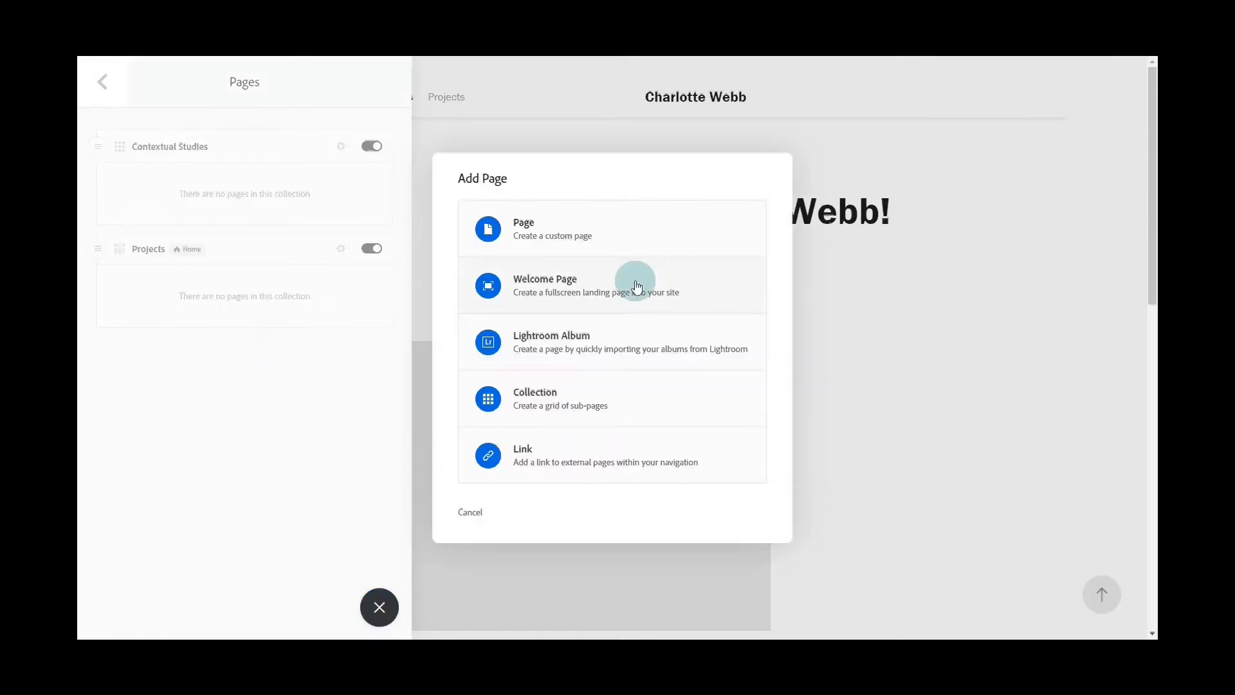
left_click(585, 287)
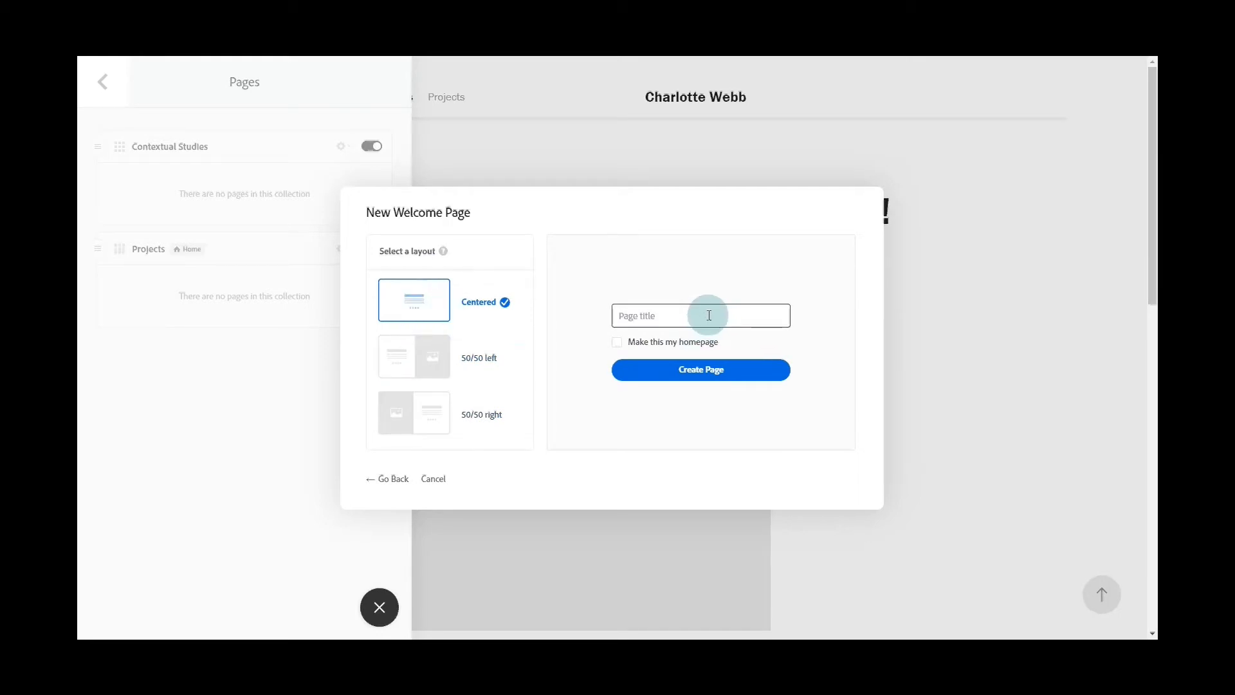
type("BA Hons Illustration")
left_click(628, 353)
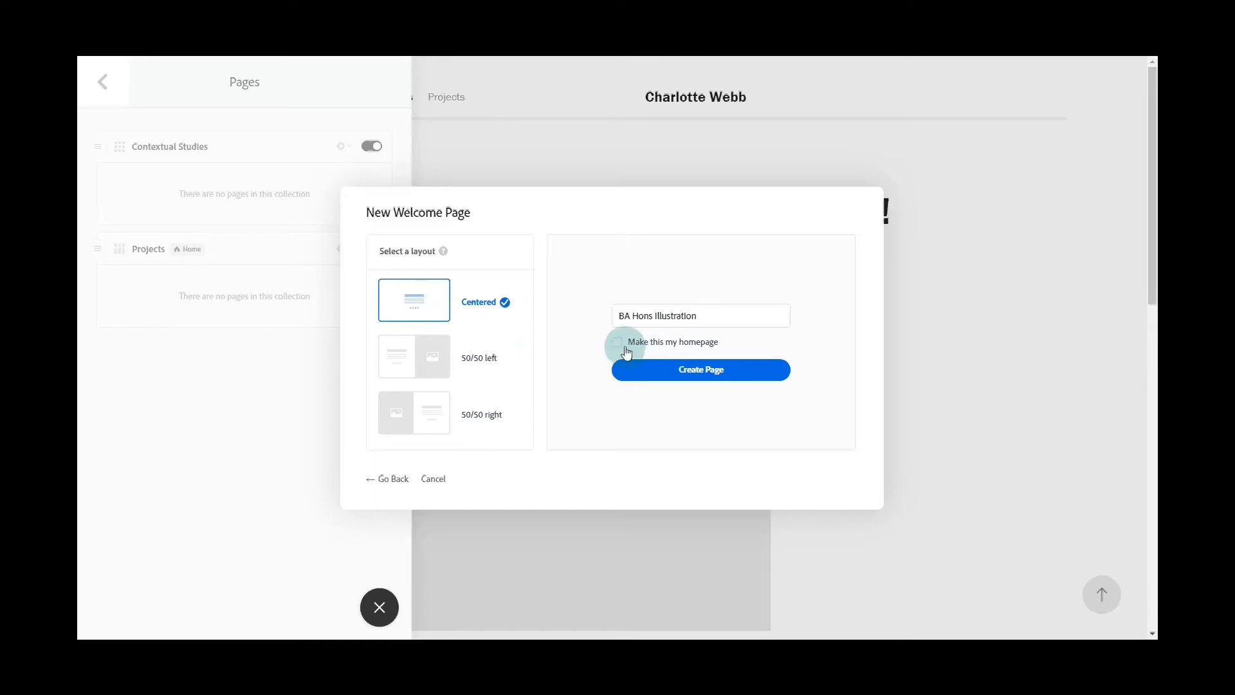
left_click(693, 377)
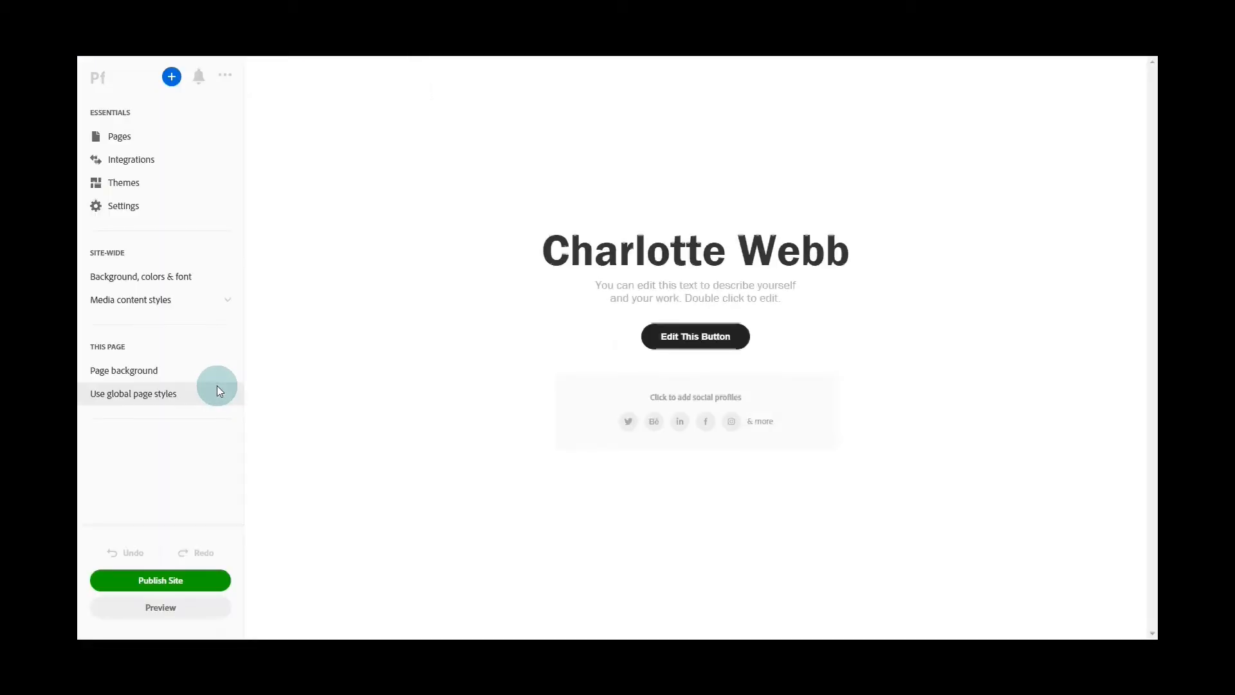
left_click(158, 138)
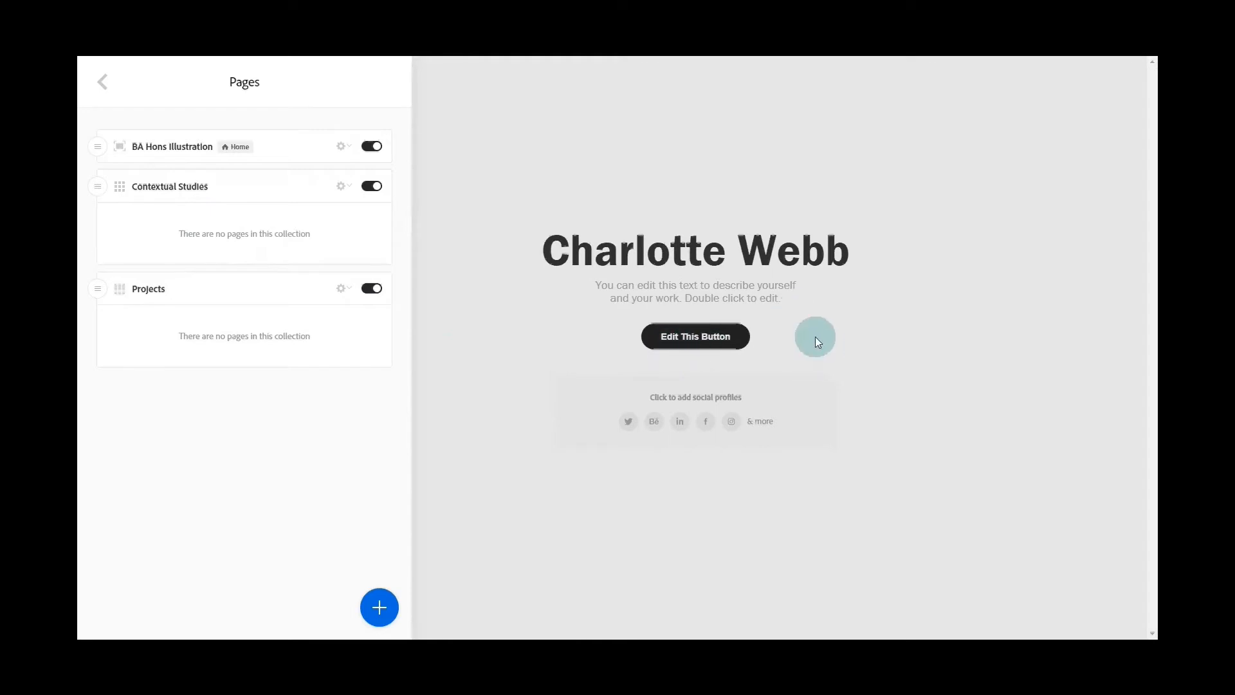
left_click(103, 81)
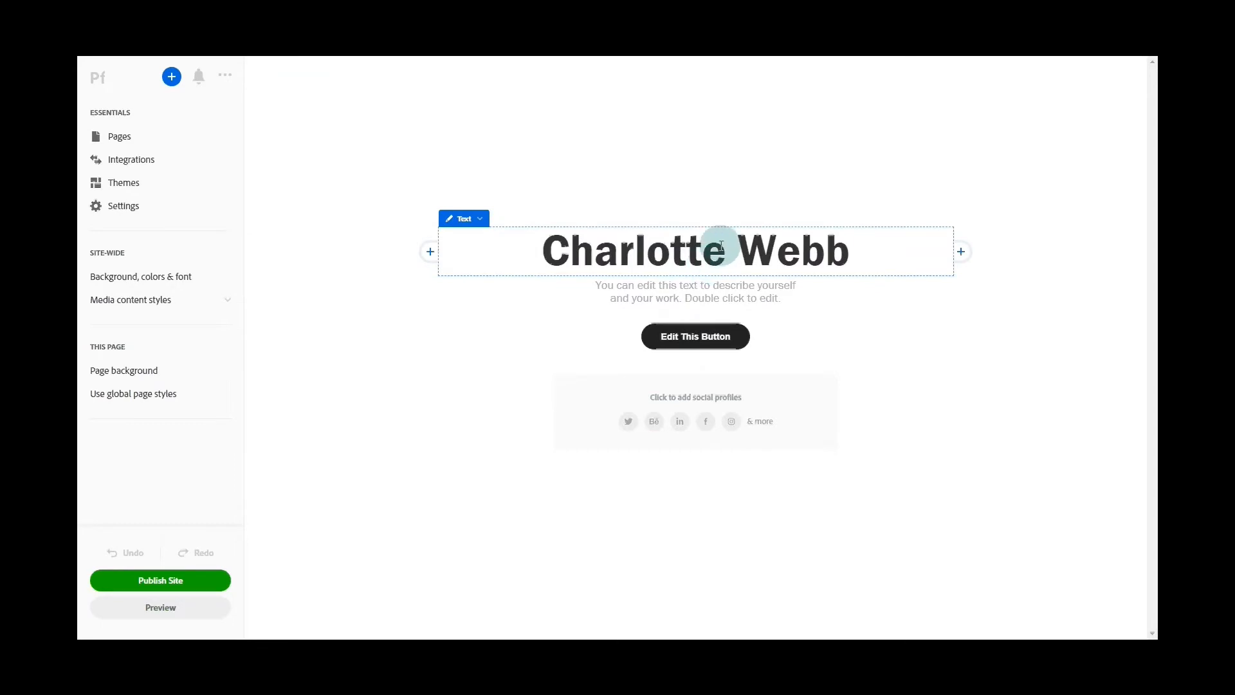
Step: Replace the description text below the welcome page title with "BA Hons Illustration Coursework"
left_click_drag(780, 297, 593, 283)
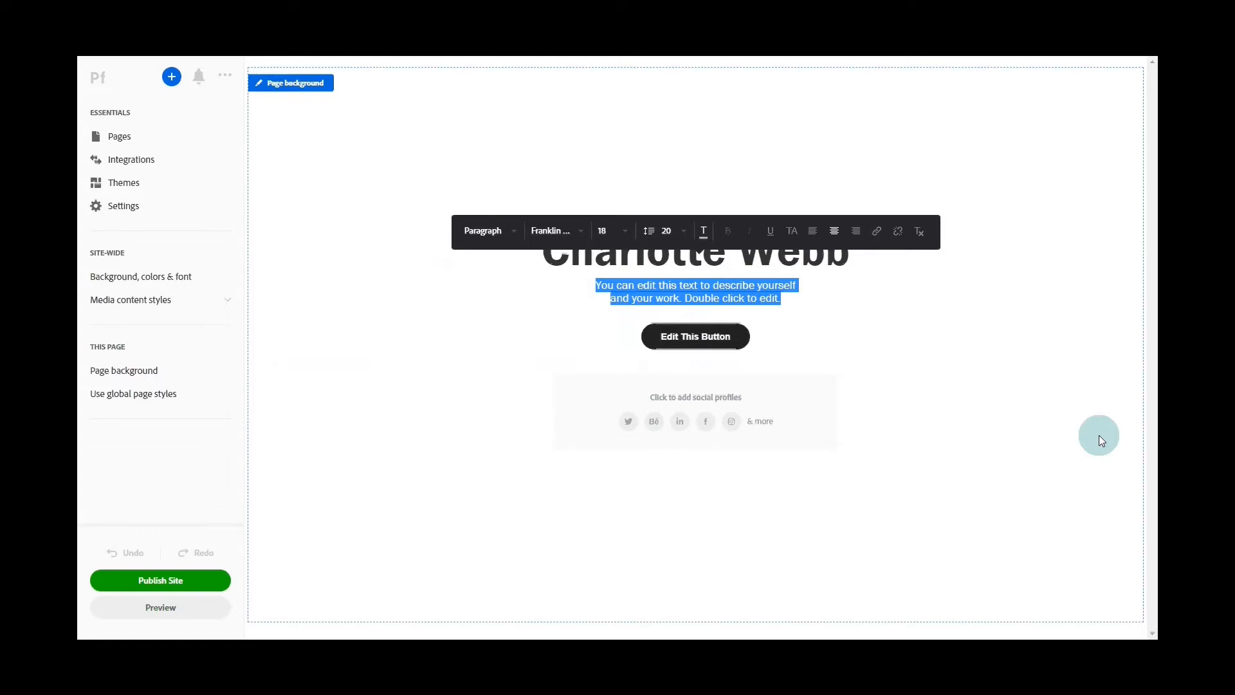
type("BA Hons III")
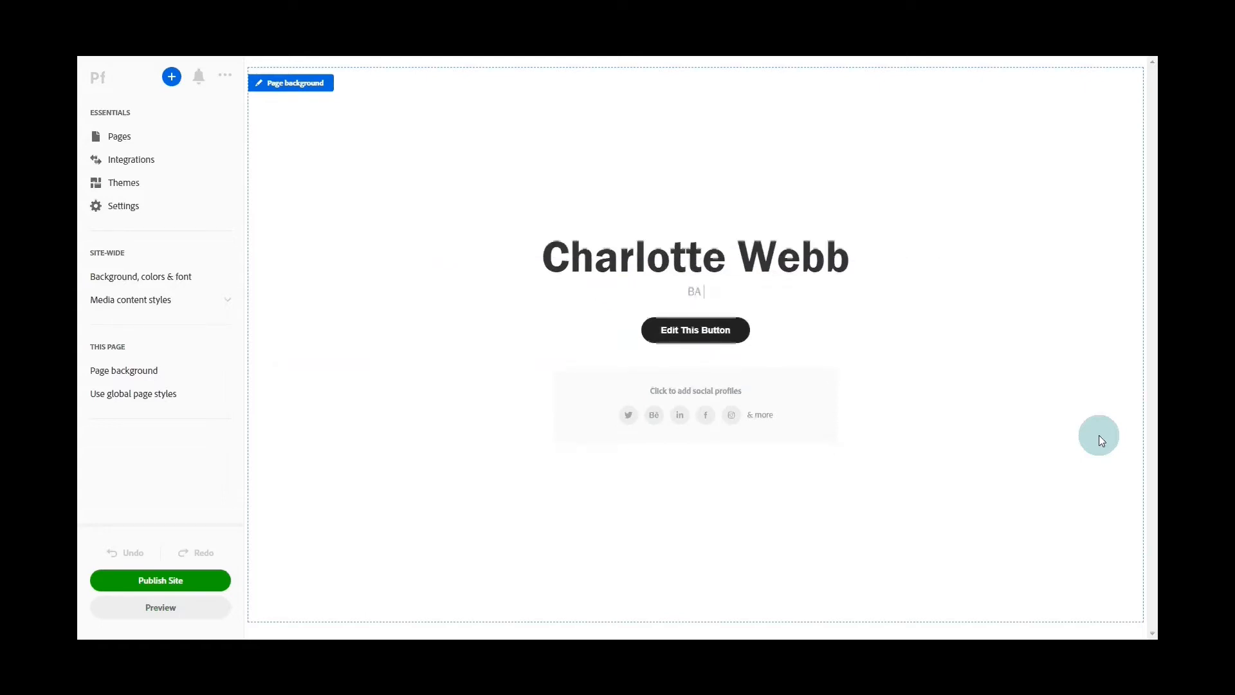
type("ustration Coursework")
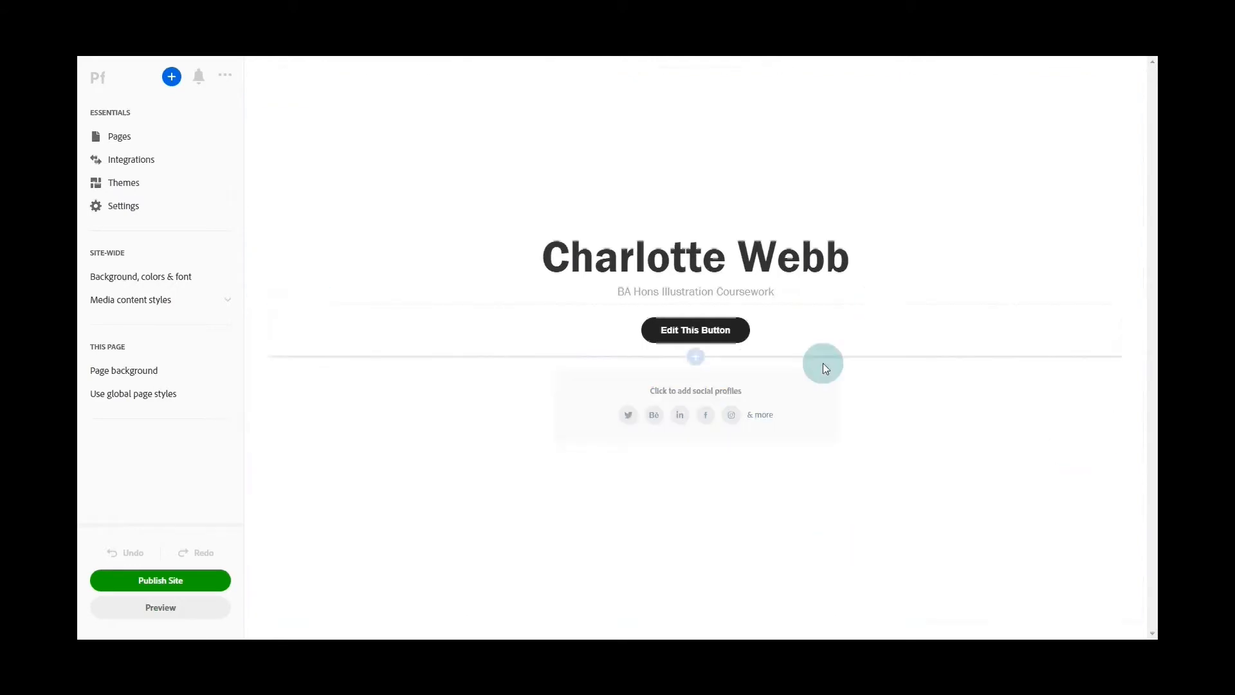
Step: Delete the social icons block from the welcome page
left_click(620, 361)
left_click(620, 360)
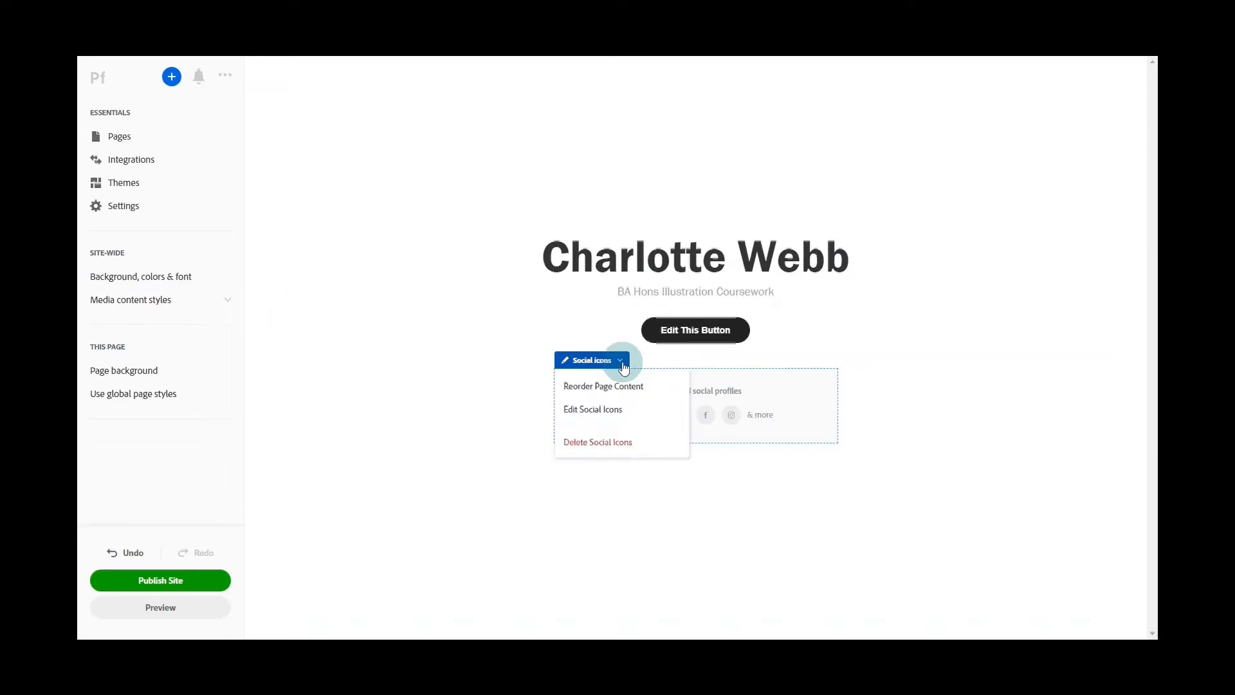
left_click(616, 444)
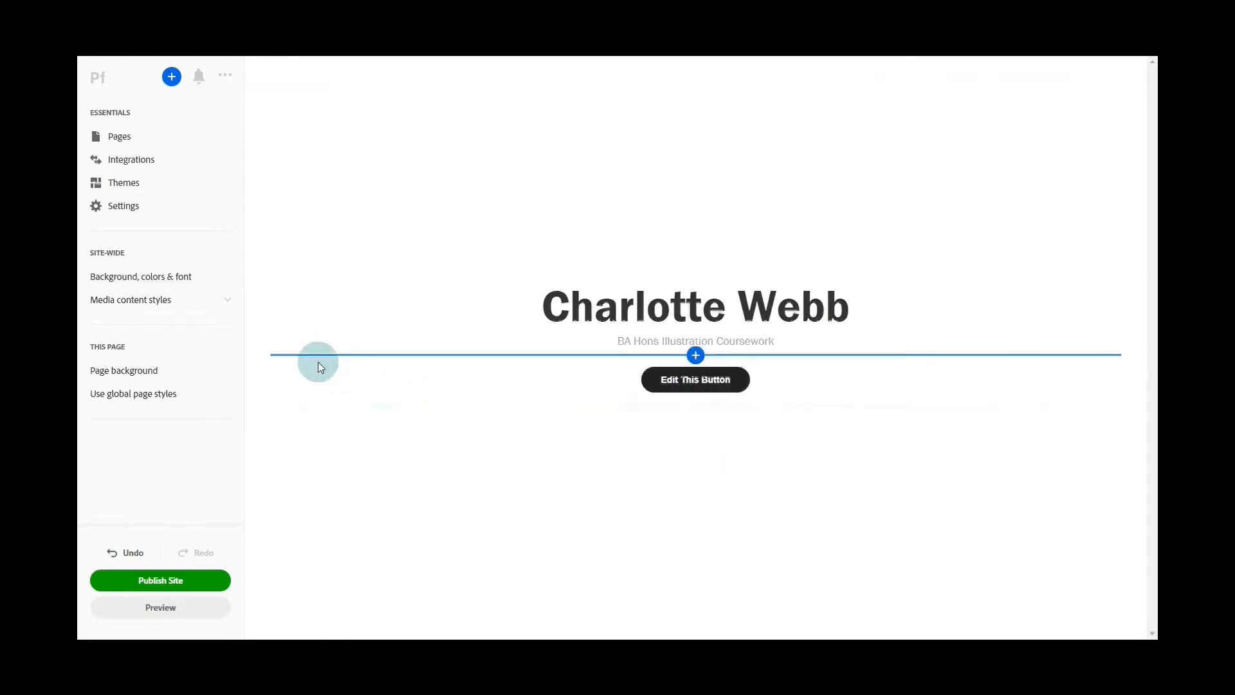
Step: Change the text of the welcome page button to "Project Work"
left_click(322, 346)
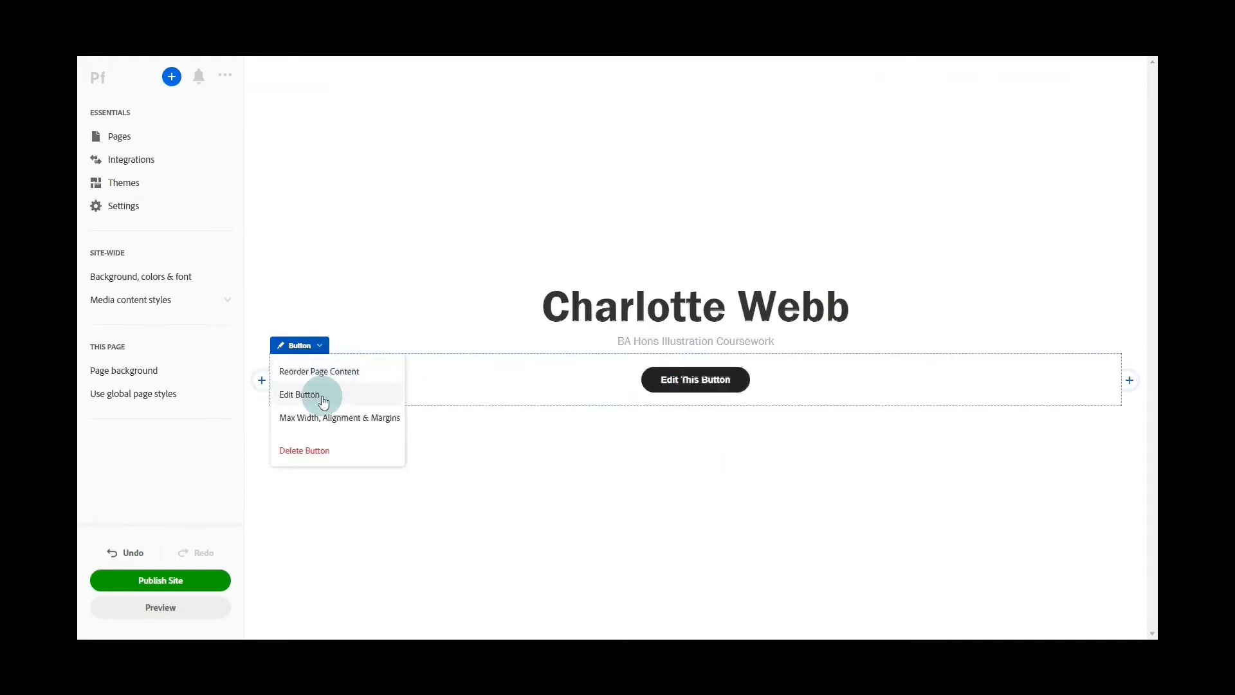
left_click(299, 394)
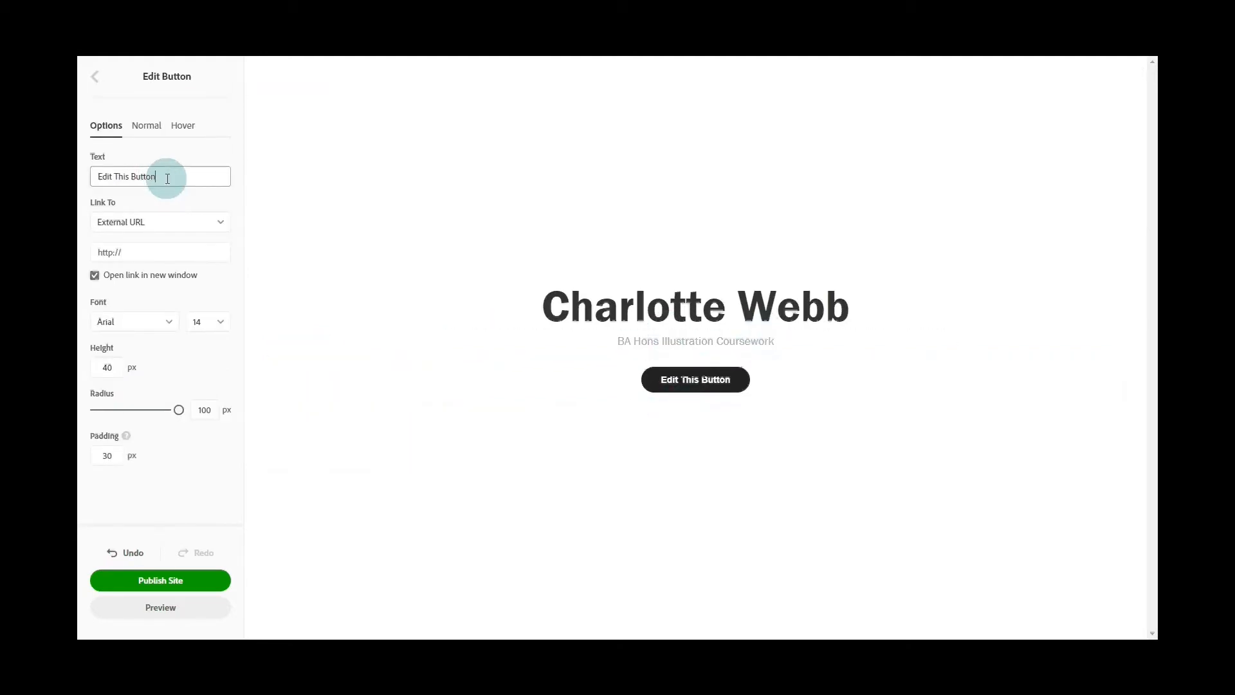
left_click_drag(165, 172, 80, 178)
type("Pro")
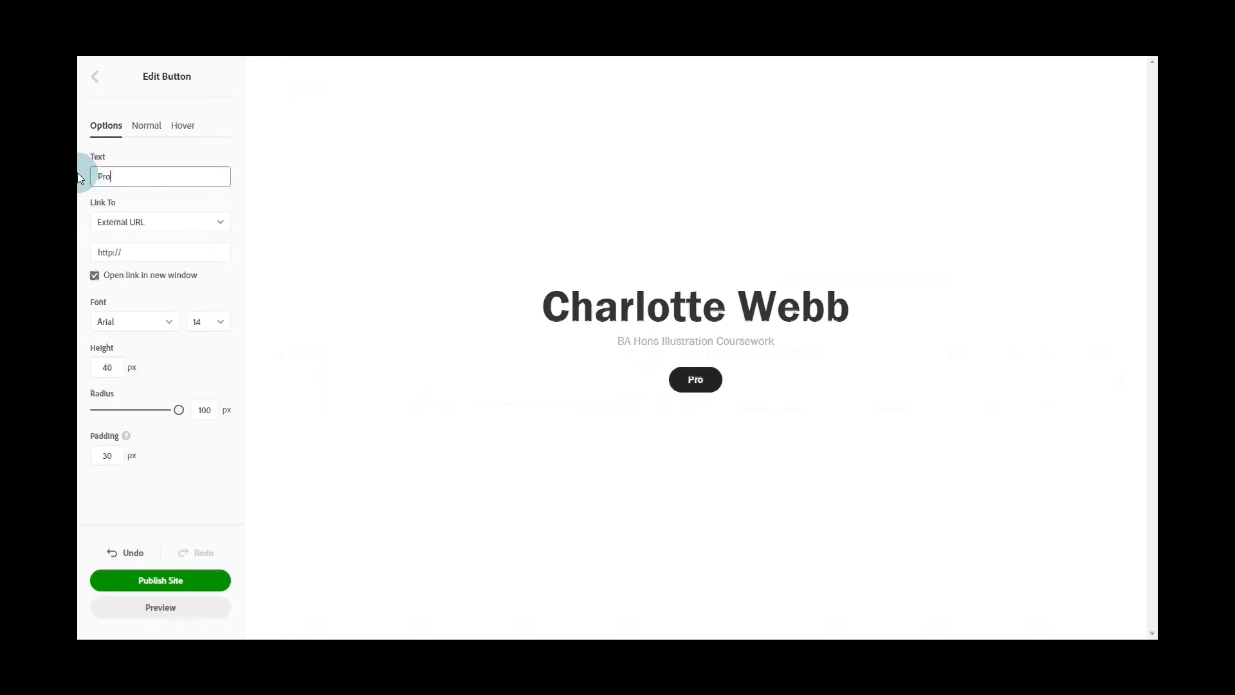
type("ject Work")
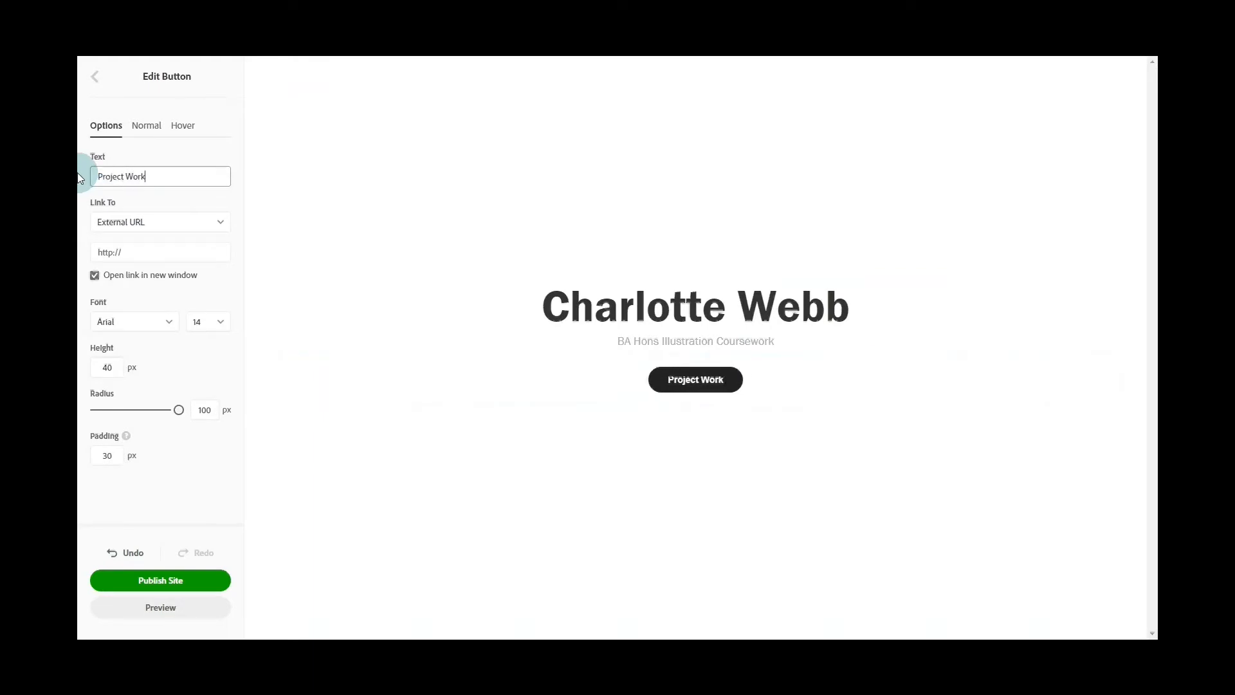
Step: Link the Project Work button to the Projects collection and review its normal and hover styles
left_click(168, 229)
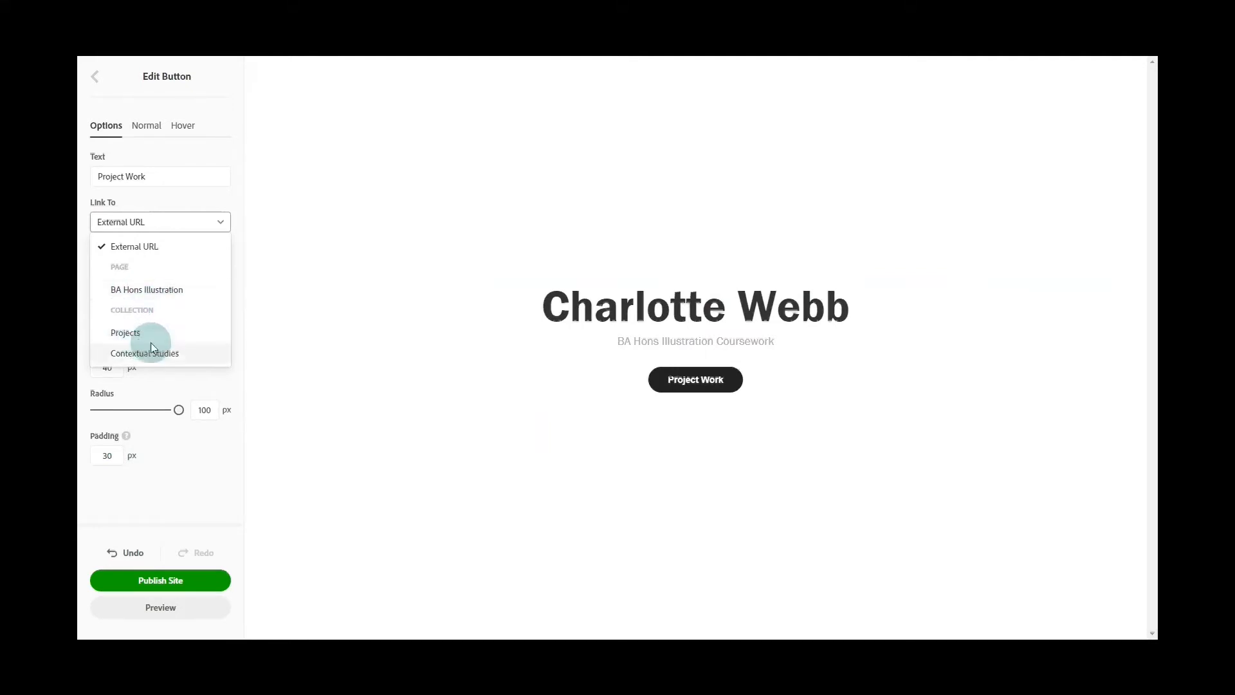
left_click(118, 334)
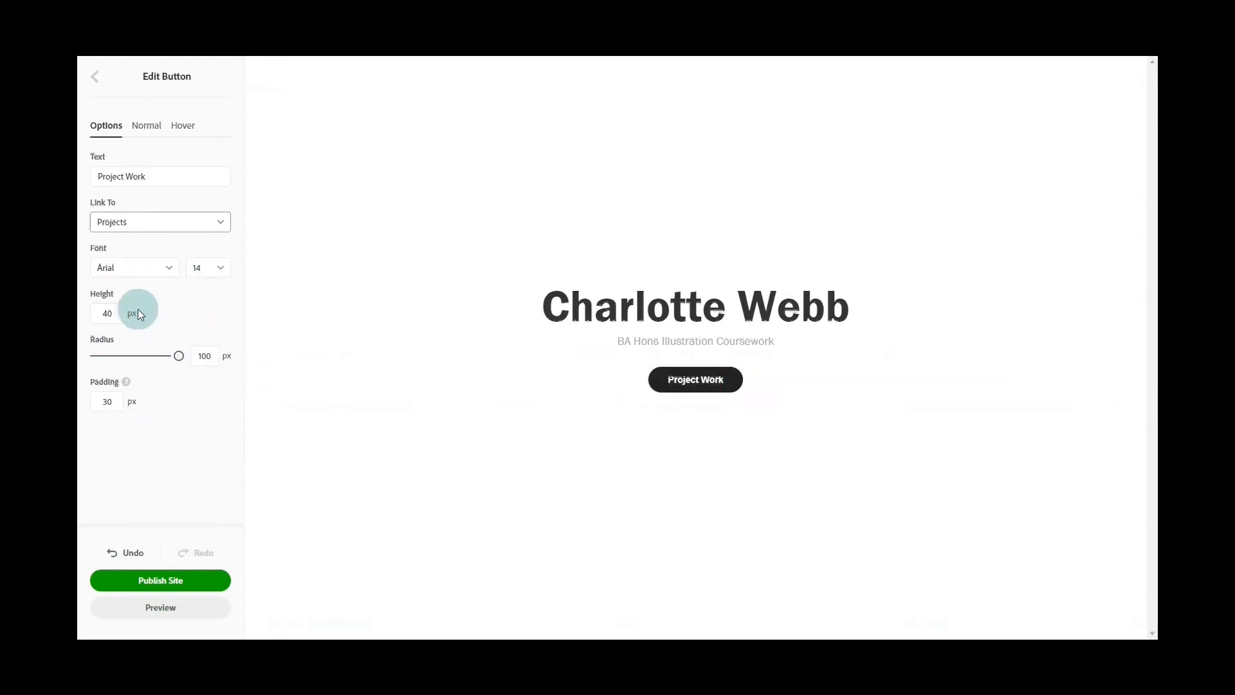
left_click(157, 140)
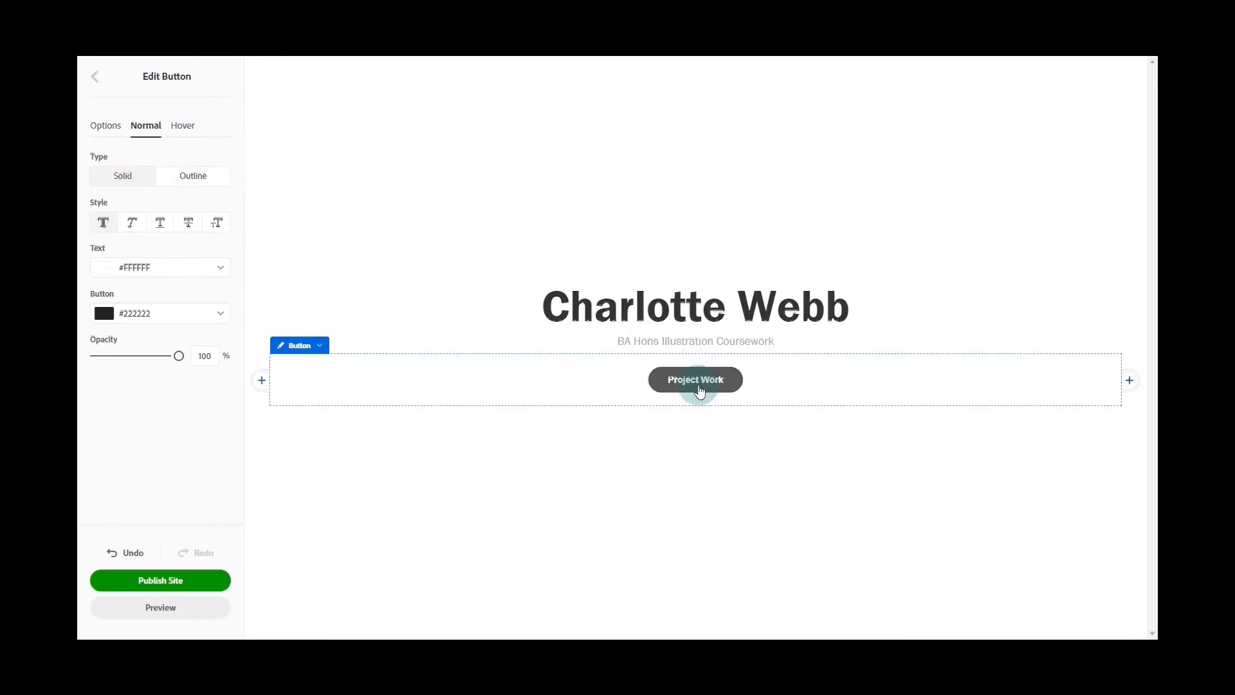
left_click(182, 126)
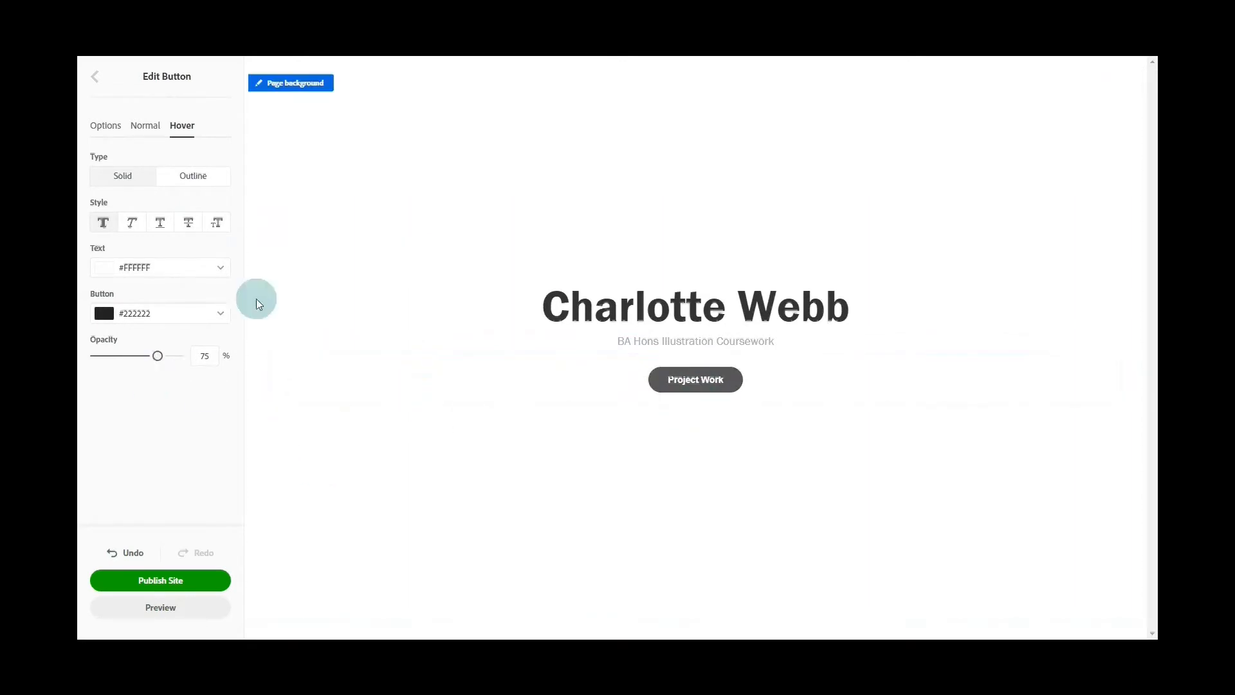
left_click(99, 79)
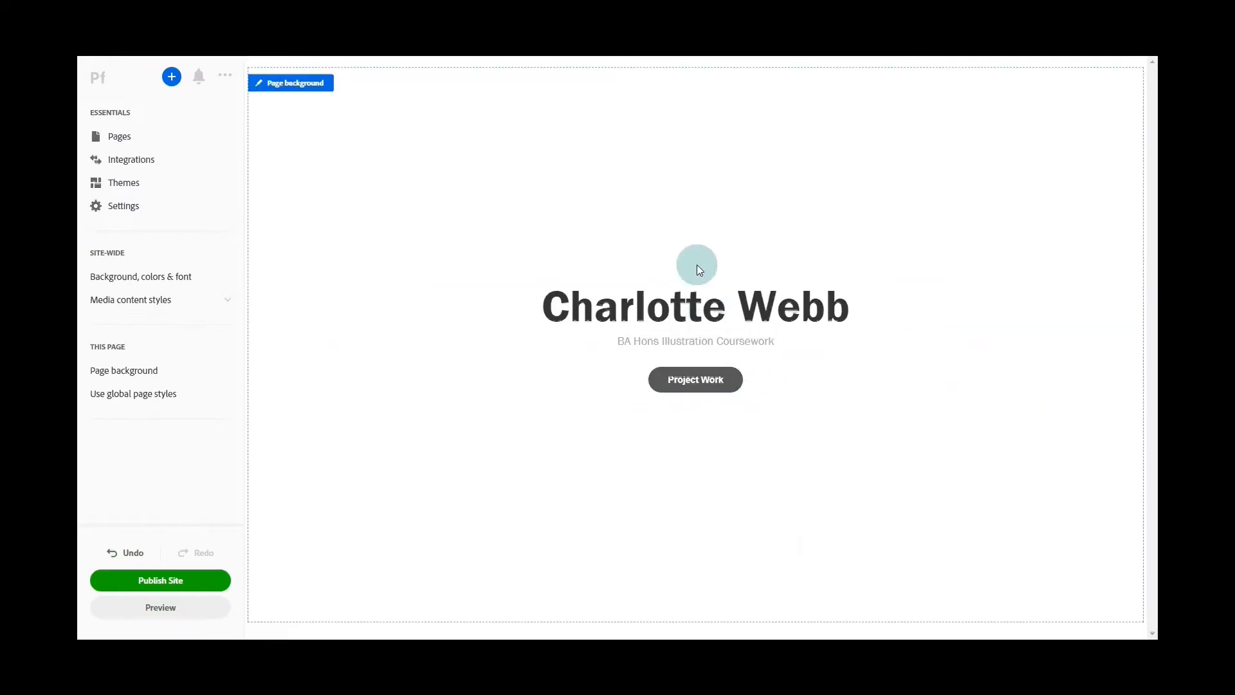
Step: Add a second button above the welcome page title with the text "Contextual Studies"
left_click(696, 284)
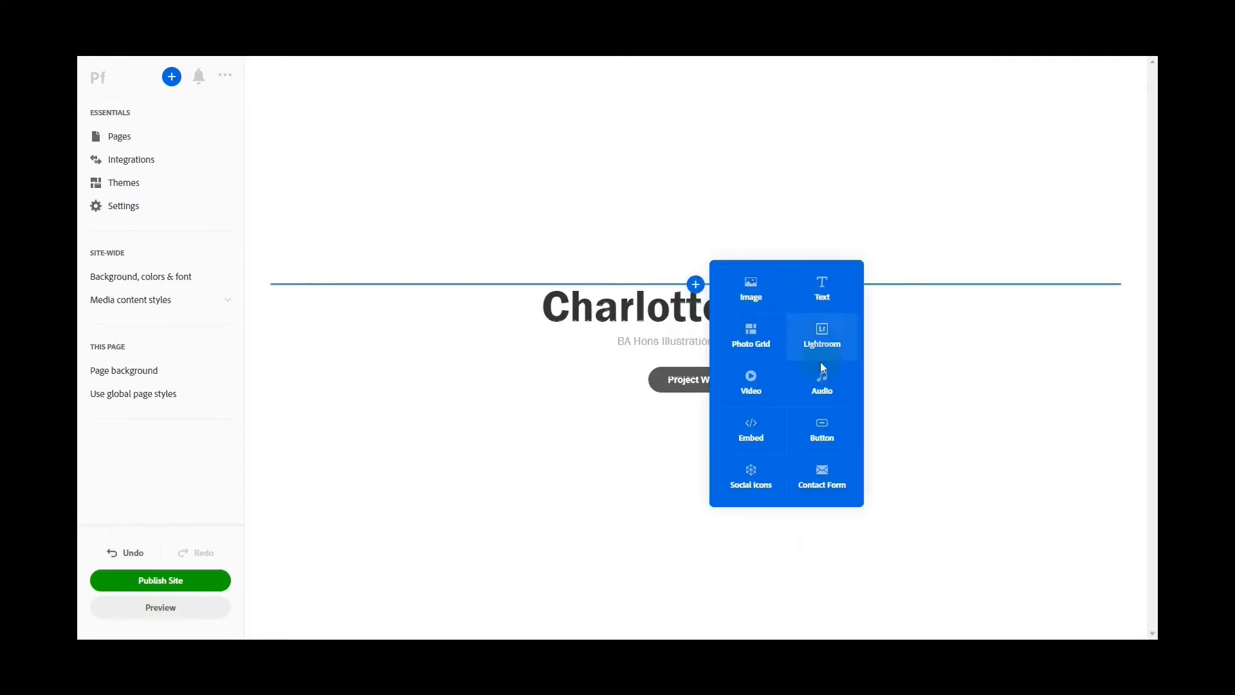
left_click(822, 430)
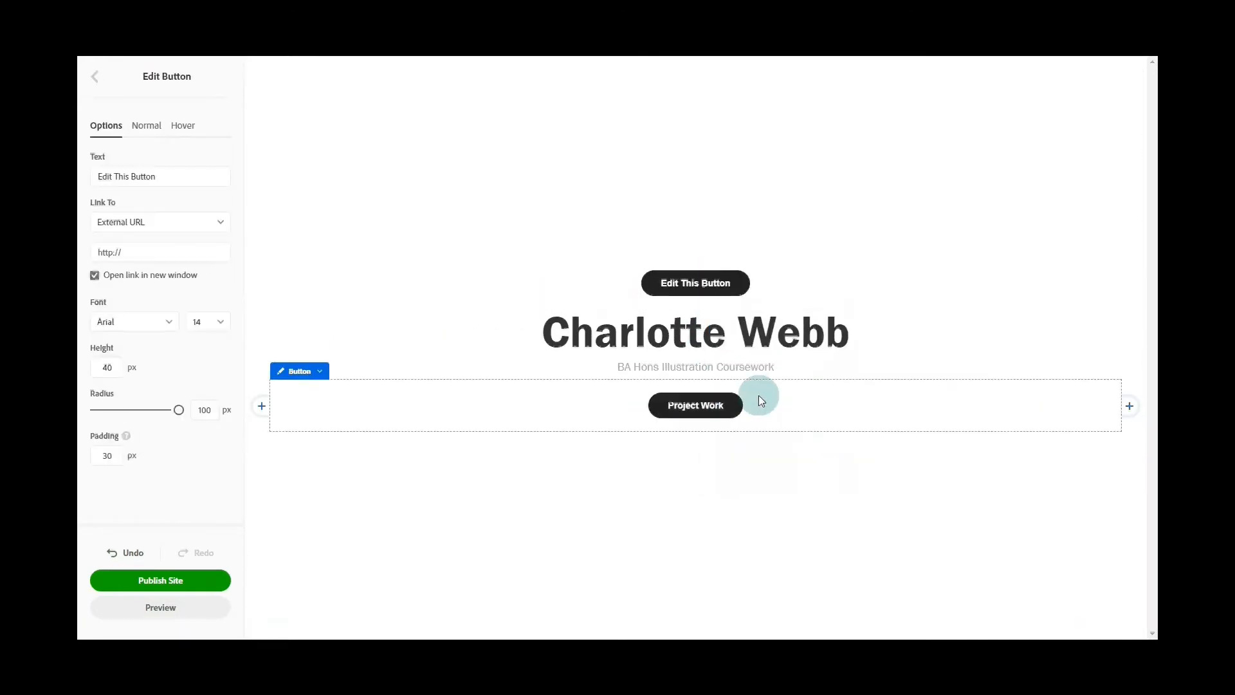
left_click_drag(169, 176, 80, 192)
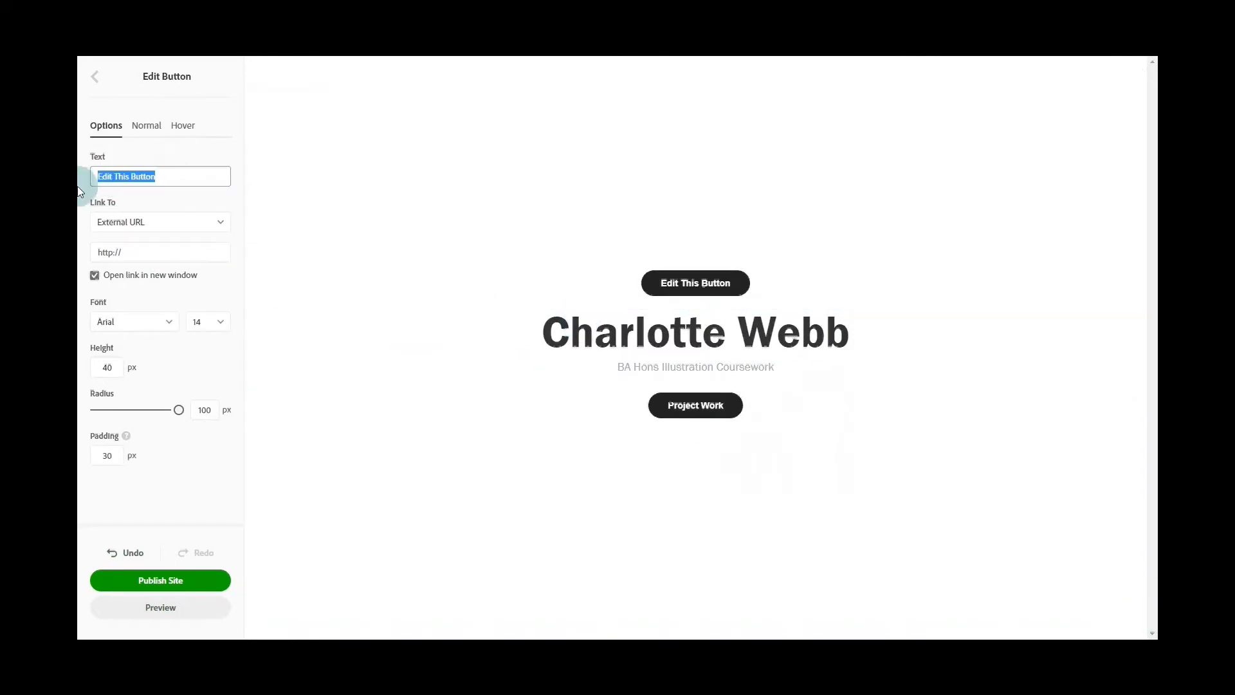
type("Cont")
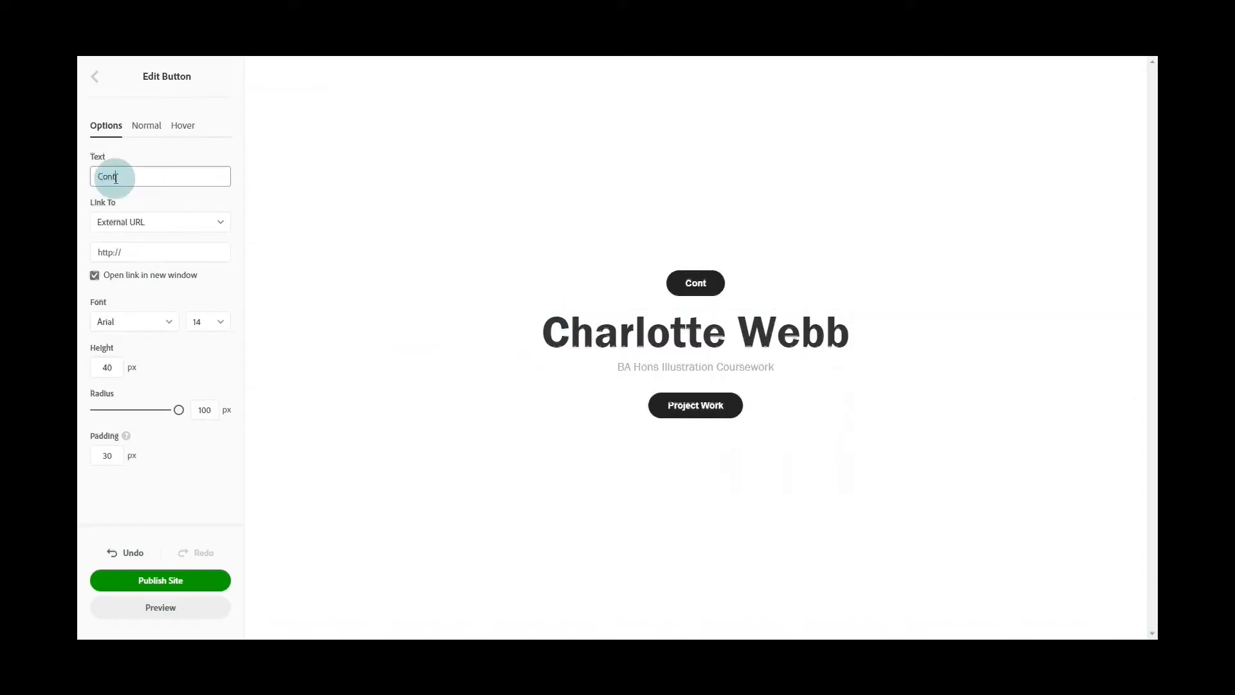
type("extual Studies")
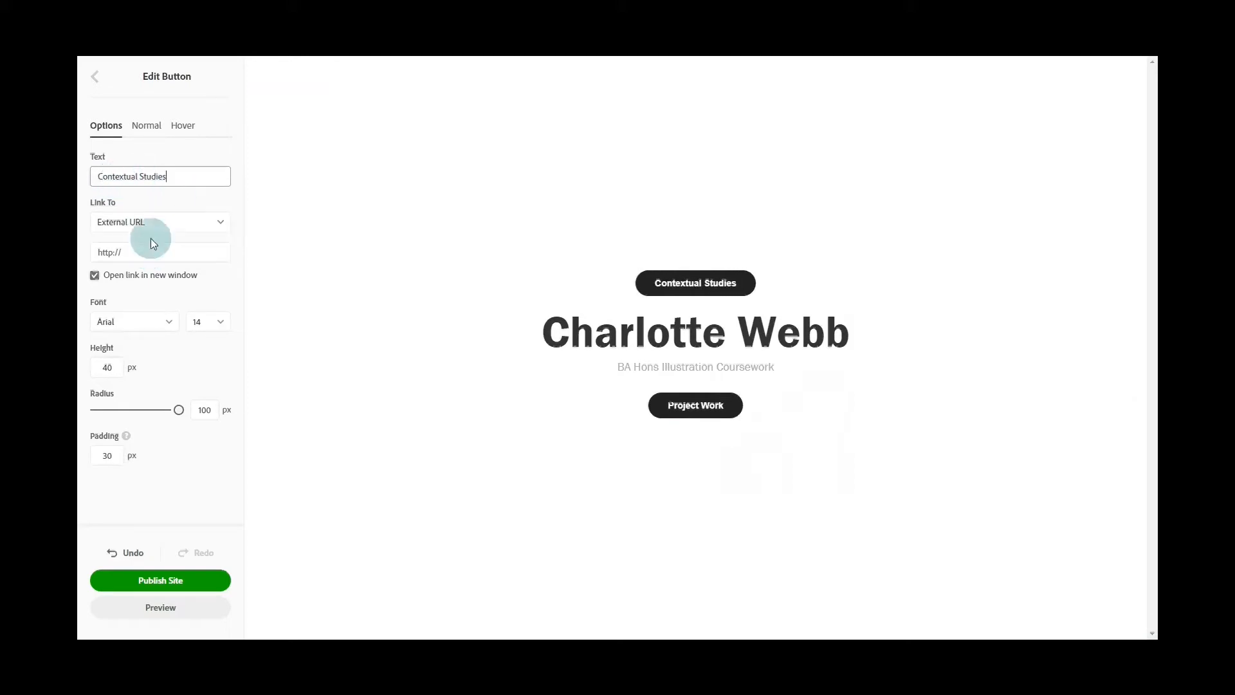
Step: Link the new button to the Contextual Studies collection and return to the main editor
left_click(164, 224)
left_click(147, 352)
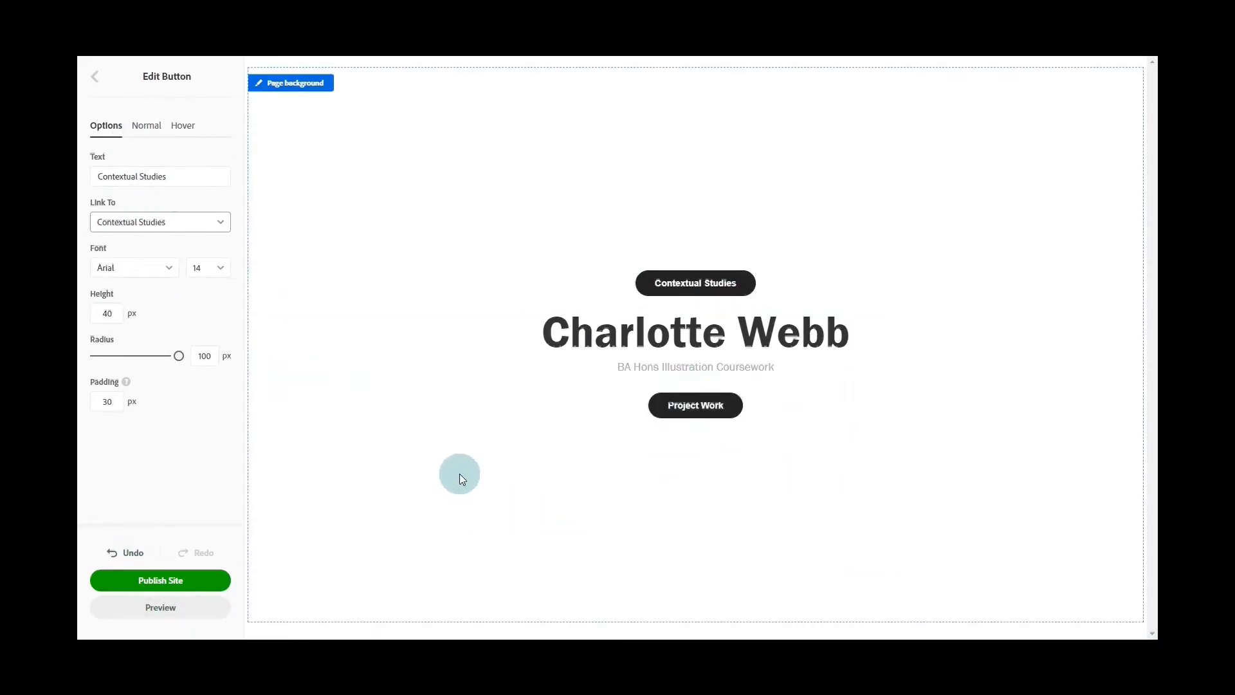
left_click(105, 91)
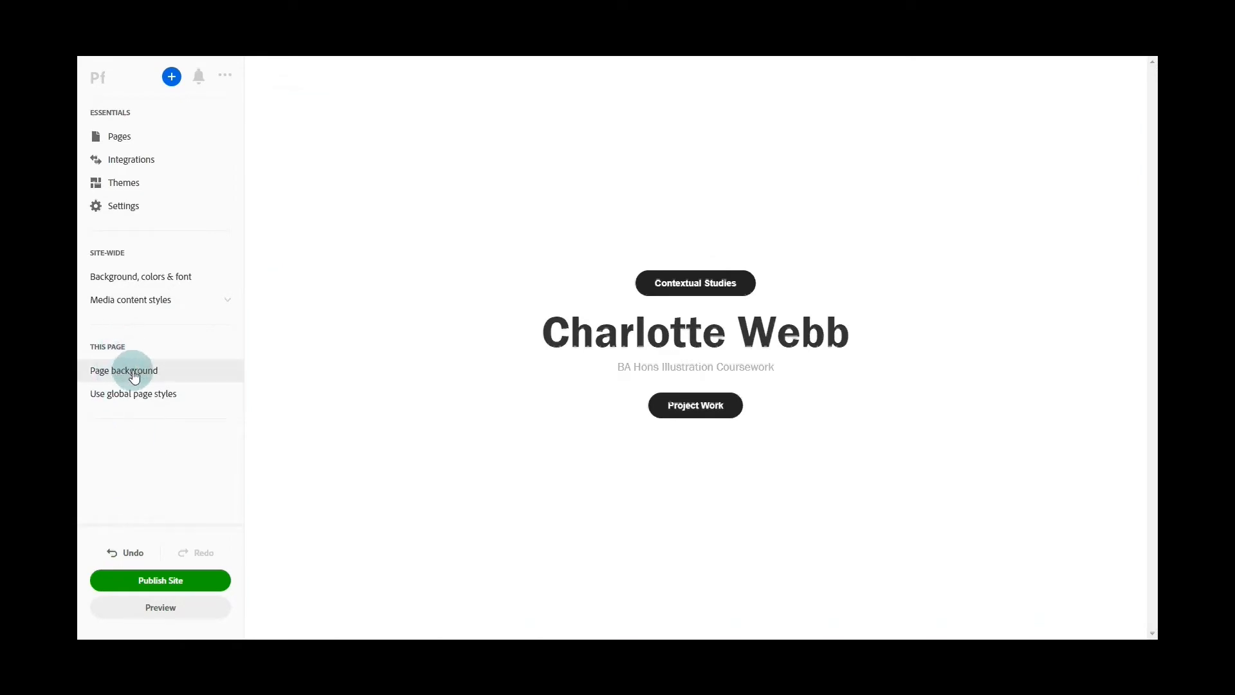
Step: Start uploading an image for the welcome page background and browse to the Project Two folder inside Project Work
left_click(152, 372)
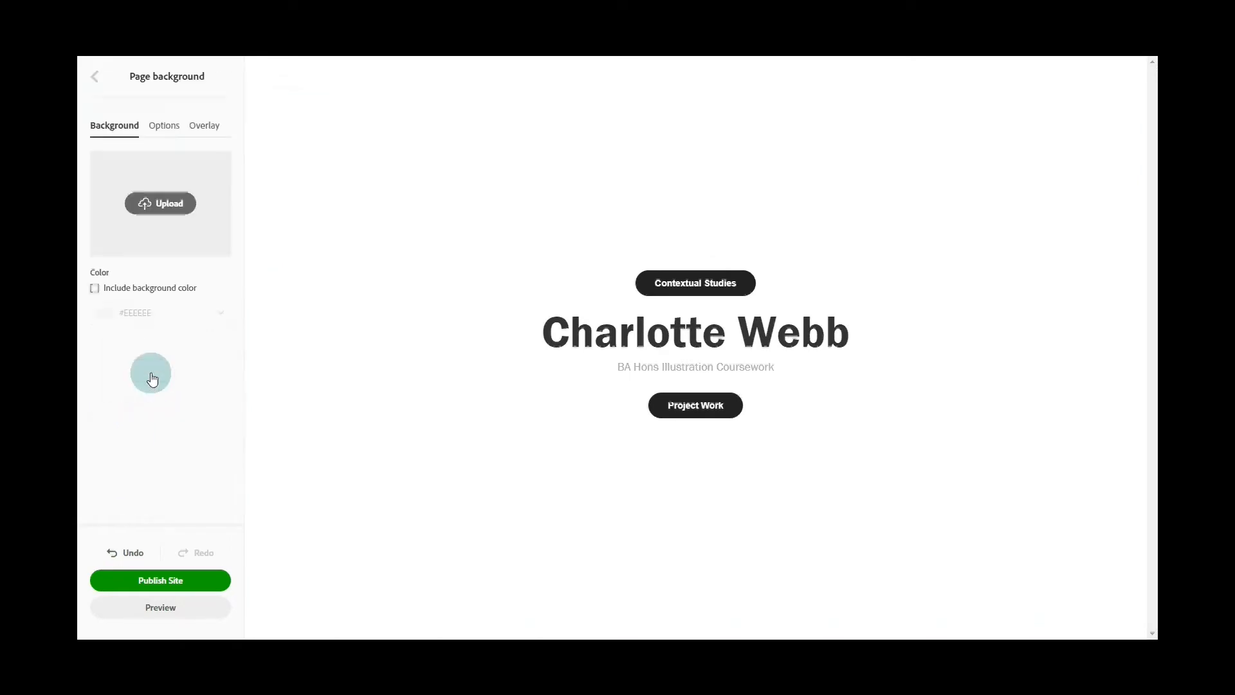
left_click(155, 205)
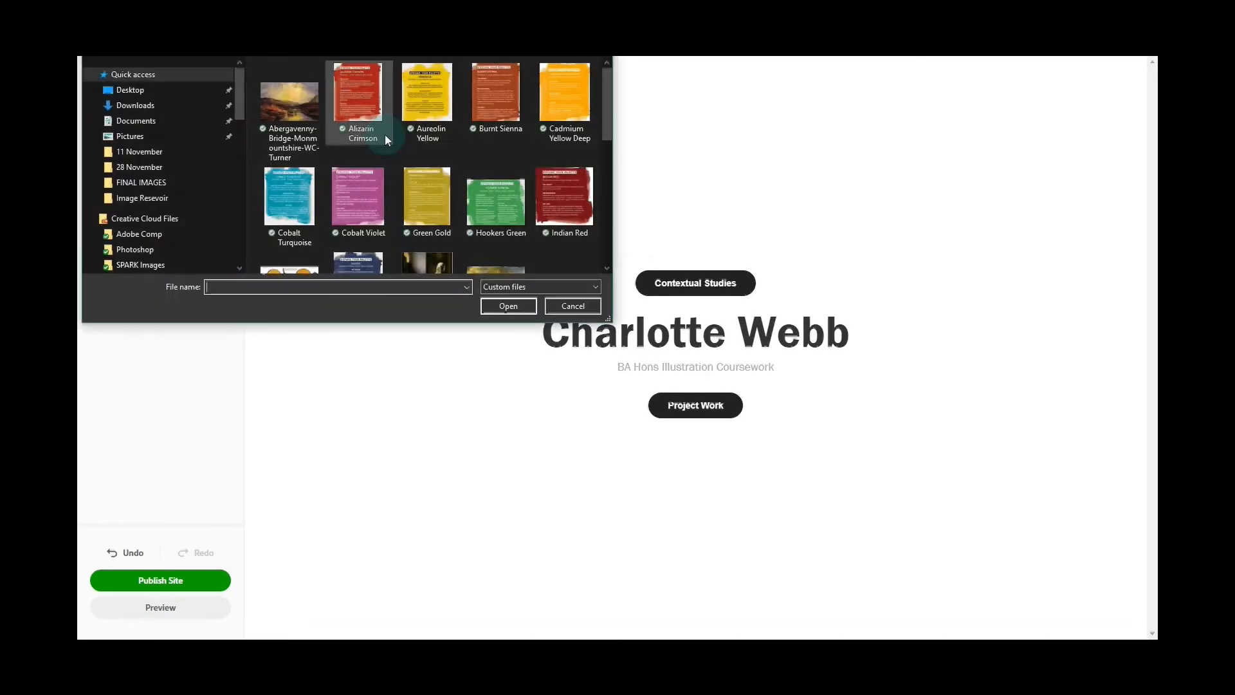
left_click(348, 27)
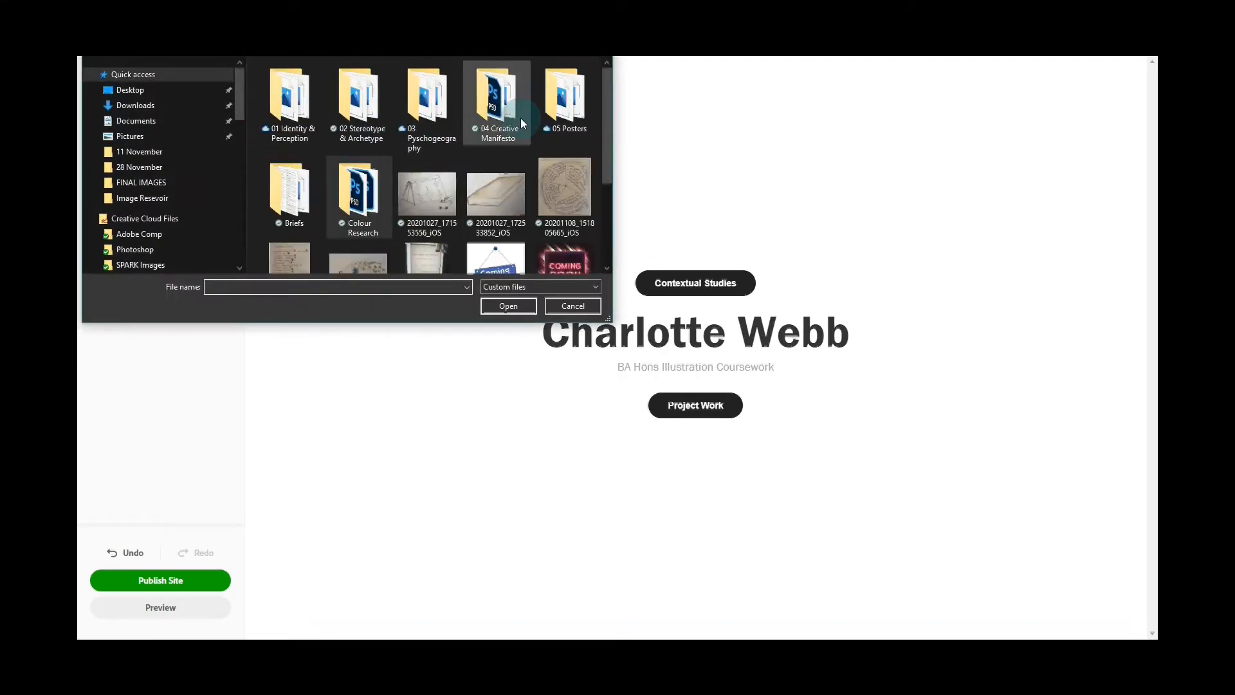
double_click(565, 103)
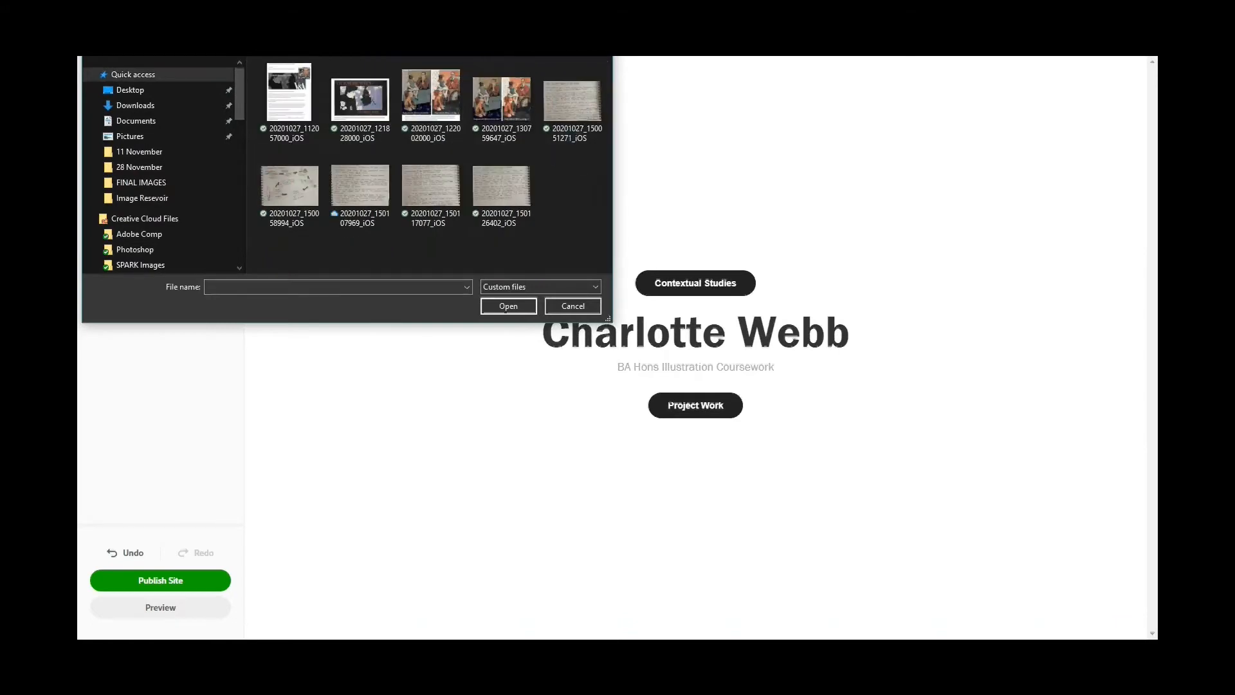
key("alt+Left")
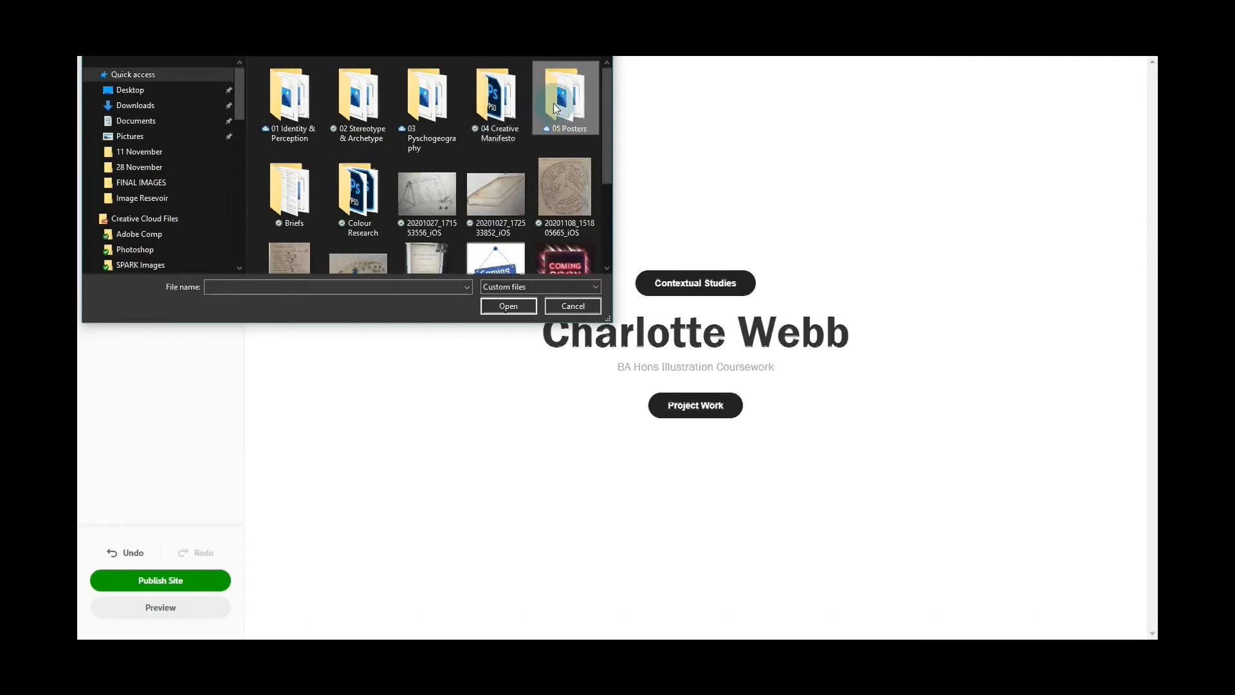
double_click(299, 94)
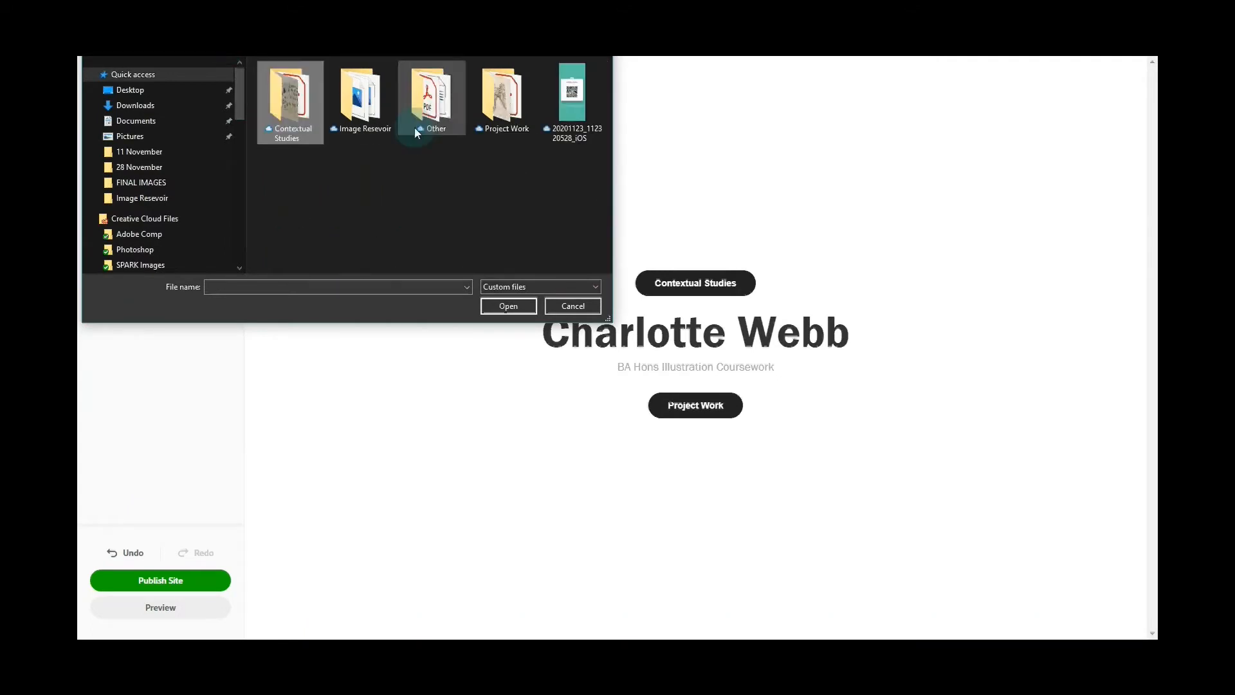
double_click(499, 120)
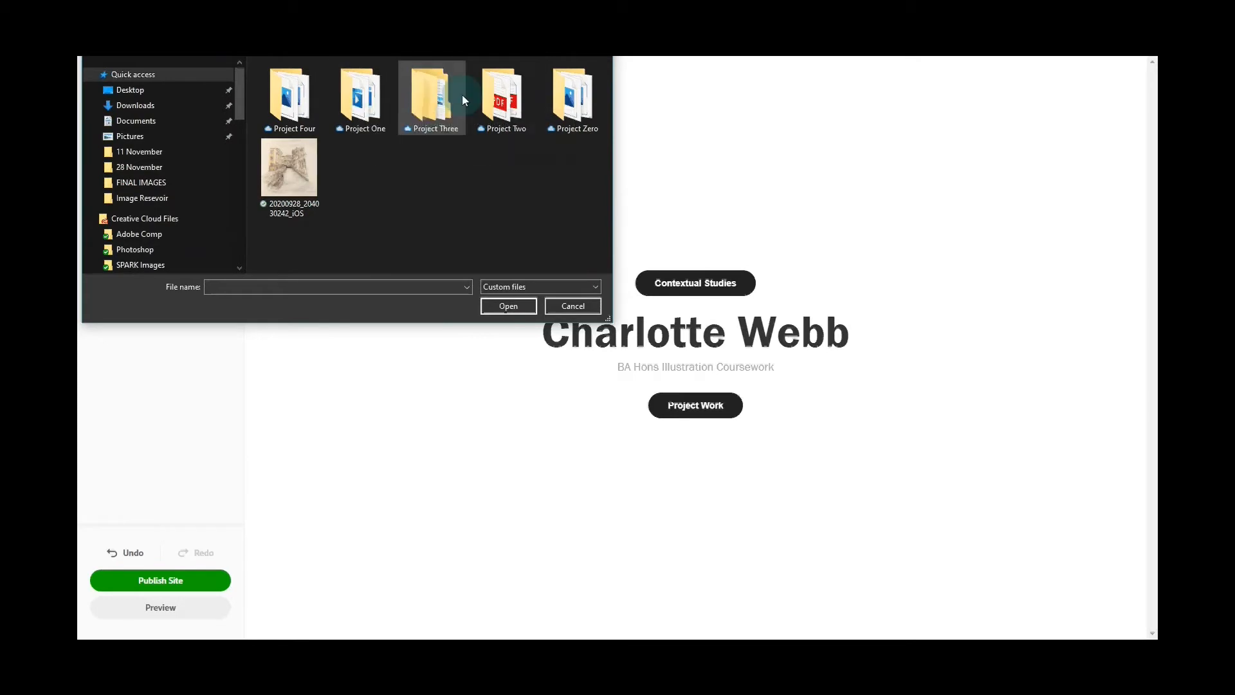
double_click(501, 101)
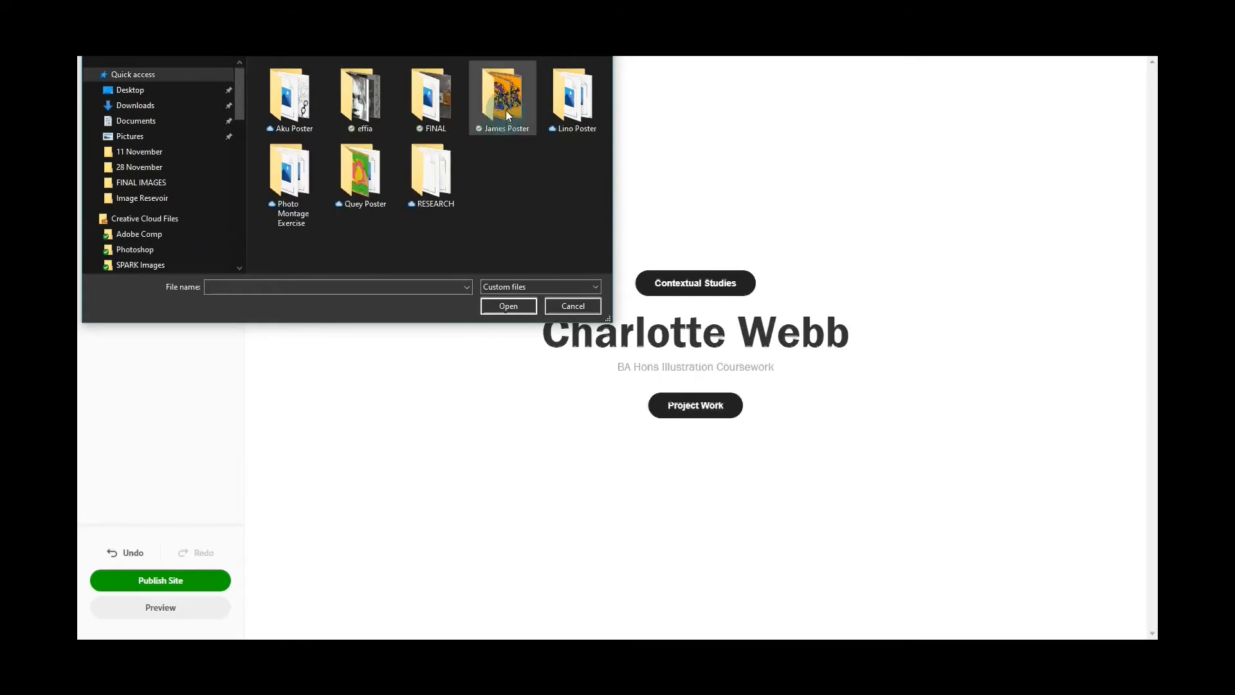
Step: Look through the images in the Quey Poster folder for a suitable background picture
double_click(357, 173)
left_click(530, 222)
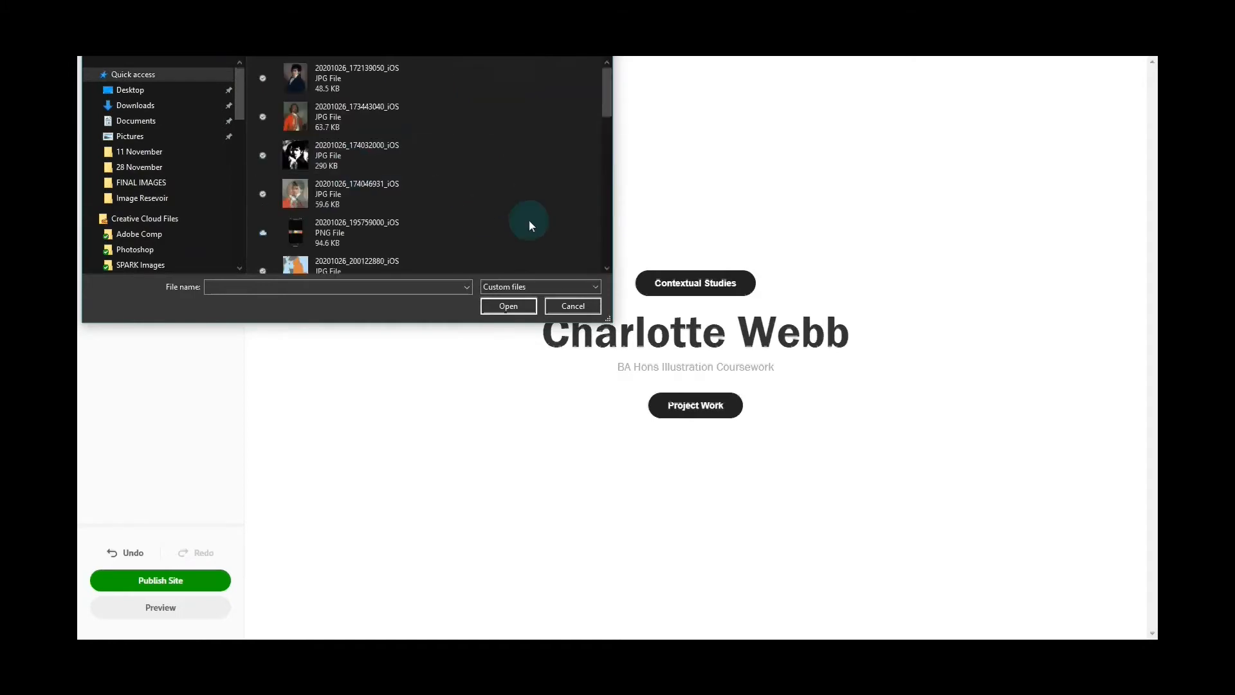
scroll(478, 257, "down", 5)
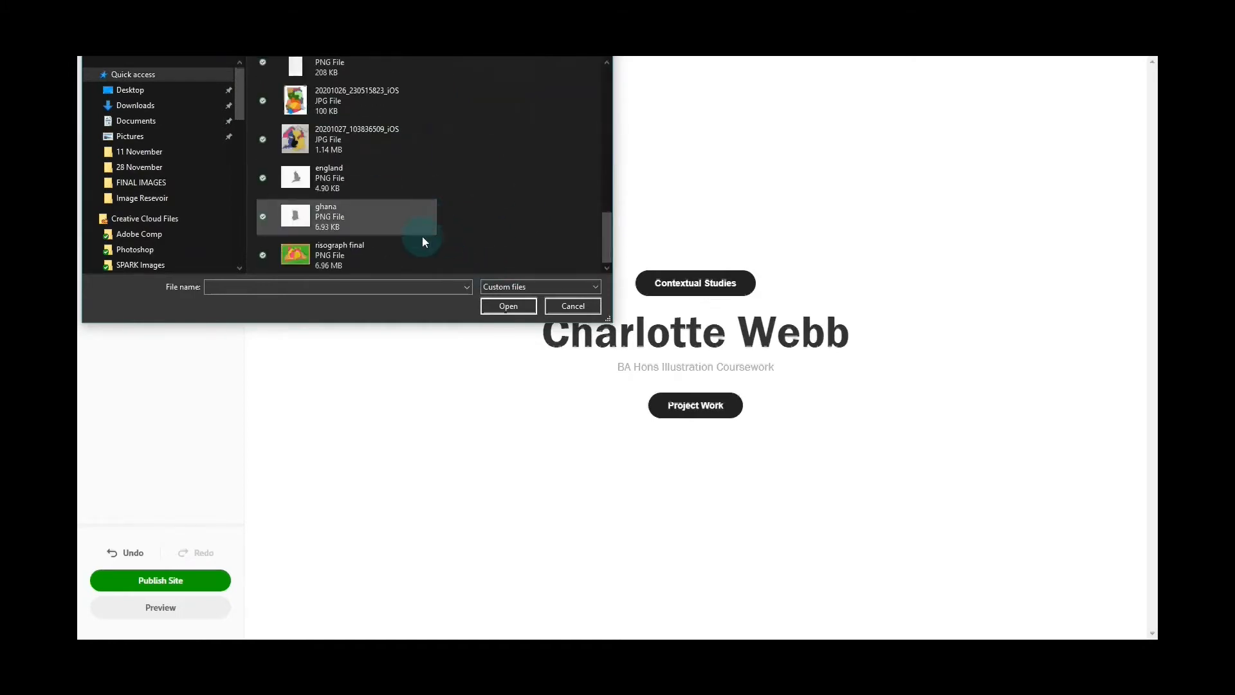
scroll(418, 236, "up", 3)
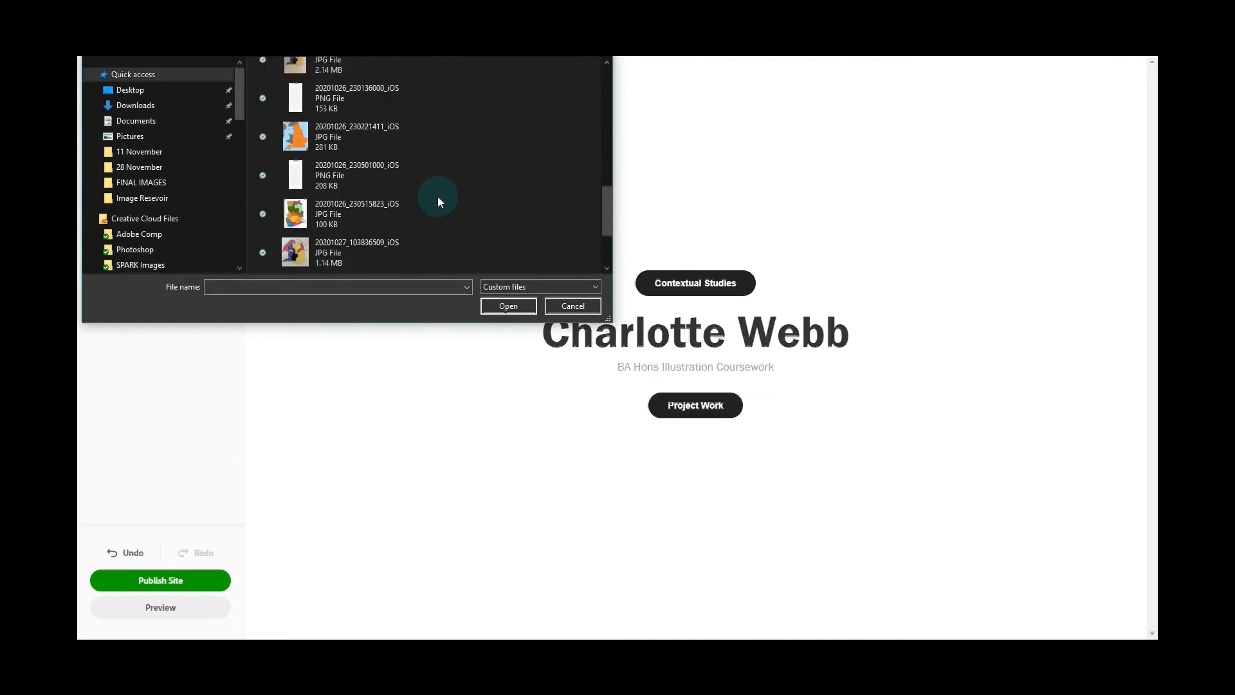
scroll(440, 202, "down", 3)
scroll(438, 198, "up", 6)
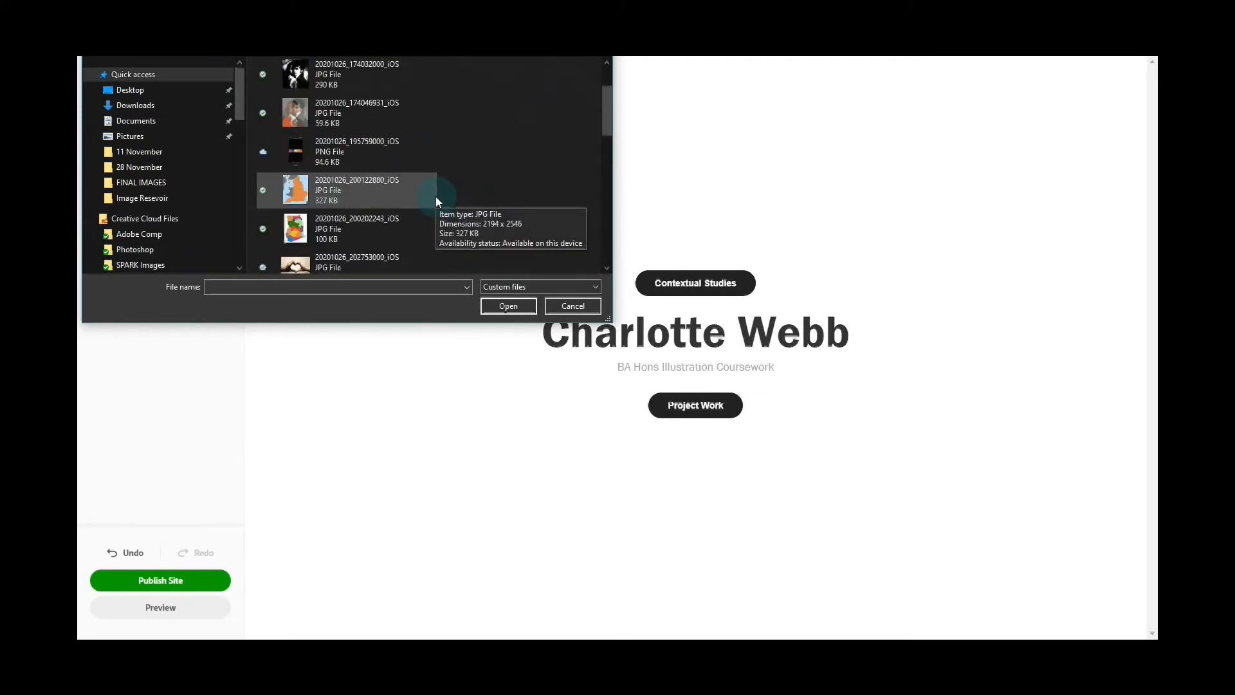
scroll(435, 195, "down", 1)
scroll(437, 194, "down", 5)
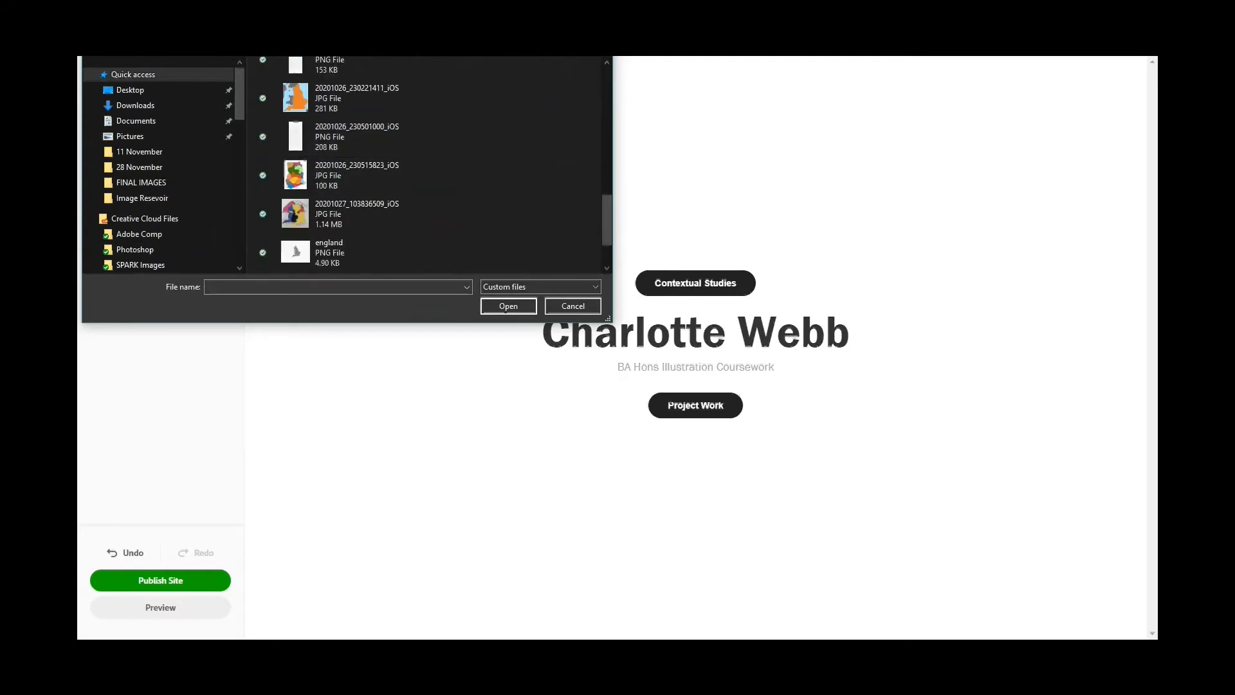
Step: Upload the image 20201110_115120441_iOS from the FINAL folder as the page background
key("alt+Up")
left_click(471, 254)
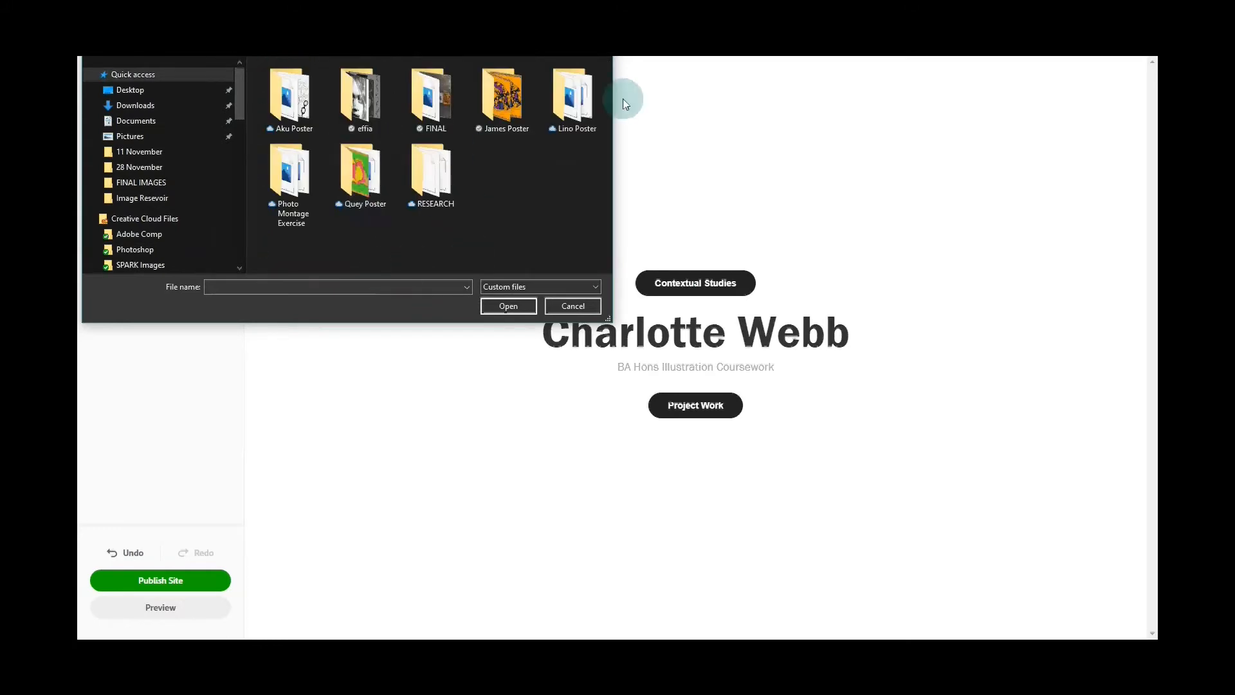
double_click(452, 95)
left_click(497, 174)
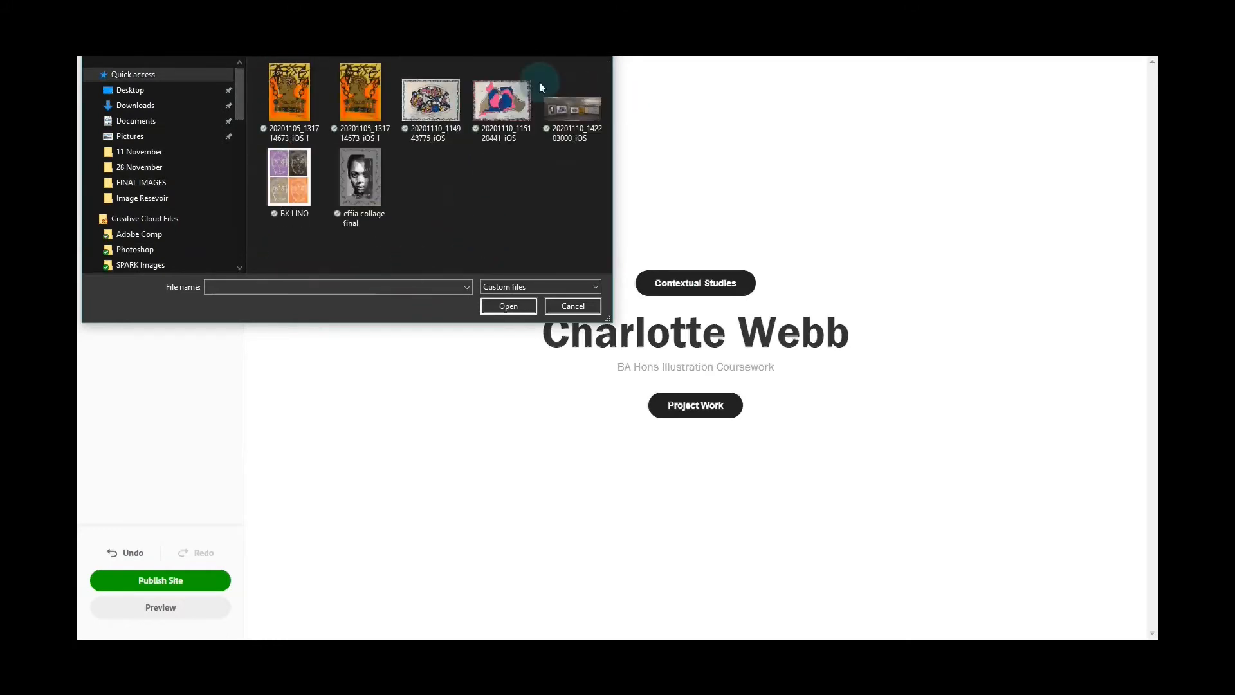
double_click(492, 104)
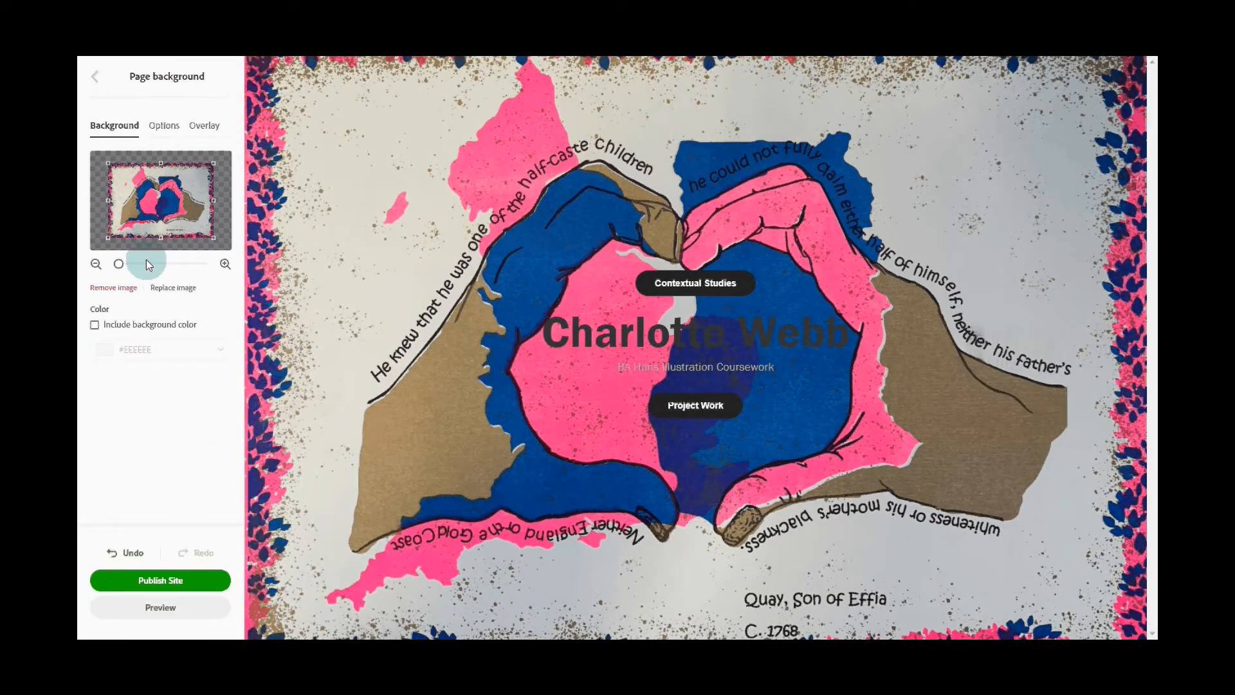
Step: Open the background image options and examine the position, repeat and size settings
left_click(204, 147)
left_click(164, 126)
left_click(164, 125)
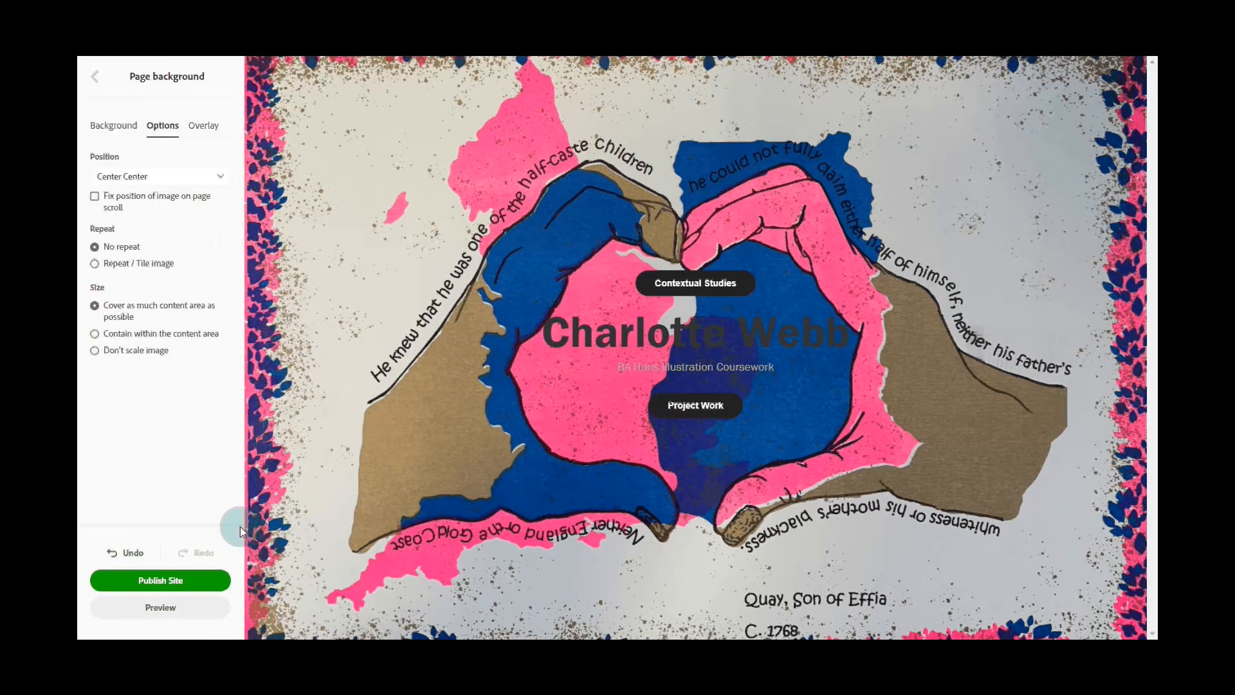
left_click(101, 268)
left_click(101, 264)
left_click(186, 301)
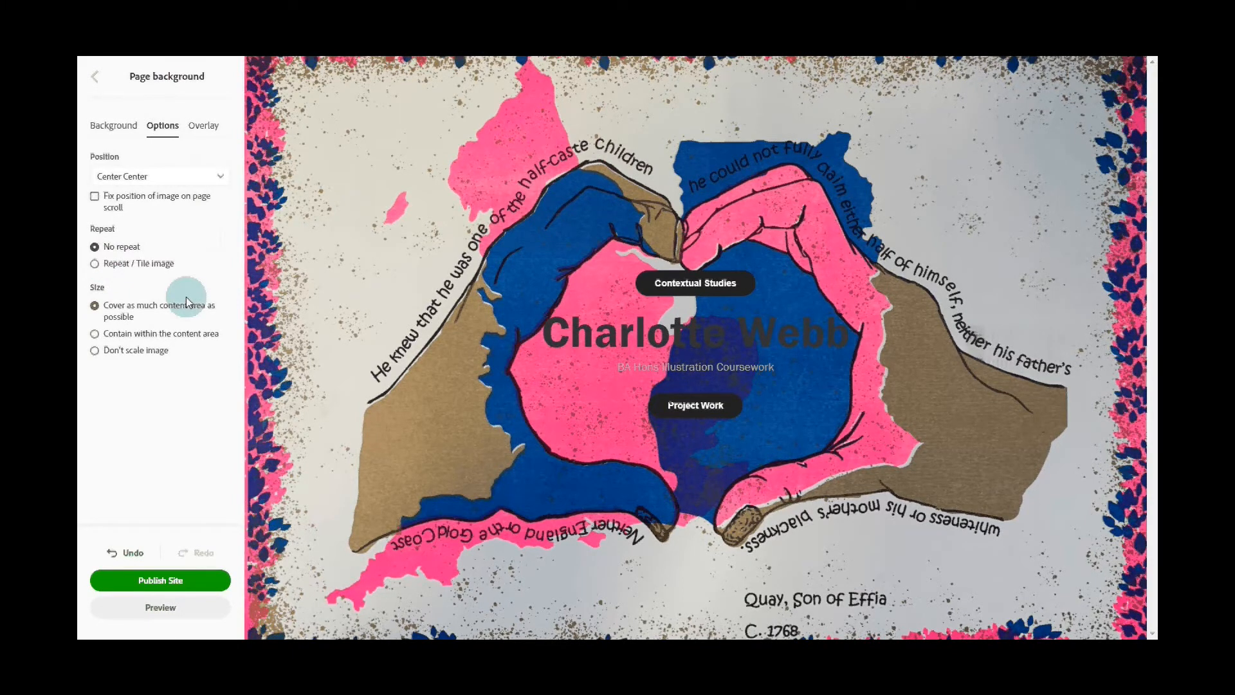
left_click(175, 201)
Step: Try the Top Left position for the background image and set it back to Center Center
left_click(122, 177)
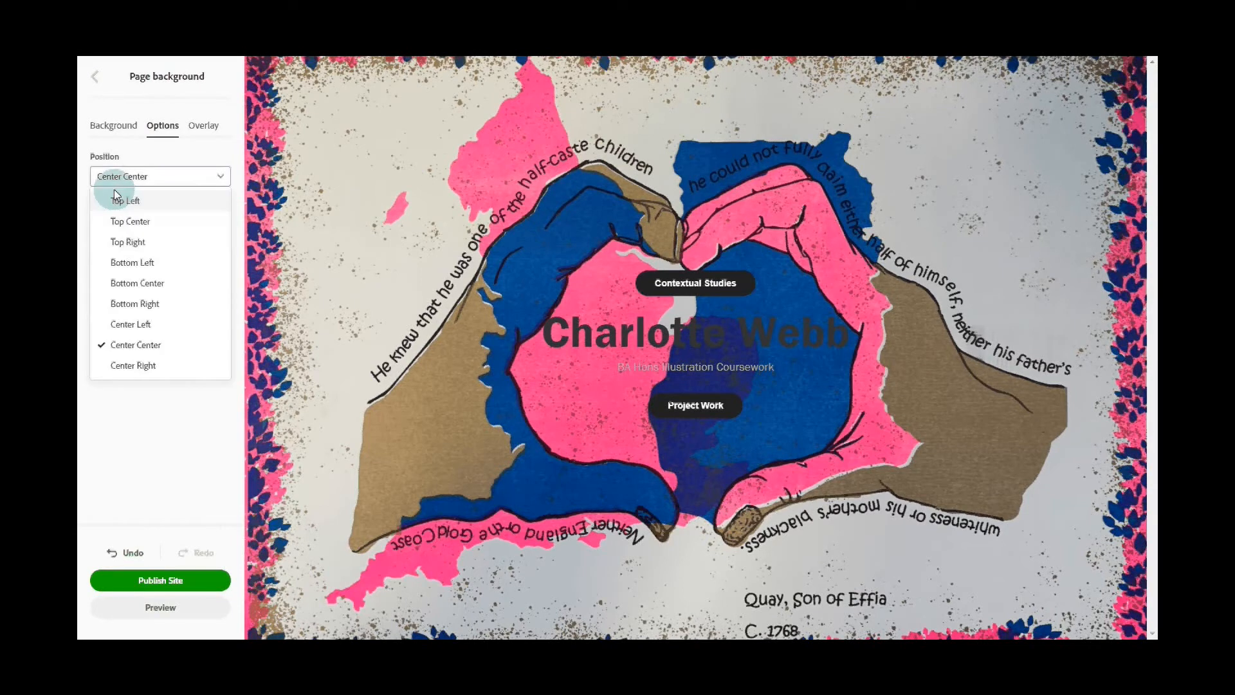
left_click(119, 200)
left_click(193, 178)
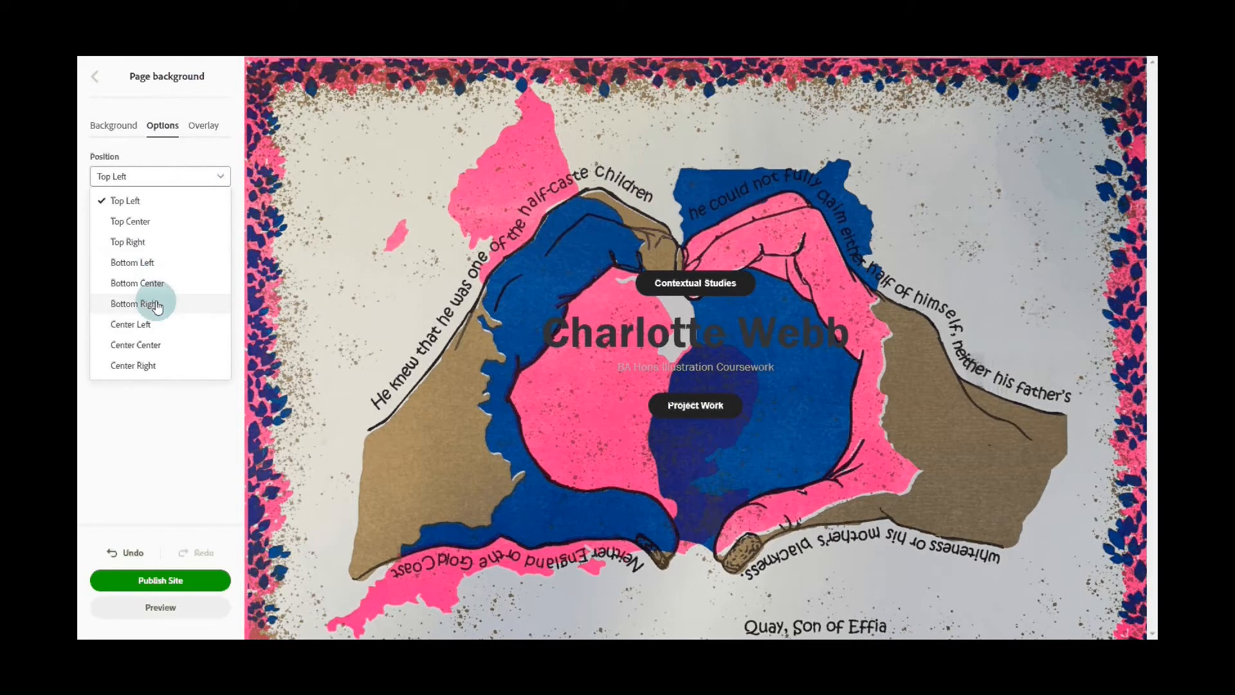
left_click(160, 356)
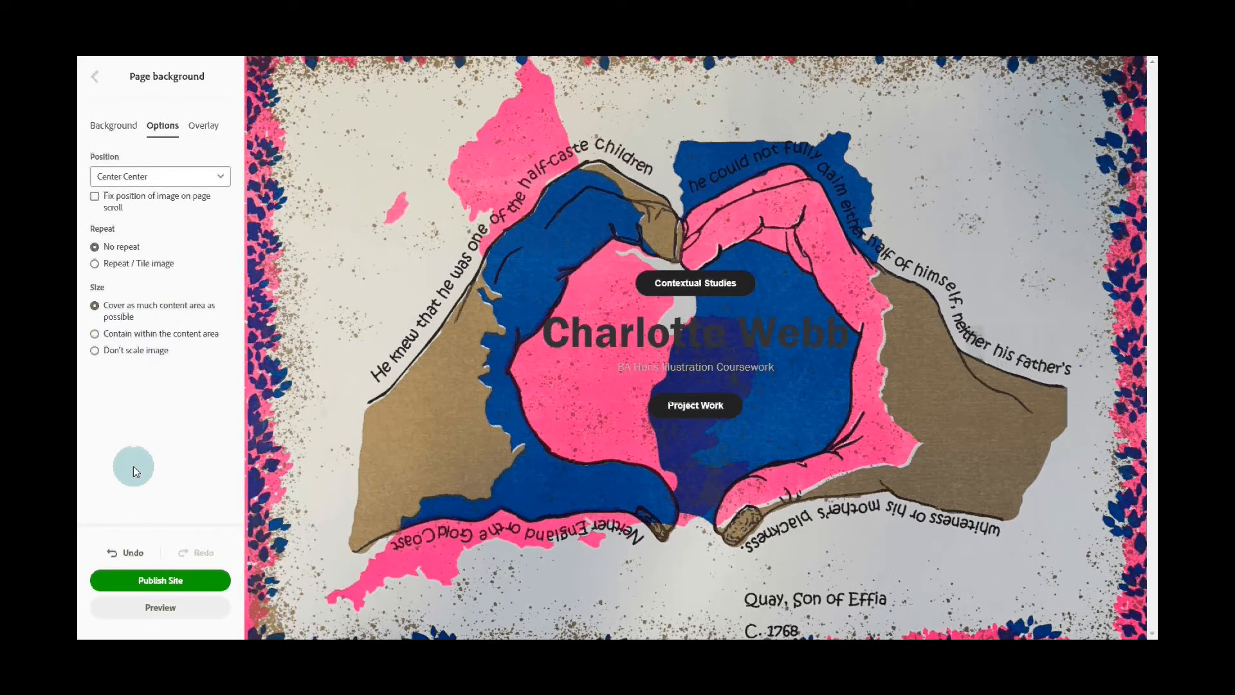
Step: Add a black #000000 overlay colour to the page background, toggling it to compare the effect
left_click(204, 127)
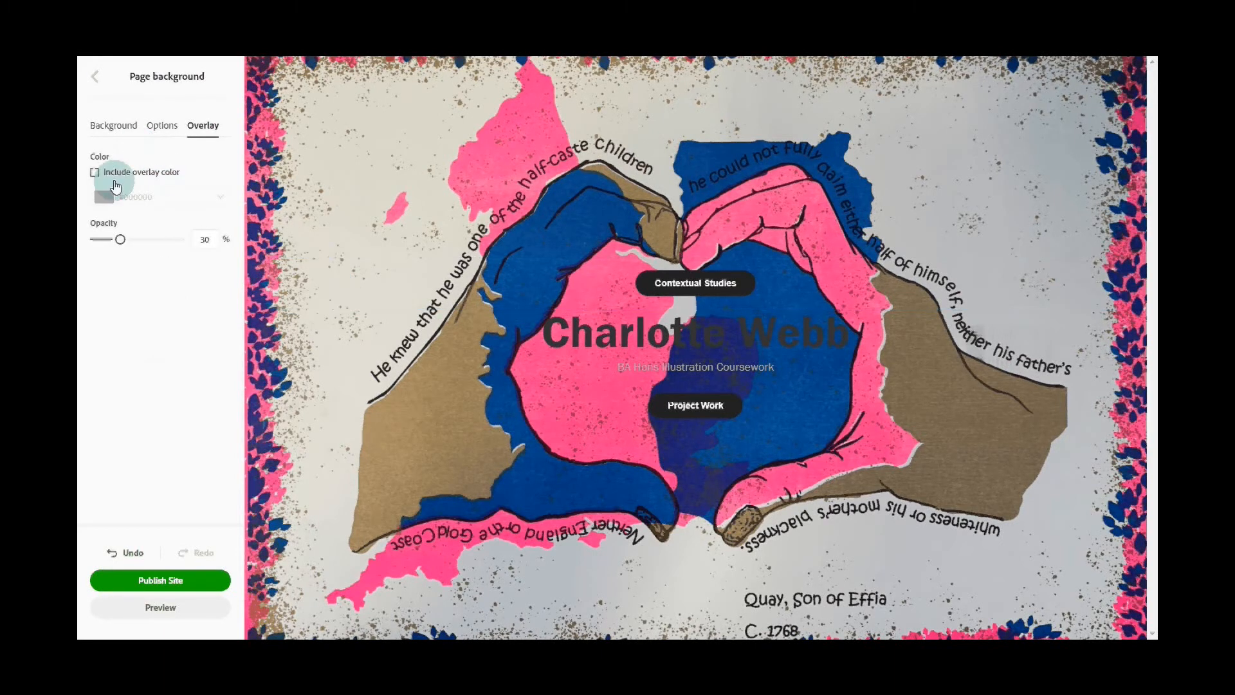
left_click(95, 172)
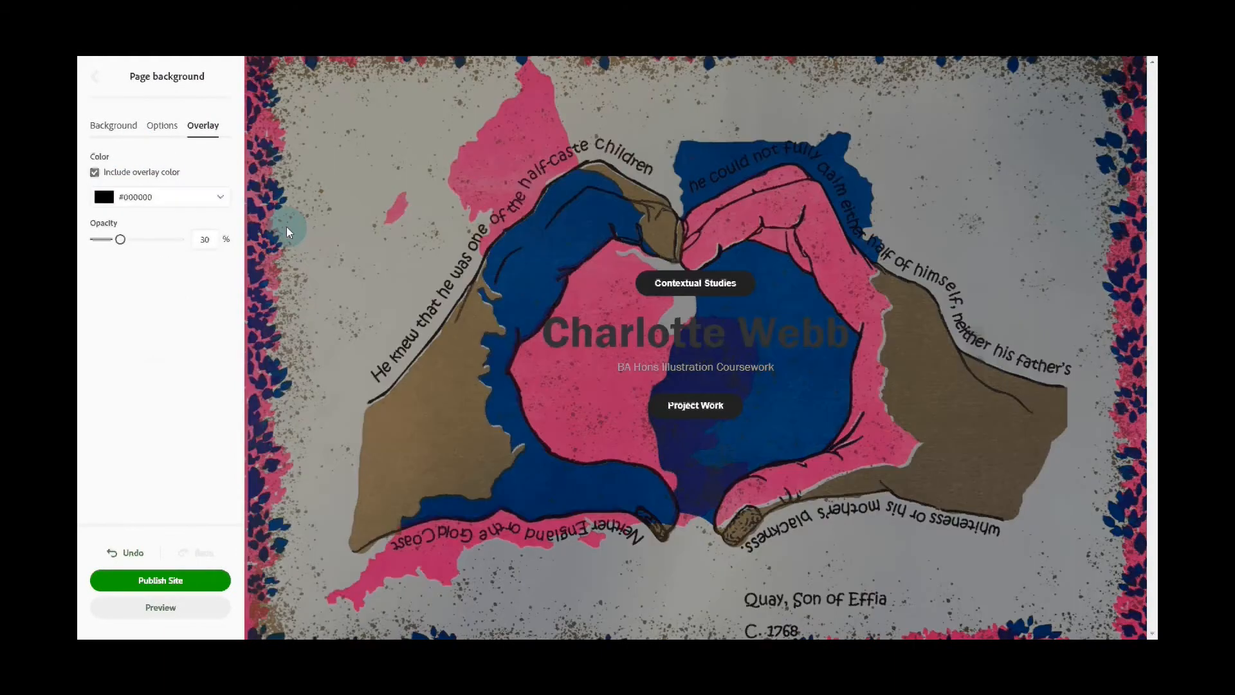
left_click(94, 173)
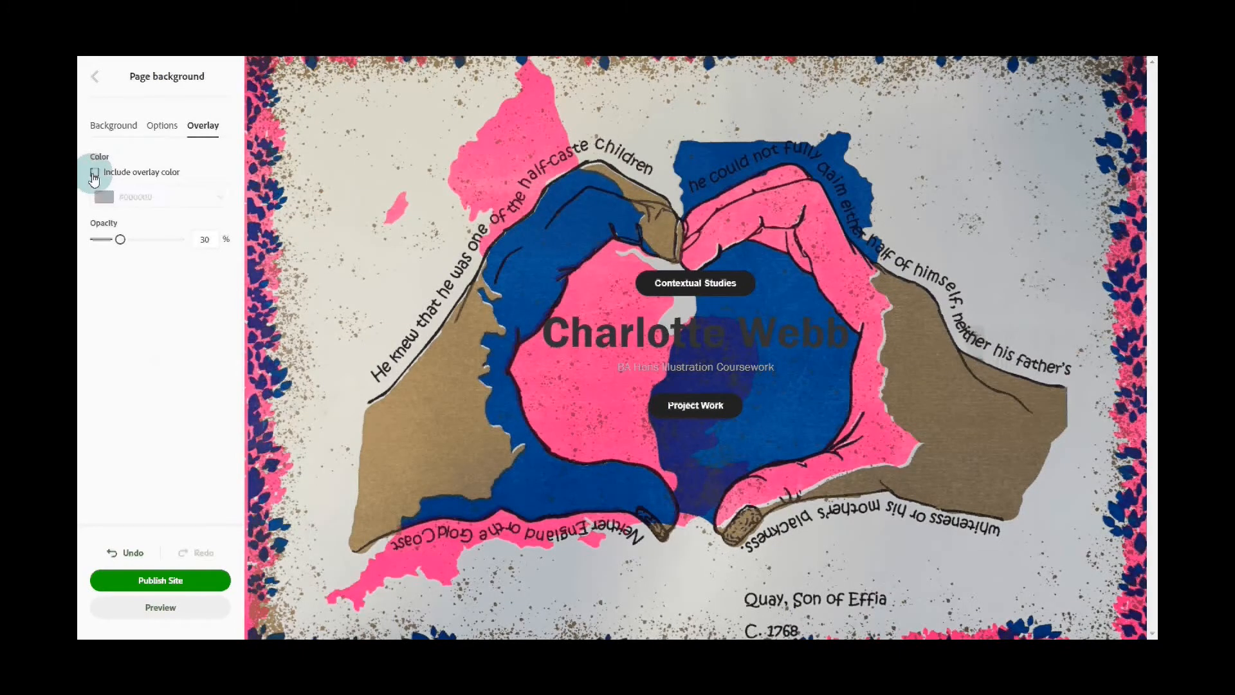
left_click(94, 172)
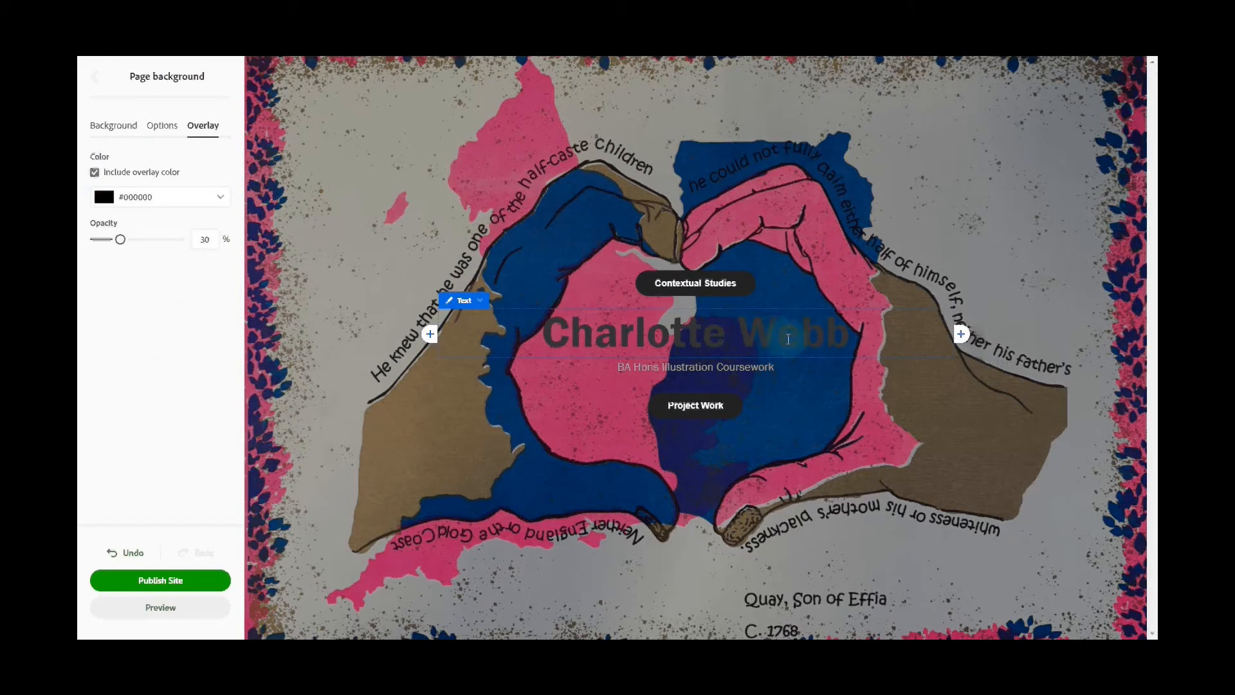
Step: Set the opacity of the background overlay to 90%
left_click(157, 220)
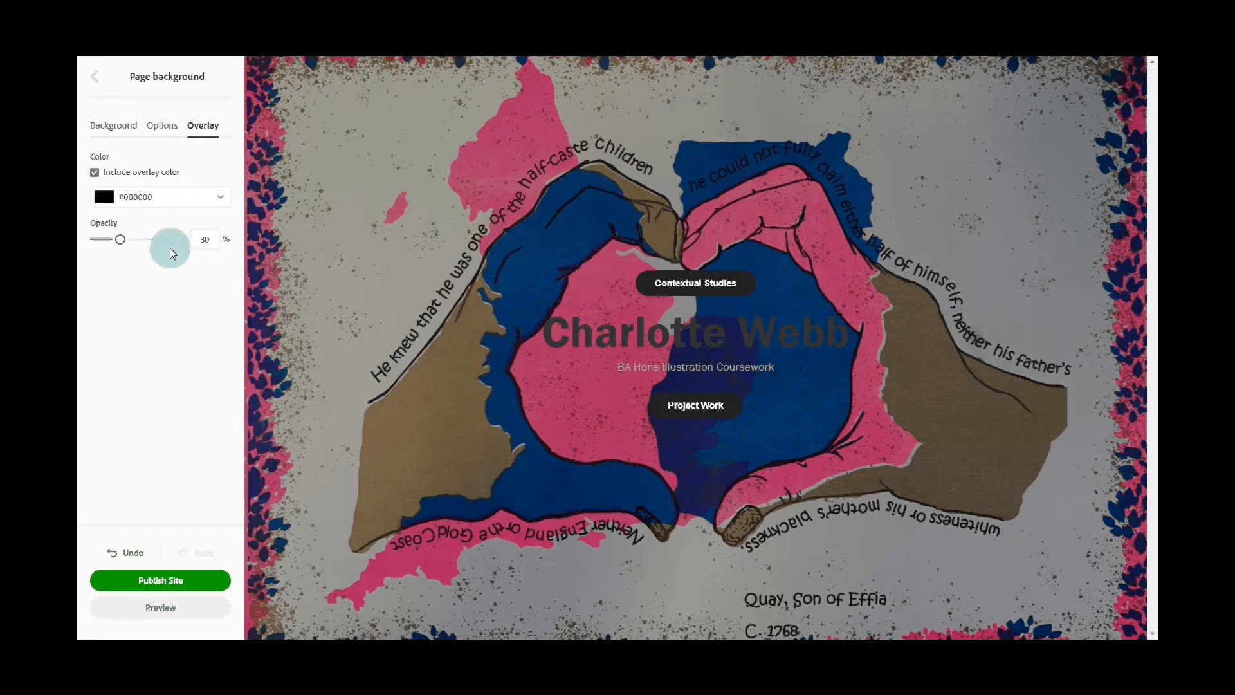
left_click(364, 254)
left_click(167, 246)
left_click(120, 240)
left_click_drag(121, 241, 171, 240)
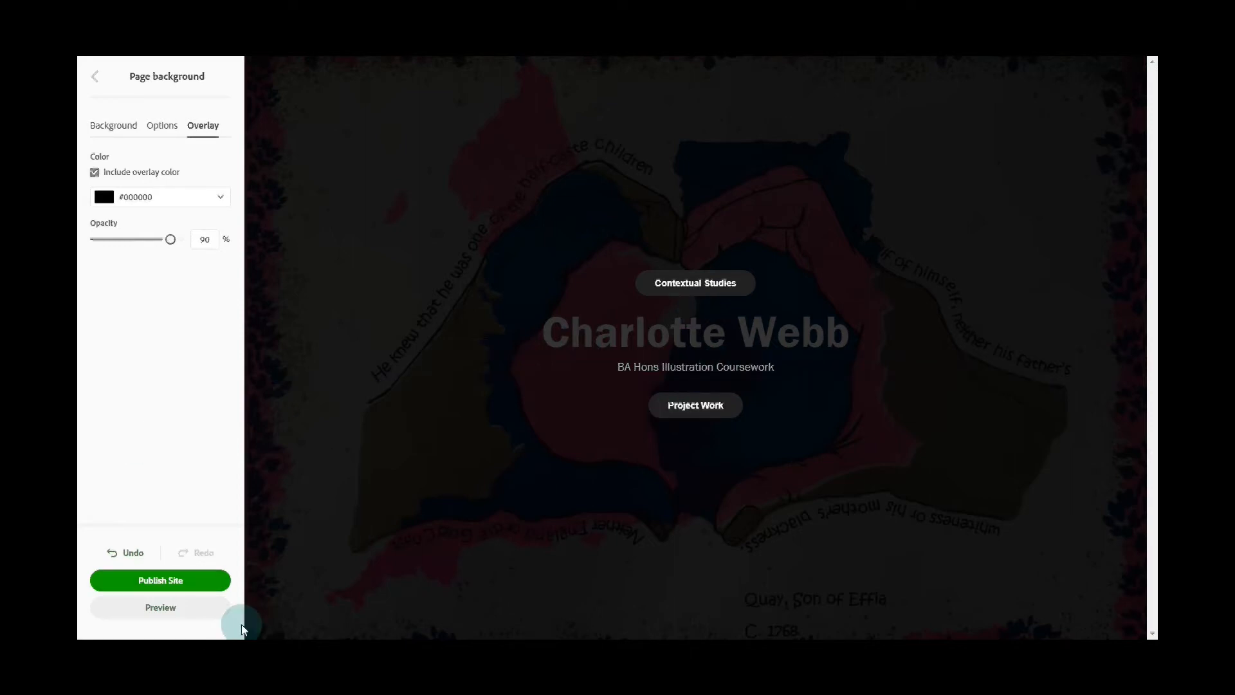
Step: Preview the site, test the Project Work button's link, and reopen the BA Hons Illustration home page for editing
left_click(171, 613)
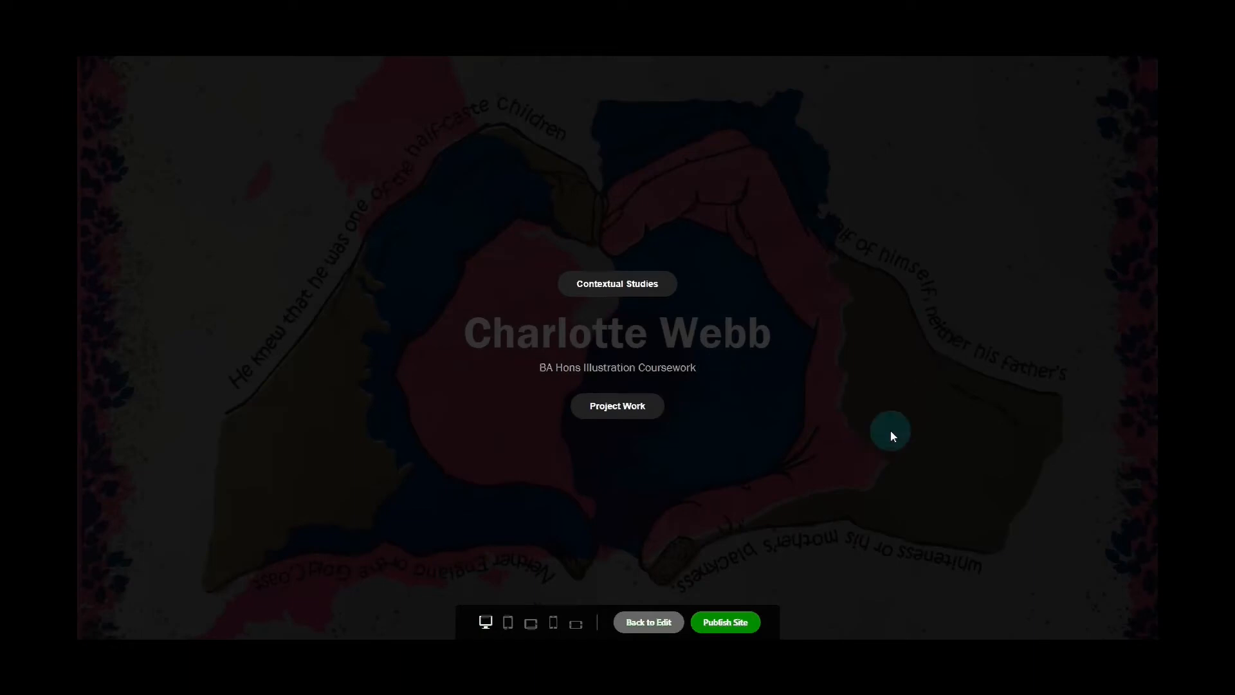
left_click(623, 413)
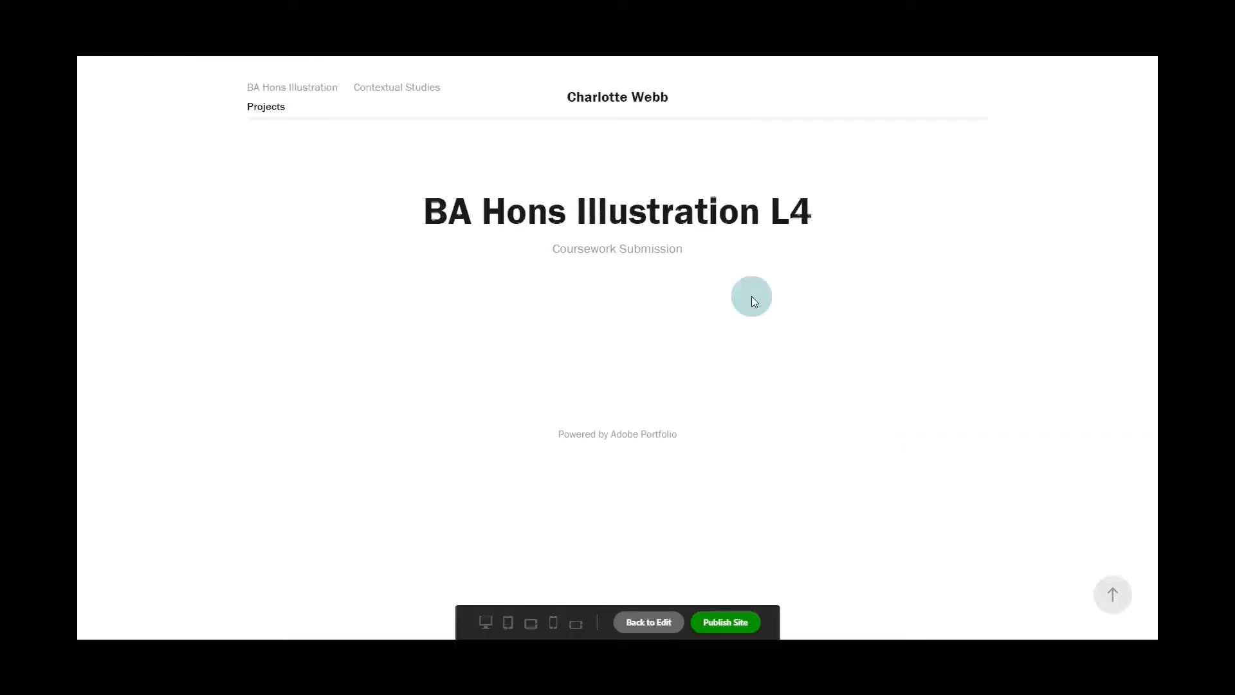
left_click(655, 625)
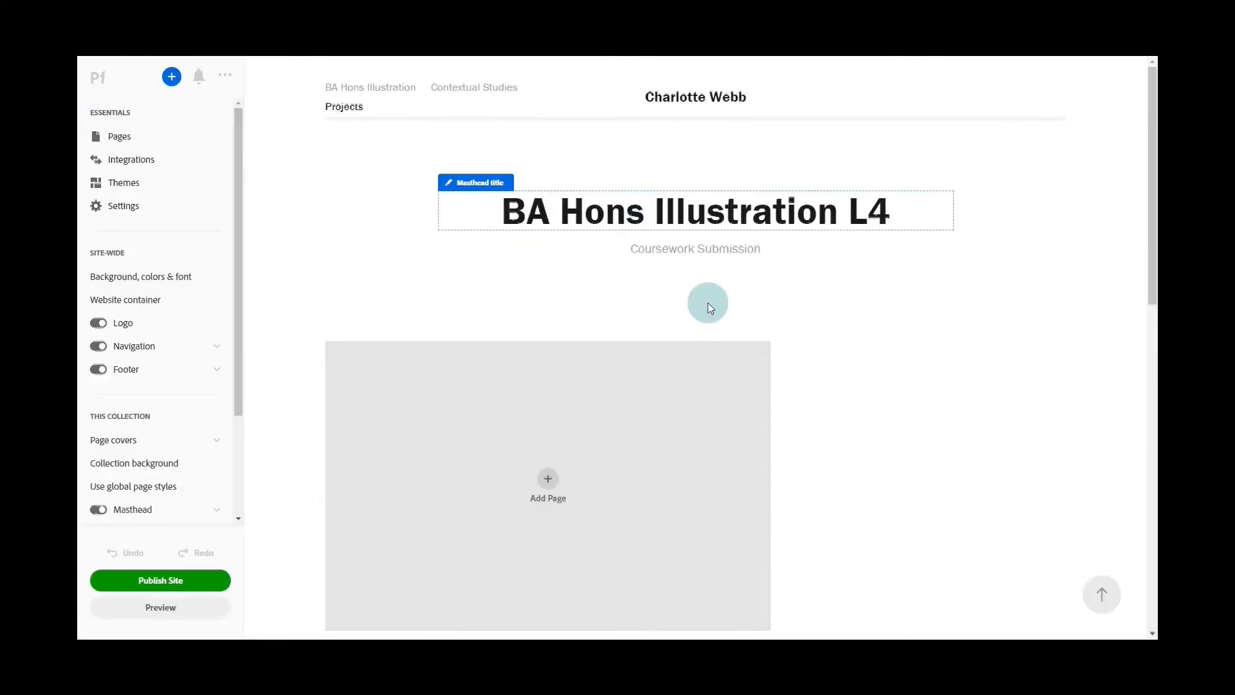
left_click(148, 145)
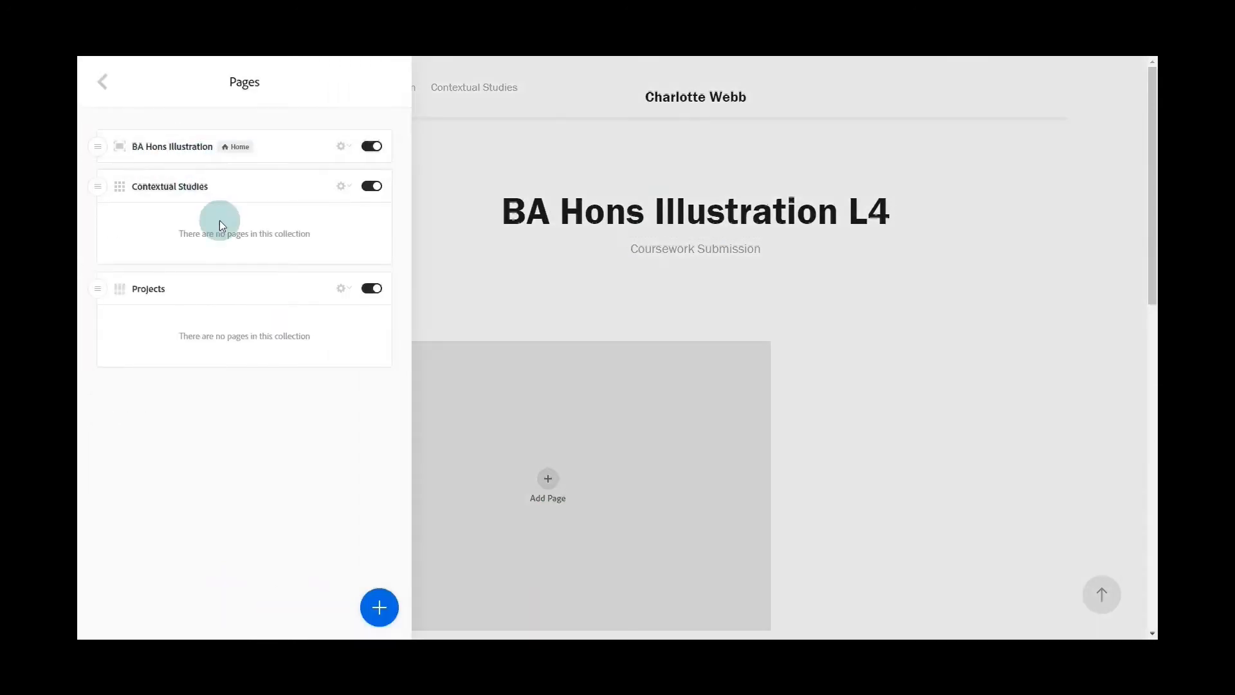
left_click(192, 149)
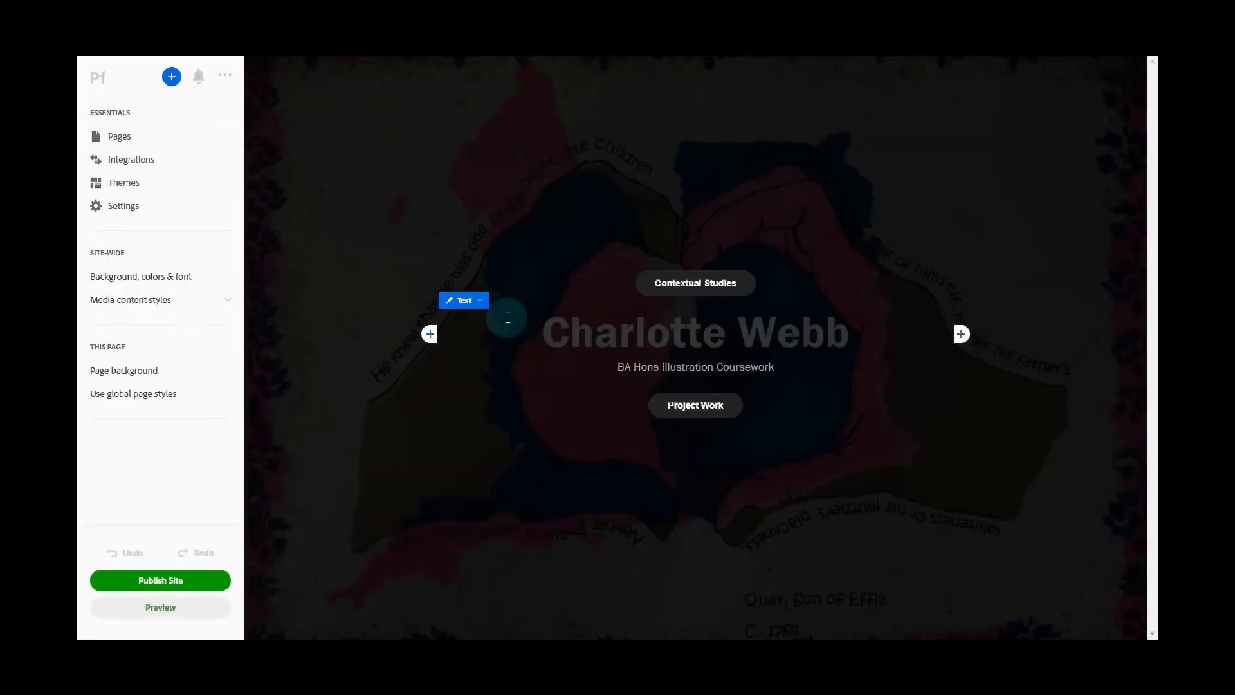
Step: Move the Projects collection above Contextual Studies in the site's page order
left_click(132, 136)
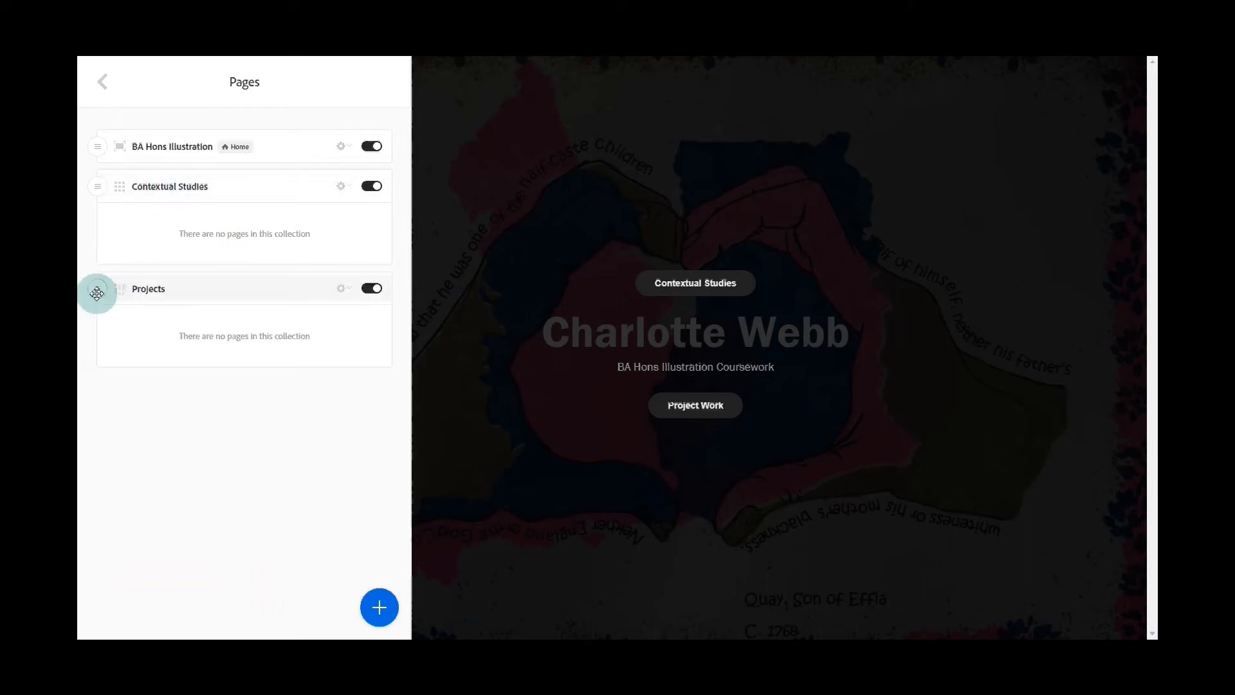
left_click_drag(97, 294, 99, 186)
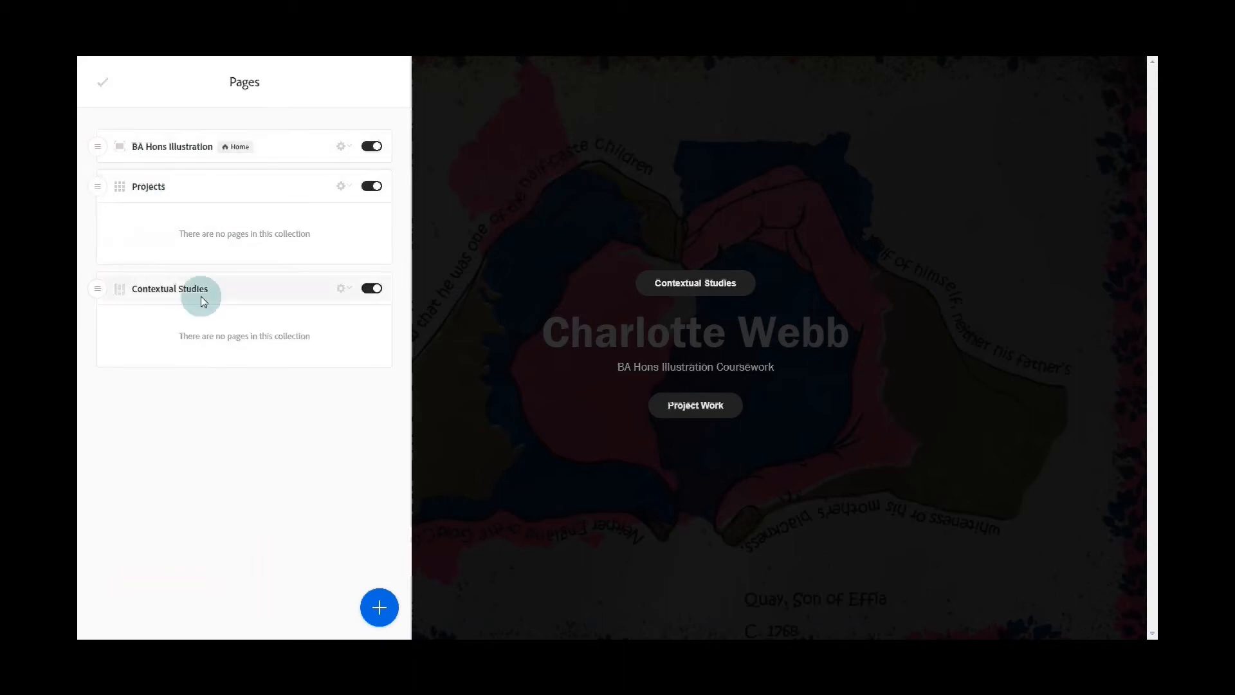
left_click(278, 449)
left_click(137, 204)
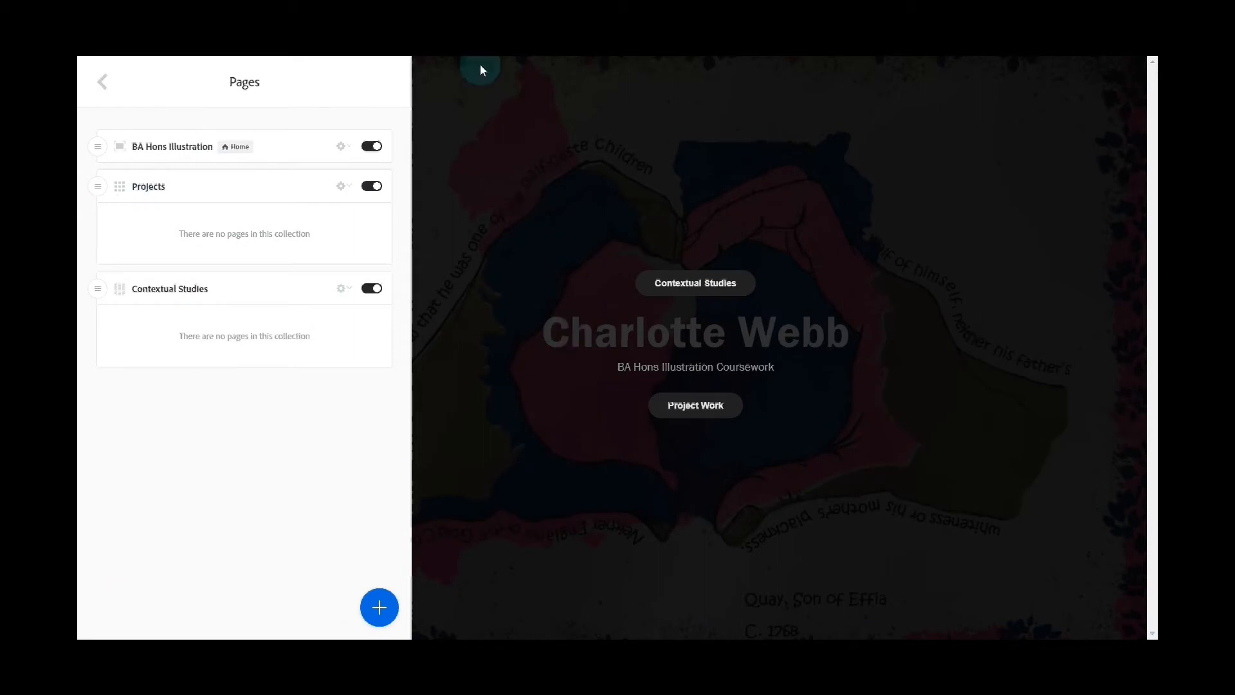
Step: Open the Projects collection and change its masthead title to "Project Work"
left_click(365, 210)
left_click(150, 188)
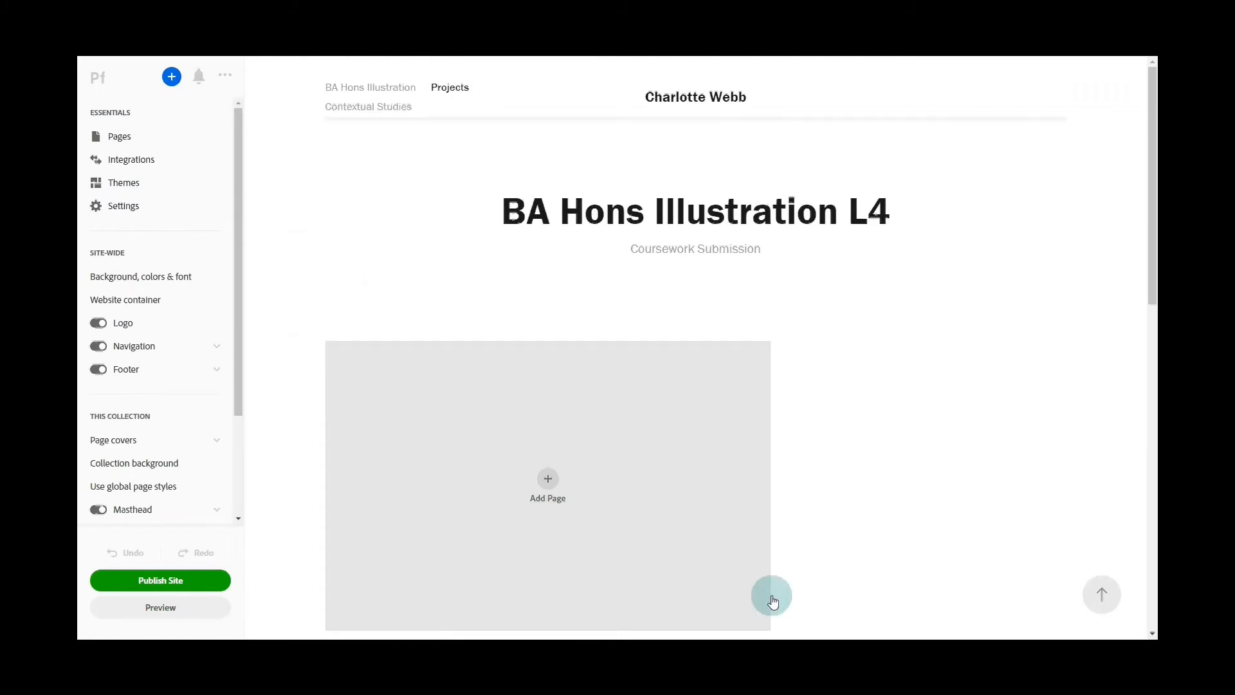
left_click(867, 226)
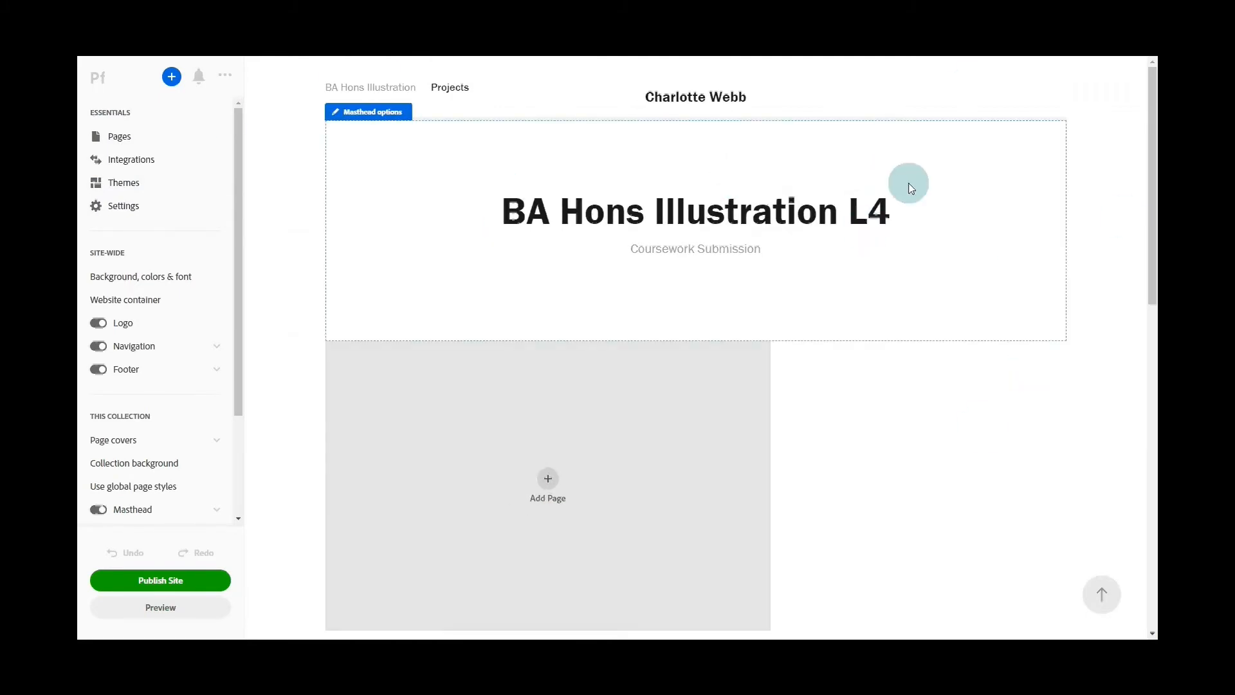
left_click_drag(887, 218, 505, 227)
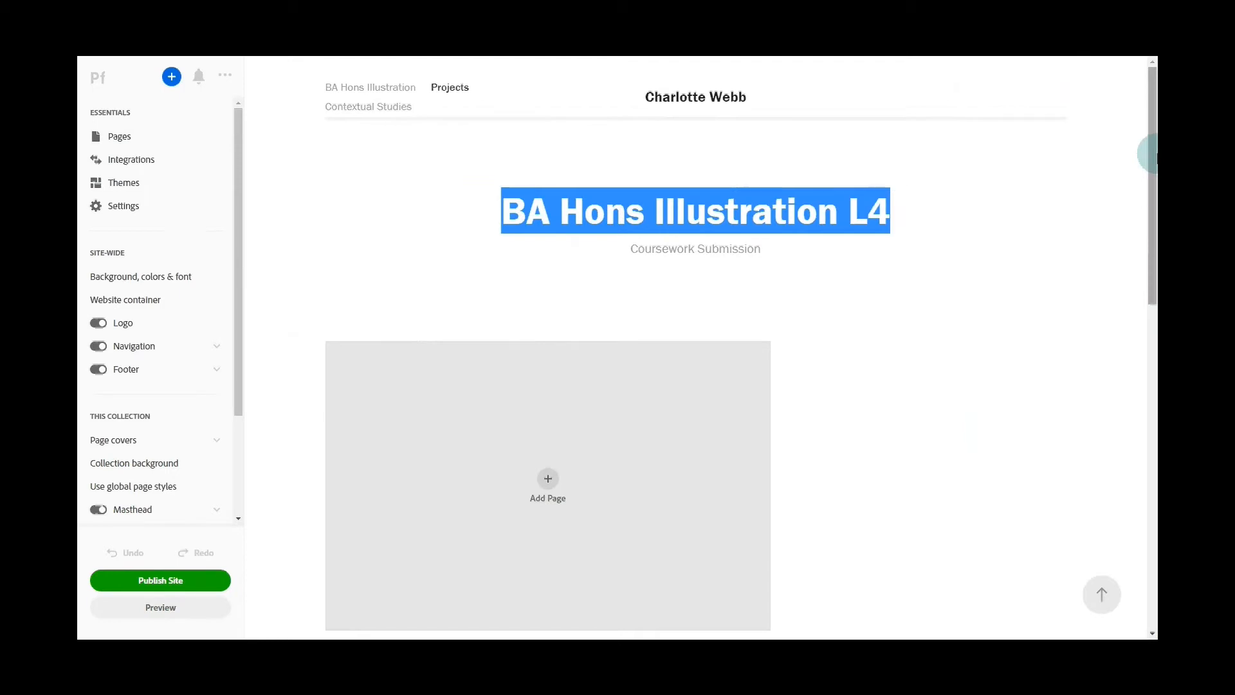
type("Projects")
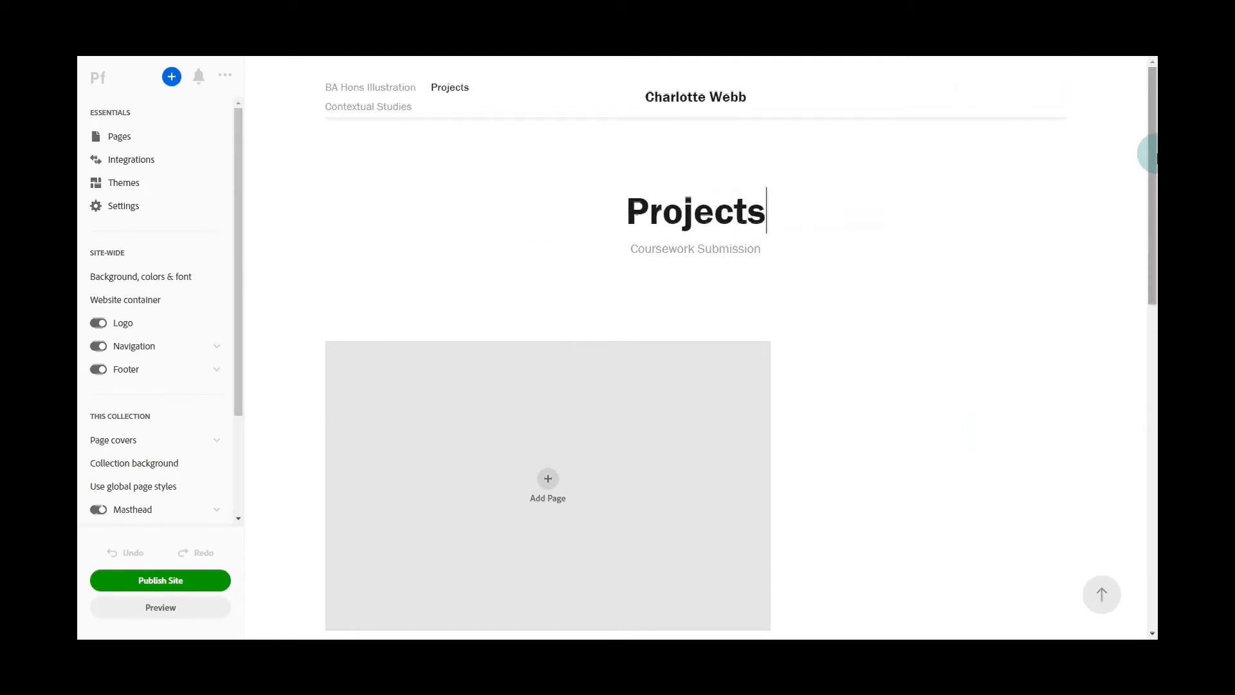
key("BackSpace")
type("Work")
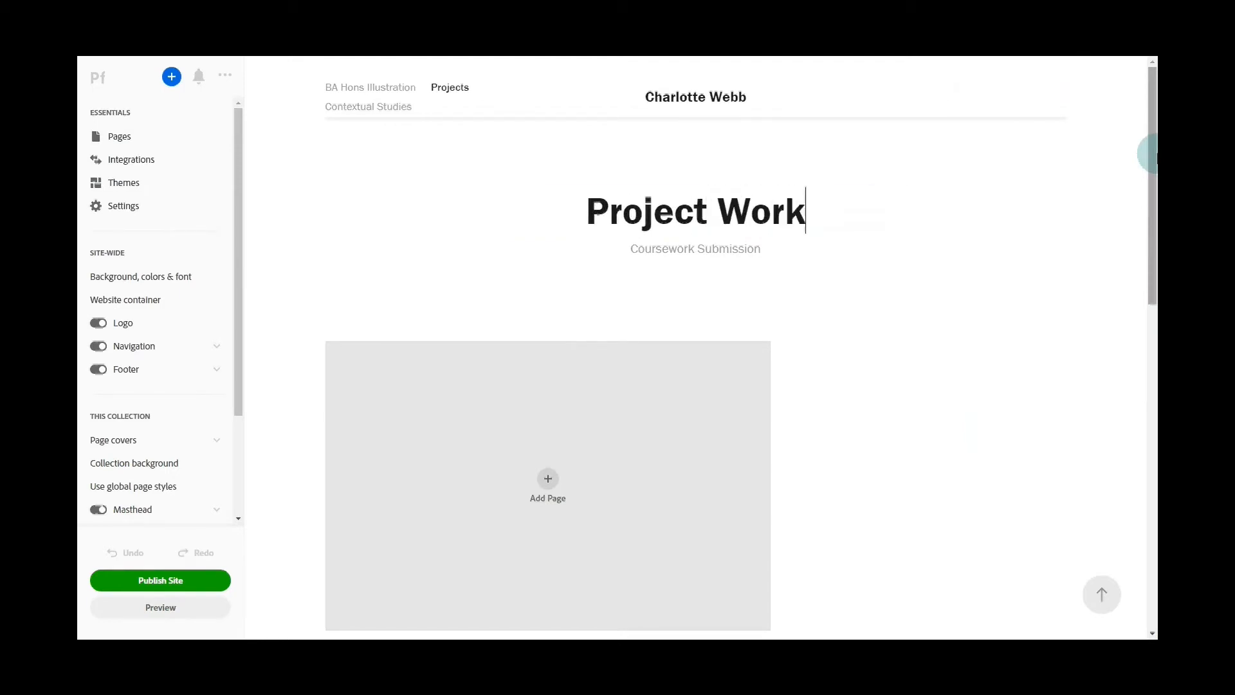
Step: Replace the masthead subtitle on the Projects collection with "Here is a collection of my projects"
left_click(672, 249)
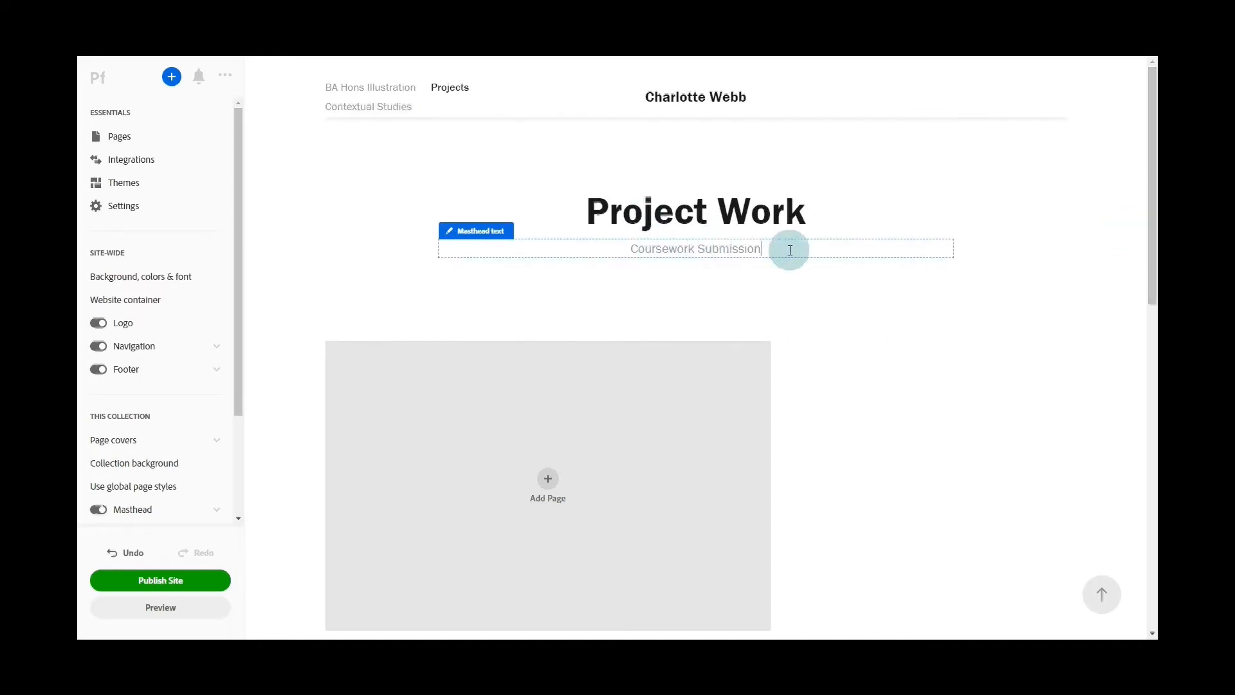
left_click_drag(790, 250, 625, 248)
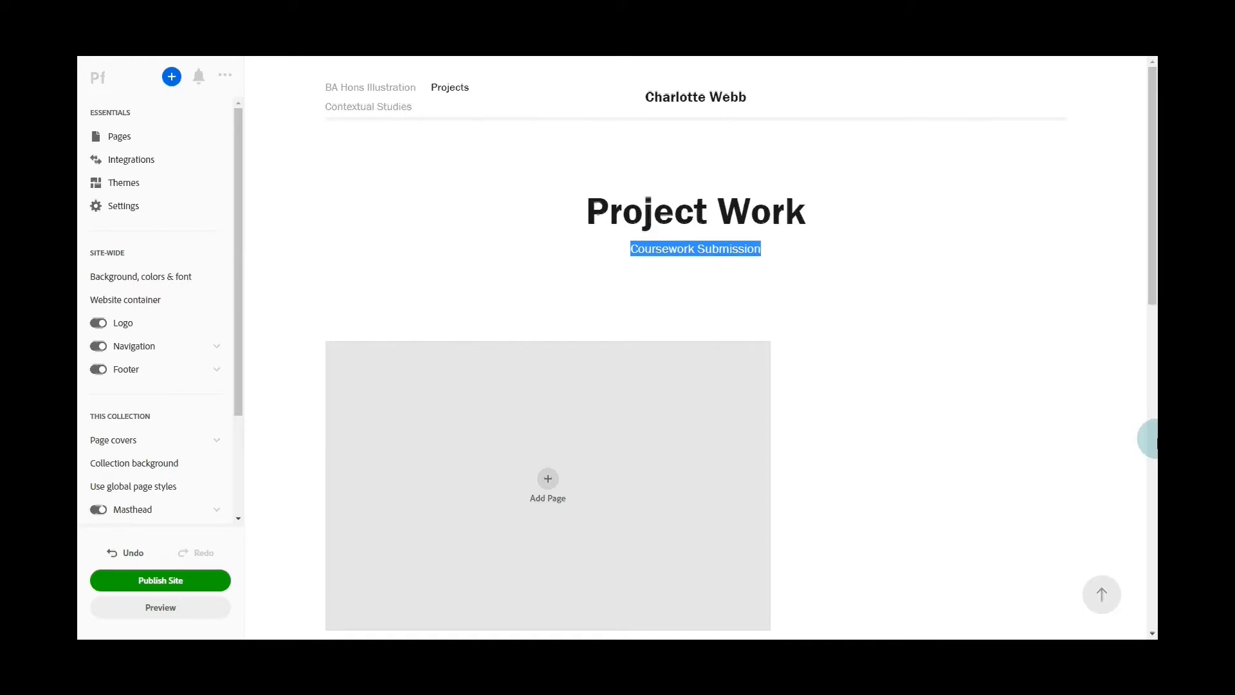
type("Here is a col")
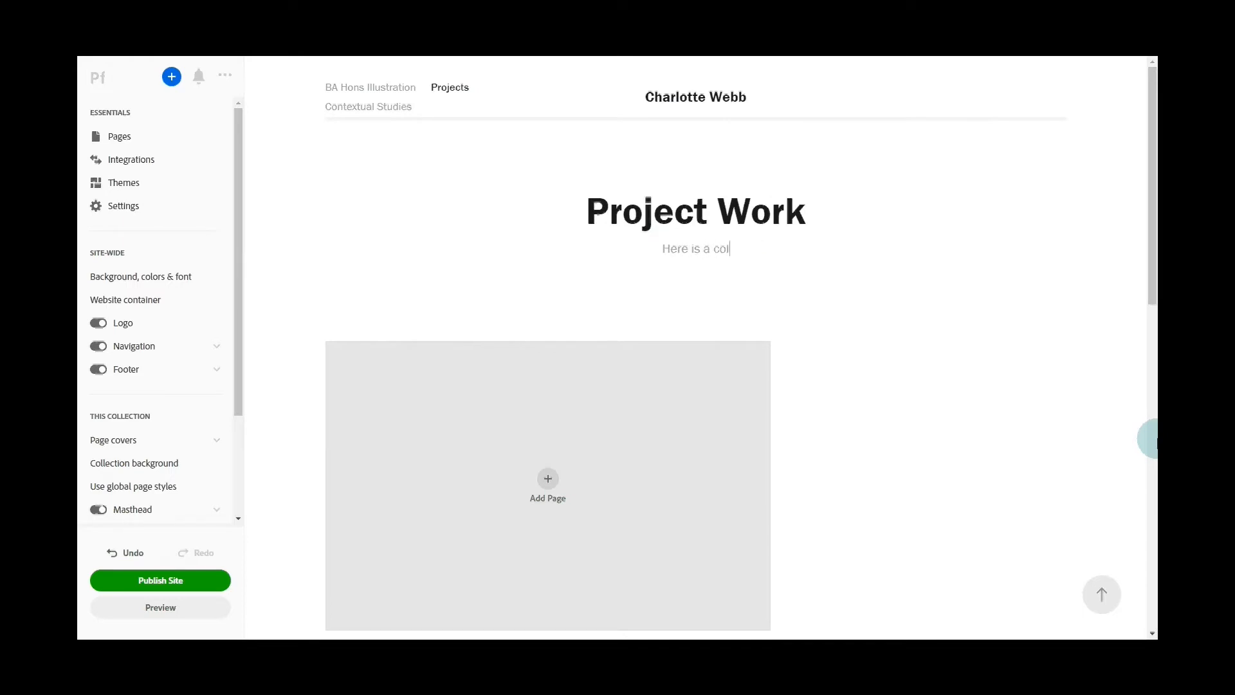
type("lection of my p")
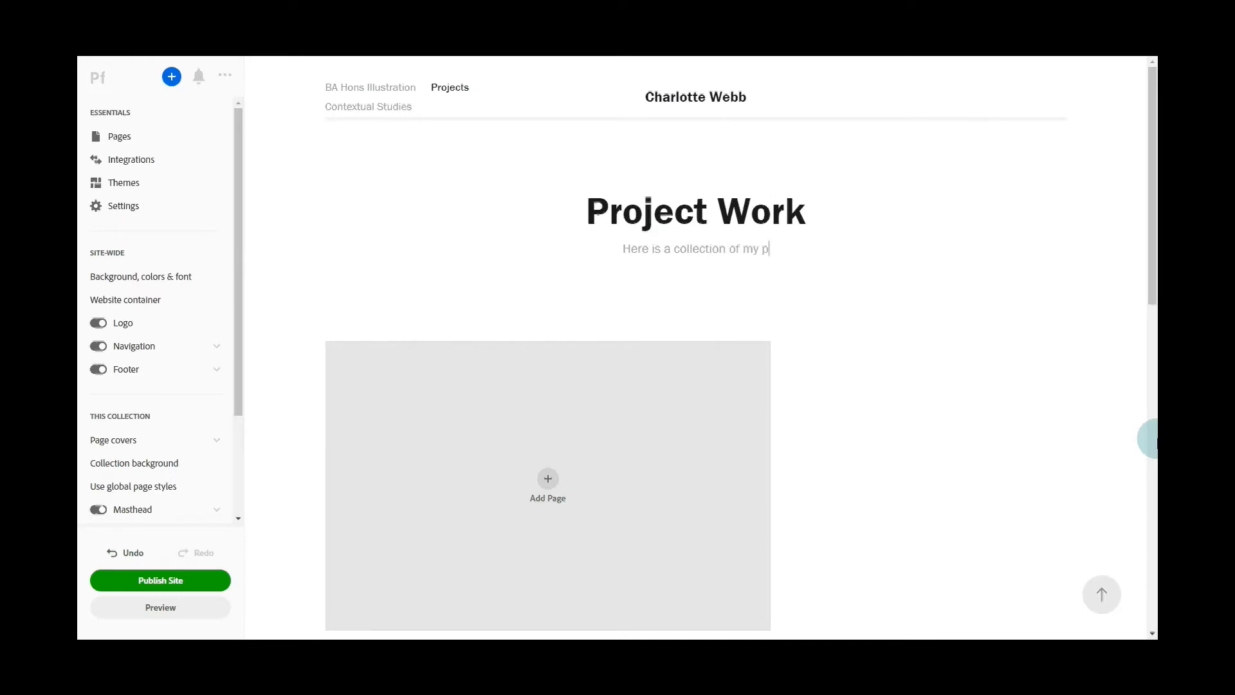
type("rojects")
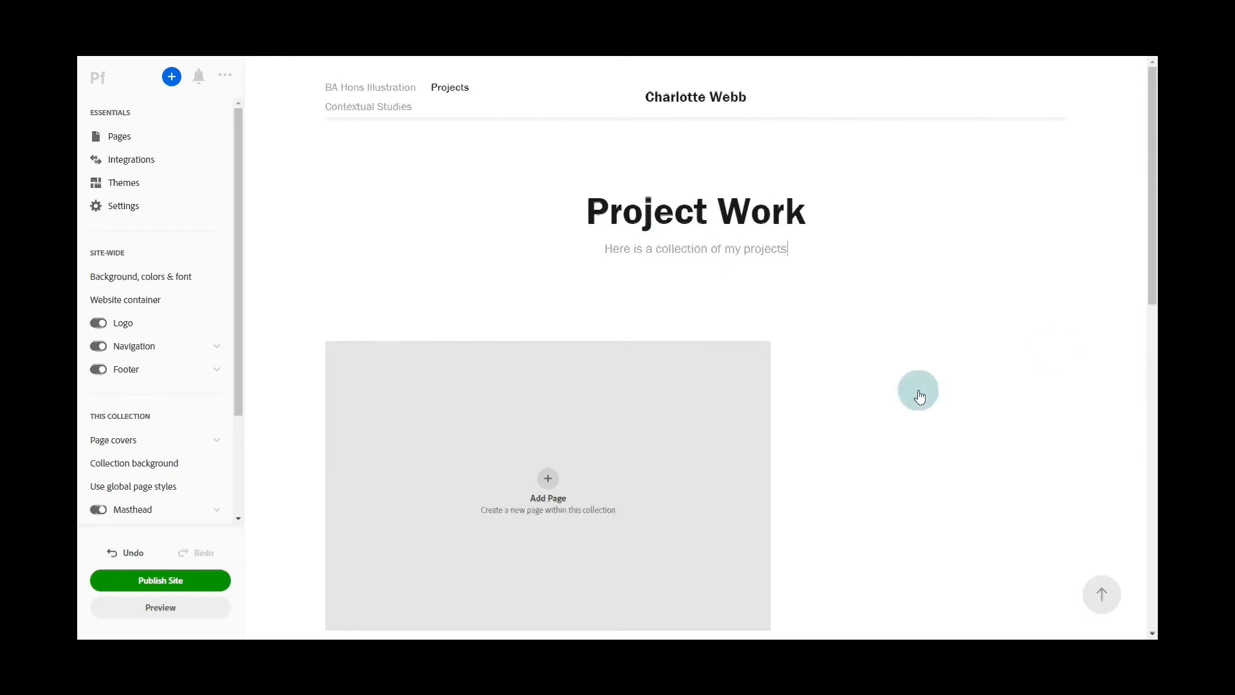
Step: Create a new page titled "Project One" inside the Projects collection
scroll(719, 445, "down", 1)
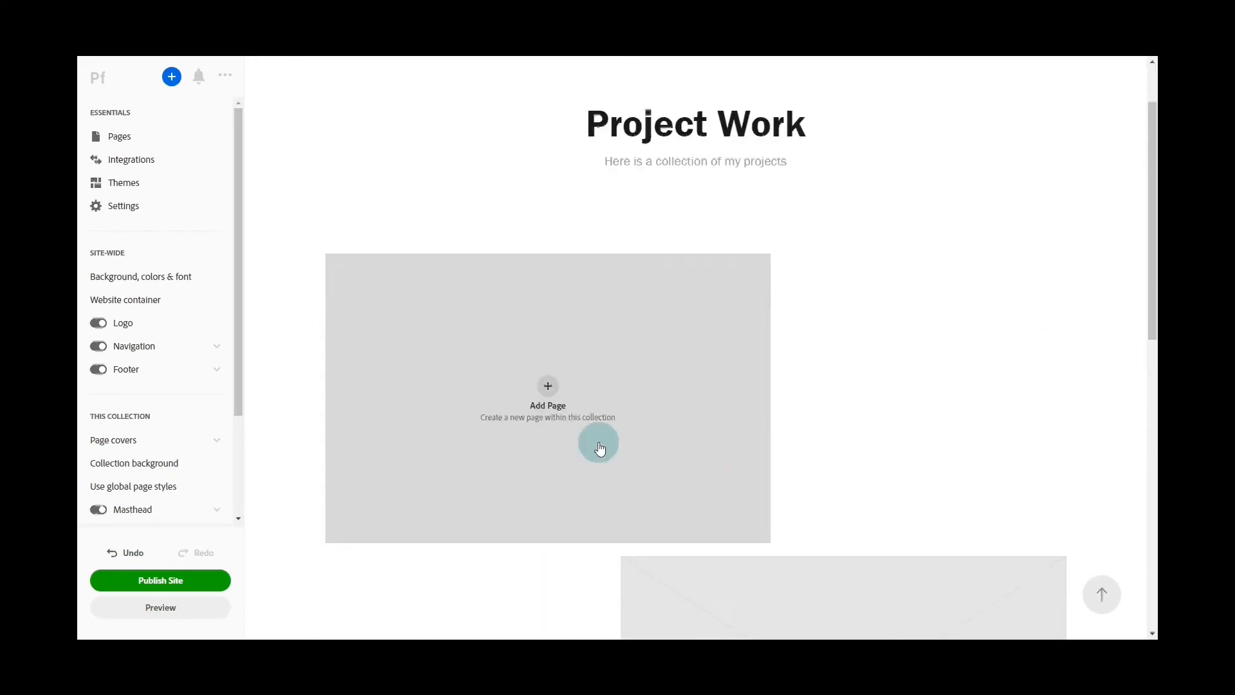
left_click(908, 422)
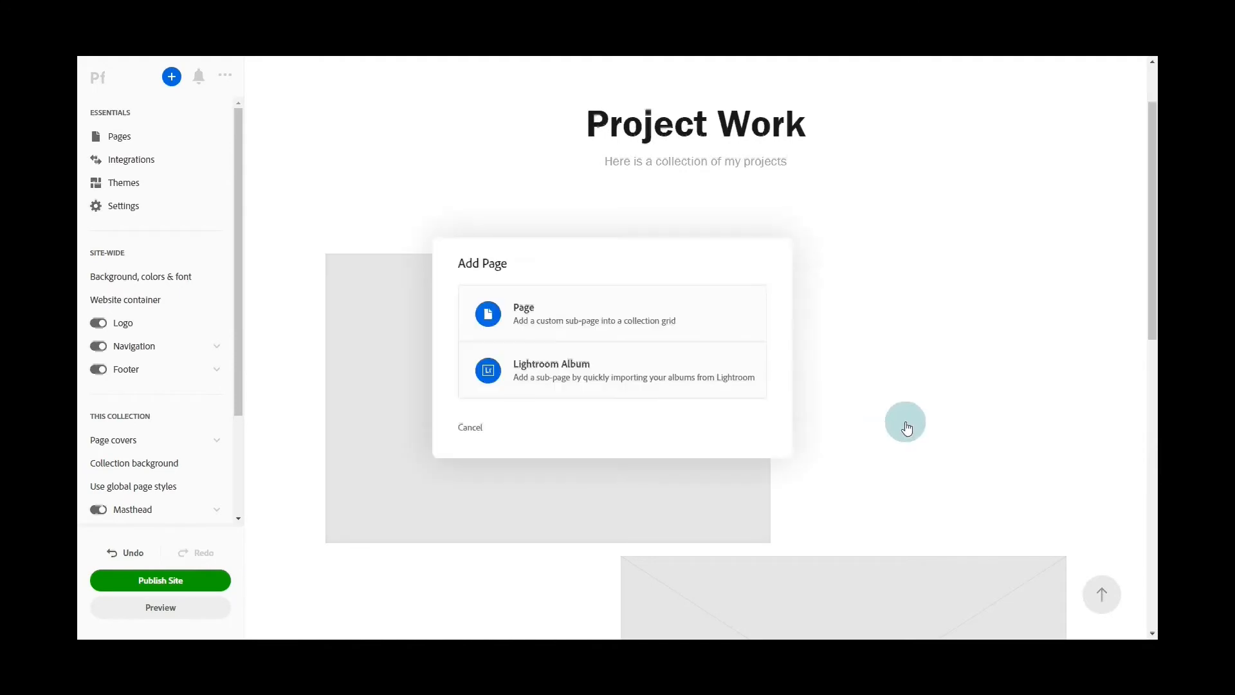
left_click(562, 321)
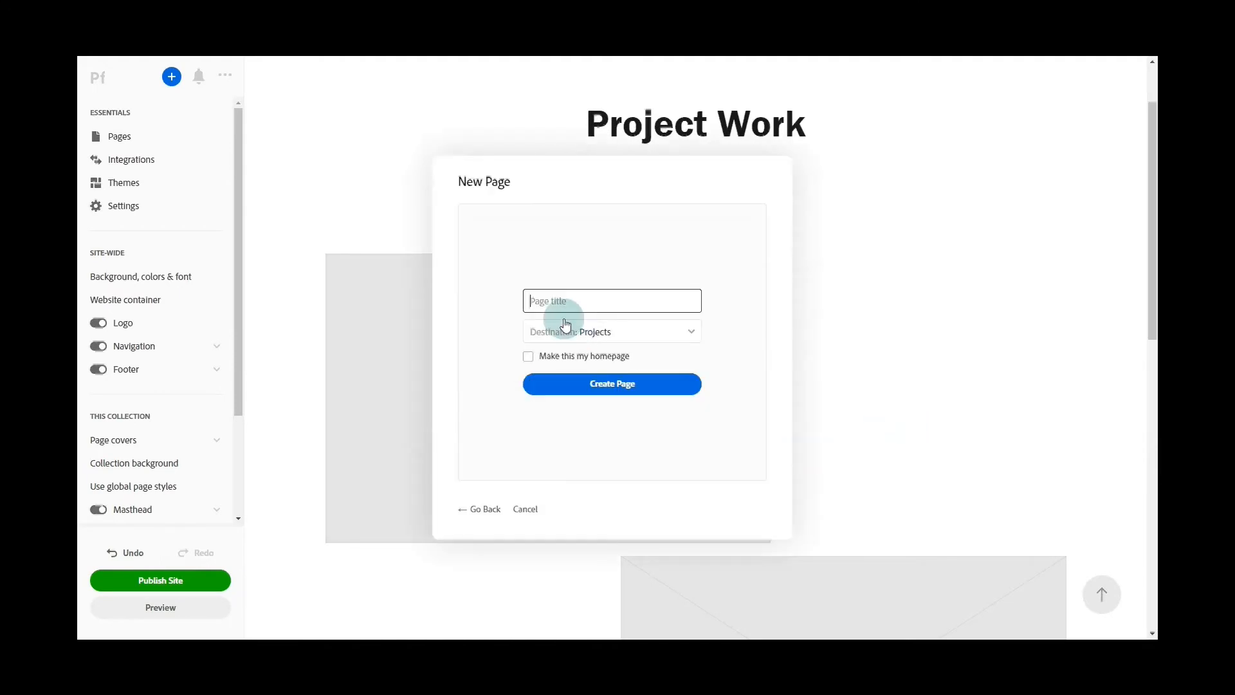
type("Project One")
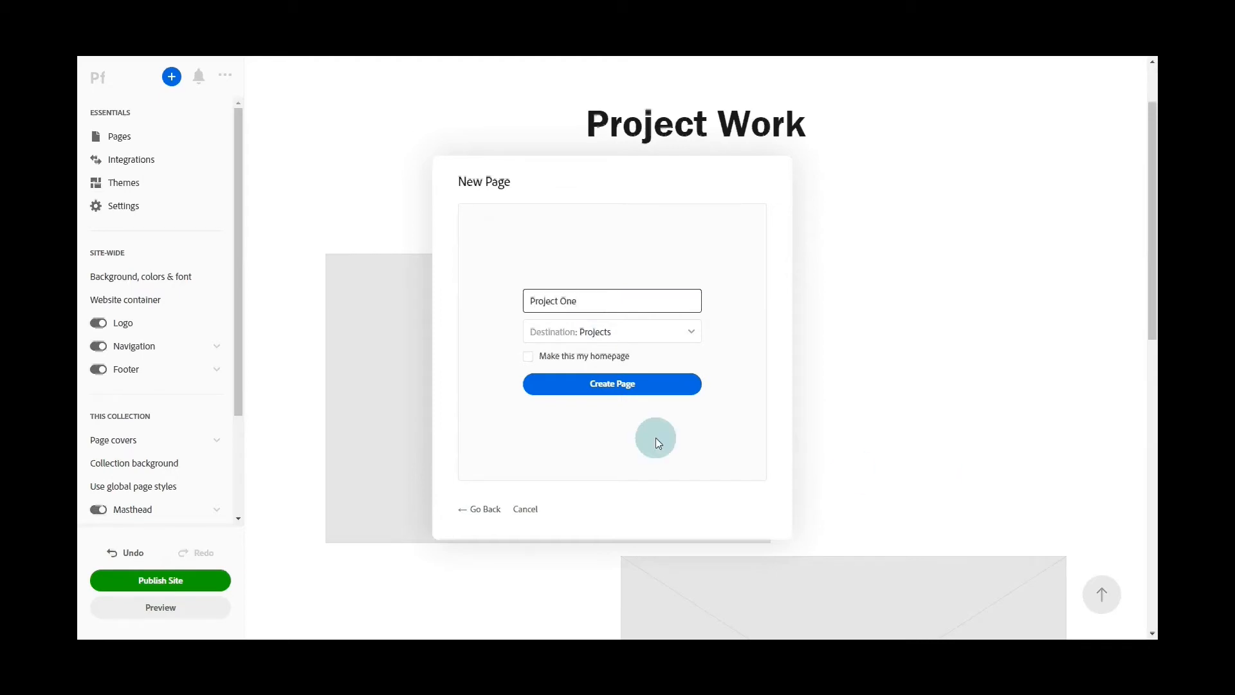
left_click(636, 386)
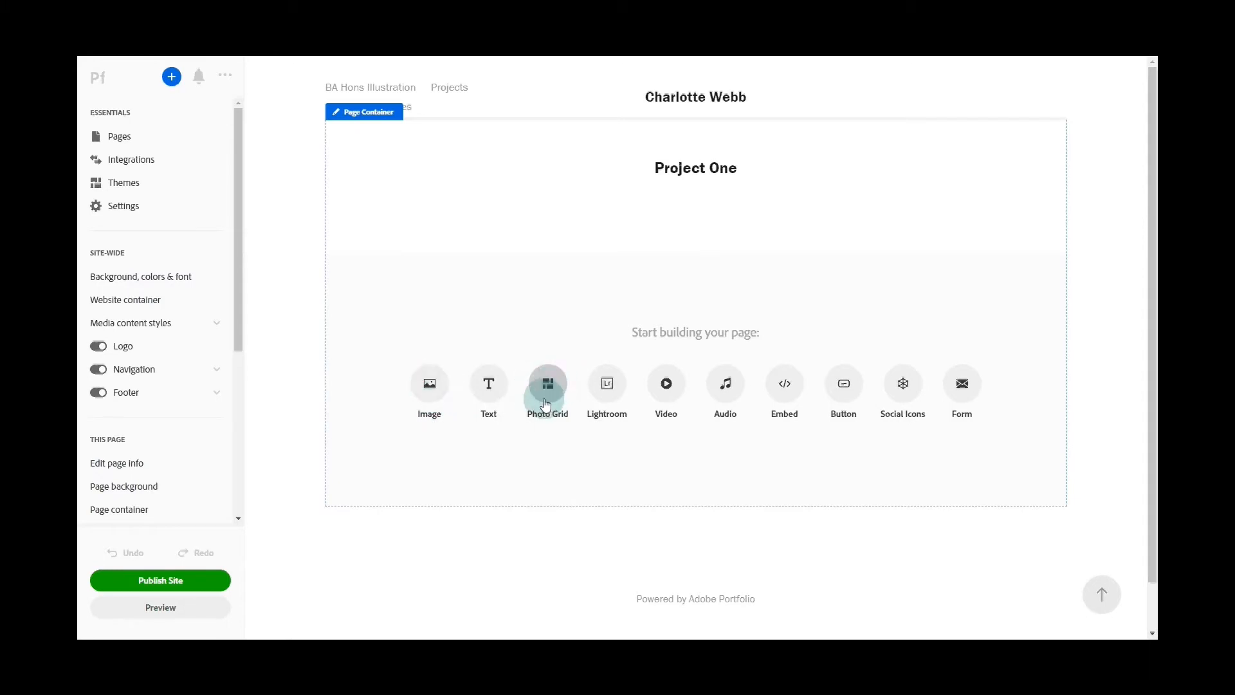
Step: Insert the image 20201110_114948775_iOS as the first content on the Project One page
left_click(429, 385)
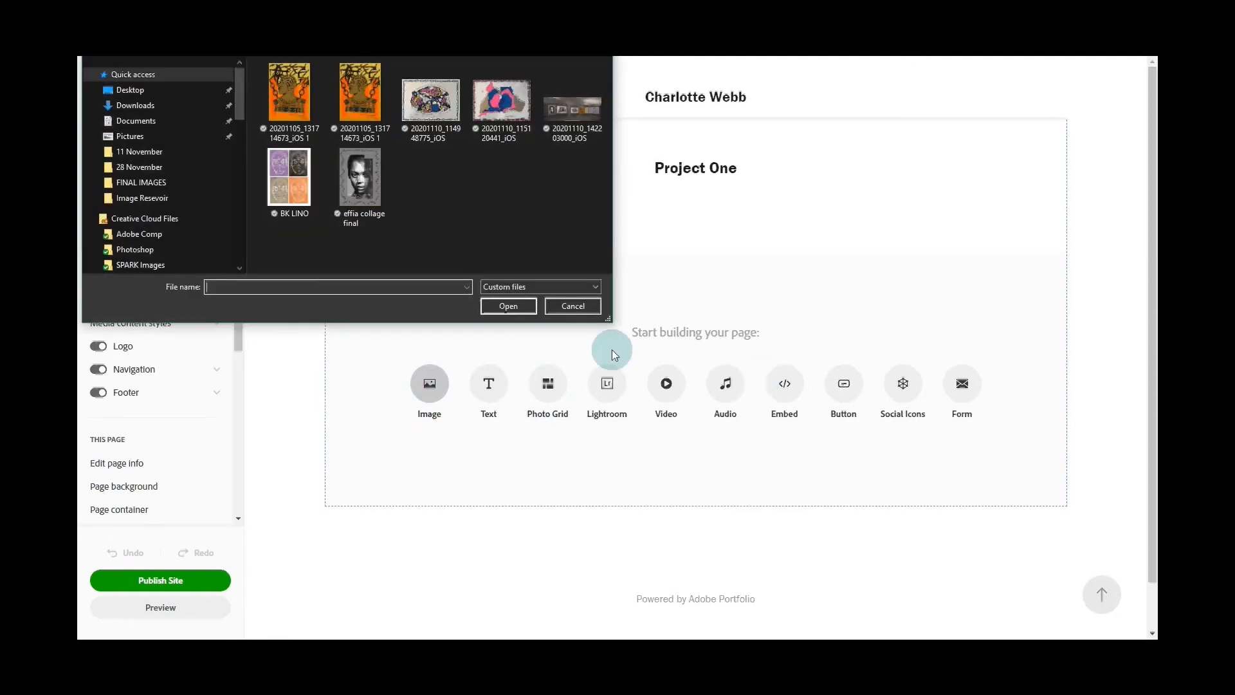
left_click(444, 113)
double_click(444, 114)
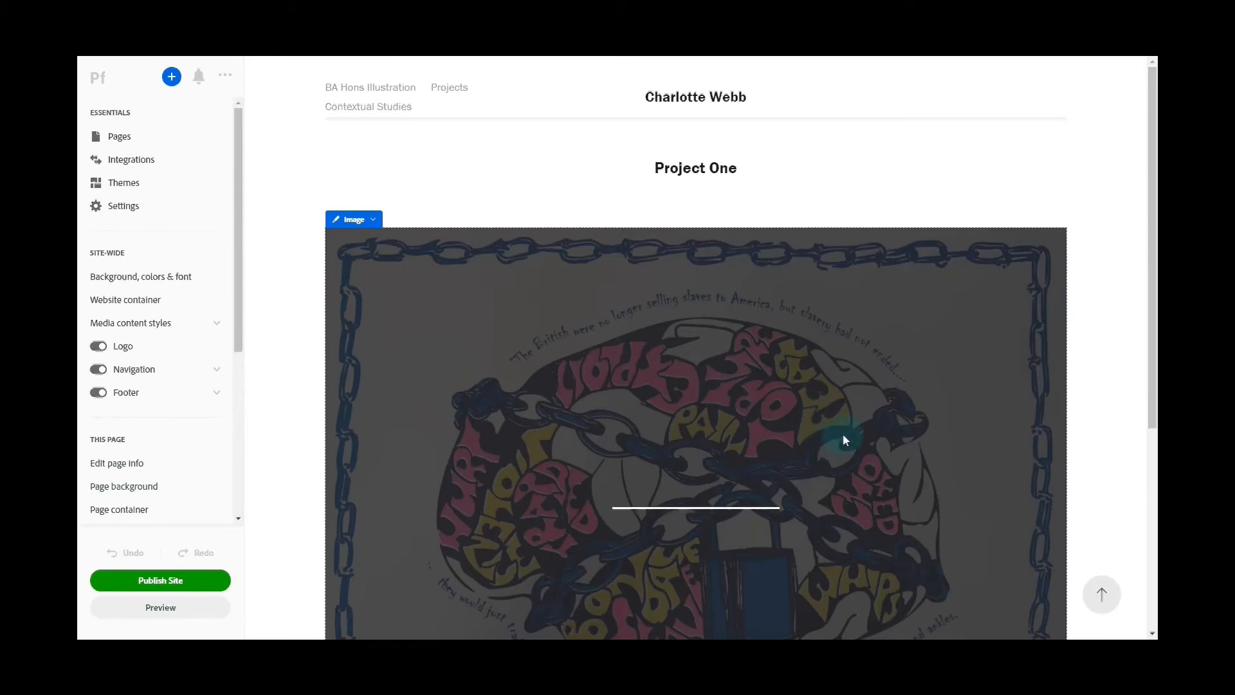
scroll(962, 504, "down", 3)
scroll(963, 504, "up", 3)
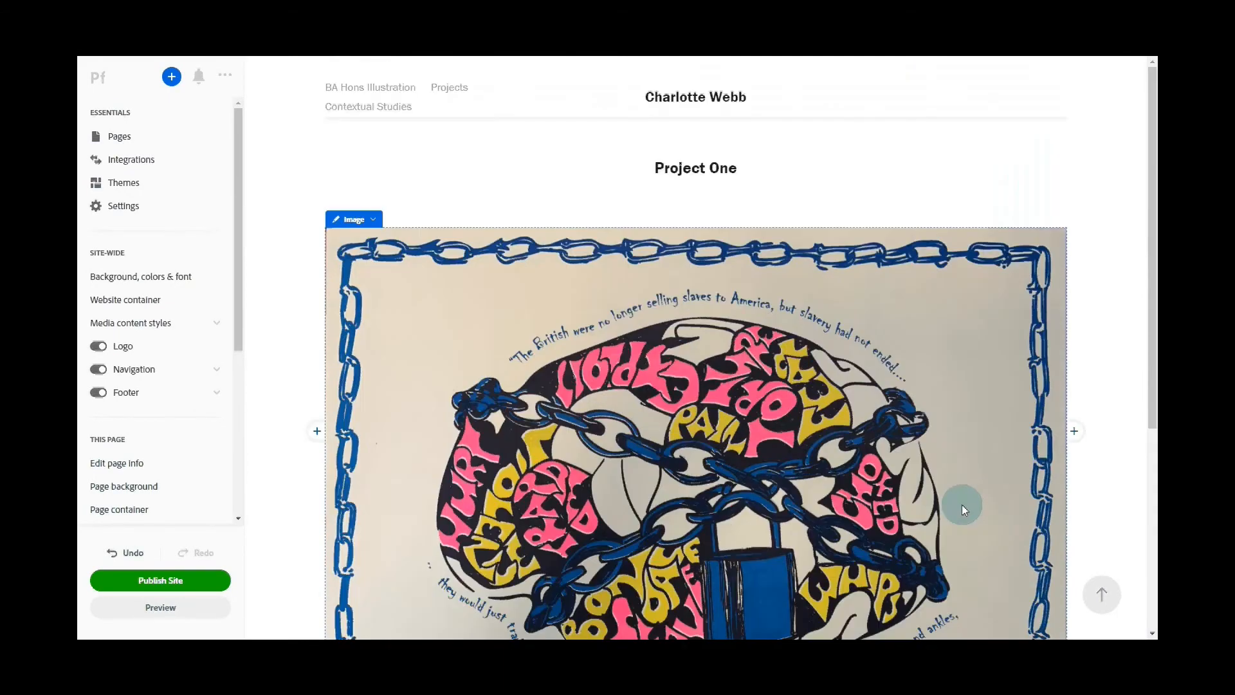
Step: Add an empty photo grid directly below the large image on the Project One page
scroll(962, 504, "down", 4)
scroll(706, 461, "down", 1)
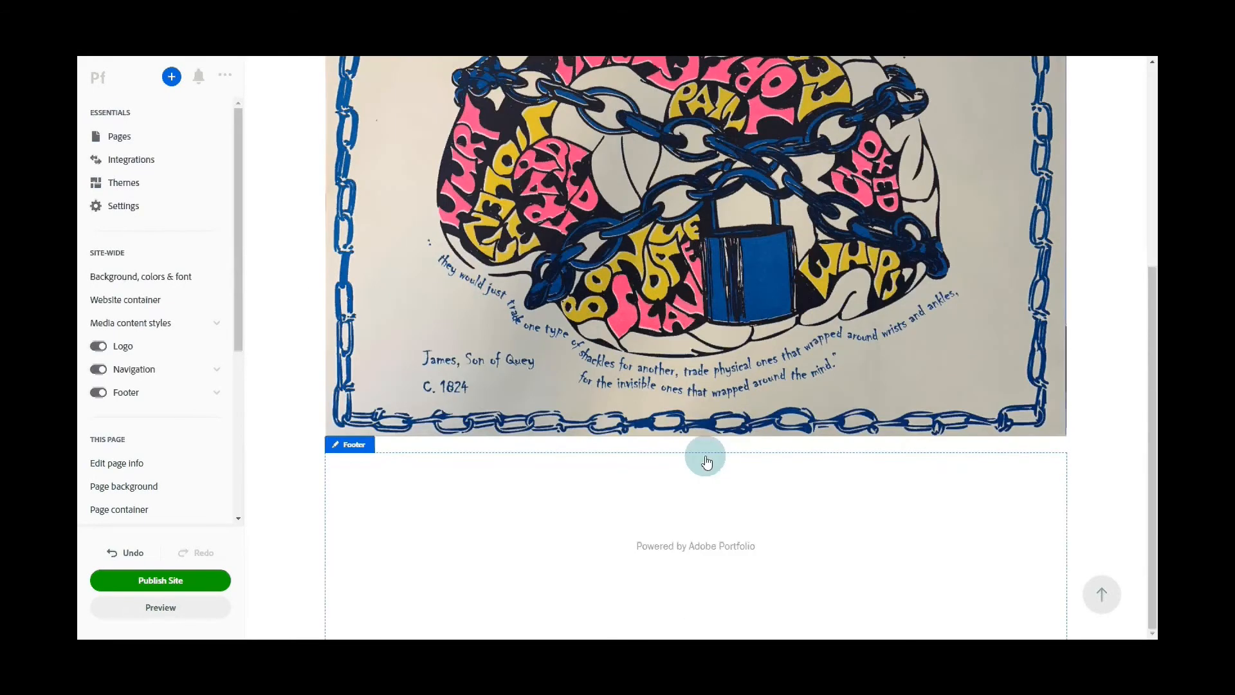
left_click(706, 460)
left_click(746, 454)
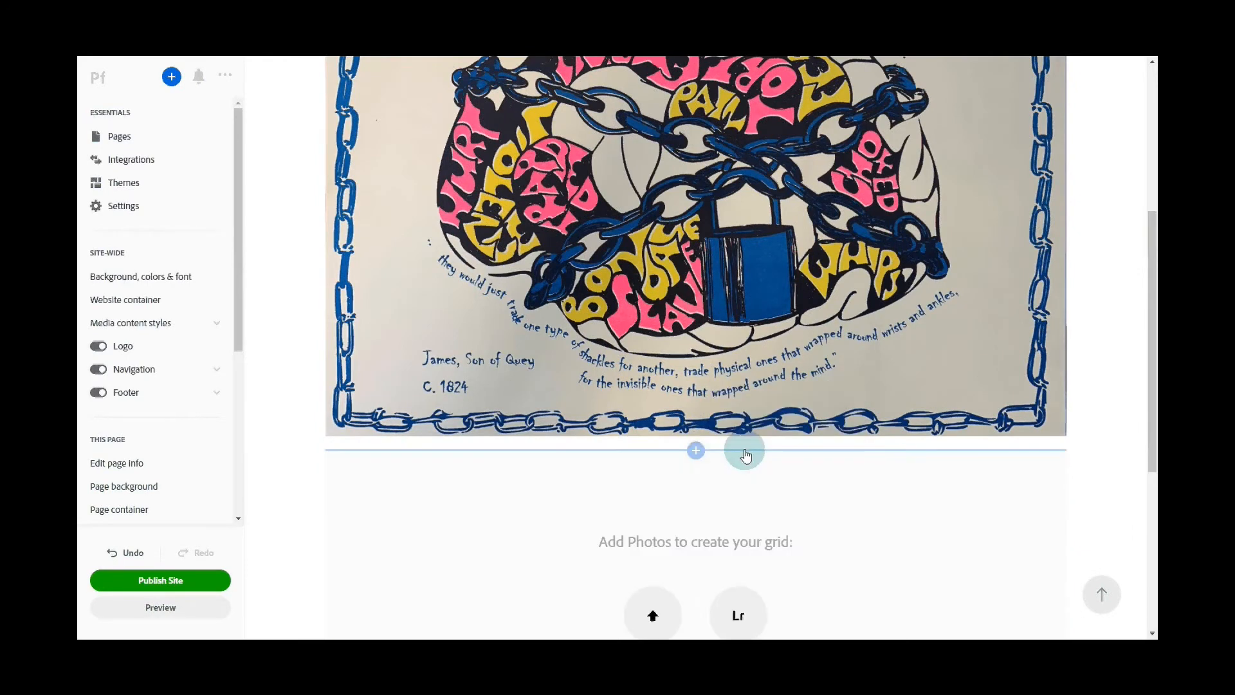
left_click(437, 291)
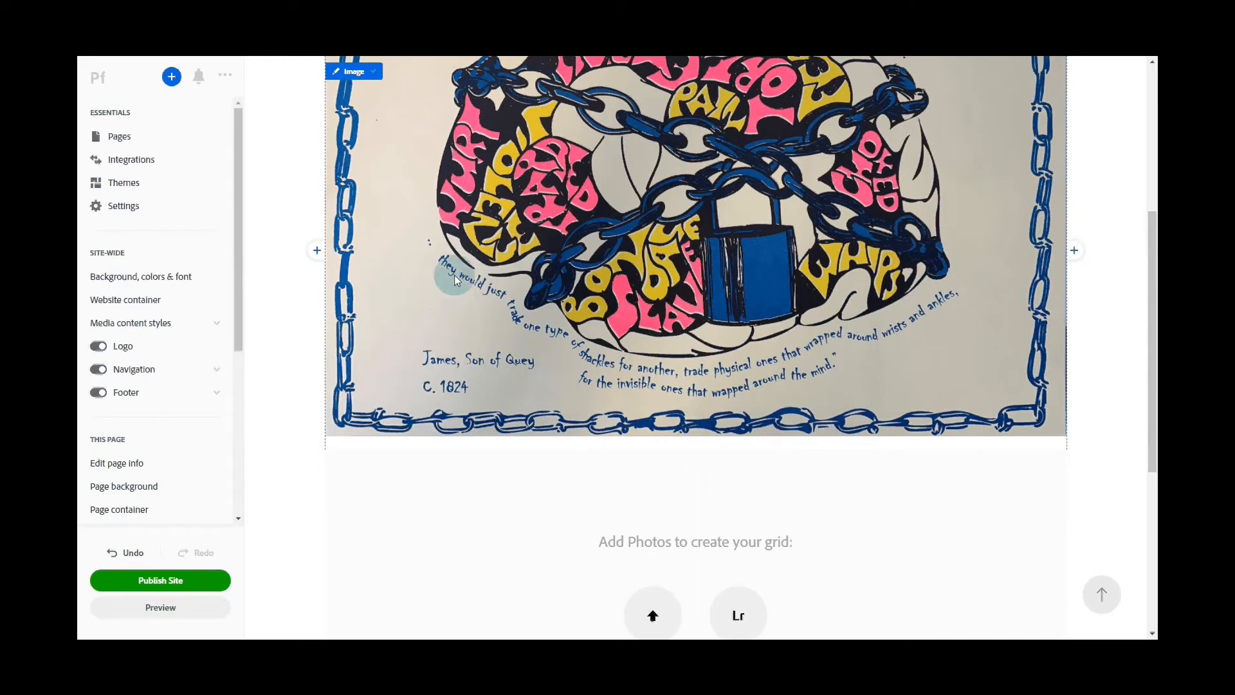
Step: Upload five images to the photo grid: 20201105_131714673_iOS 1, 20201110_114948775_iOS, 20201110_115120441_iOS, BK LINO and effia collage final
scroll(688, 309, "down", 5)
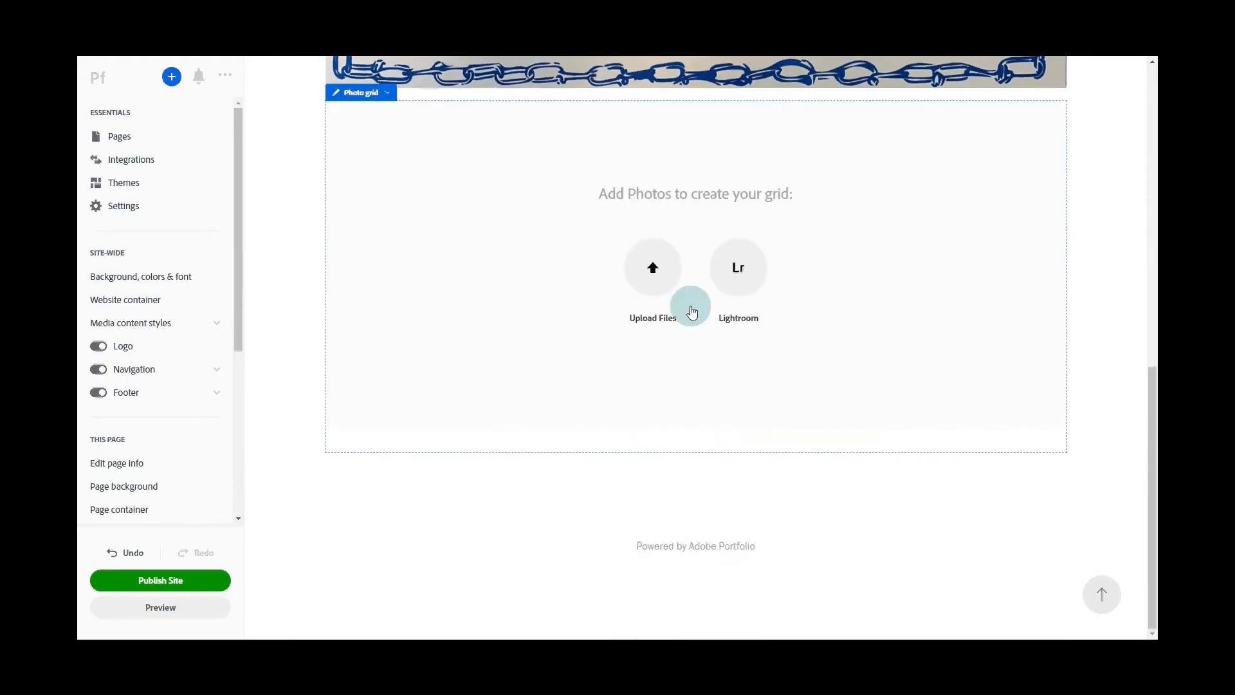
scroll(697, 405, "up", 1)
left_click(660, 364)
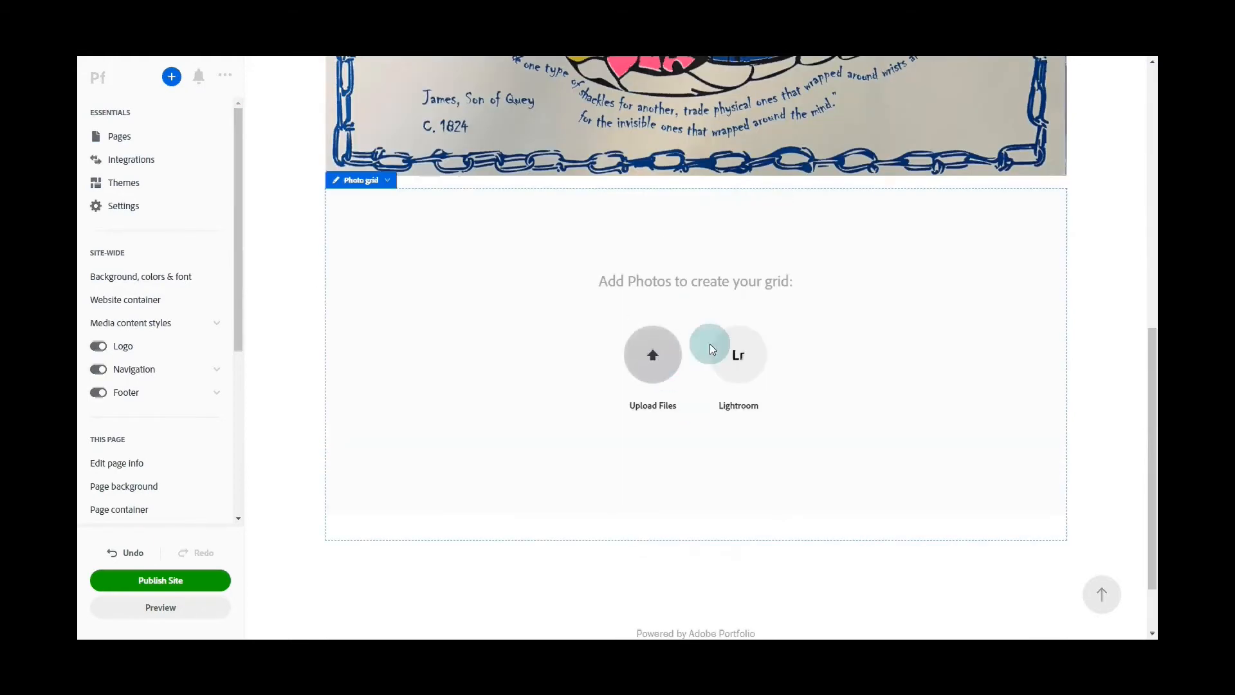
left_click(357, 102)
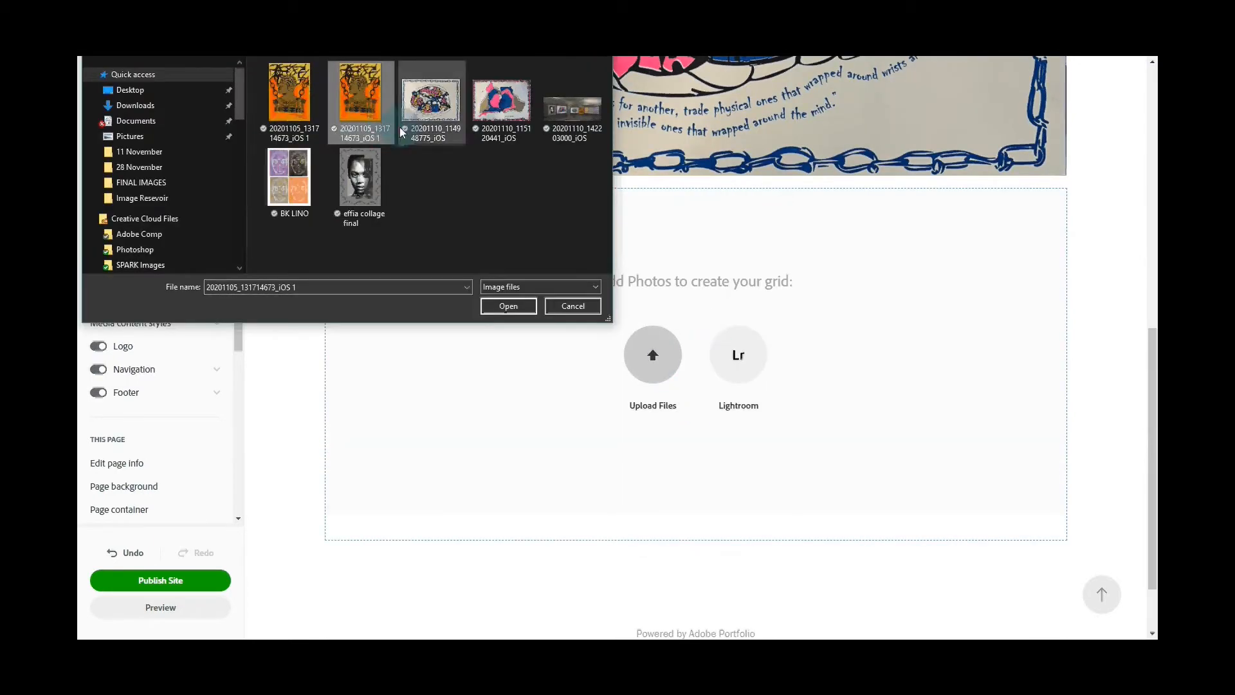
left_click(492, 111, "shift")
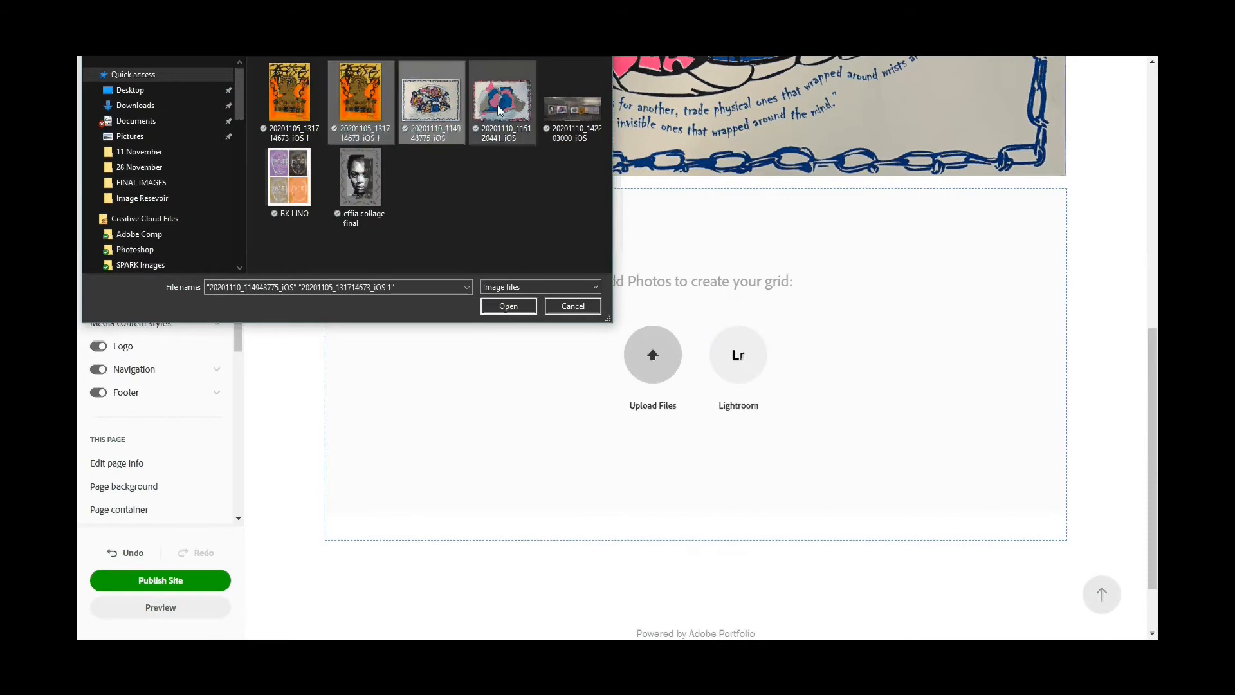
left_click(360, 180, "ctrl")
left_click(289, 178, "ctrl")
left_click(528, 306)
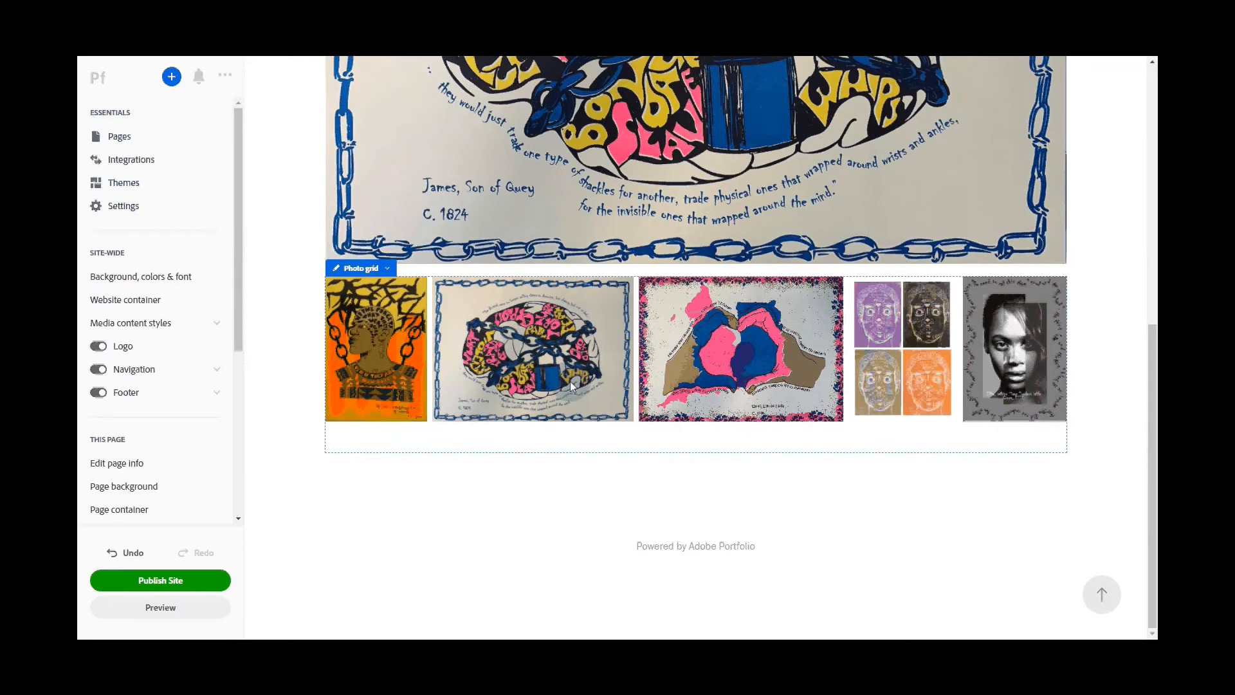
Step: Look over the Project One layout and the content types that can be added below the photo grid
scroll(671, 481, "up", 1)
scroll(670, 481, "up", 4)
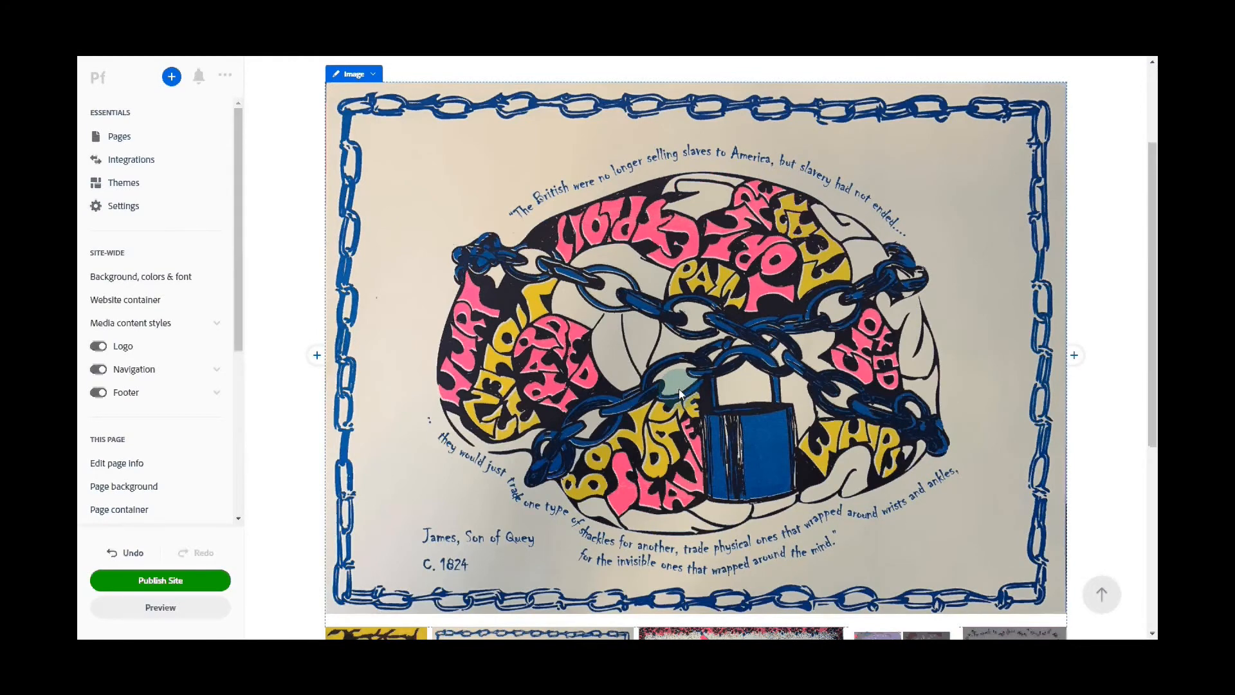
scroll(679, 388, "down", 4)
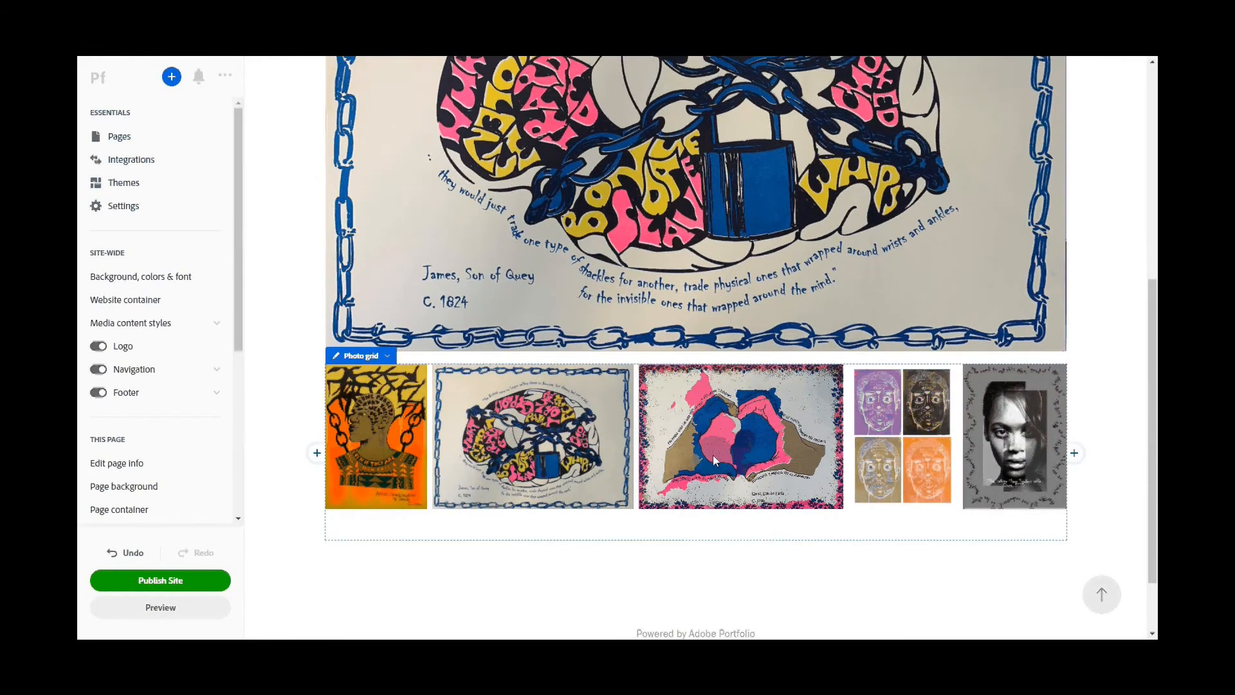
scroll(713, 454, "down", 1)
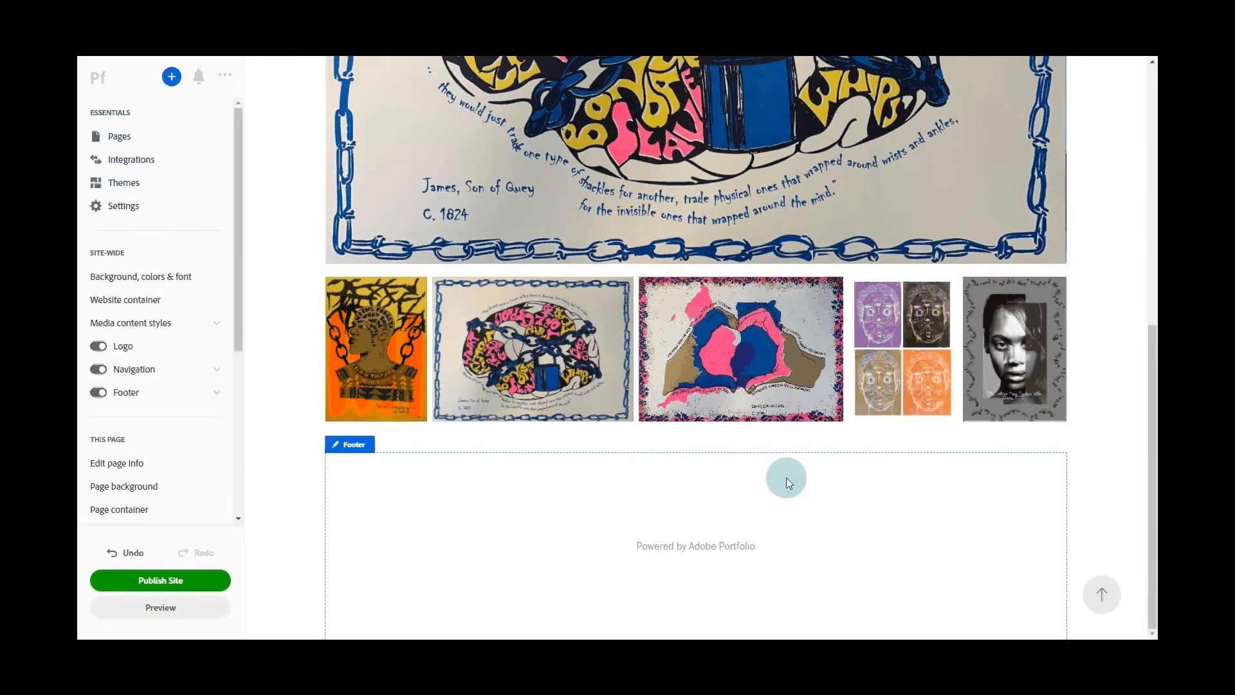
left_click(696, 453)
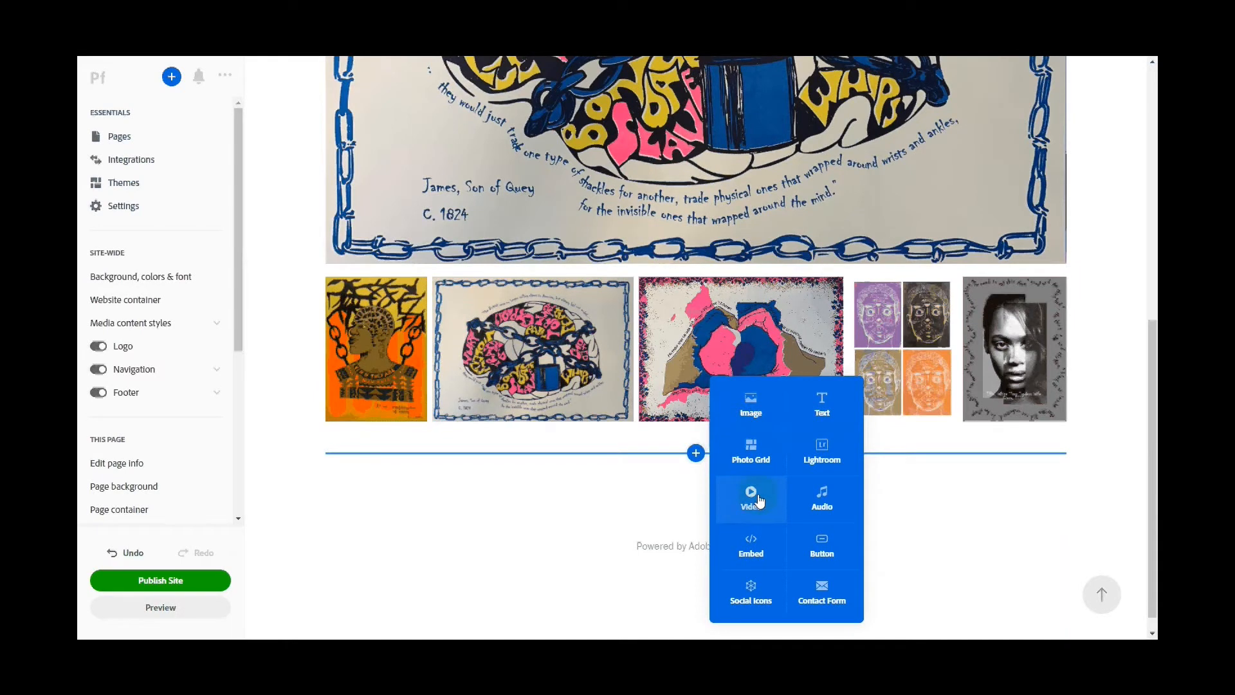
left_click(850, 608)
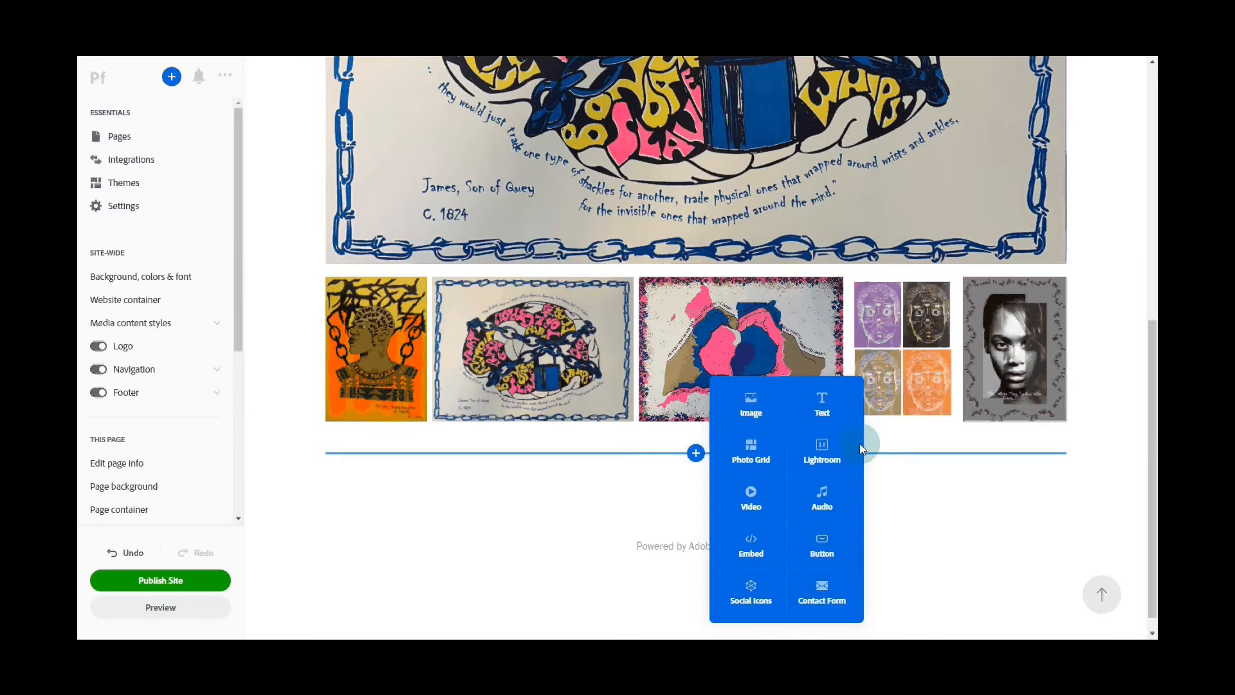
left_click(573, 460)
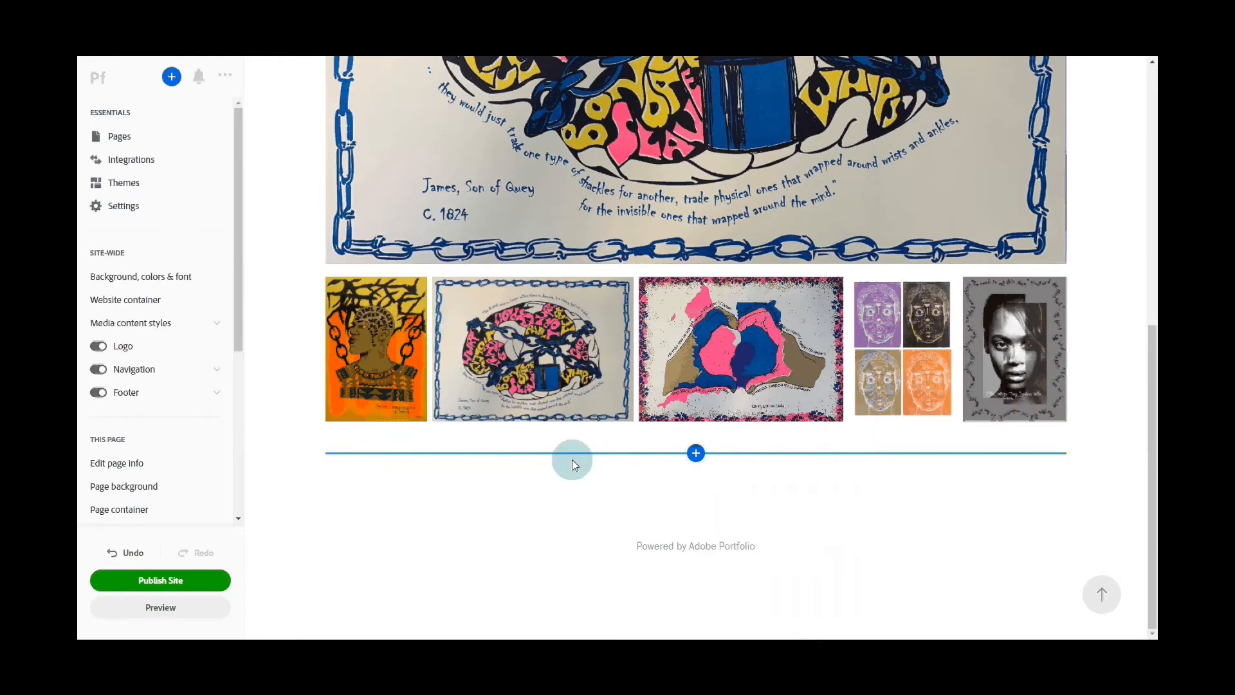
Step: Preview the Project One page and check how its large image and photo grid appear
scroll(554, 494, "up", 9)
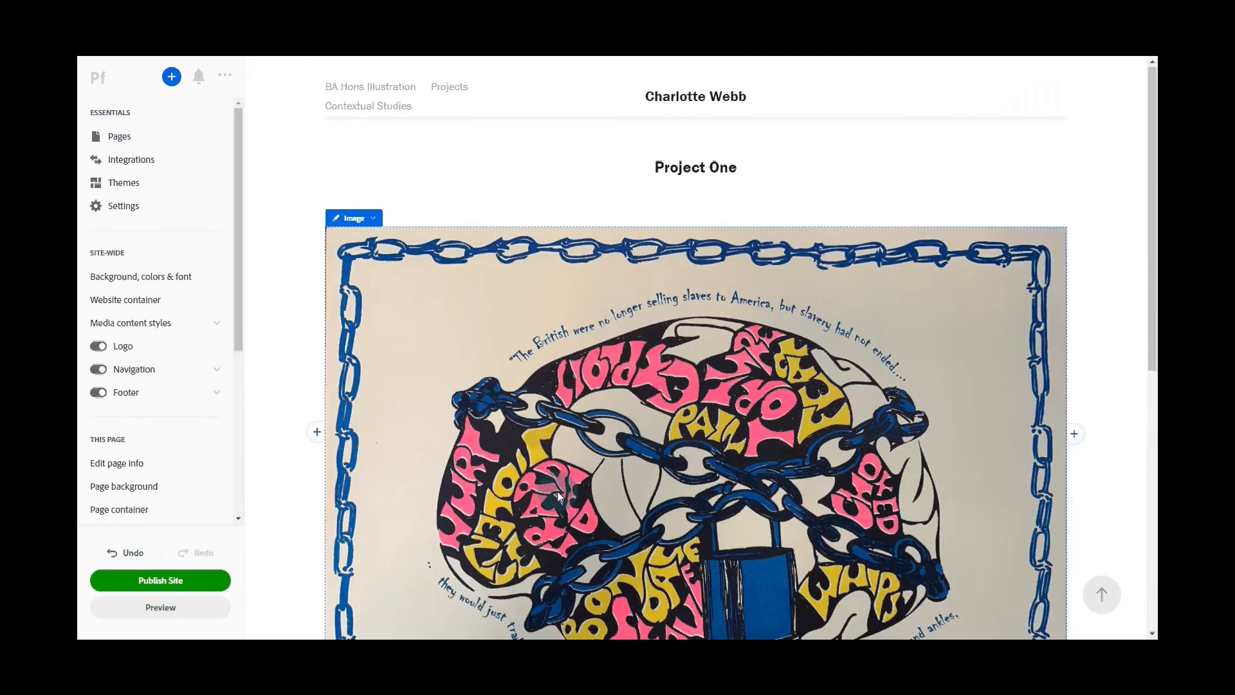
scroll(557, 485, "down", 6)
left_click(152, 608)
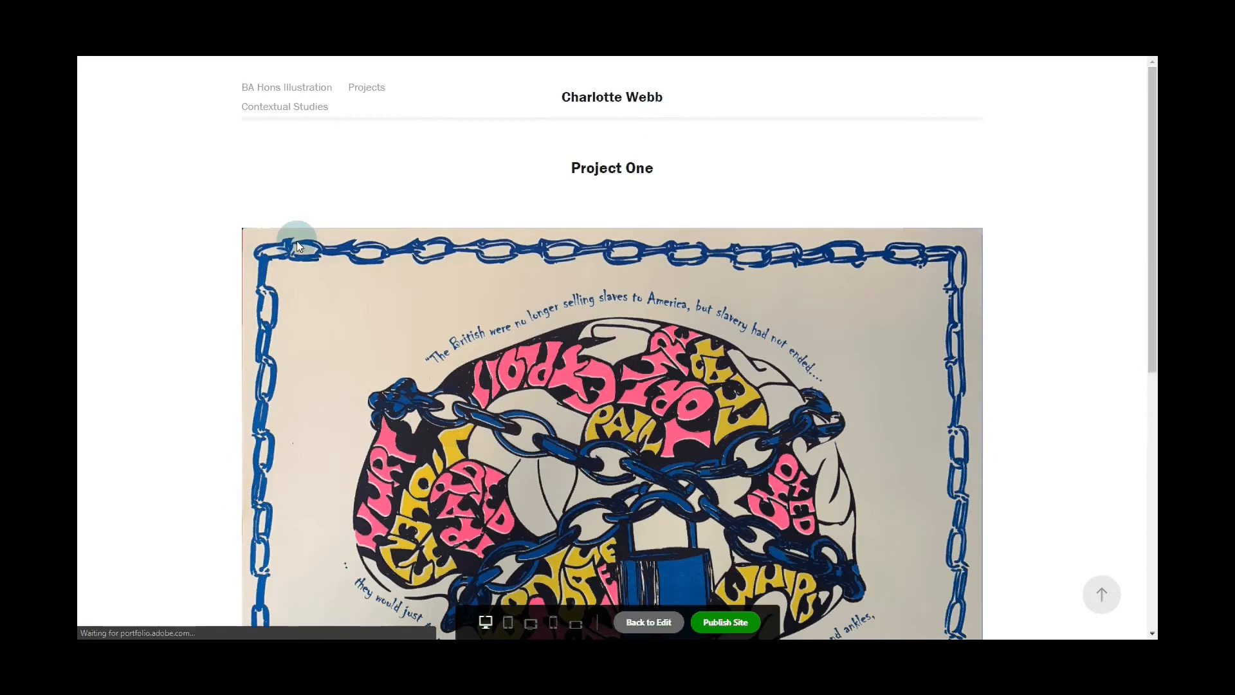
scroll(173, 432, "down", 7)
scroll(183, 438, "down", 1)
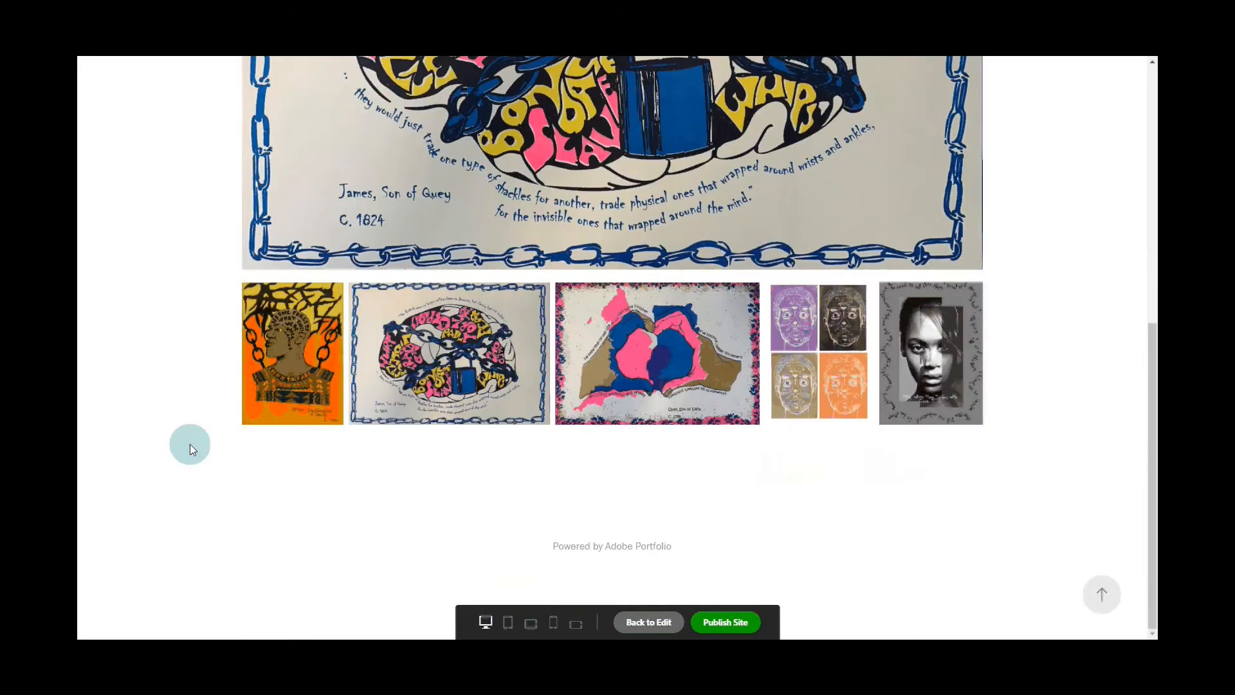
Step: Review the previewed Project One page once more from its photo grid up to its title and return to editing
scroll(192, 454, "up", 8)
scroll(193, 458, "down", 7)
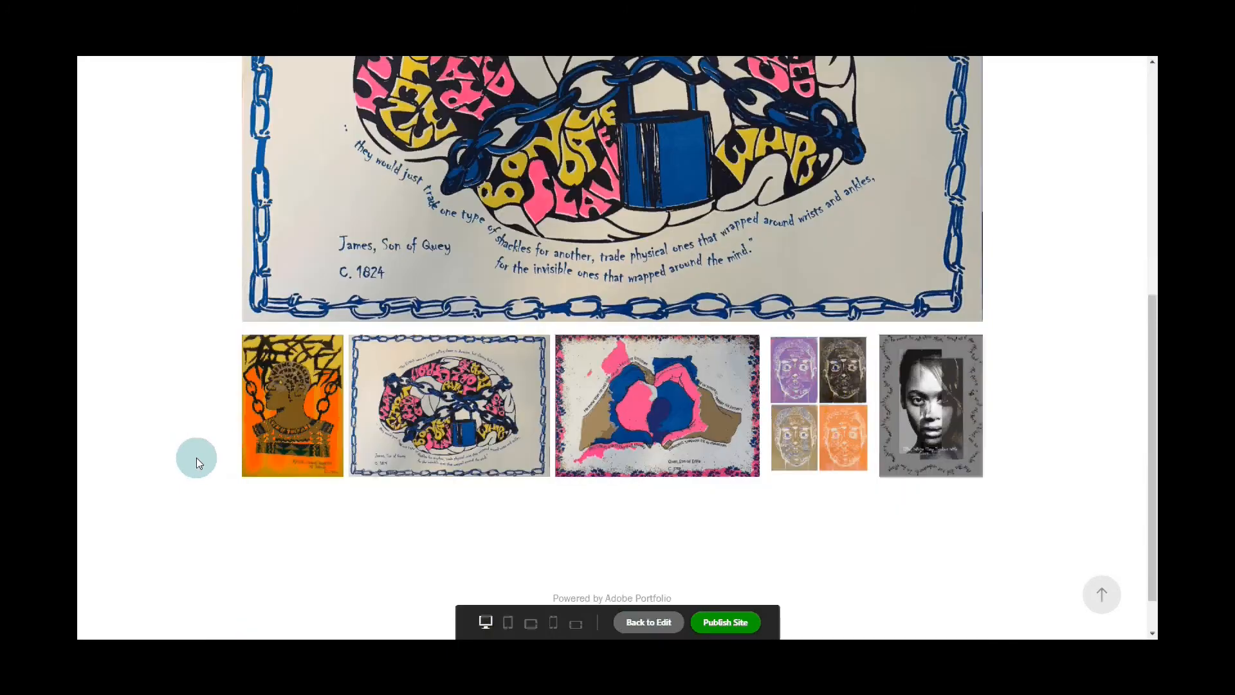
scroll(196, 457, "up", 7)
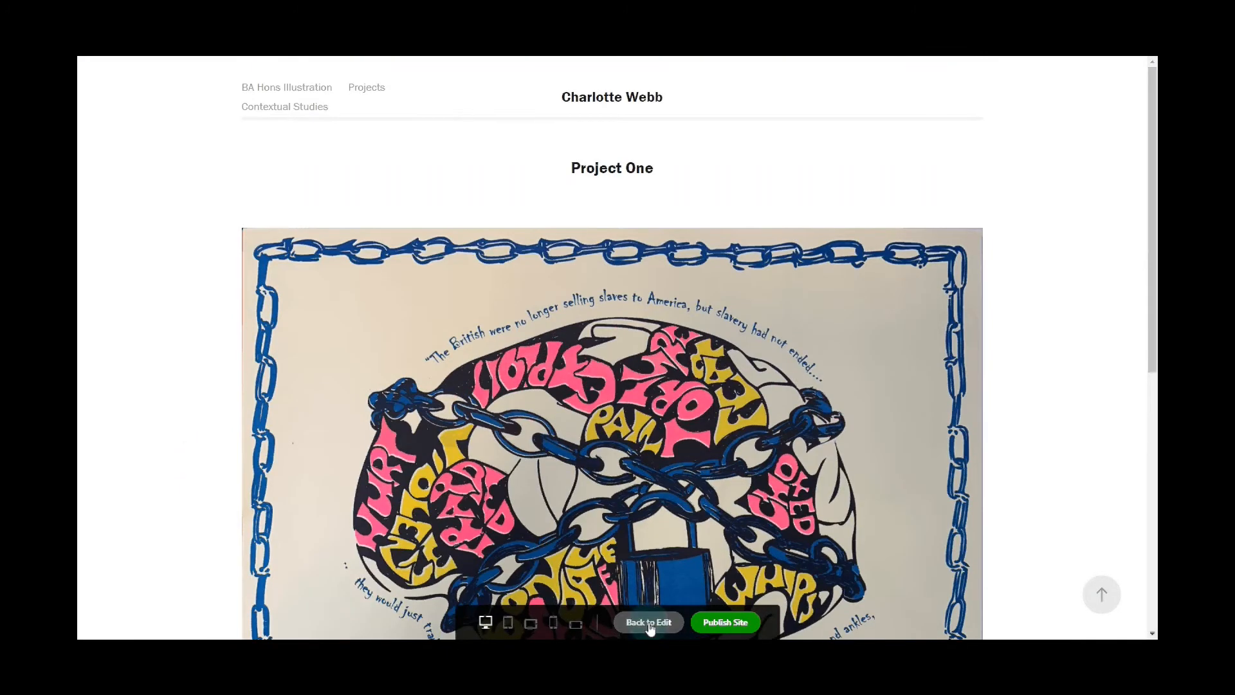
left_click(649, 623)
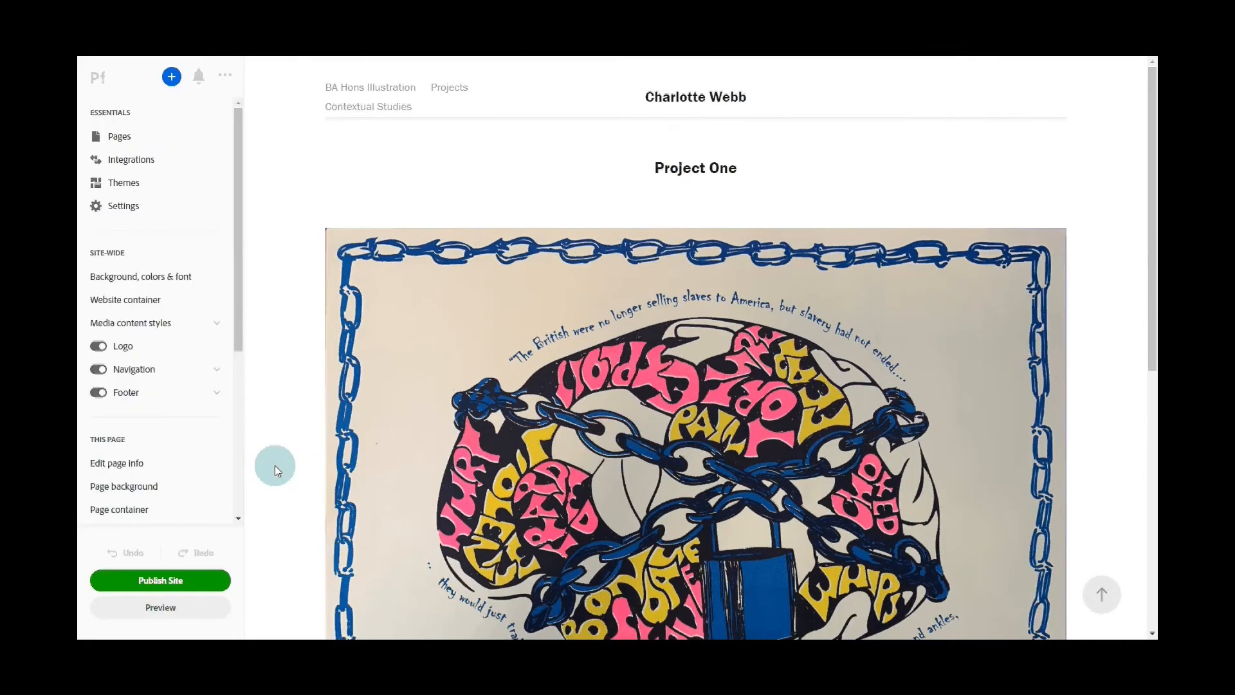
Step: Open the Projects collection and look over its masthead, Project One cover and space for adding pages
left_click(121, 136)
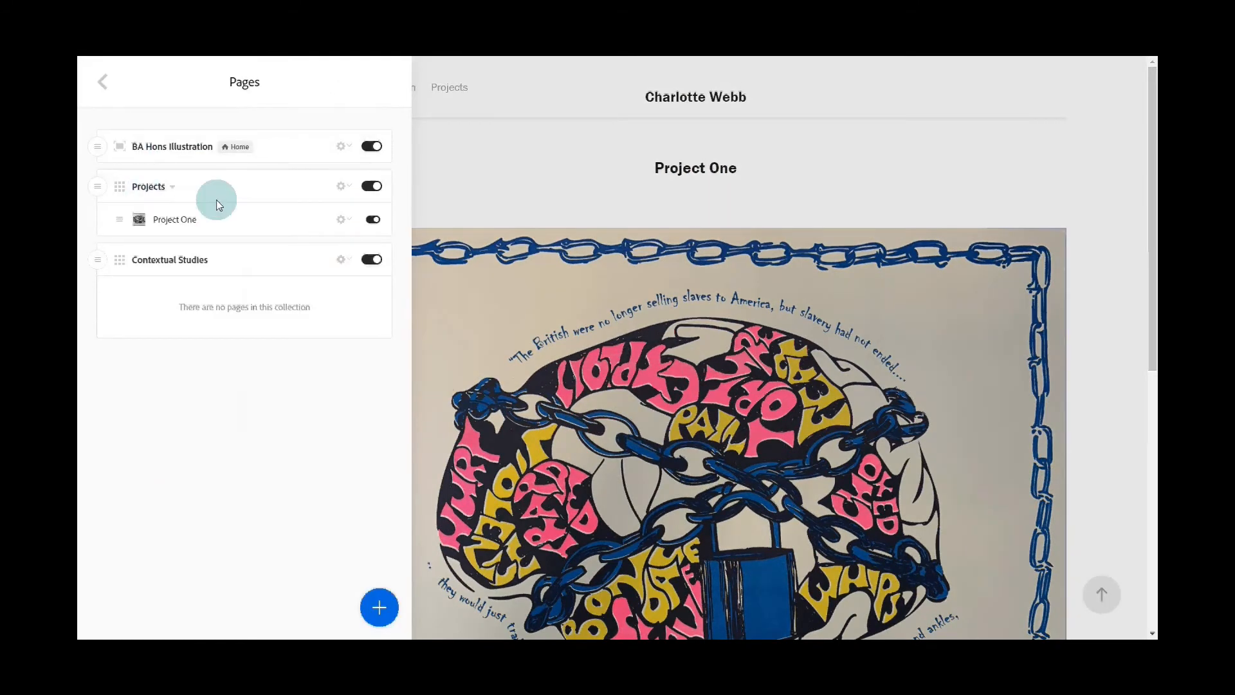
left_click(579, 295)
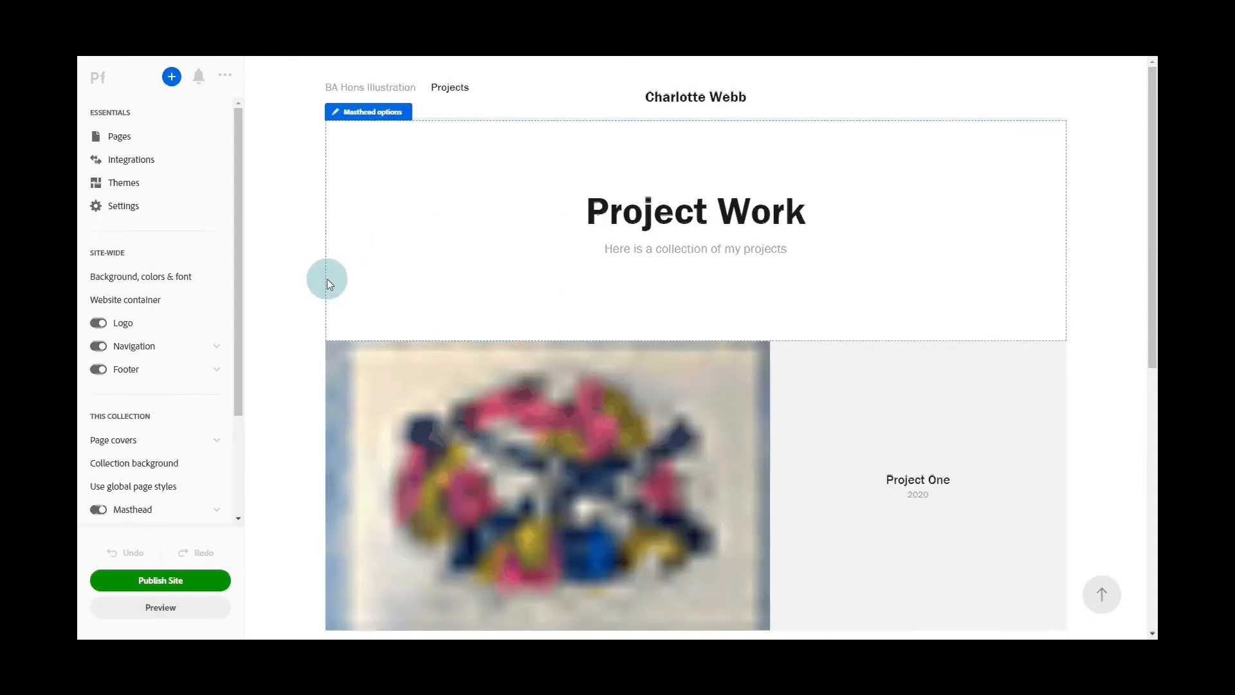
scroll(689, 472, "down", 4)
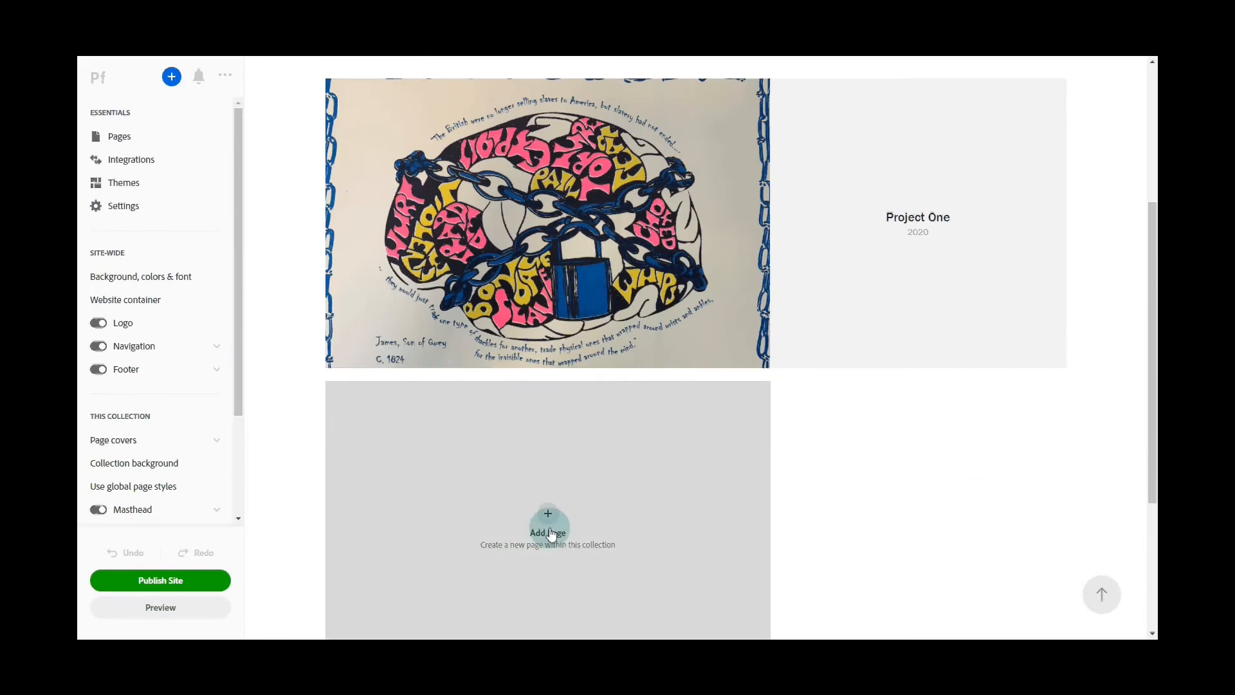
scroll(852, 546, "up", 3)
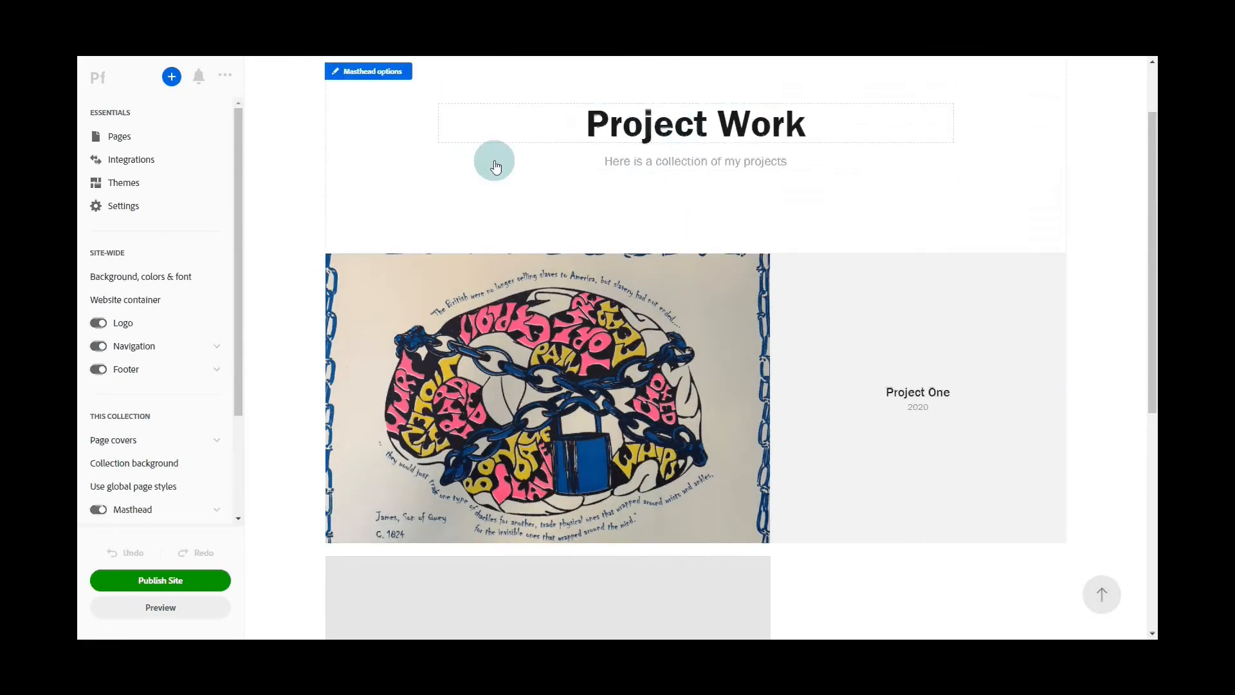
Step: Switch the site to the Ludwig theme and open the Projects collection from the welcome page
left_click(141, 185)
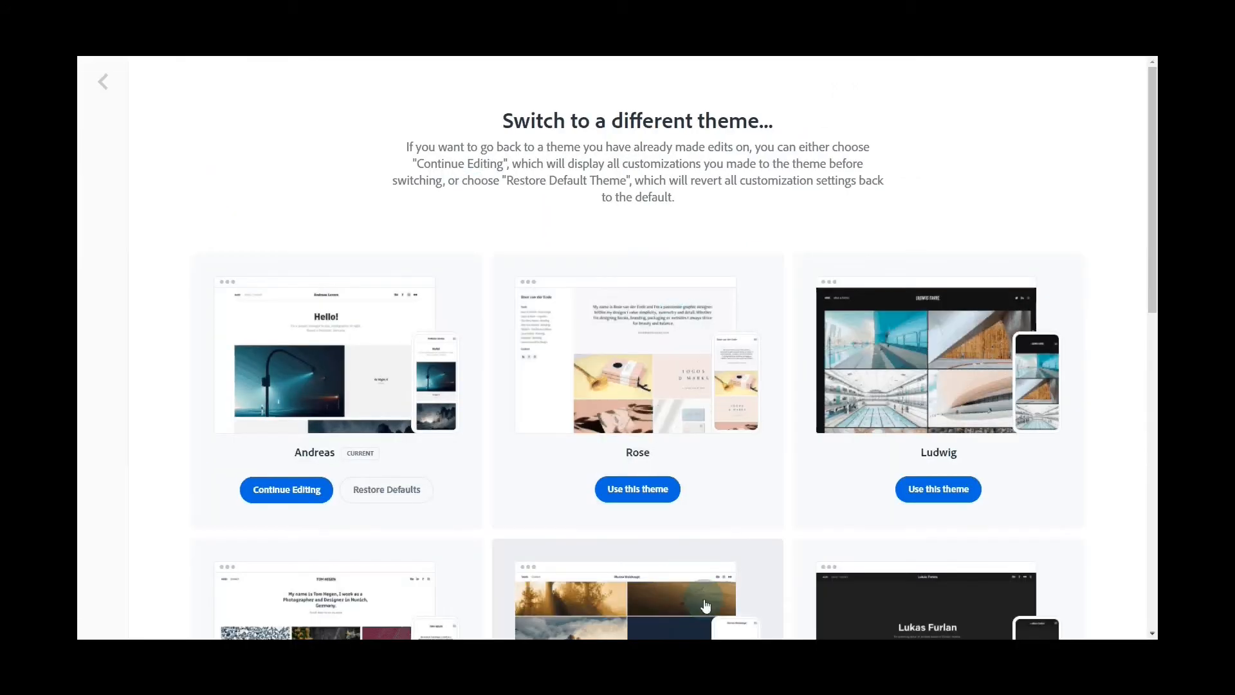
left_click(933, 487)
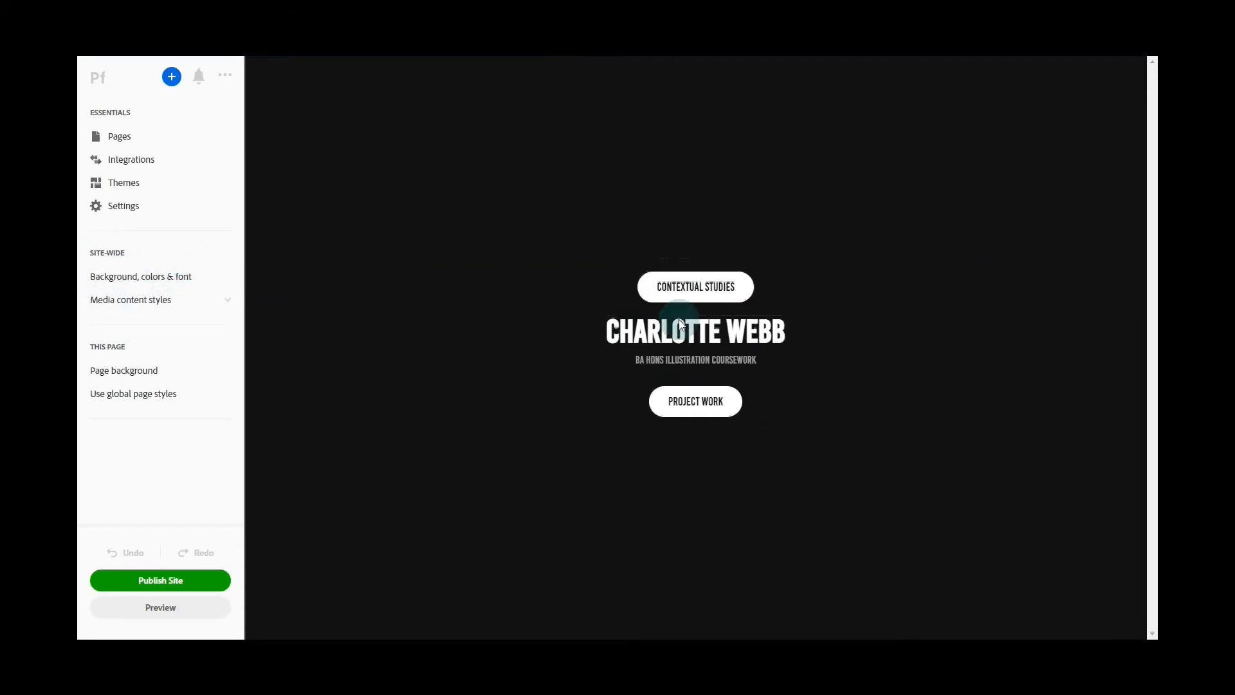
left_click(662, 402)
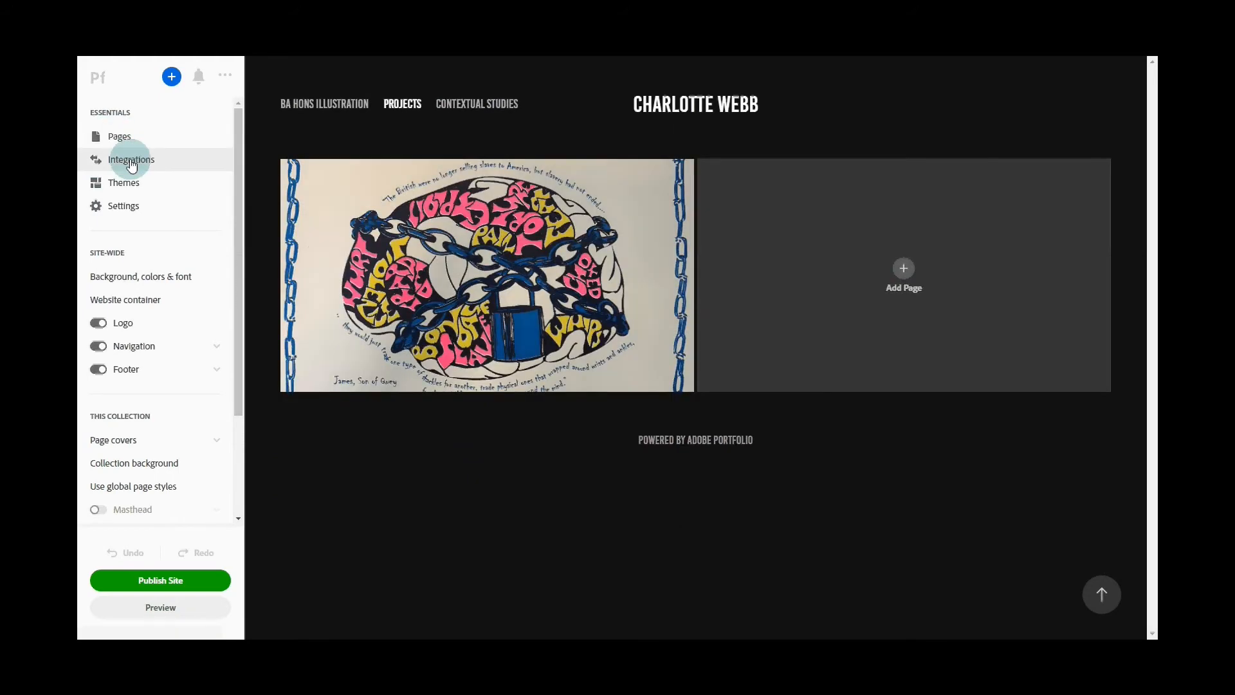
Step: Switch the site back to the Andreas theme with its existing customizations
left_click(129, 189)
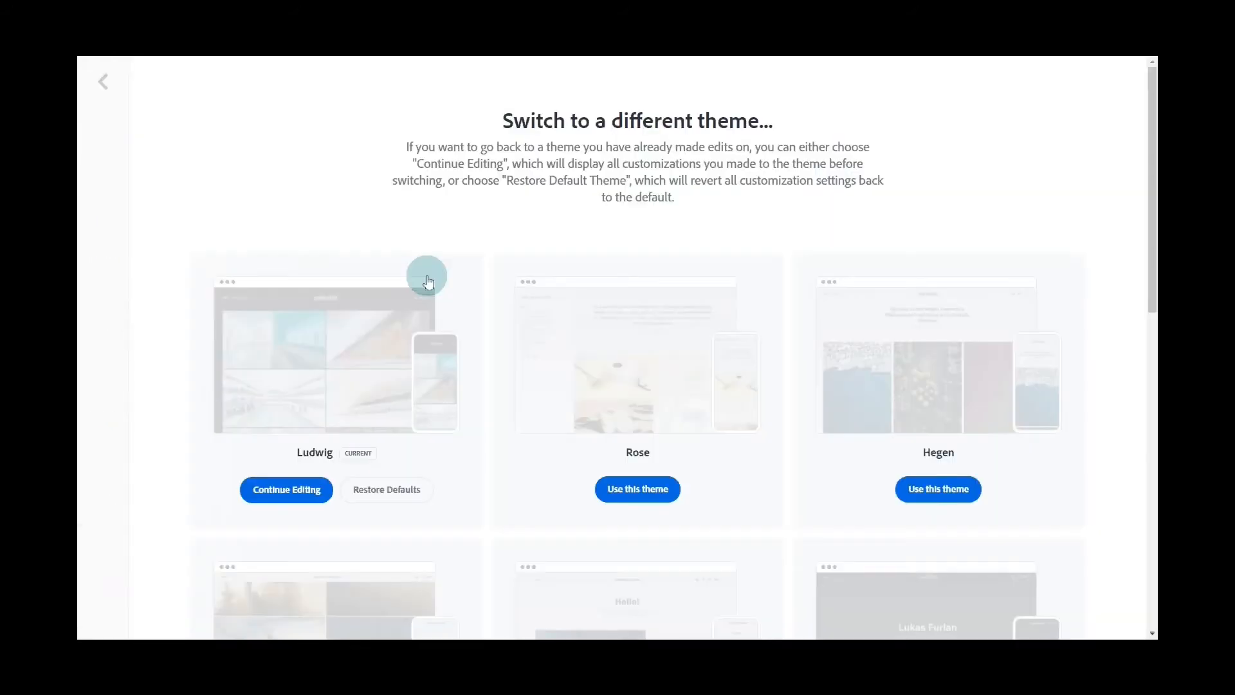
scroll(645, 522, "down", 2)
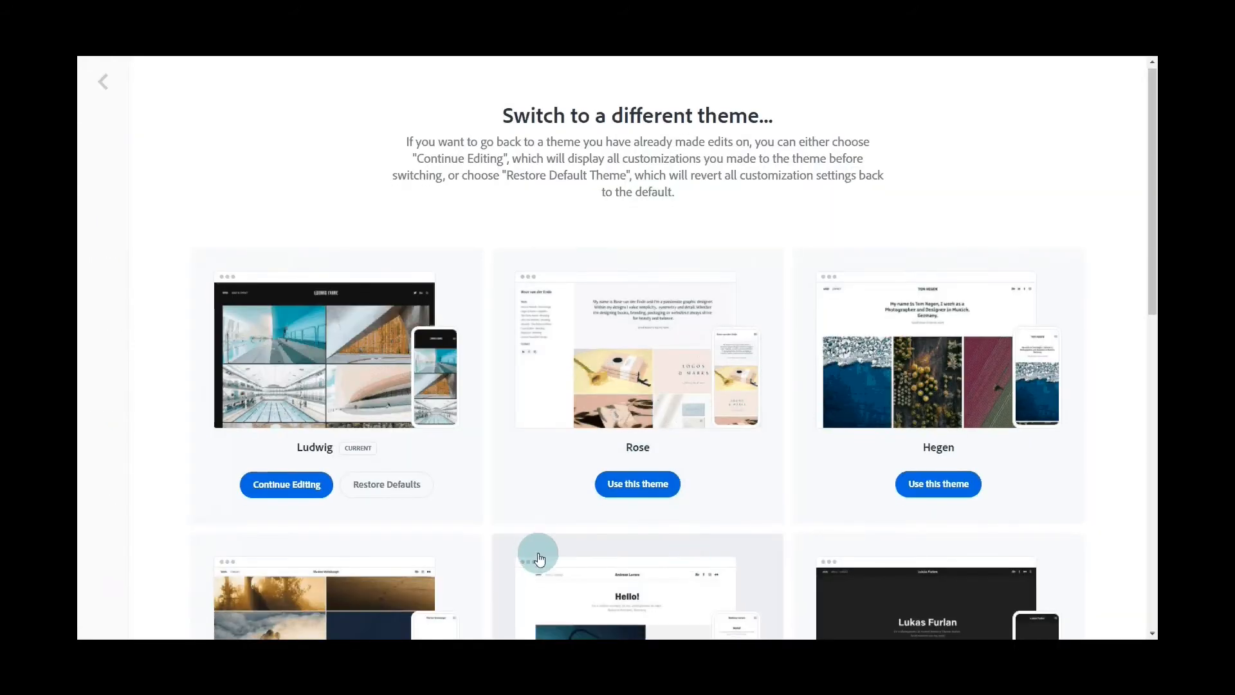
scroll(507, 493, "down", 4)
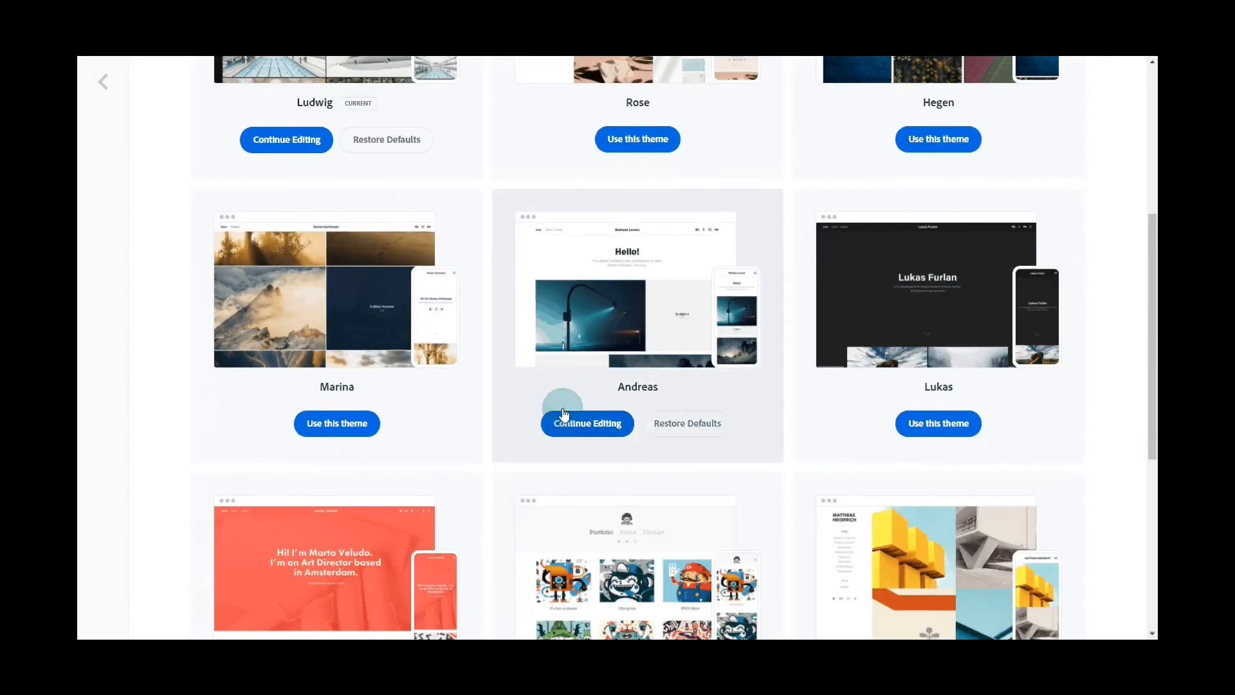
left_click(585, 424)
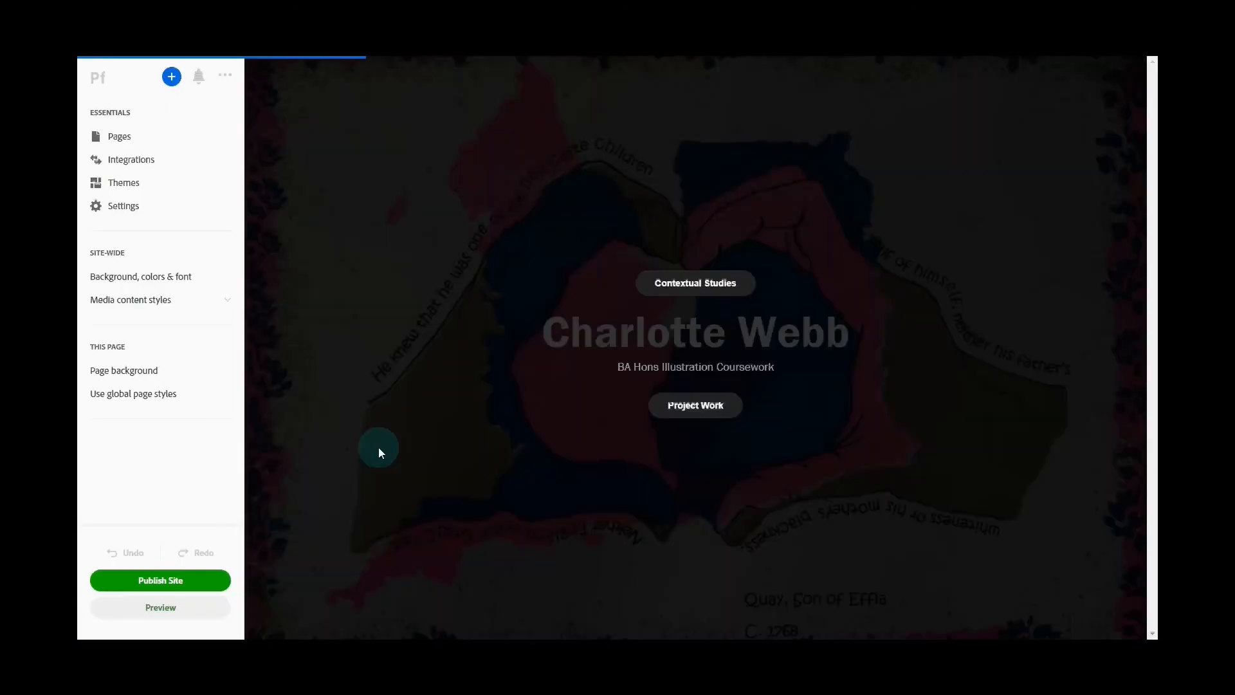
Step: Return to the site overview and open the draft site updated an hour ago for editing
left_click(128, 143)
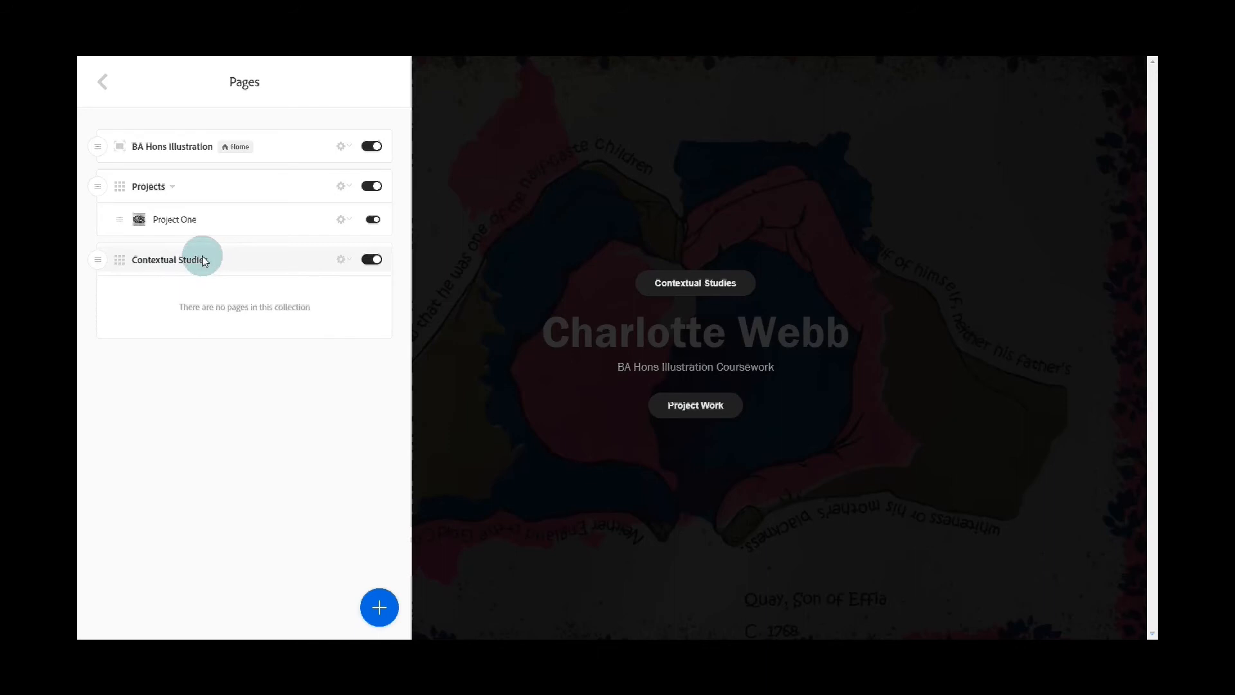
left_click(102, 84)
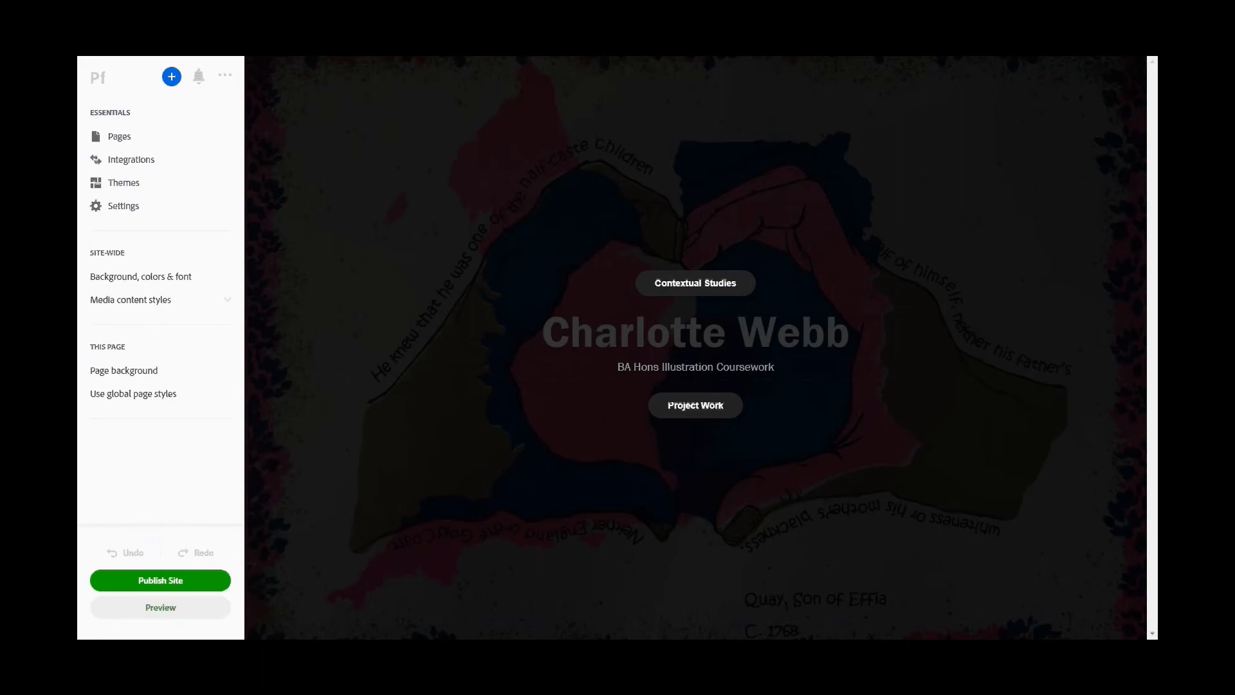
left_click(98, 77)
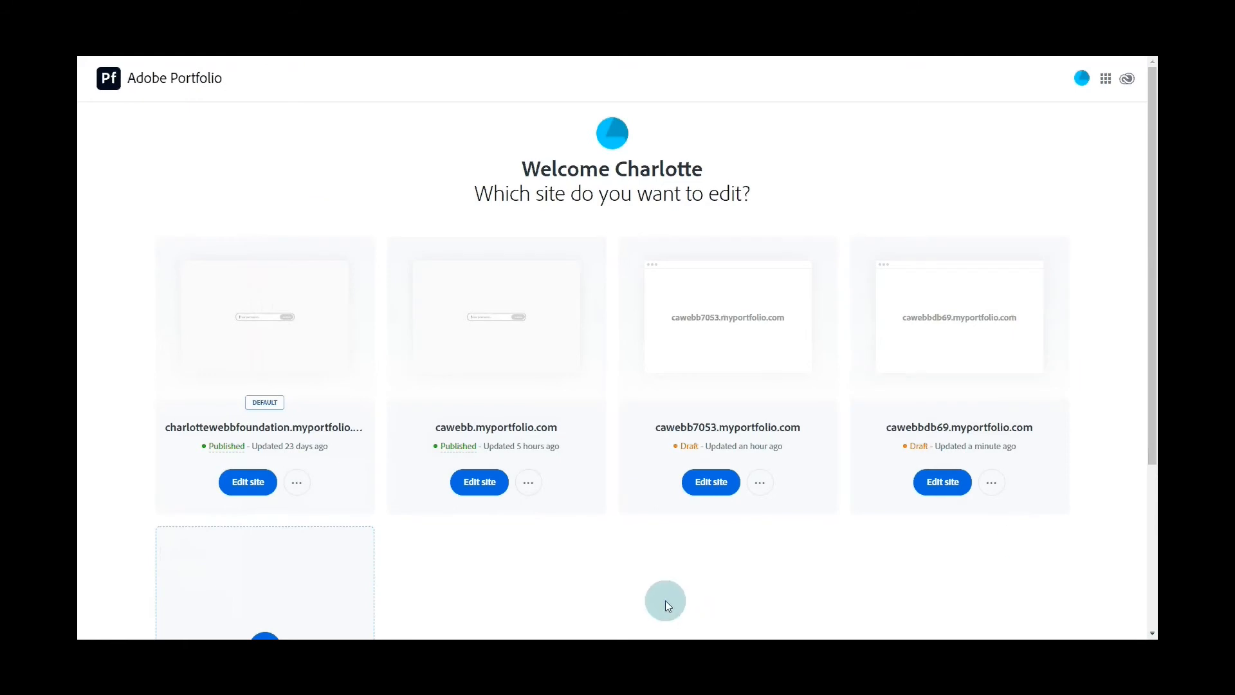
scroll(666, 590, "down", 4)
scroll(675, 587, "up", 3)
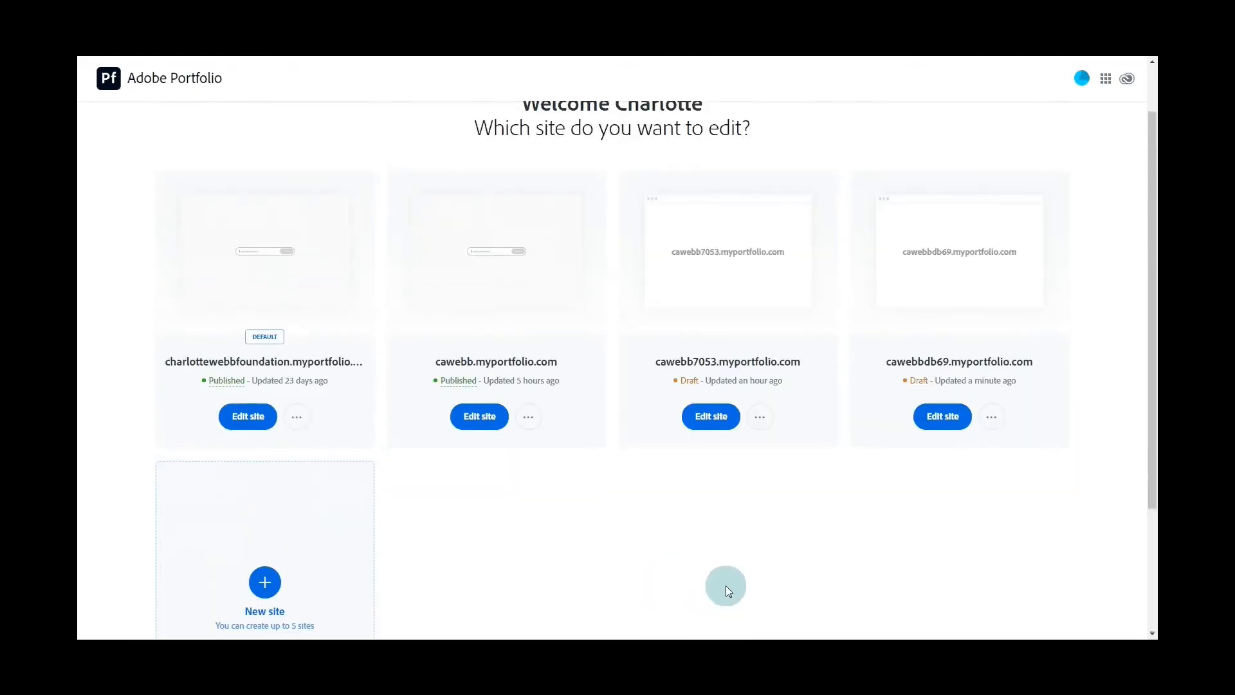
scroll(725, 585, "up", 1)
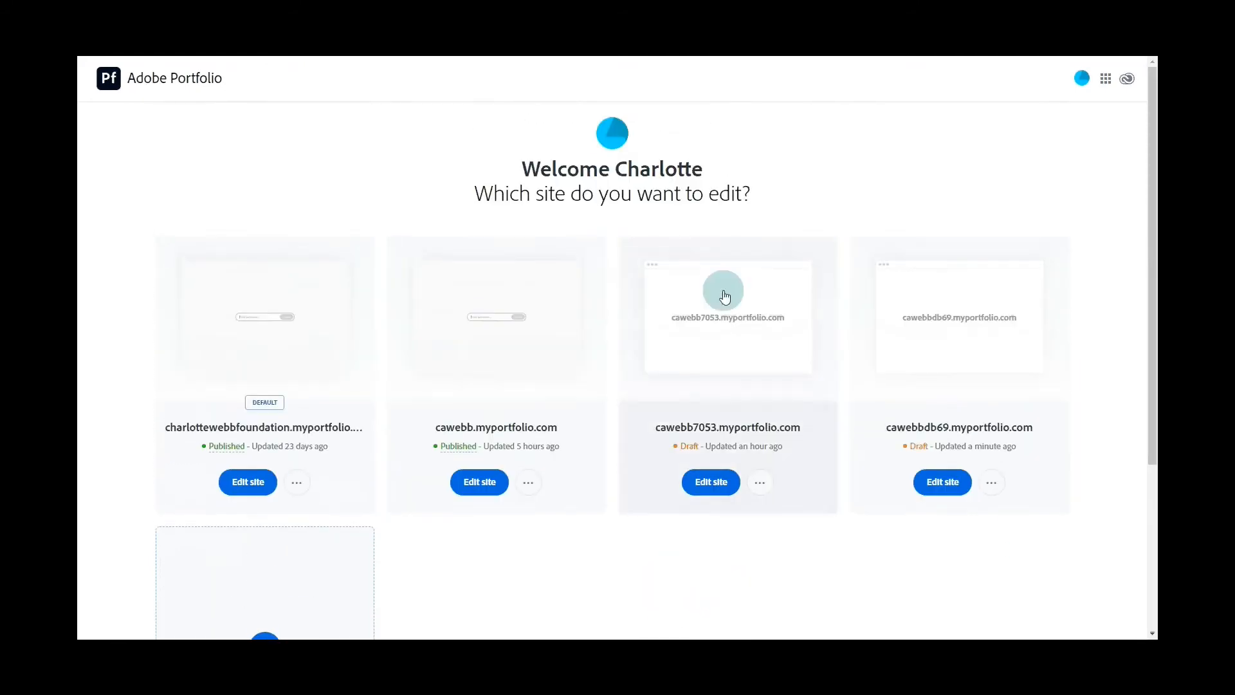
left_click(718, 487)
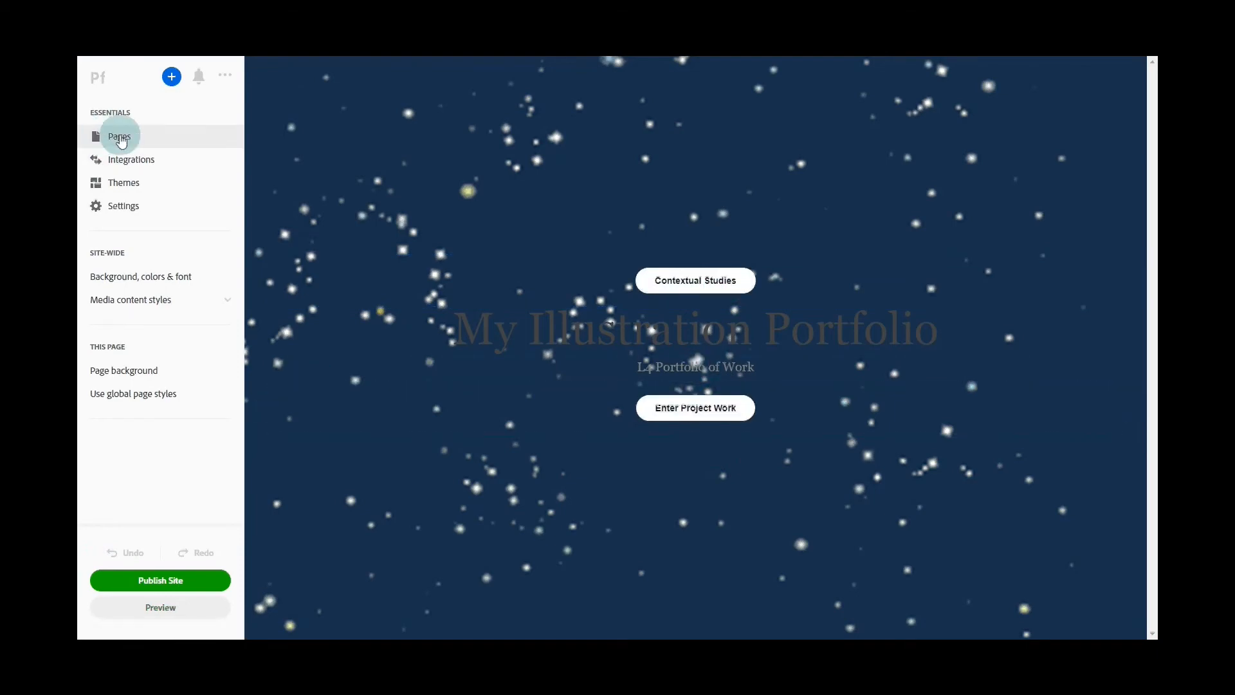
Step: Open the Projects collection of the example portfolio and examine how its page covers are laid out
left_click(115, 135)
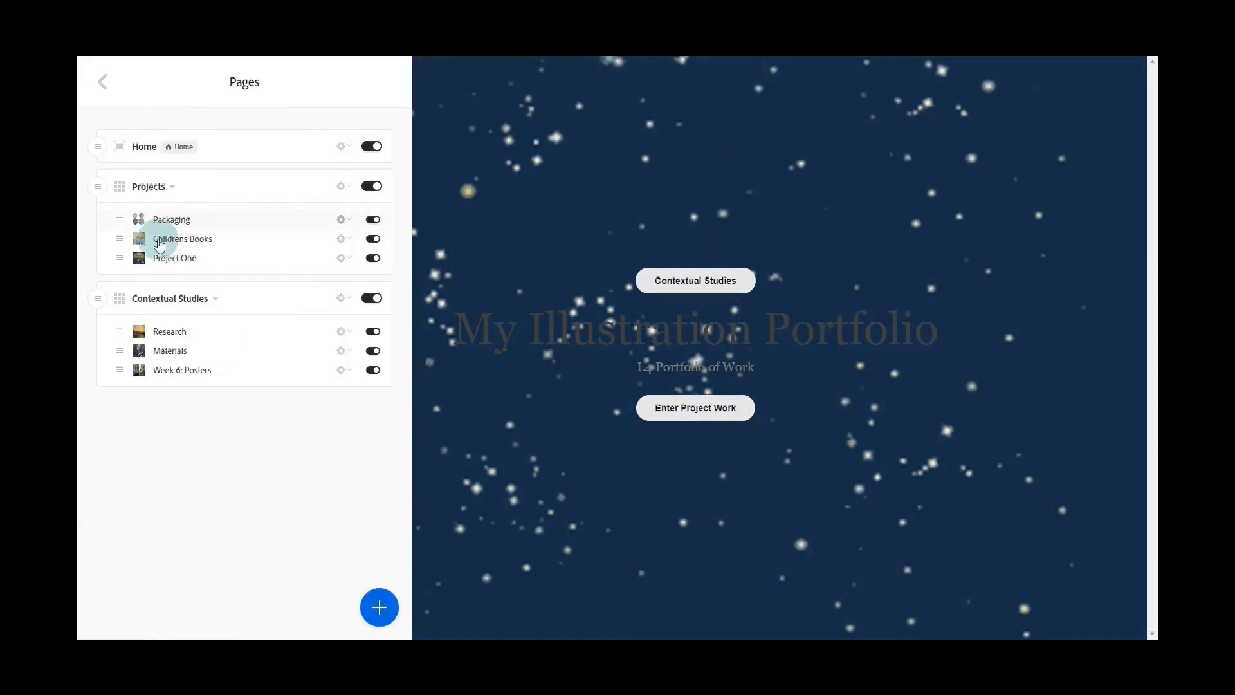
left_click(153, 186)
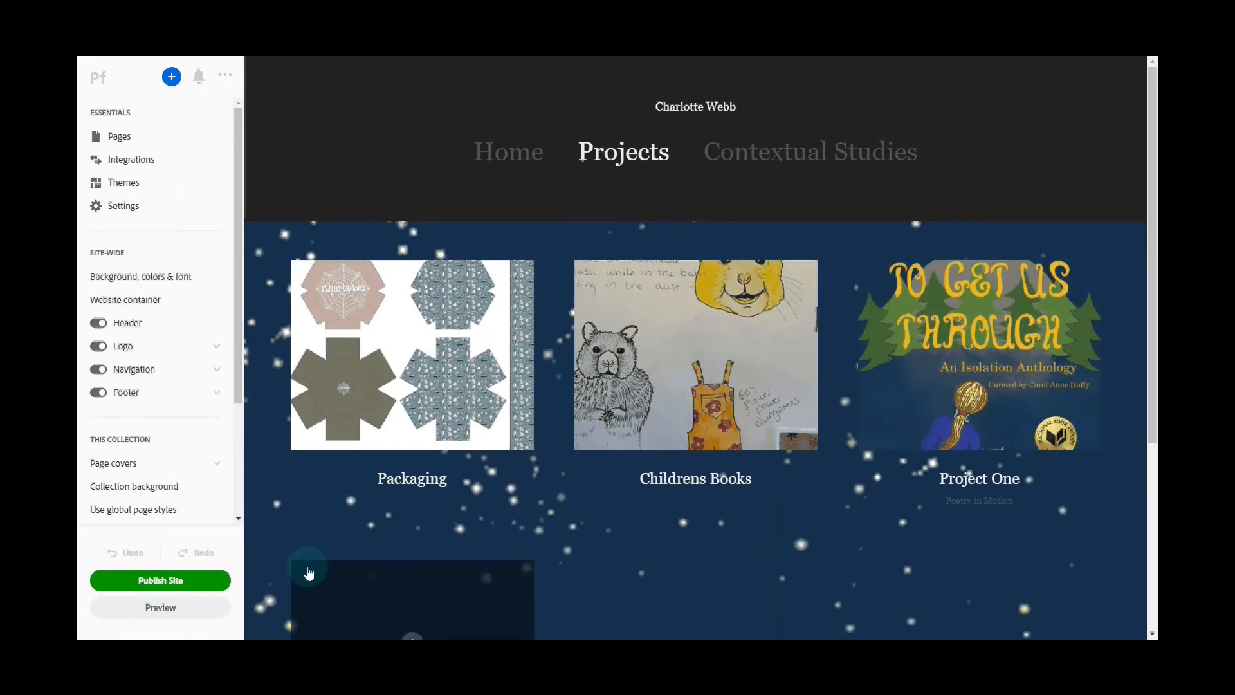
scroll(325, 528, "down", 1)
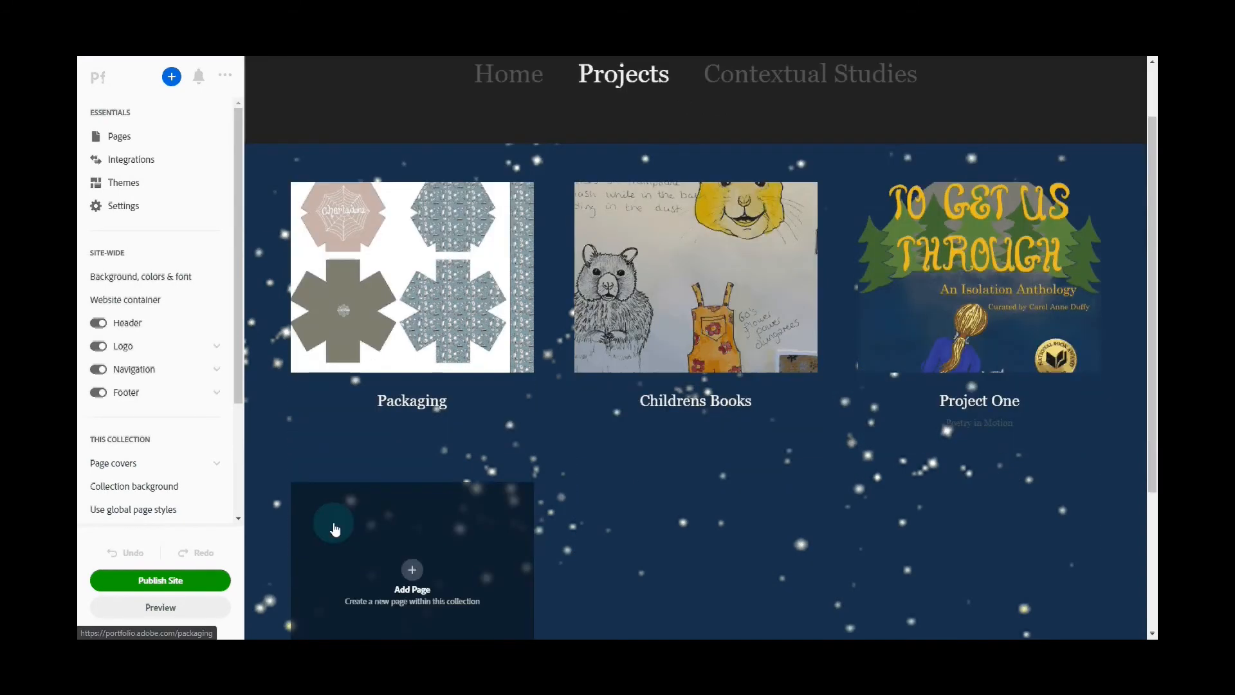
scroll(631, 554, "up", 1)
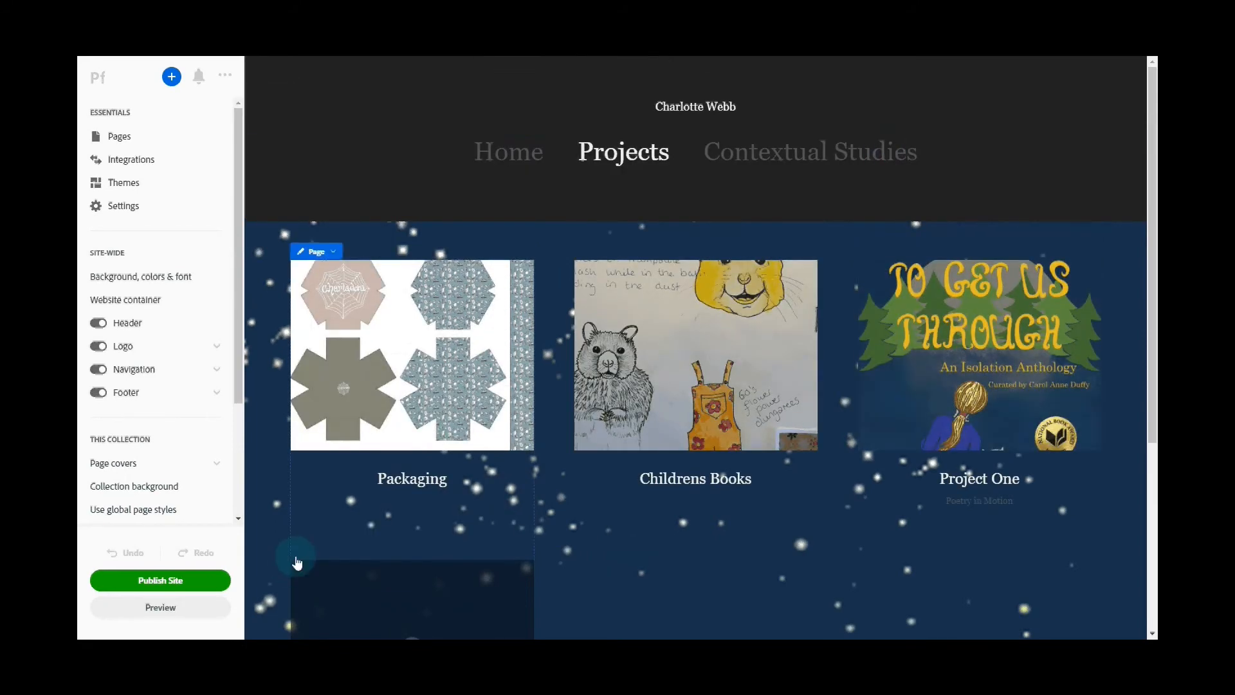
scroll(607, 585, "down", 2)
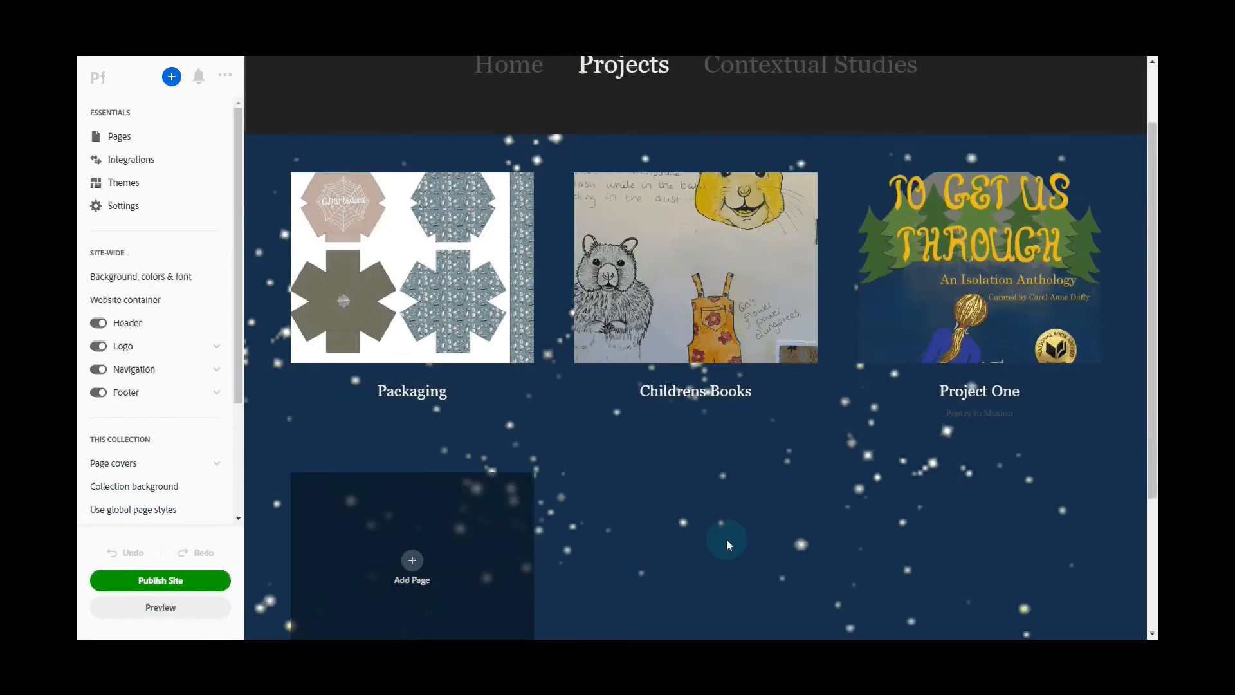
scroll(701, 541, "up", 2)
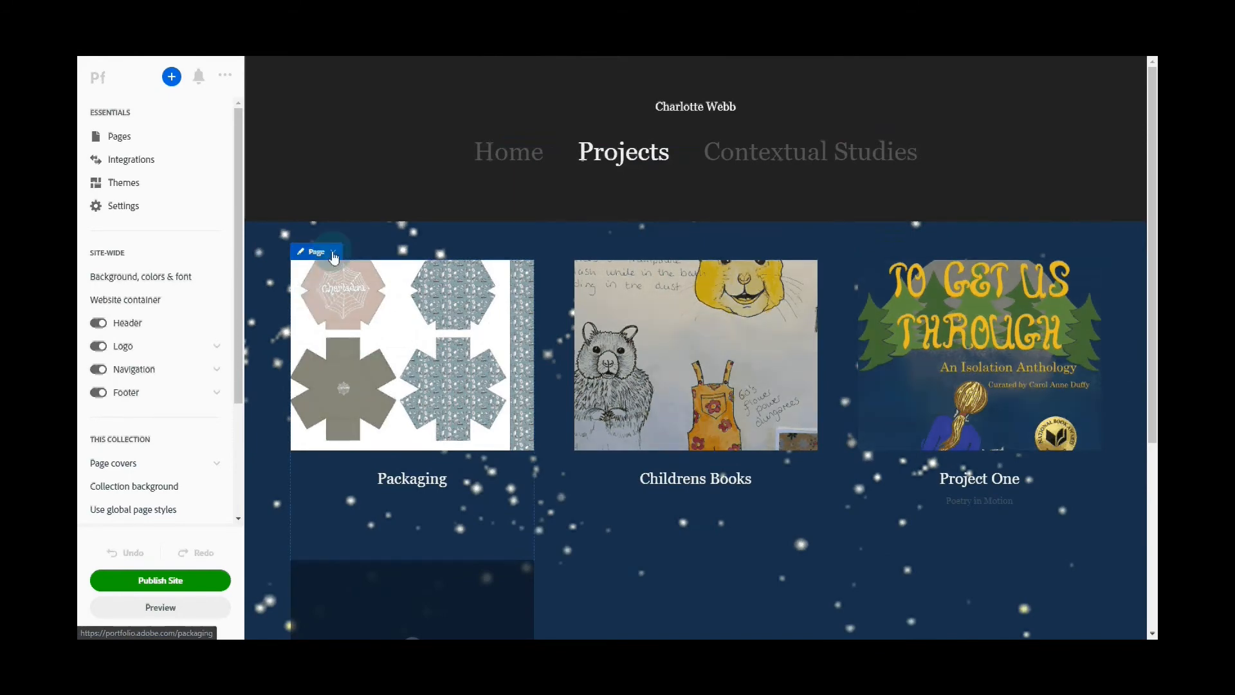
Step: Open the Packaging page's cover image settings and look at how to replace the image without choosing a file
left_click(334, 256)
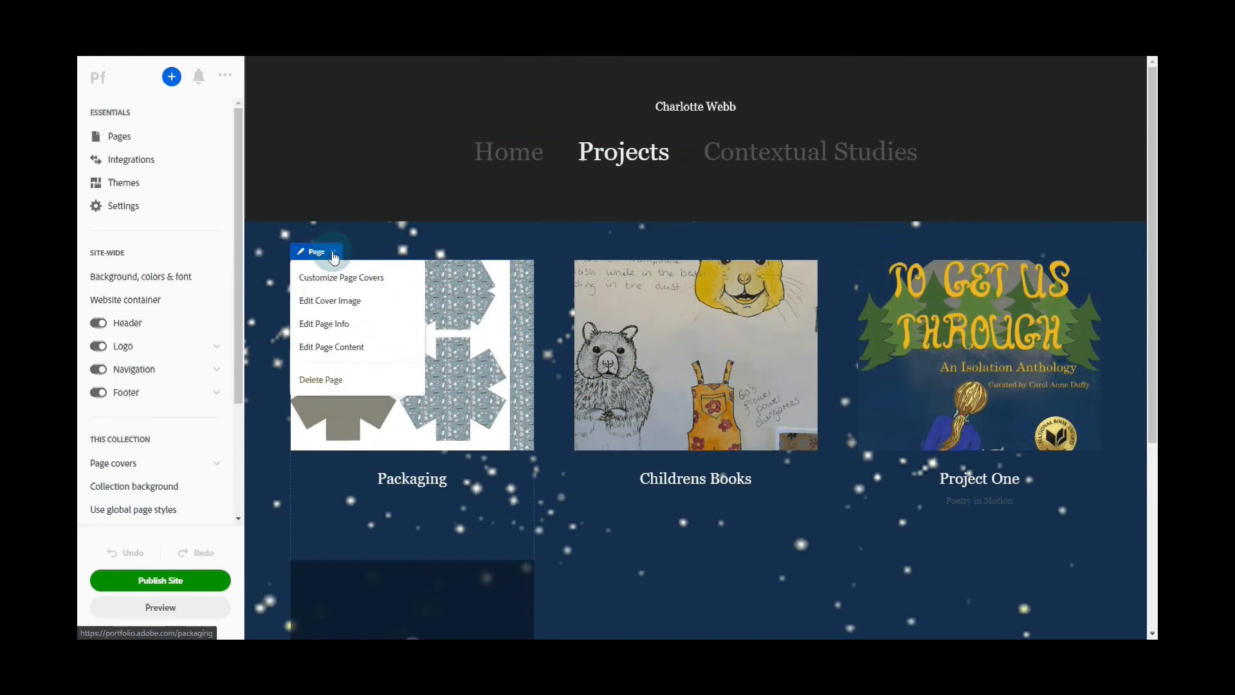
left_click(336, 301)
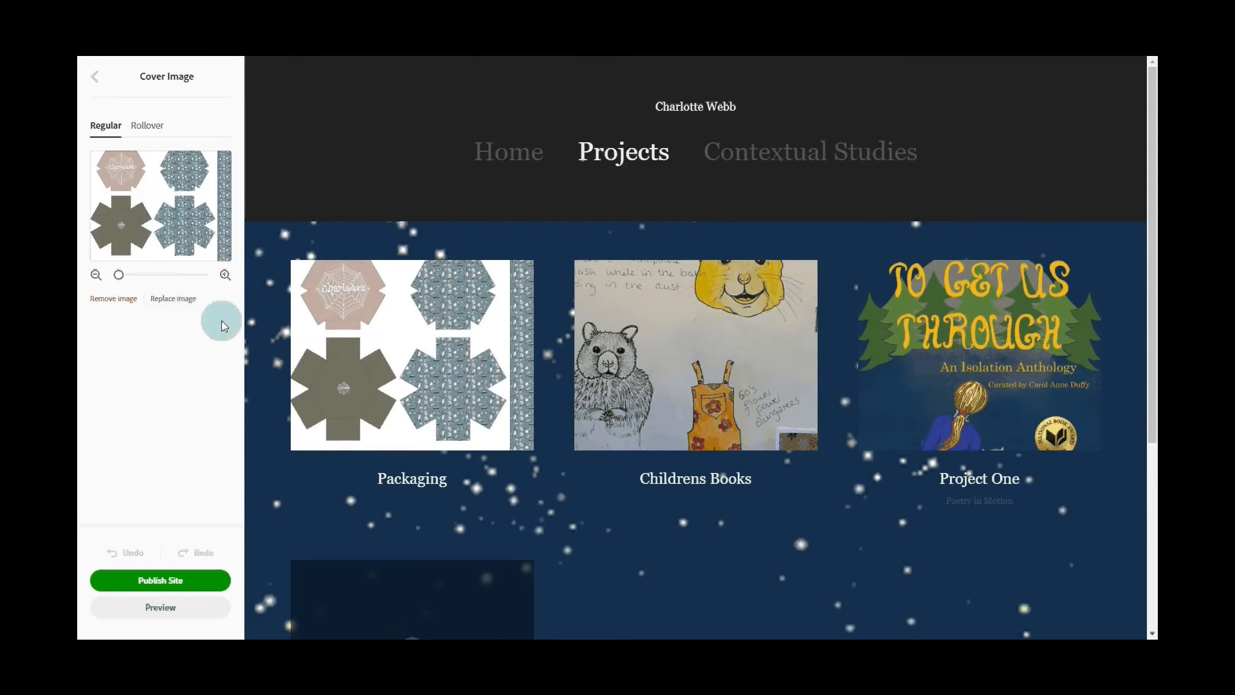
left_click(172, 297)
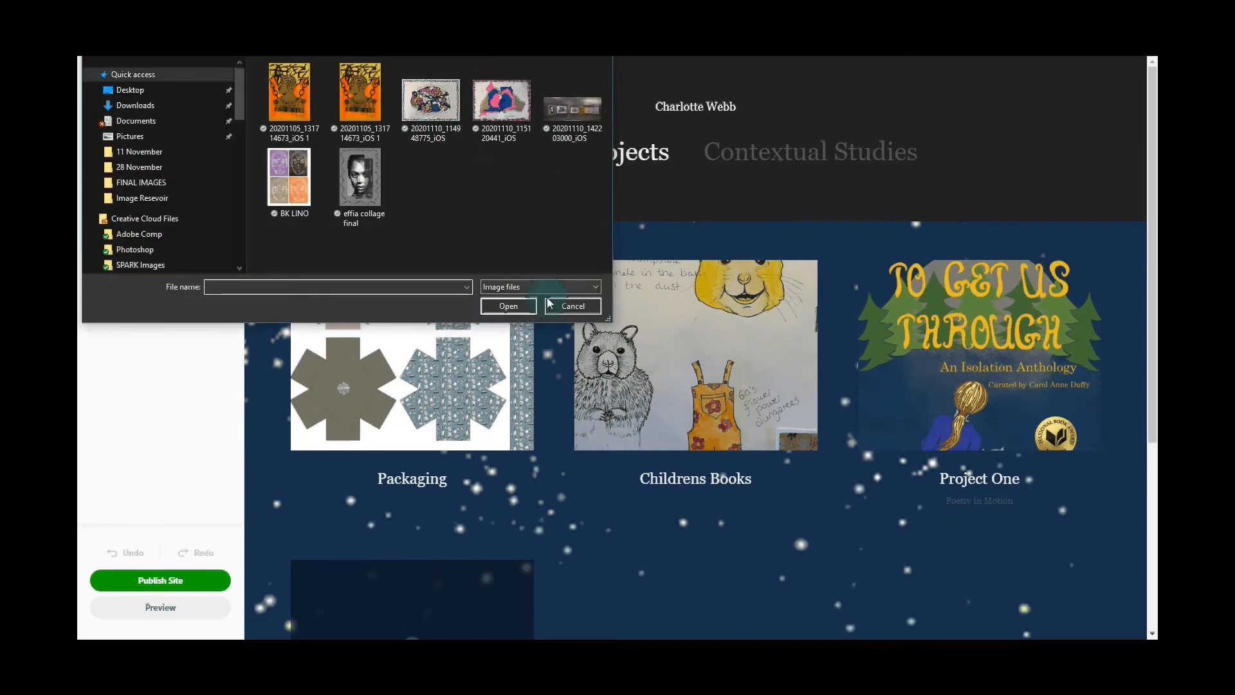
left_click(569, 305)
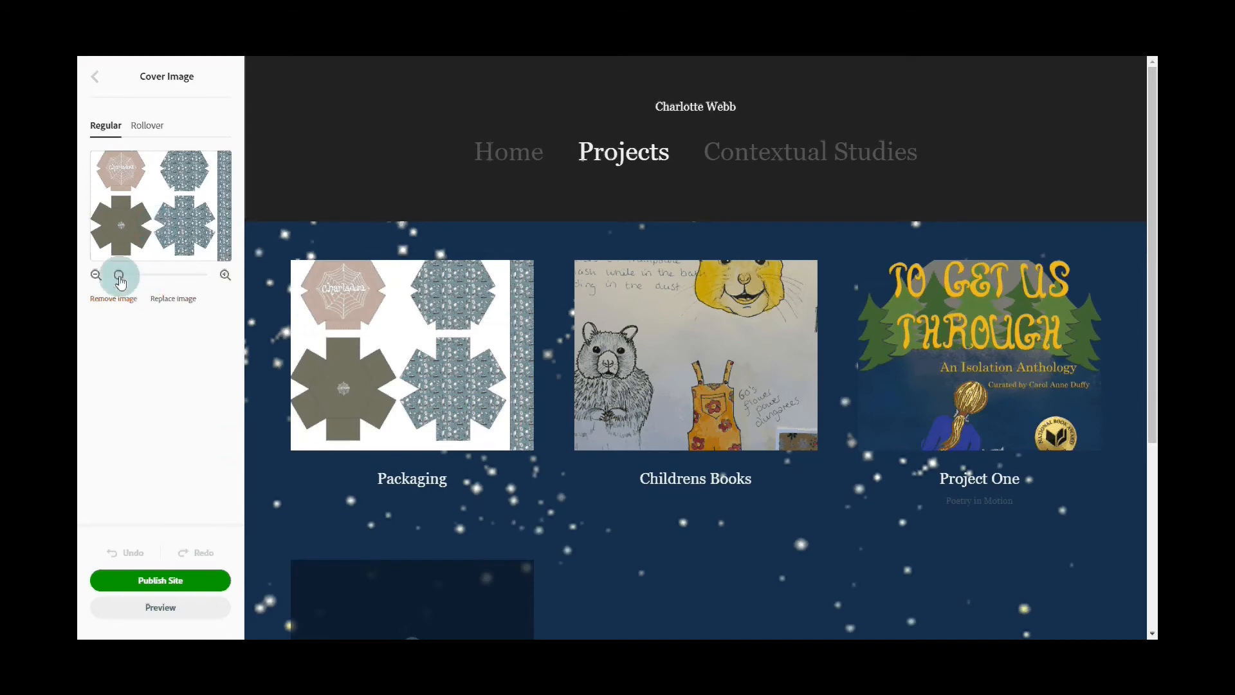
Step: Try zooming in on the Packaging cover image and return it to its original scale
left_click_drag(119, 275, 177, 276)
left_click(184, 331)
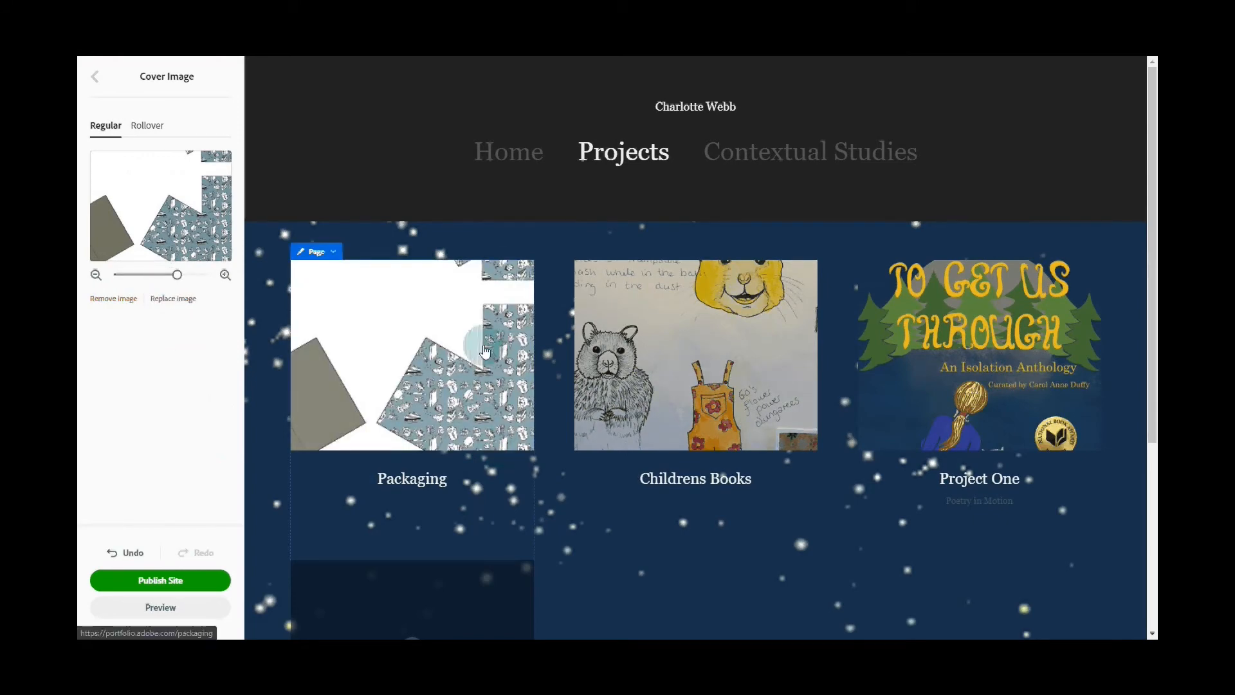
left_click_drag(177, 276, 118, 276)
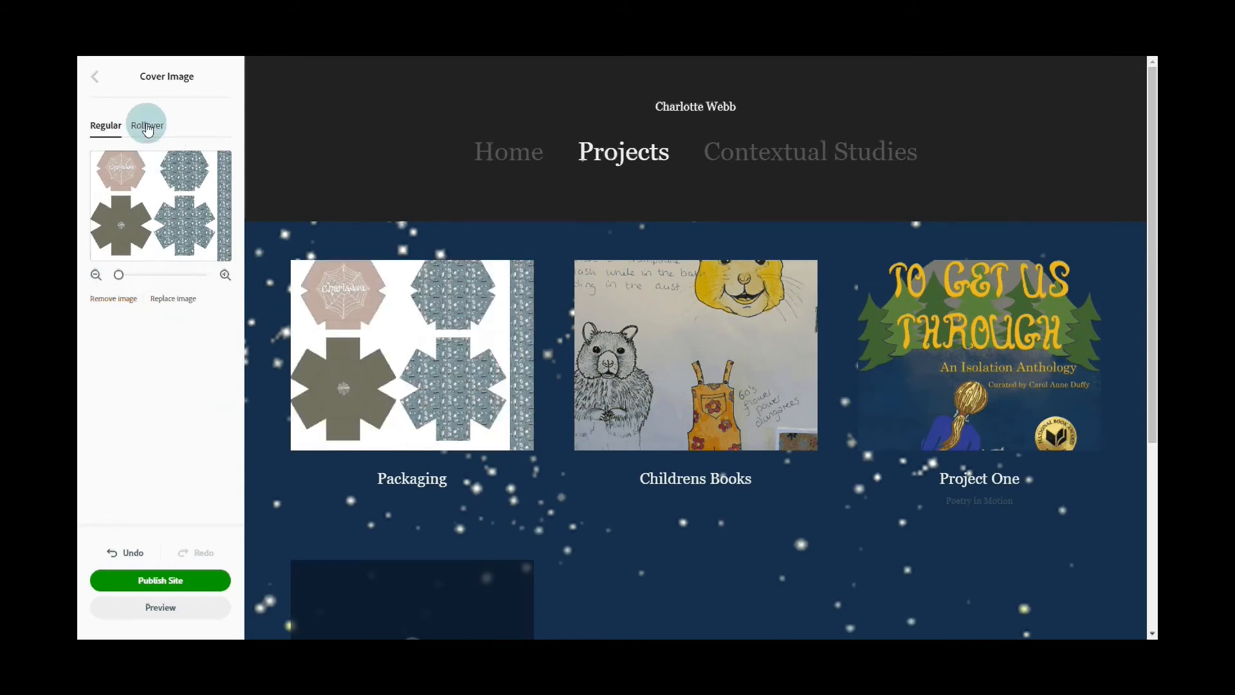
Step: Look at the rollover cover image option for the Packaging page and its image upload
left_click(147, 127)
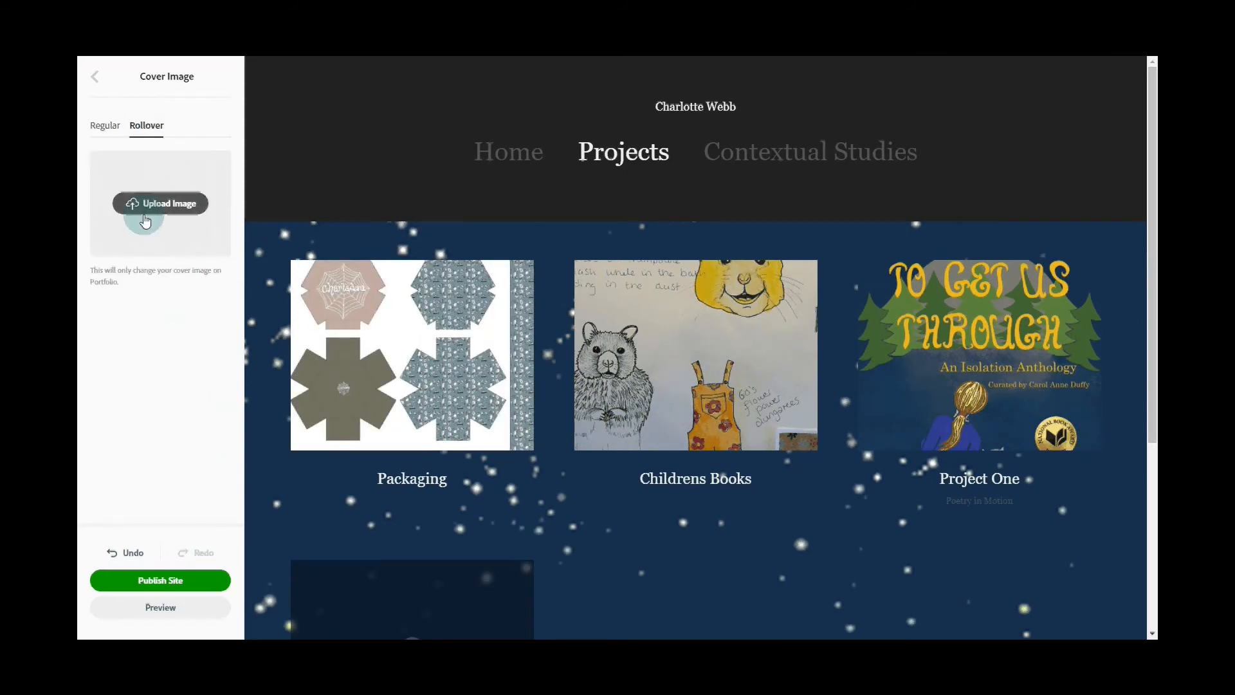
left_click(162, 204)
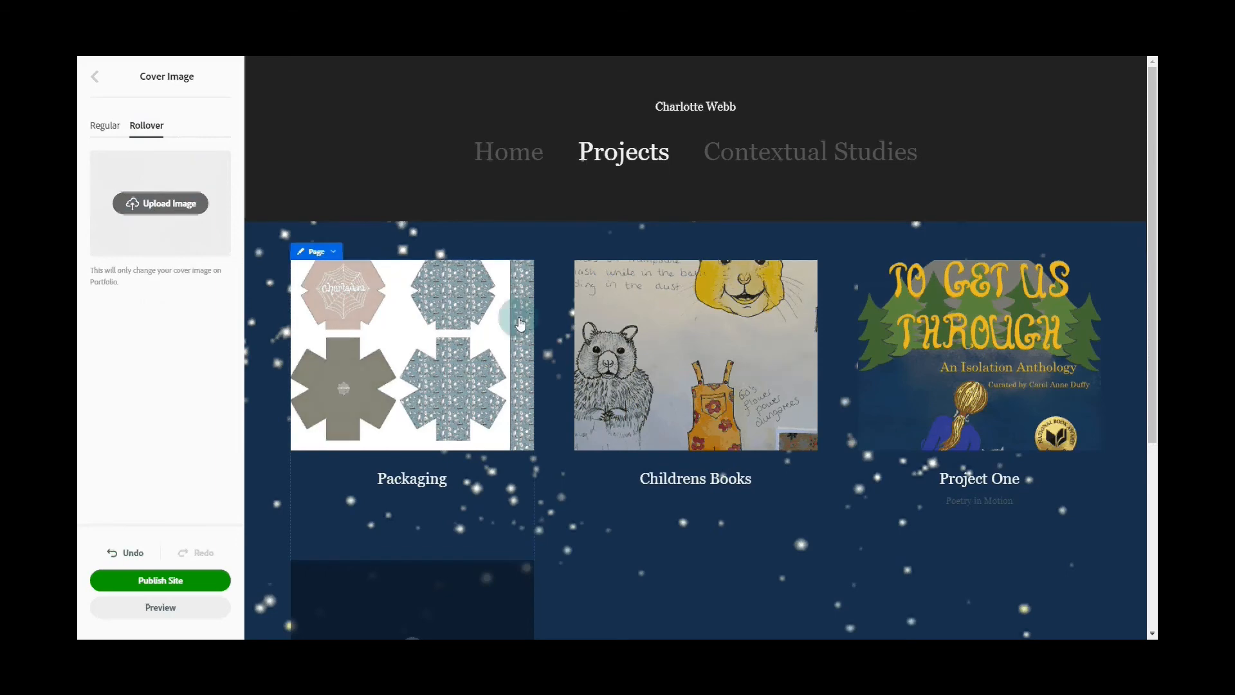
left_click(419, 378)
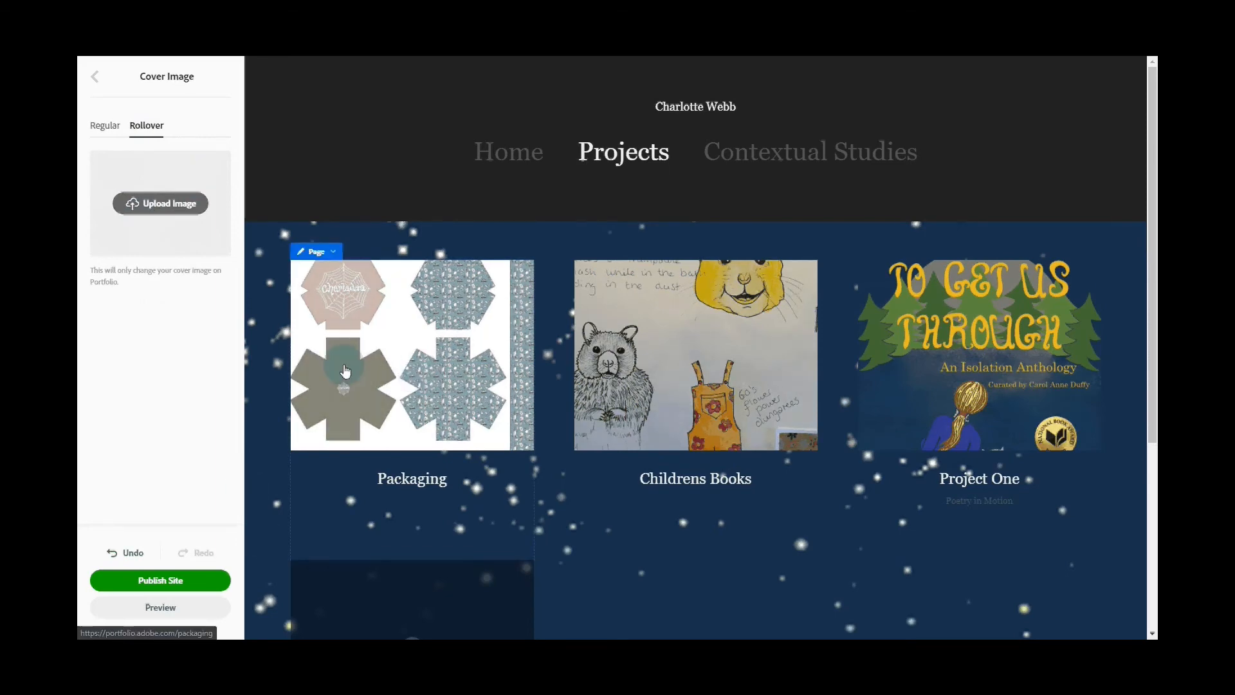
Step: Try showing sub-page titles in the site-wide navigation and hide them again
left_click(94, 77)
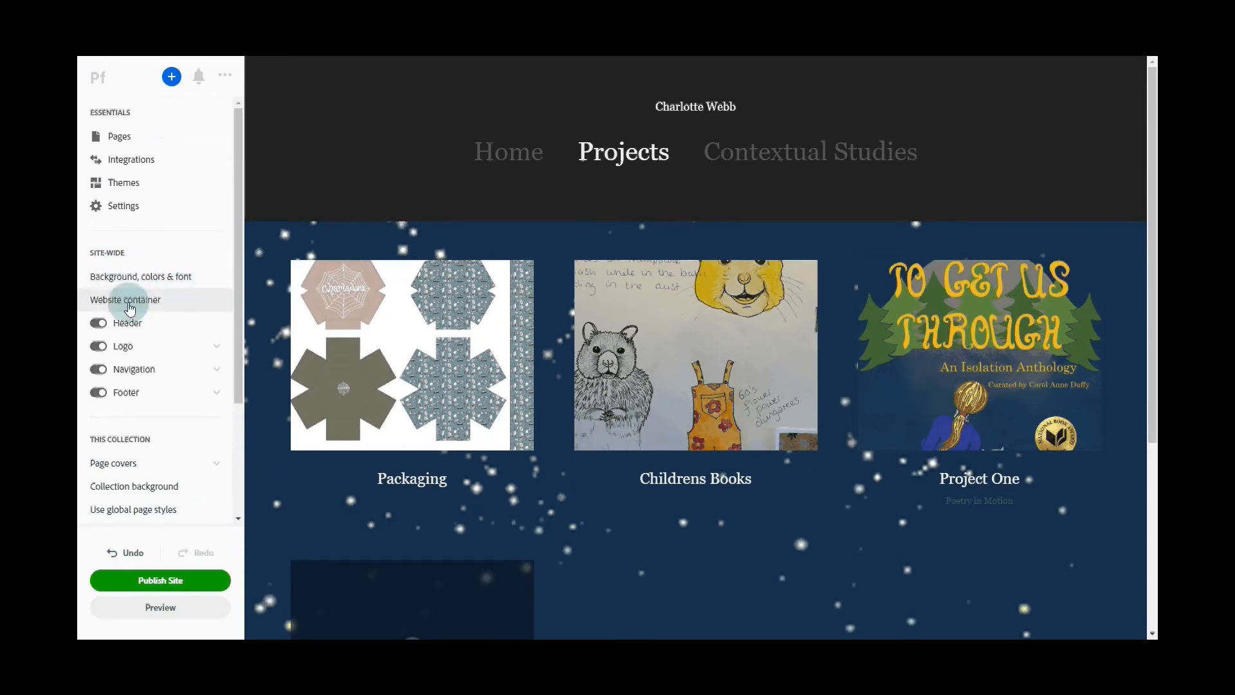
scroll(152, 350, "down", 1)
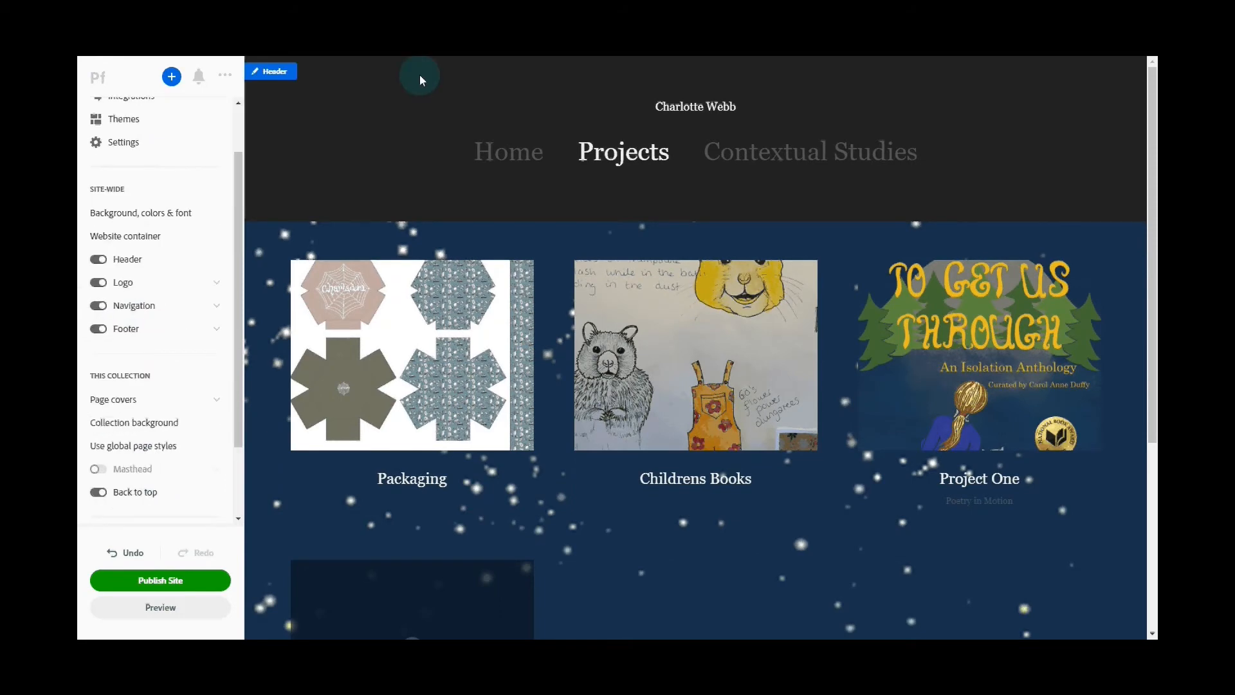
left_click(216, 305)
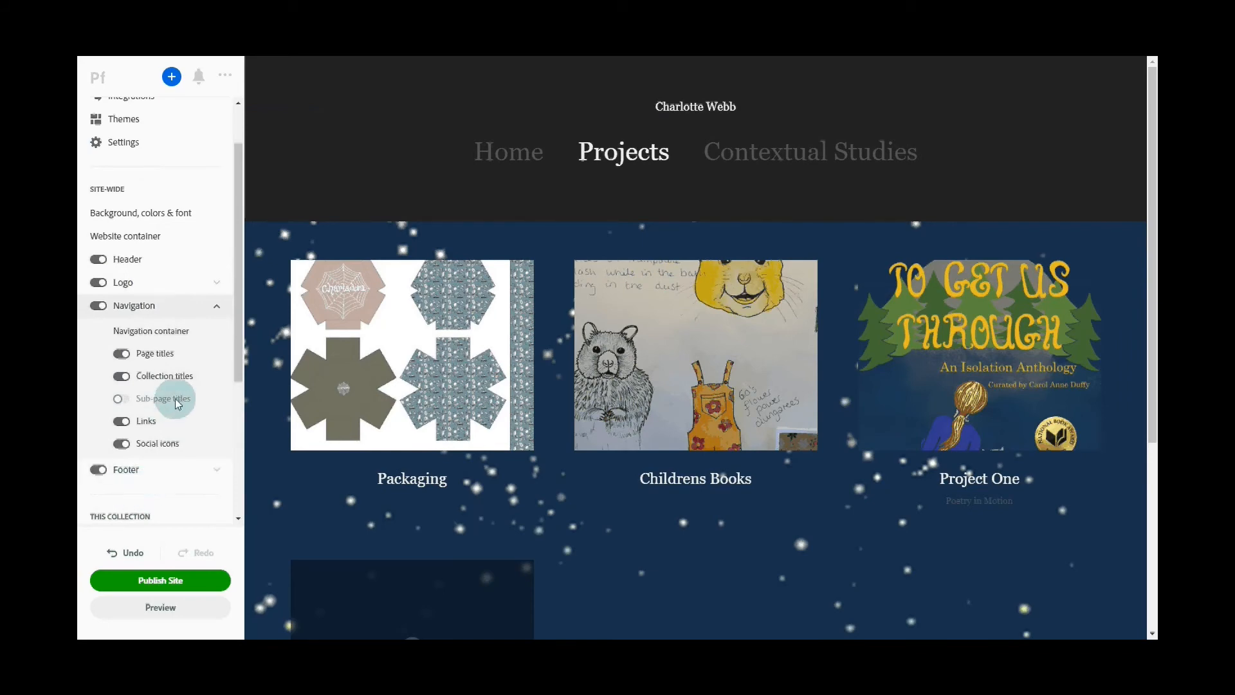
left_click(121, 399)
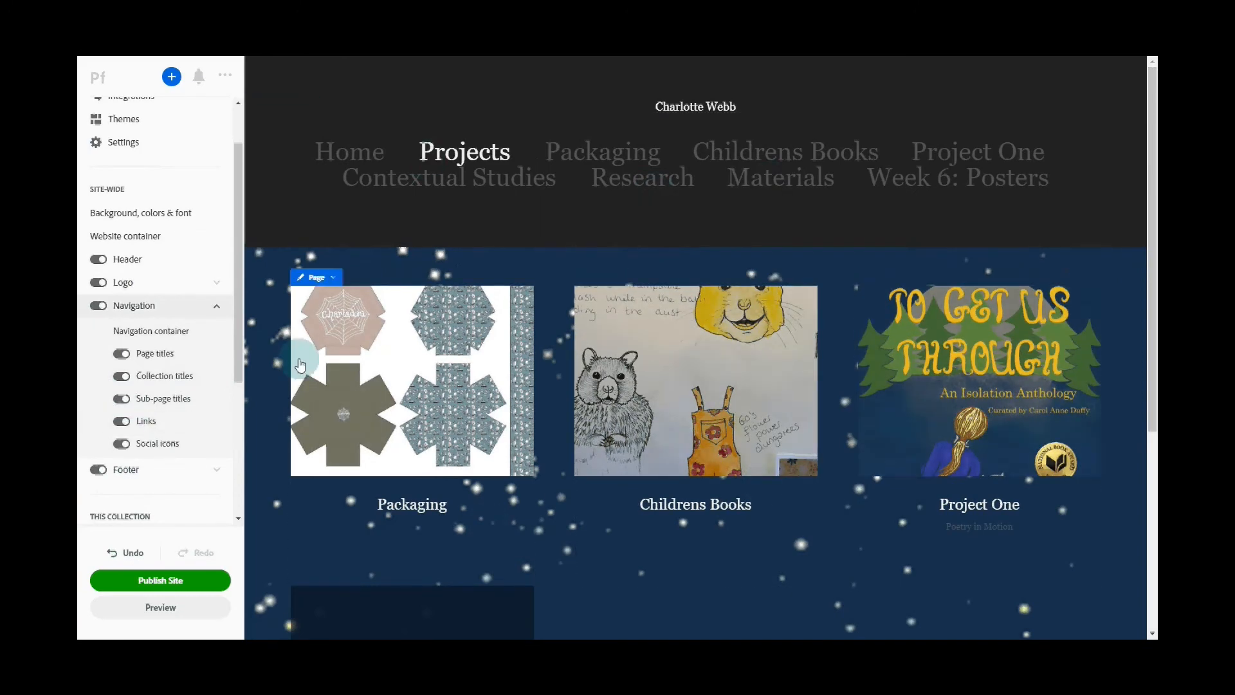
left_click(129, 401)
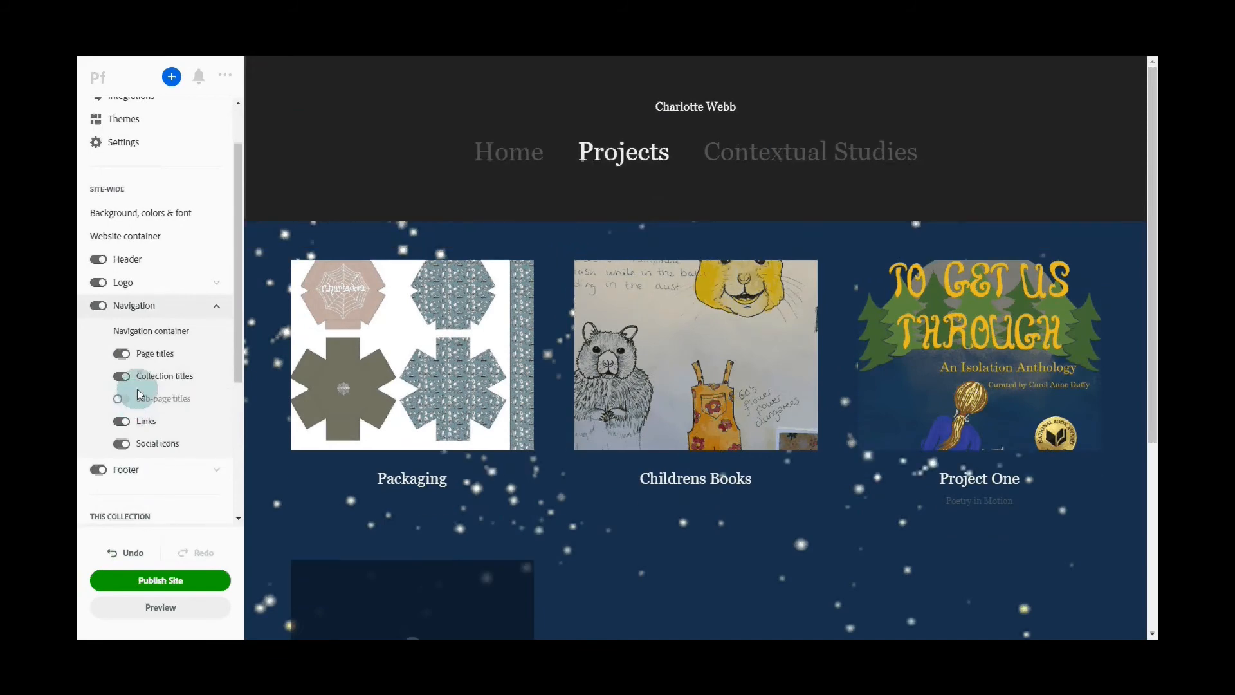
left_click(152, 481)
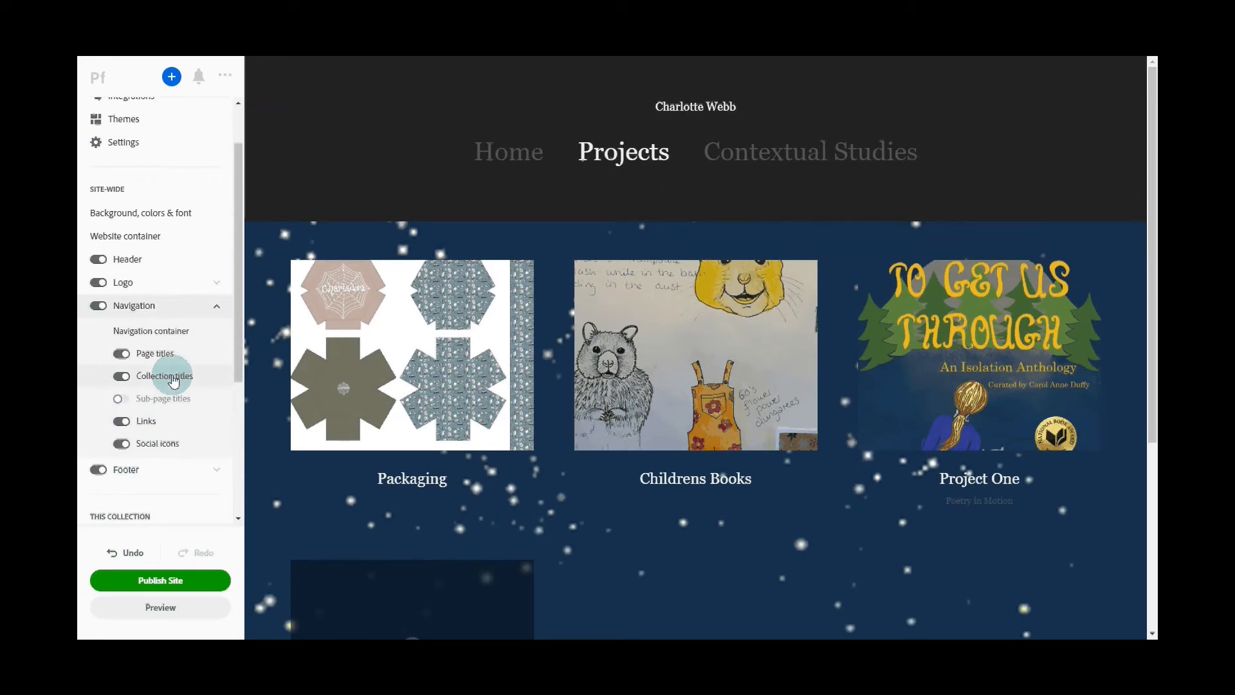
Step: Try hiding page titles in the site-wide navigation and show them again
left_click(122, 355)
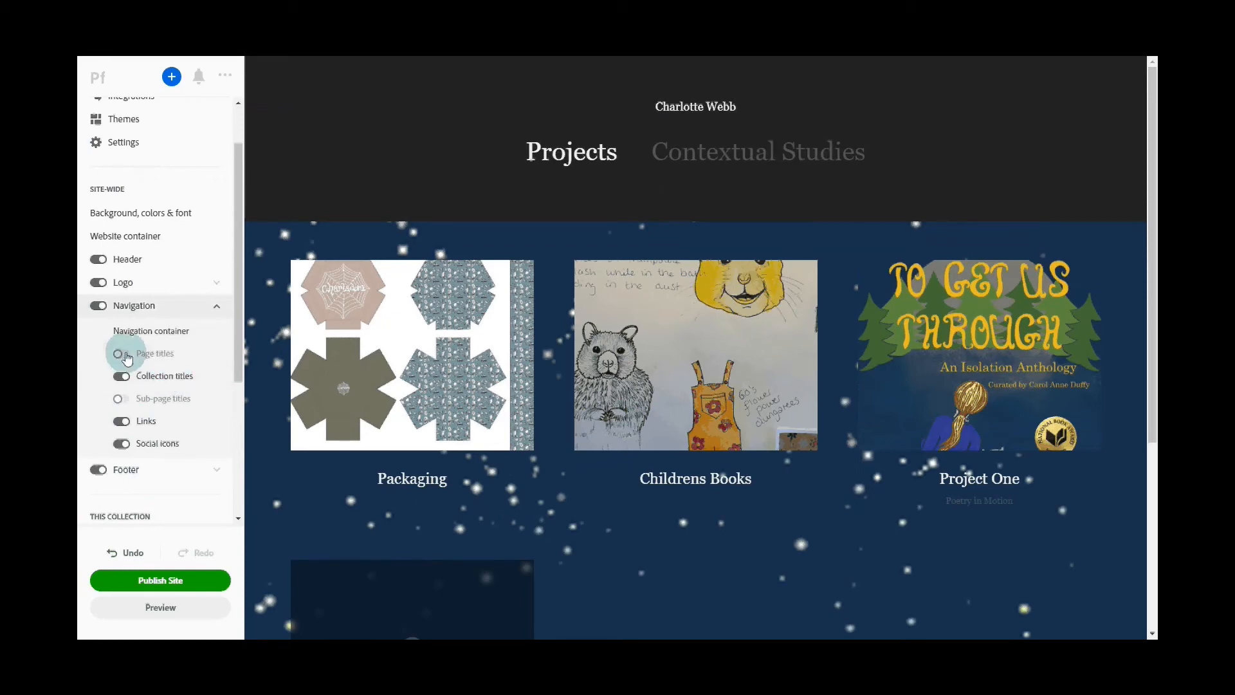
left_click(122, 354)
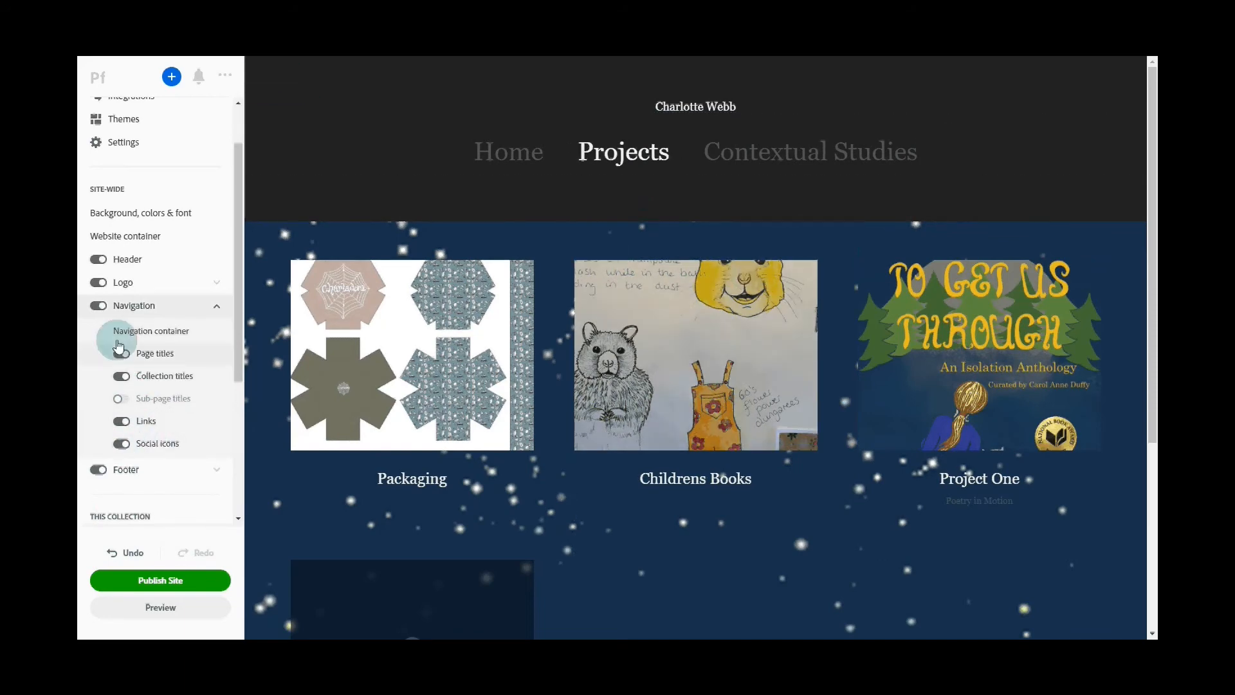
left_click(219, 309)
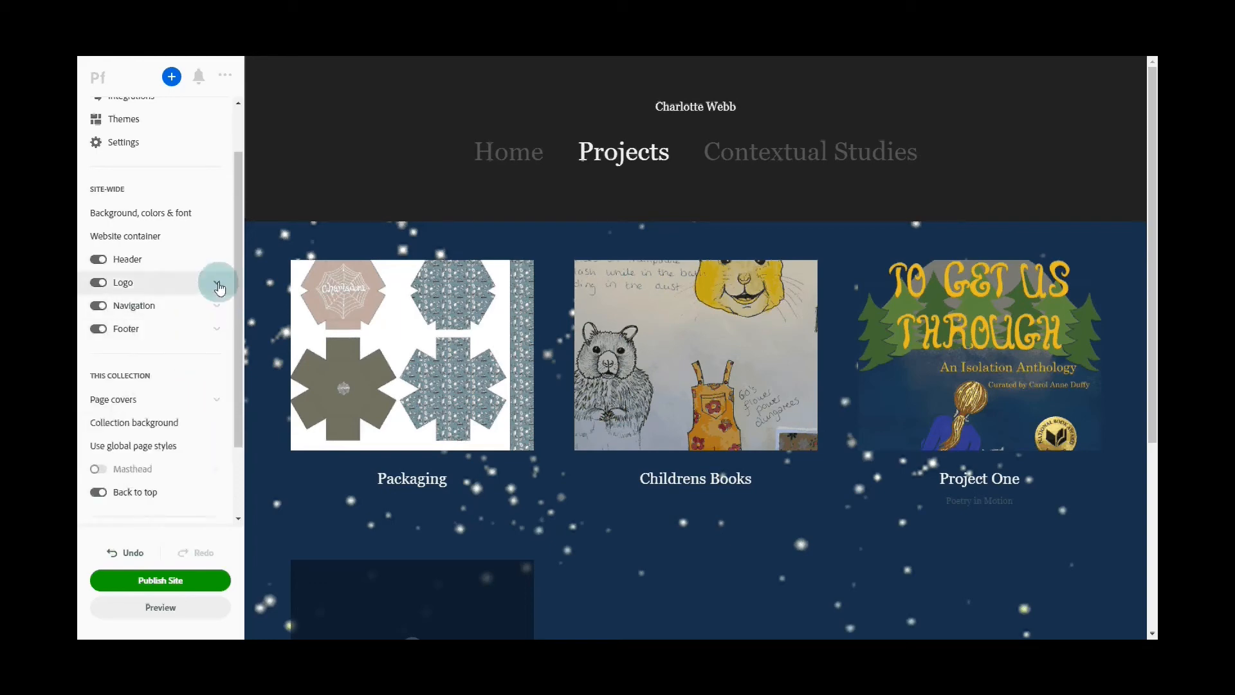
Step: Look at the site-wide logo options and the site name in the header
left_click(218, 285)
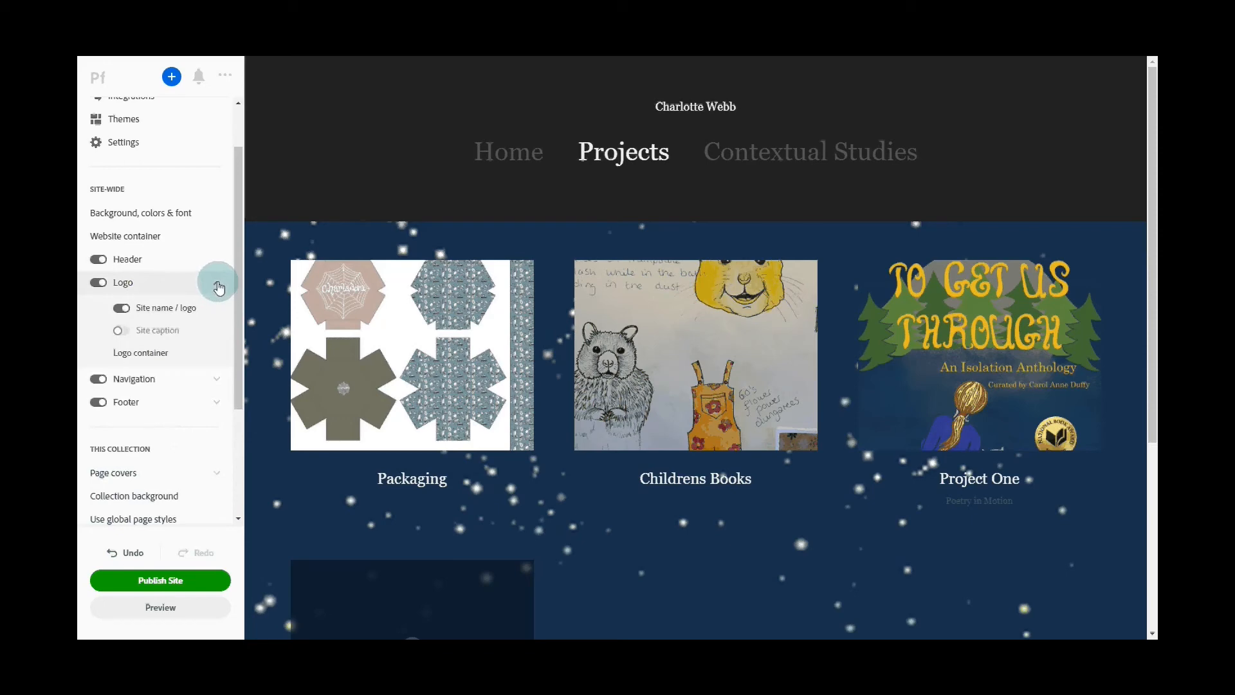
left_click(697, 101)
left_click(689, 107)
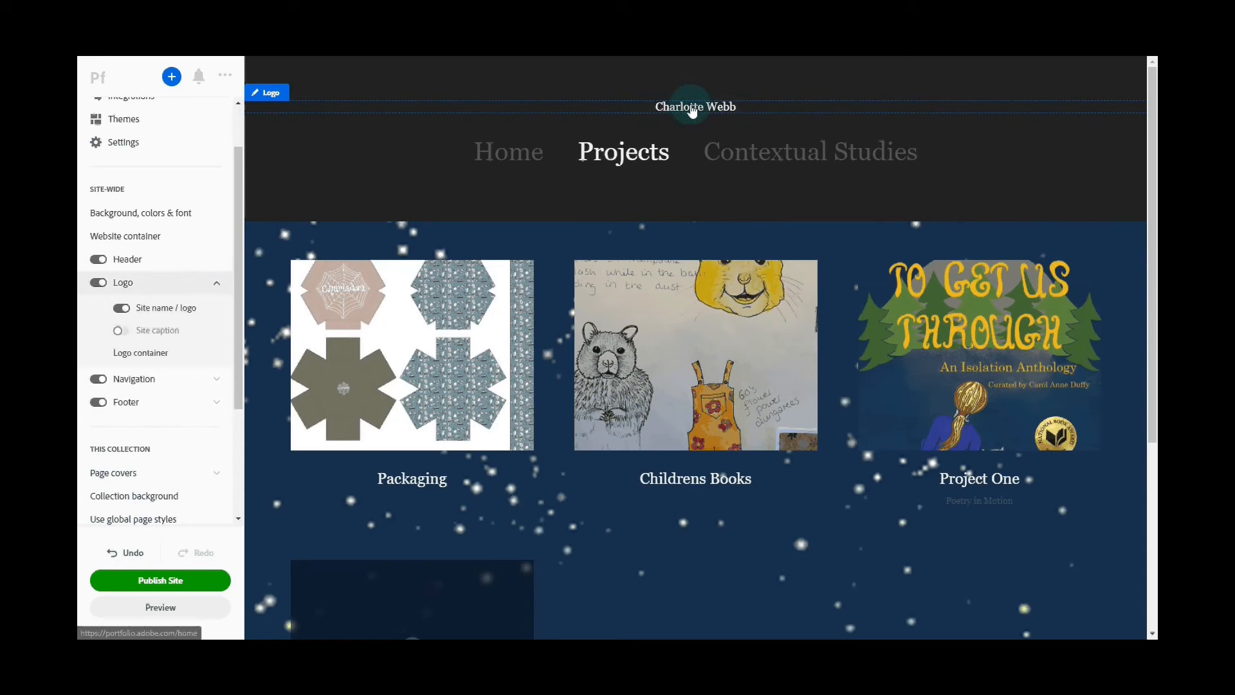
left_click(212, 285)
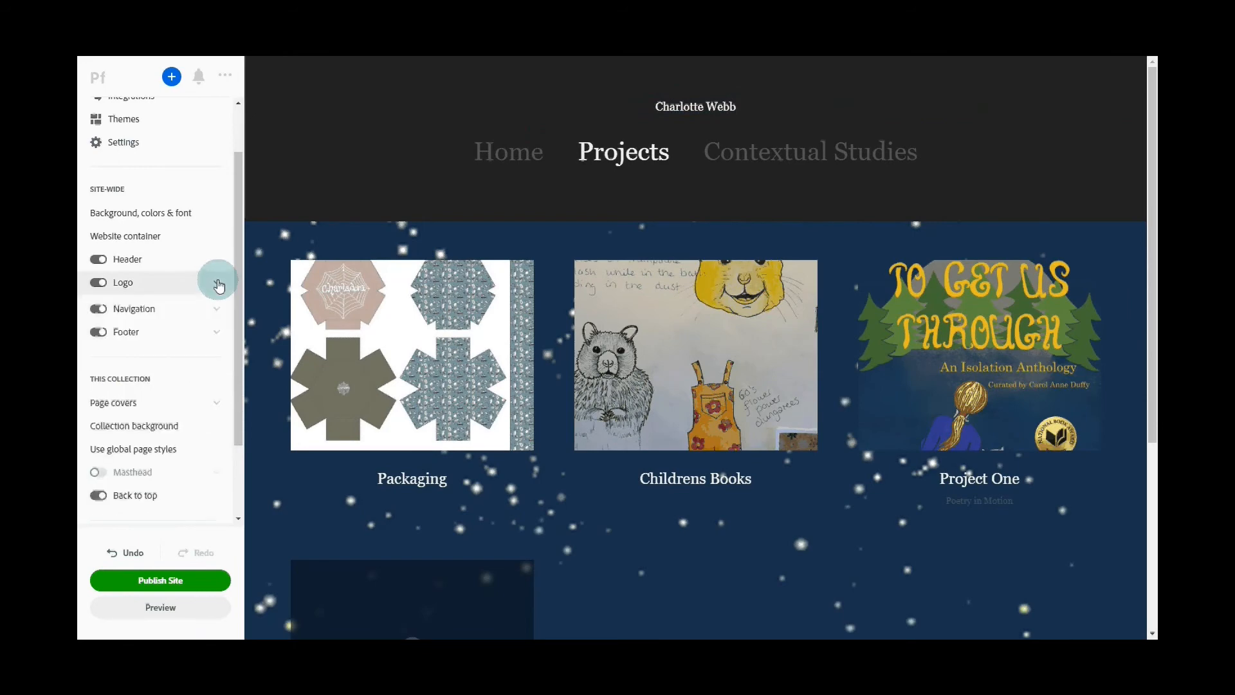
Step: Set the site-wide color scheme to Light and the font to Verdana
left_click(166, 213)
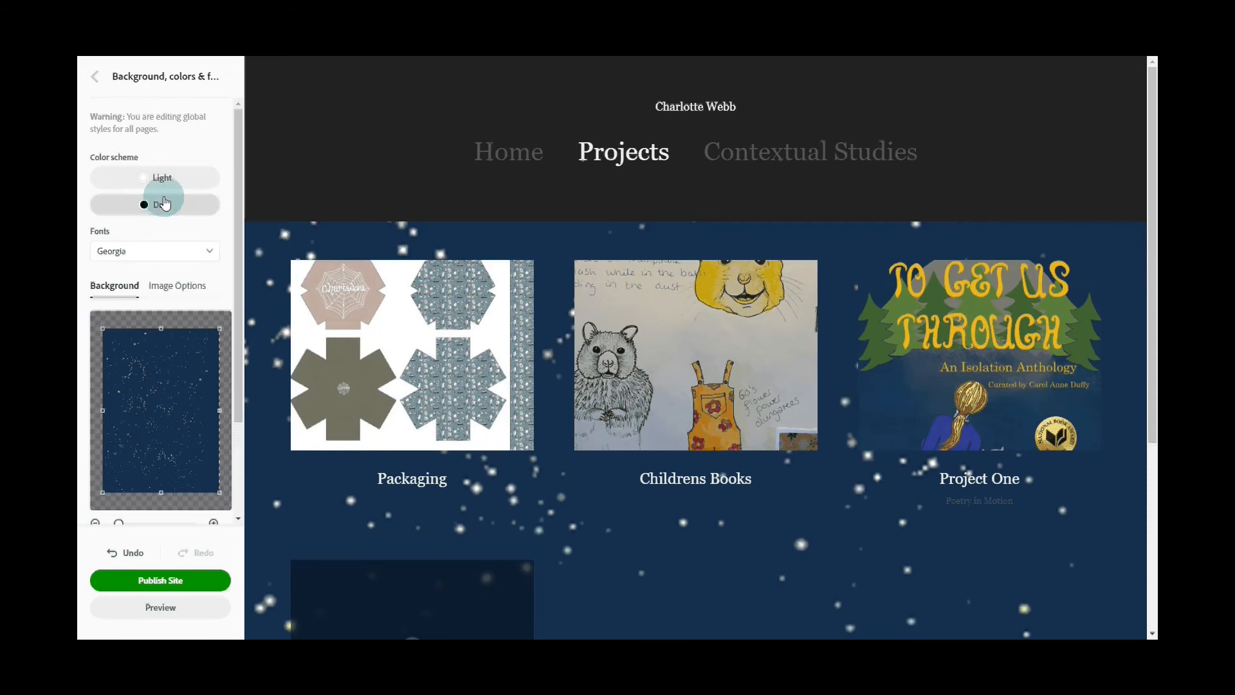
left_click(162, 178)
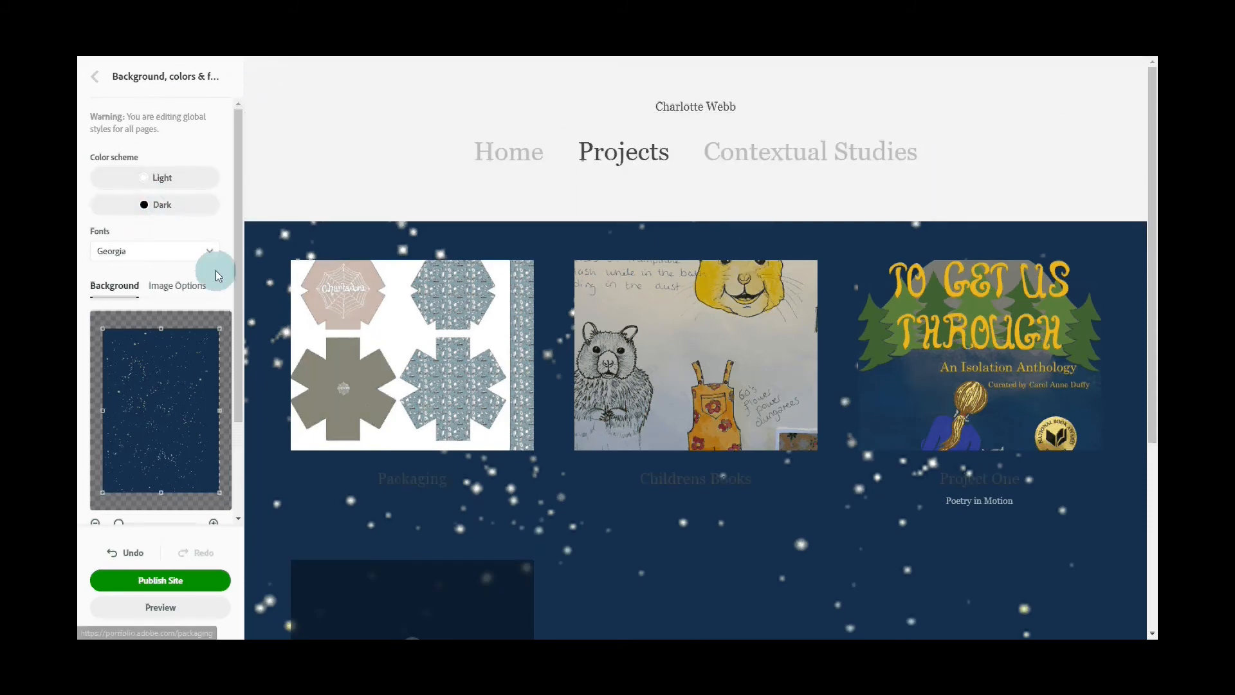
left_click(193, 251)
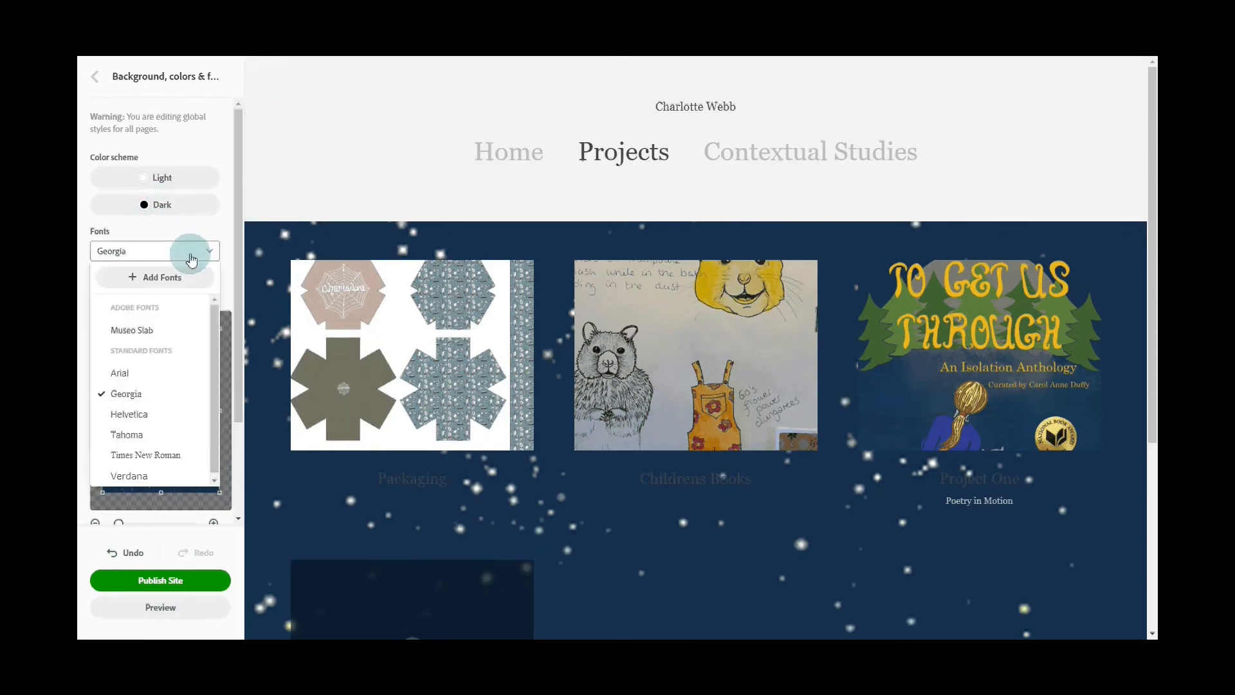
left_click(130, 476)
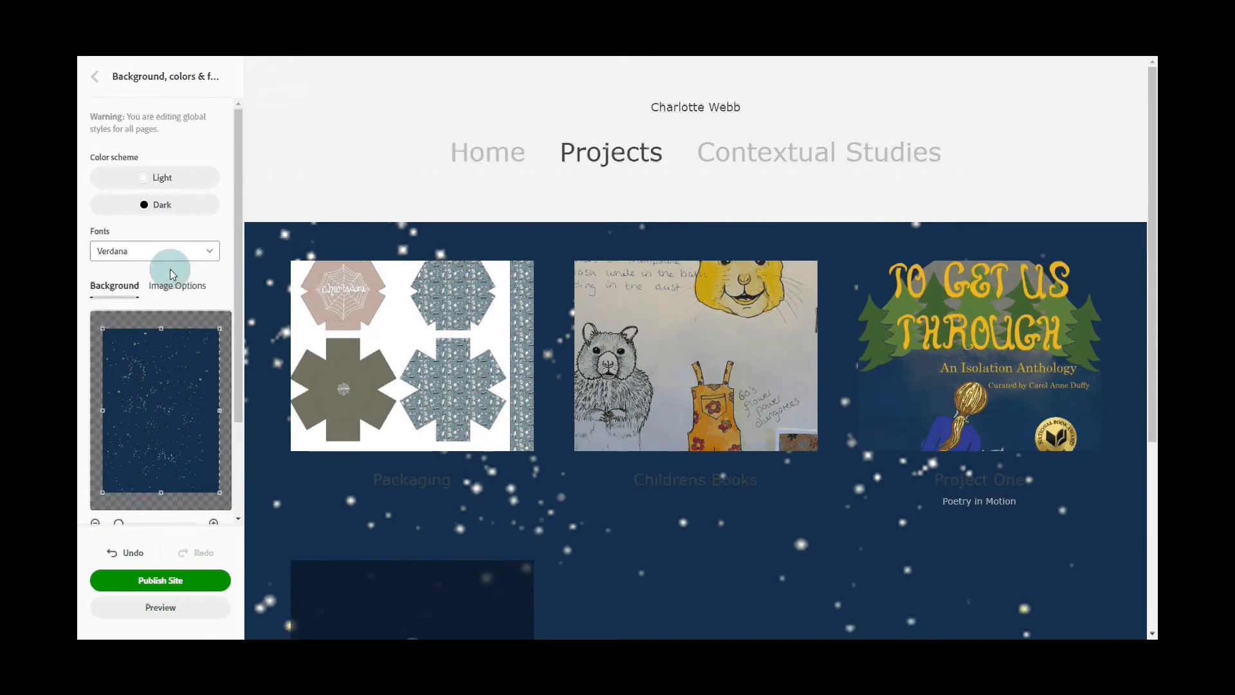
Step: Remove the site-wide background image and set the background color to bright red
scroll(171, 268, "down", 2)
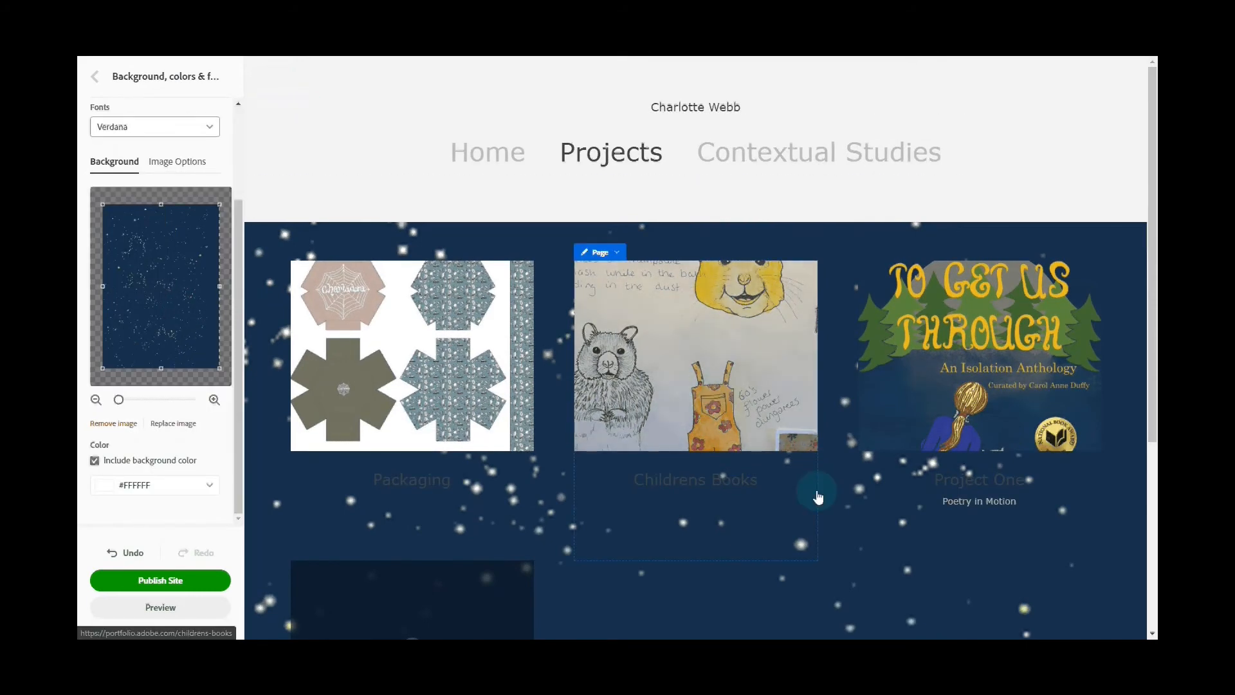
left_click(172, 552)
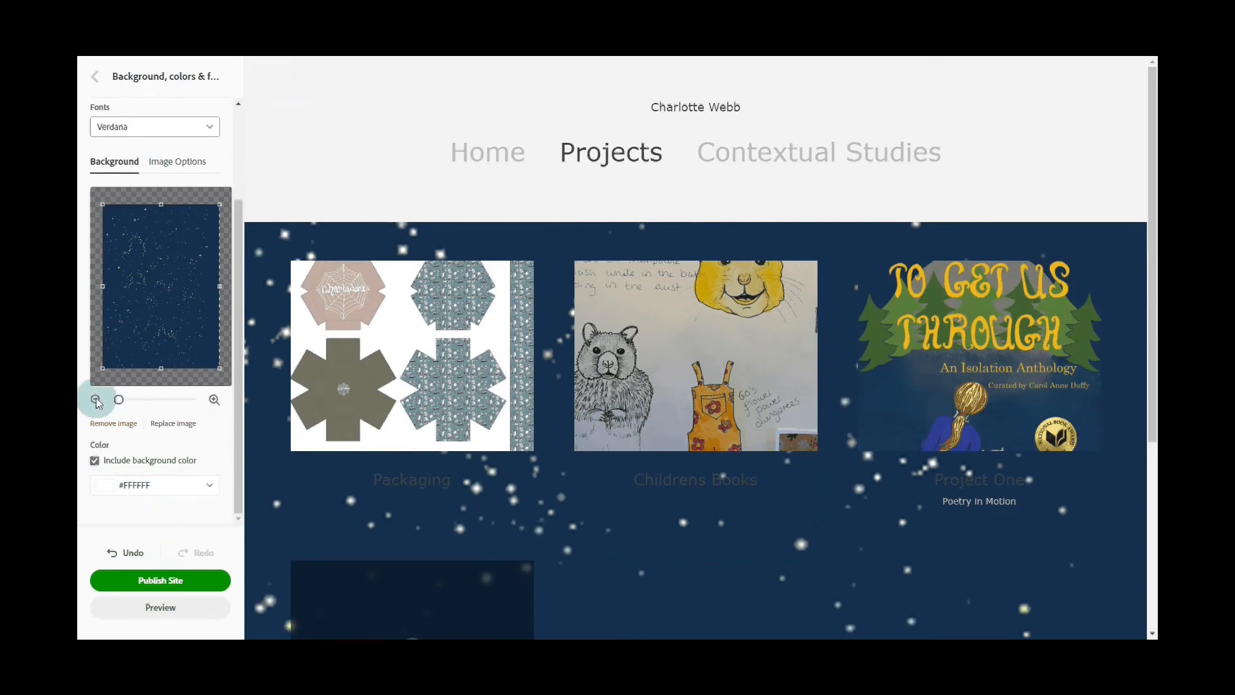
left_click(128, 424)
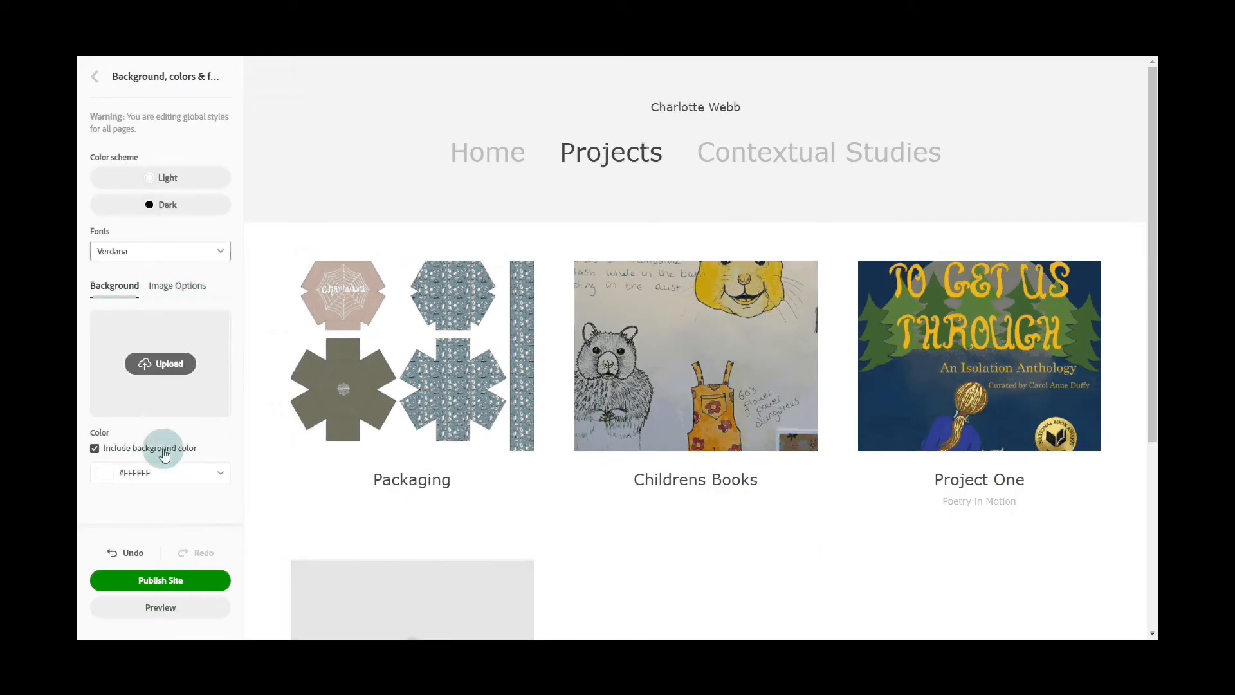
left_click(172, 472)
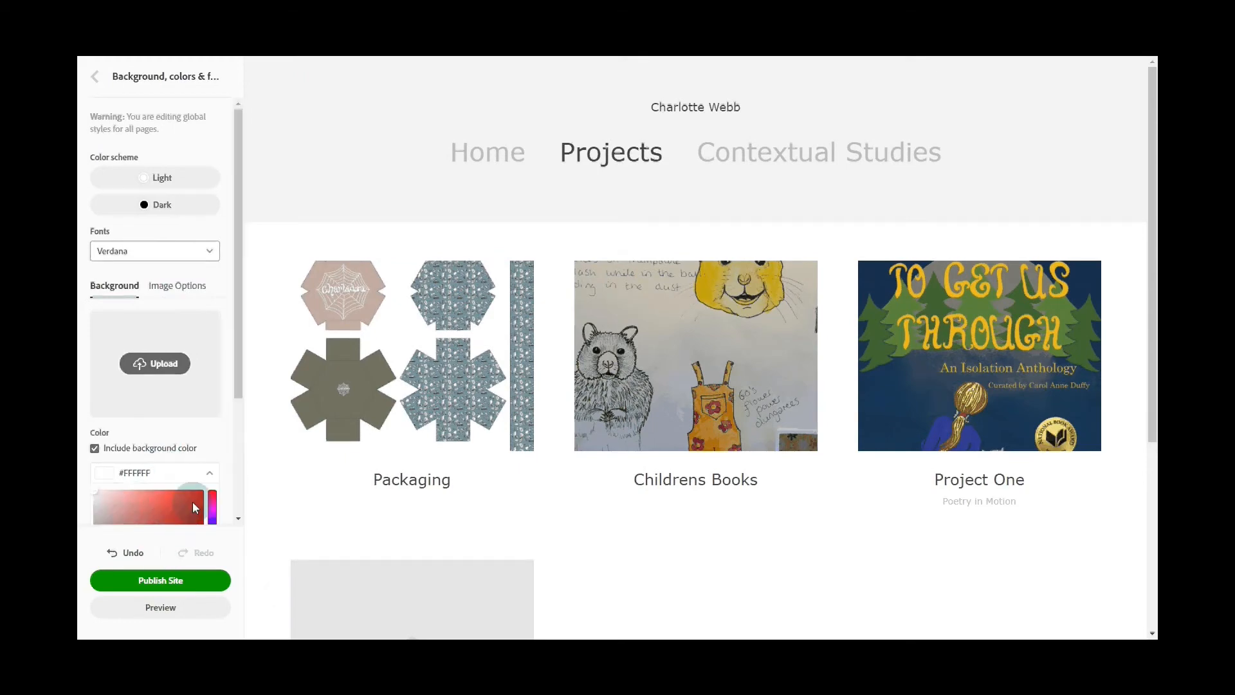
left_click(198, 494)
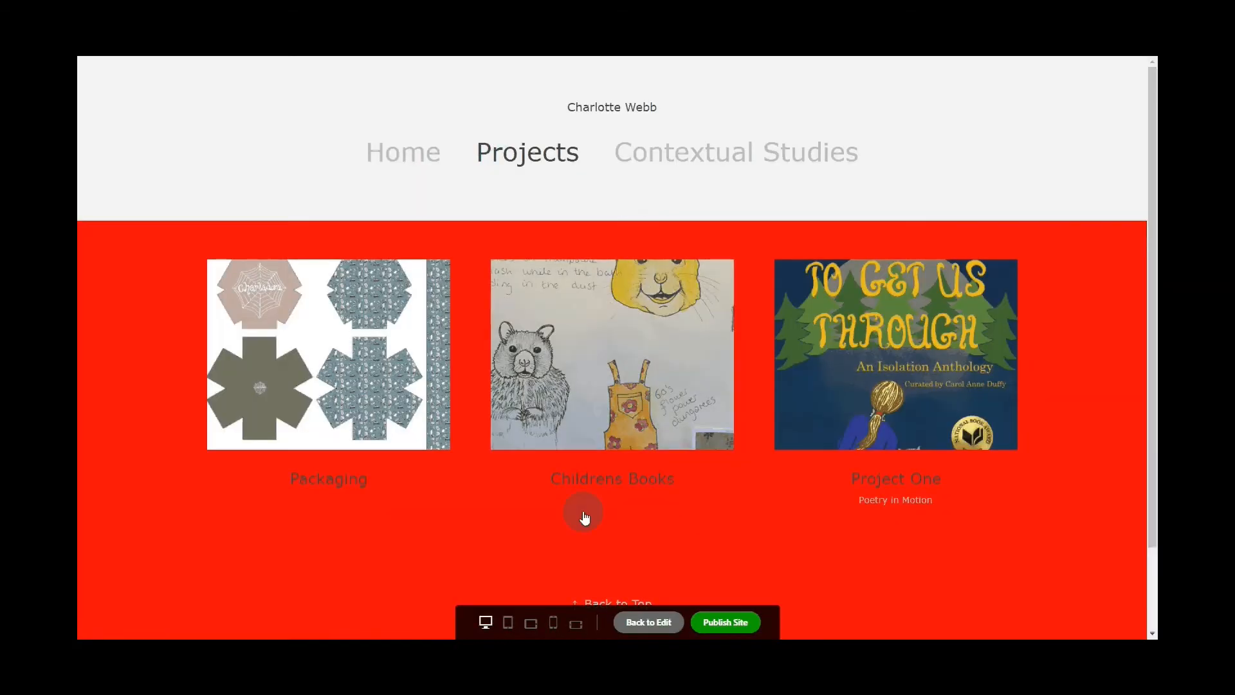
Step: Check the Contextual Studies and Home pages in the site preview, and look over the page list back in the editor
left_click(711, 152)
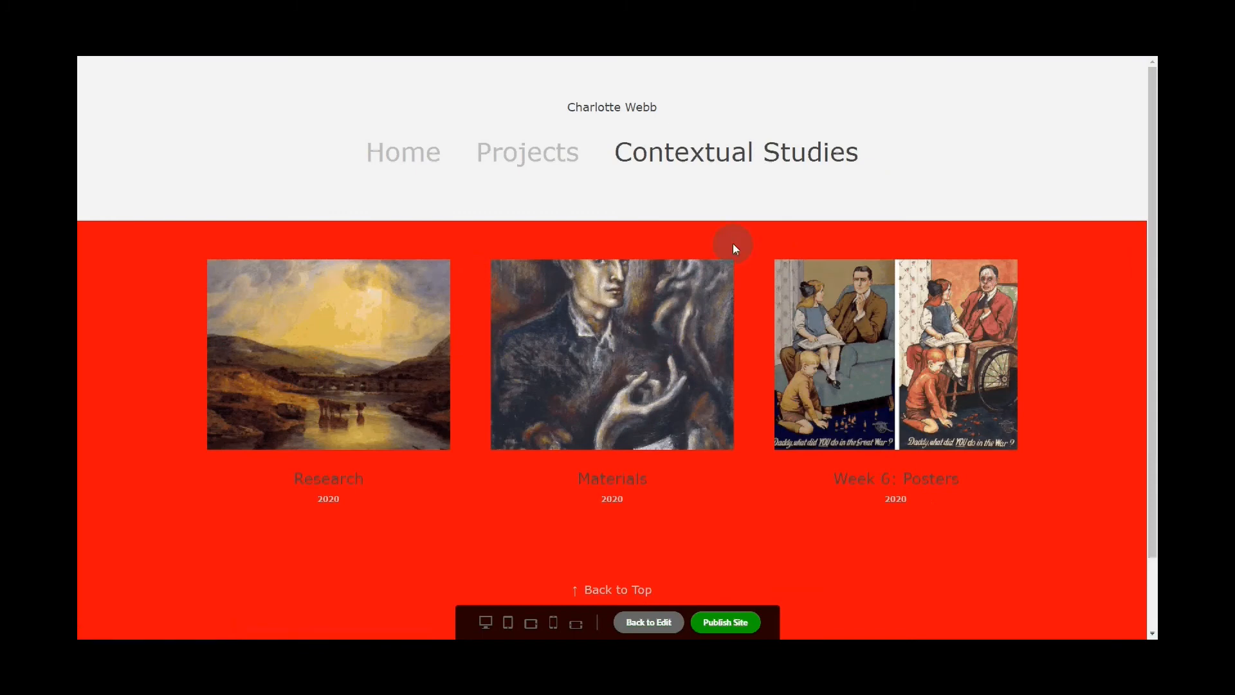
left_click(430, 160)
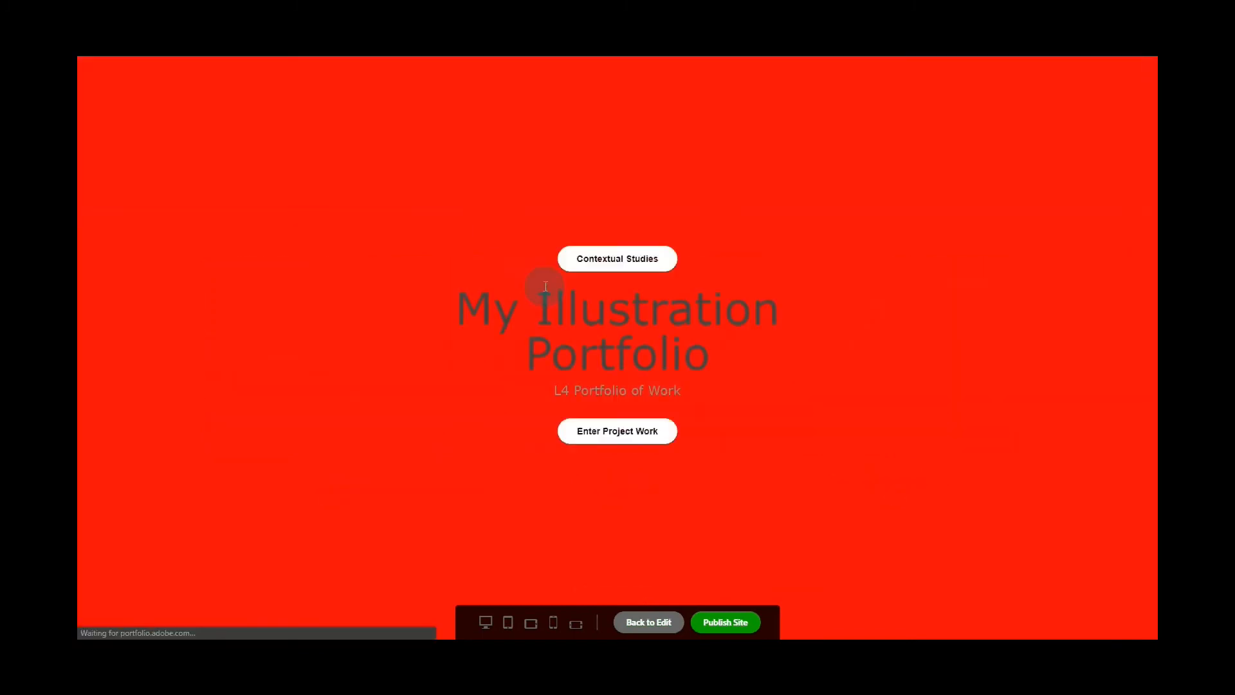
left_click(639, 625)
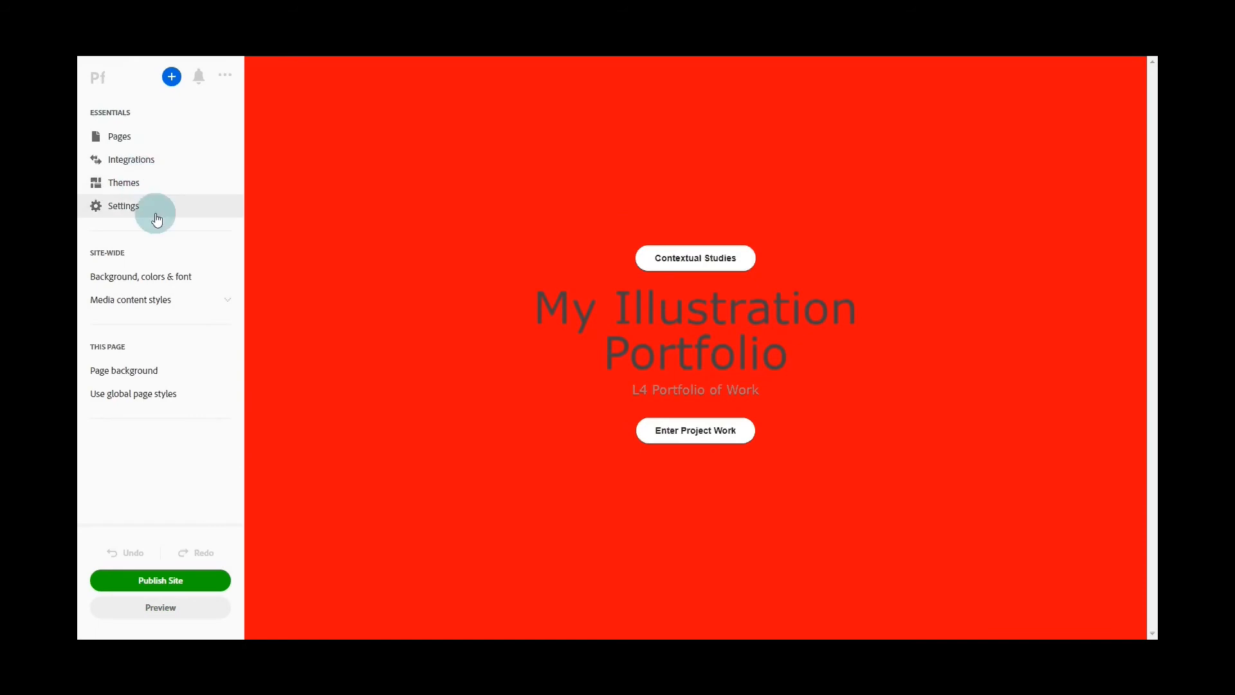
left_click(121, 136)
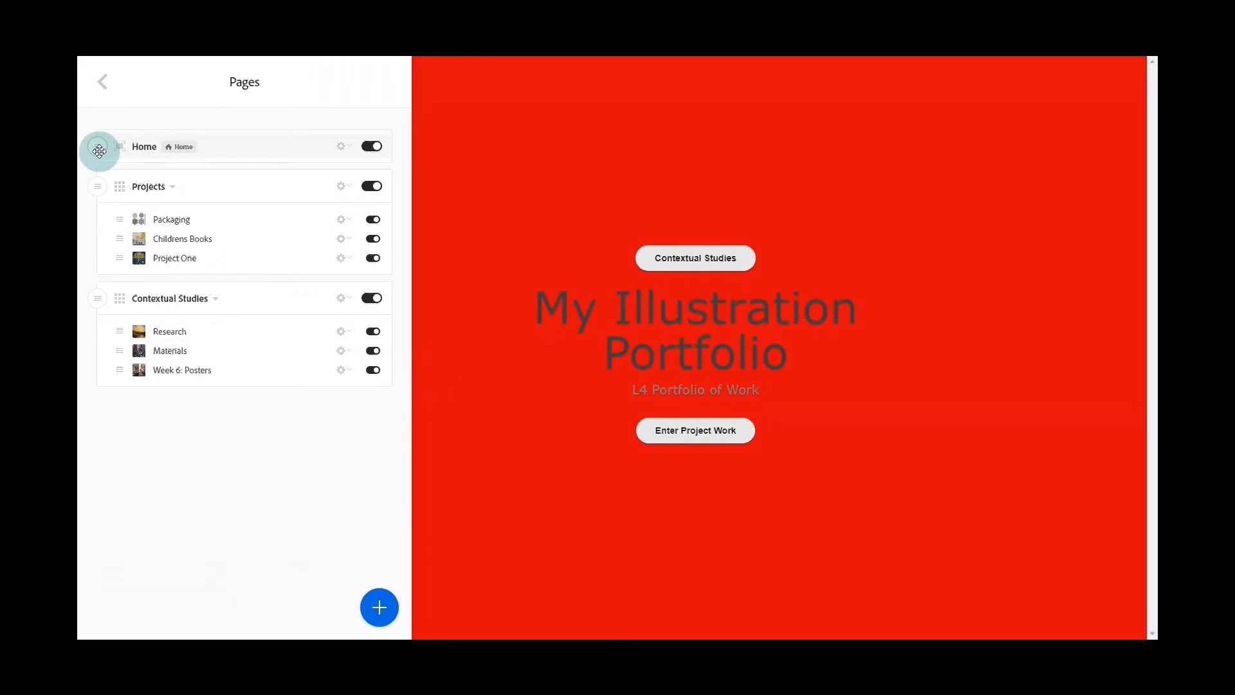
left_click(105, 84)
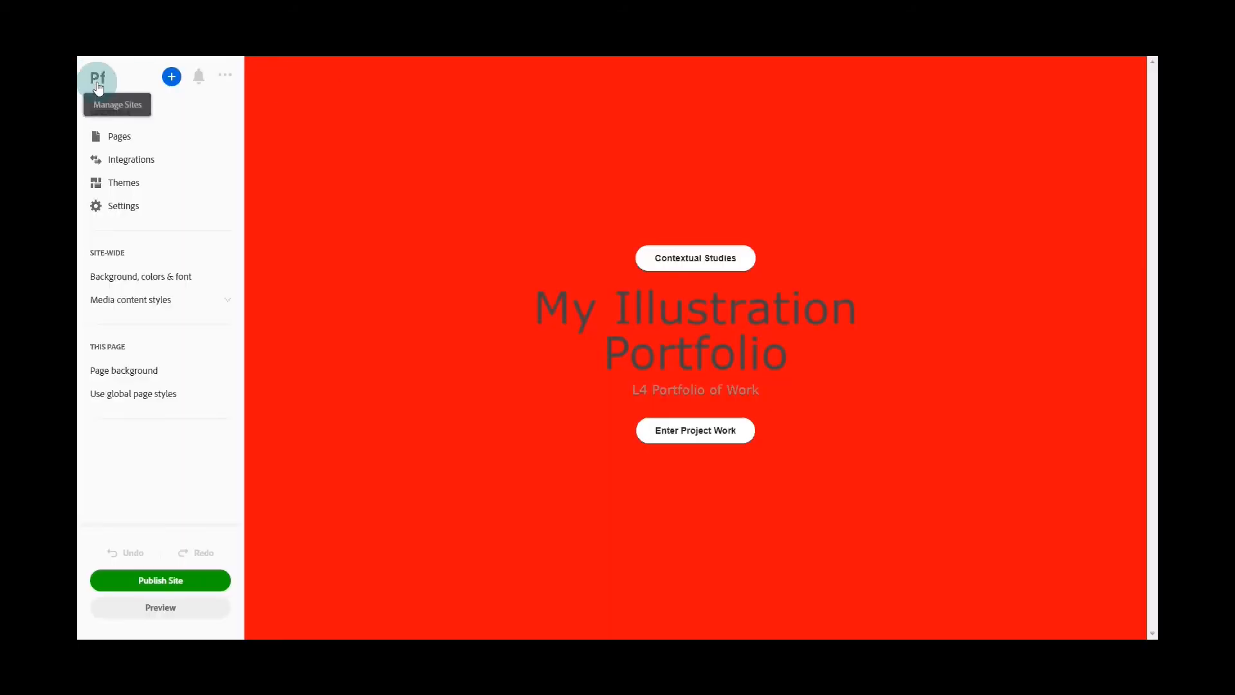
Step: Go to the site manager and permanently delete the draft site updated a minute ago
left_click(97, 82)
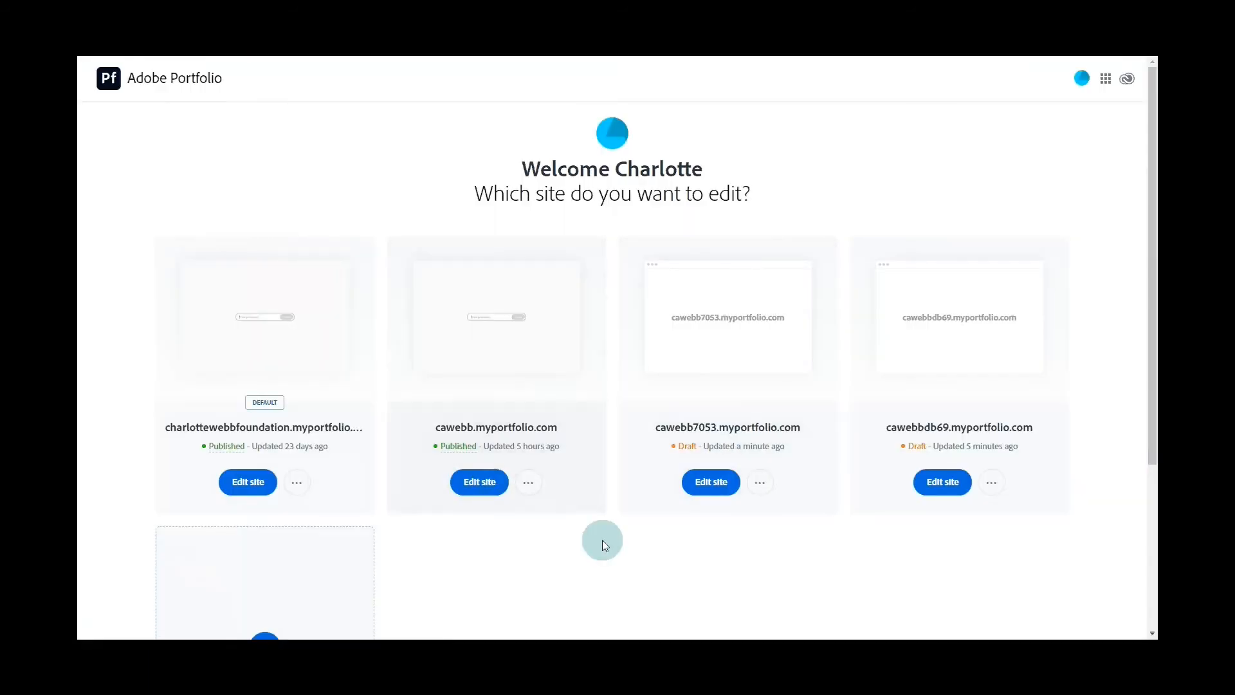
scroll(617, 553, "down", 2)
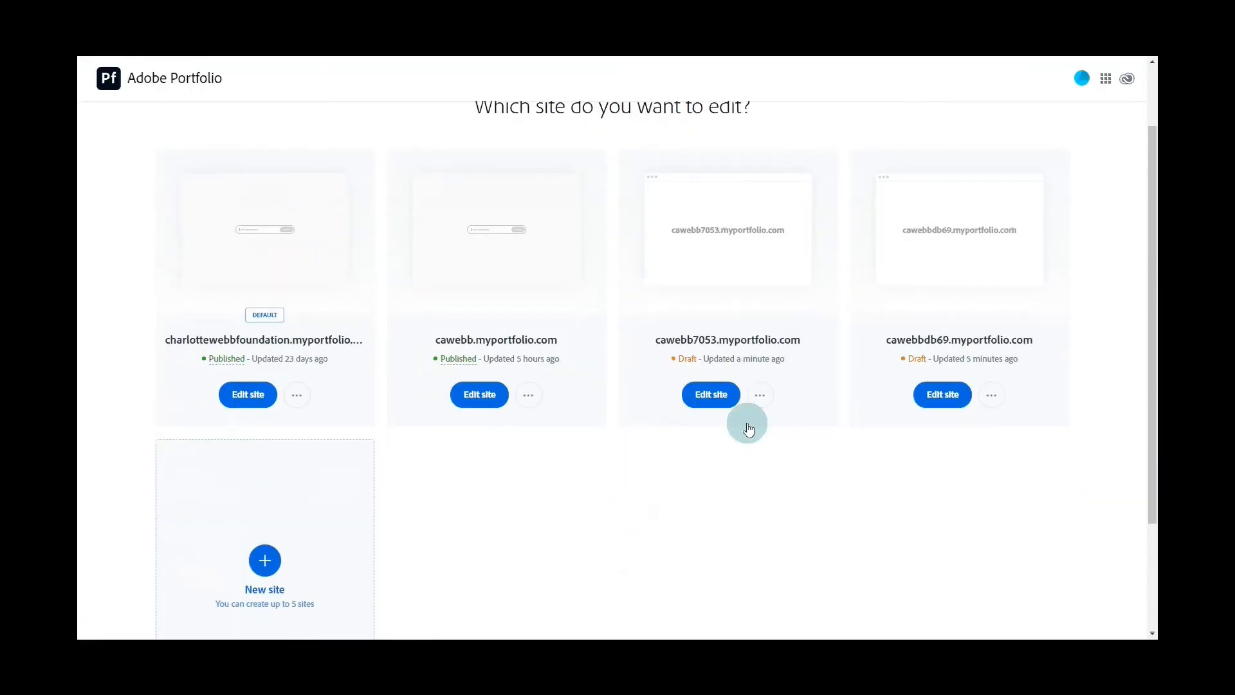
left_click(760, 394)
left_click(798, 432)
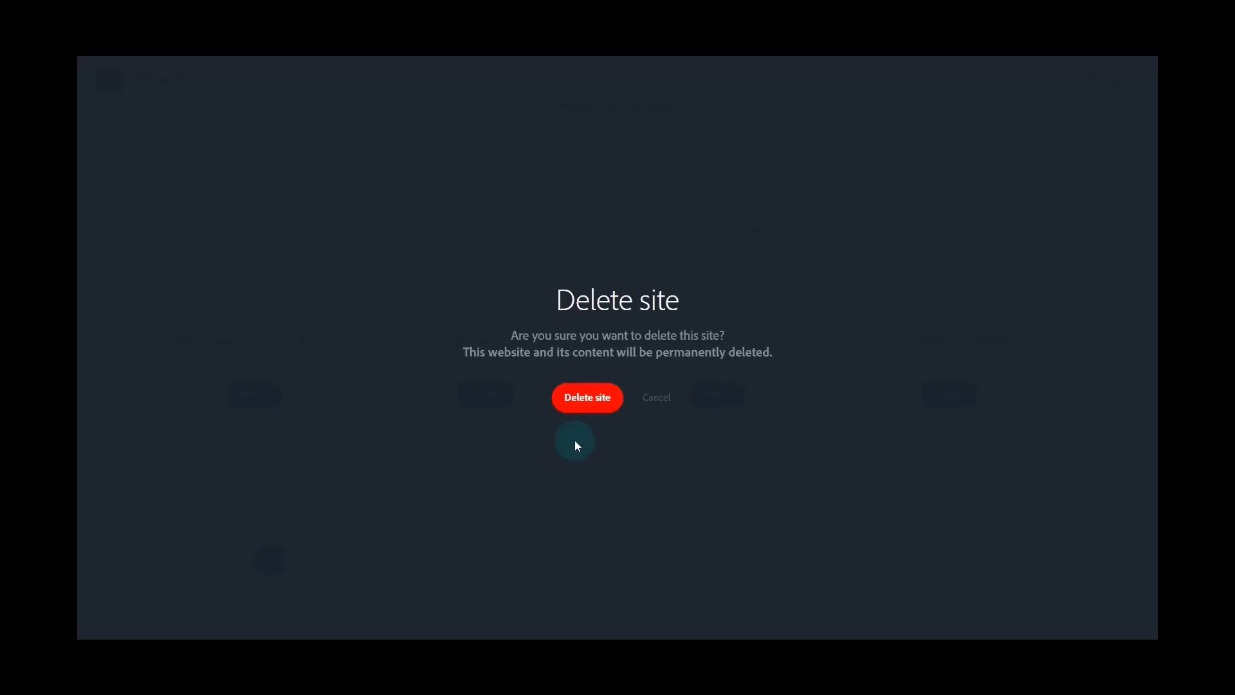
left_click(584, 397)
left_click(600, 392)
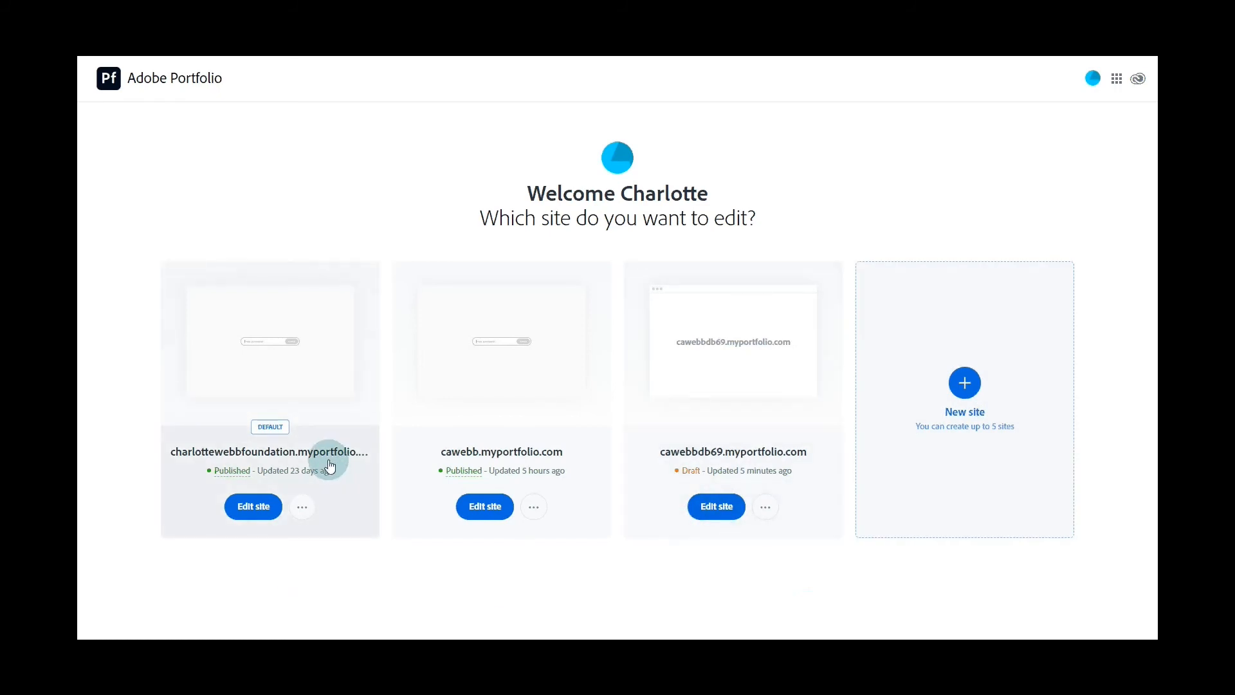
Step: Permanently delete the remaining draft site from the site manager
left_click(766, 514)
left_click(798, 544)
left_click(588, 402)
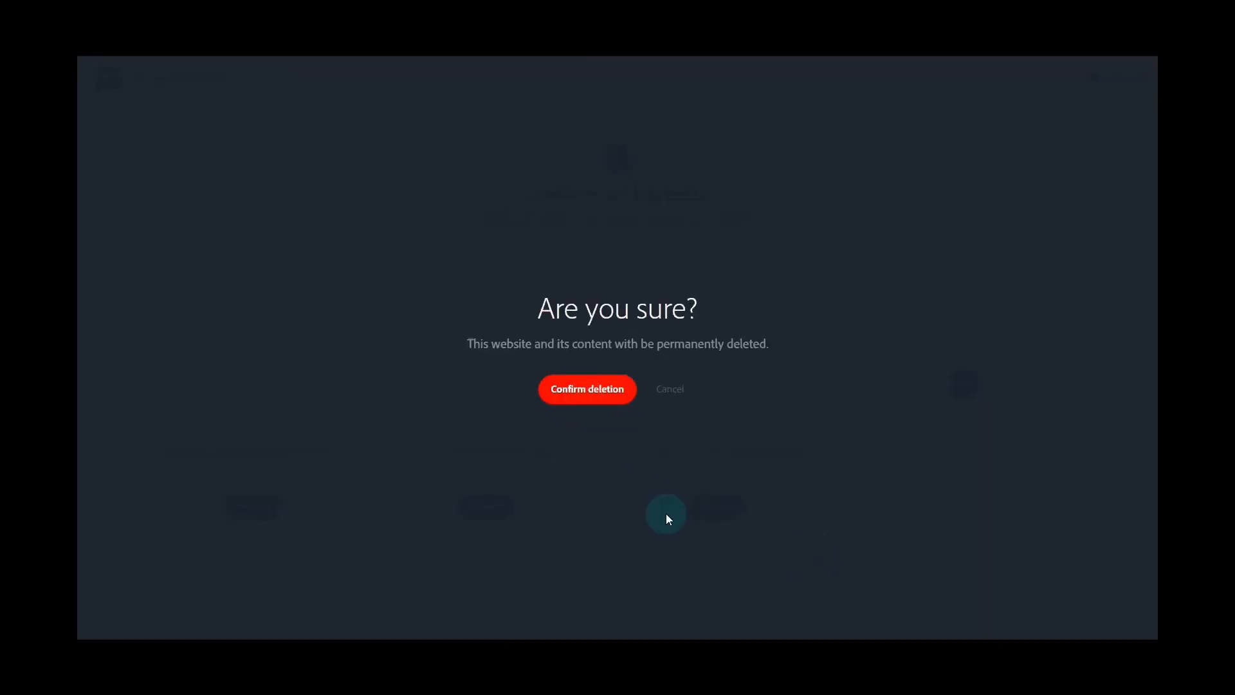
left_click(591, 399)
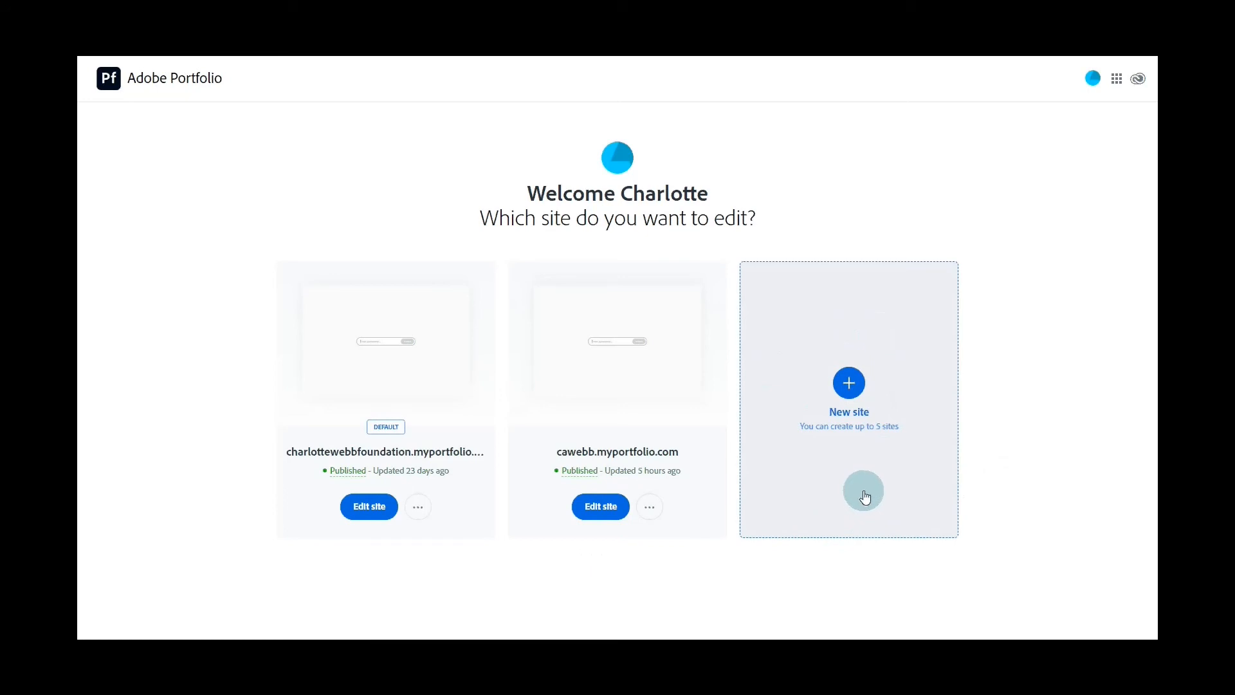
Step: Open the published site updated 5 hours ago for editing and examine its collections and pages in the page list
left_click(600, 509)
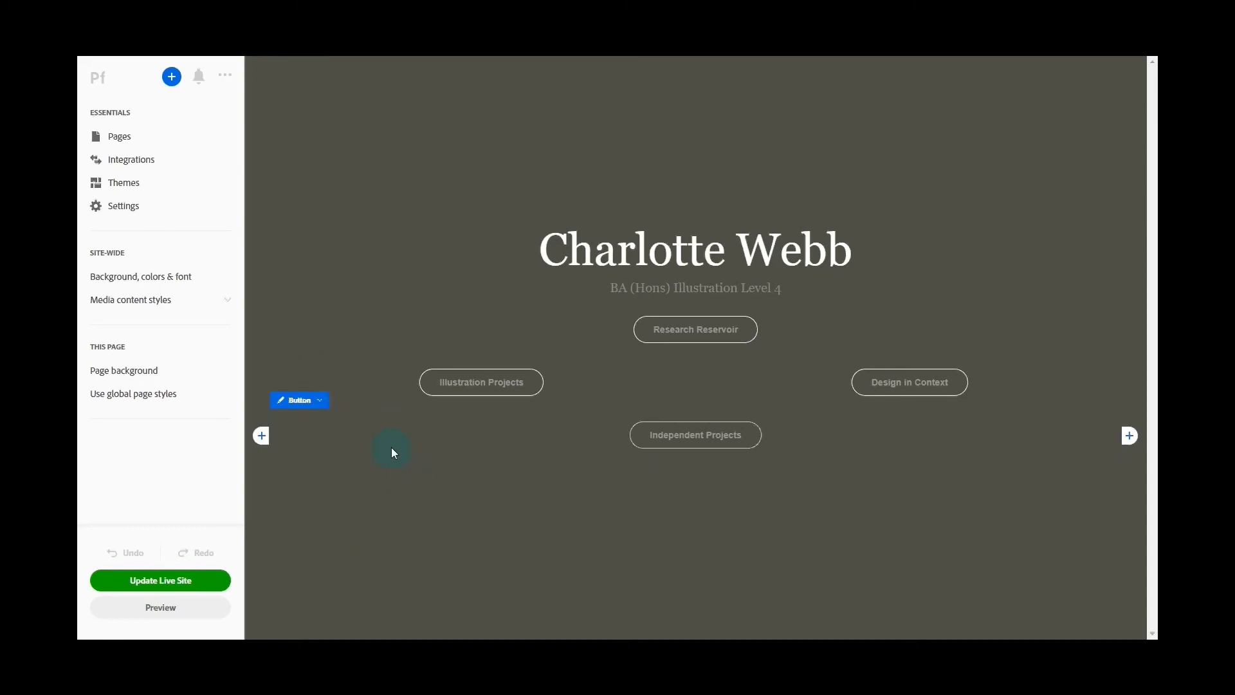
left_click(115, 136)
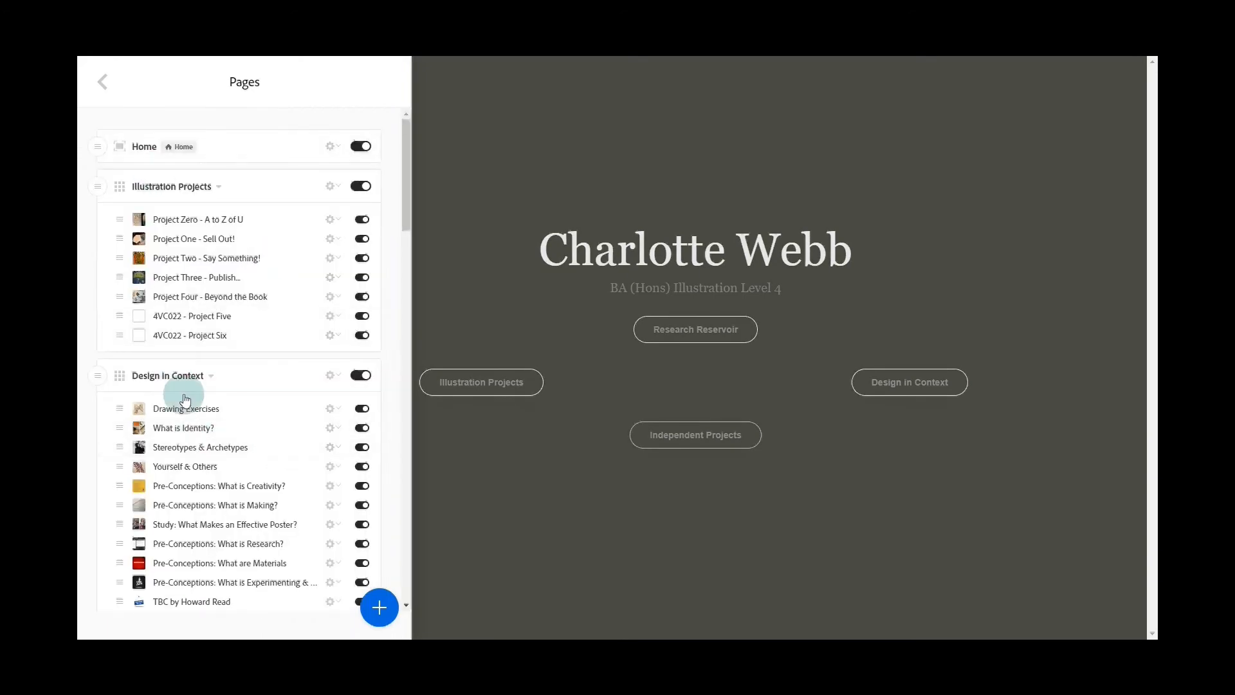
scroll(198, 351, "down", 8)
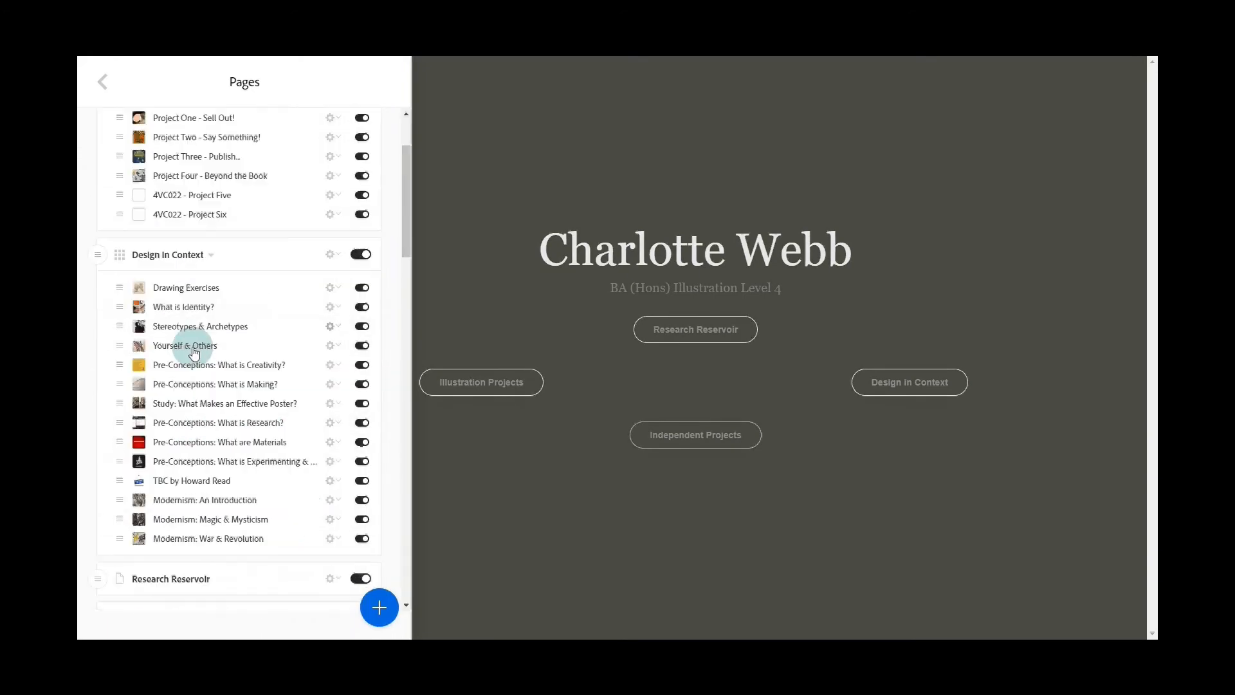
Step: Examine the remaining collections in the page list, from Design in Context through Poetry Book Illustrators
scroll(258, 444, "down", 2)
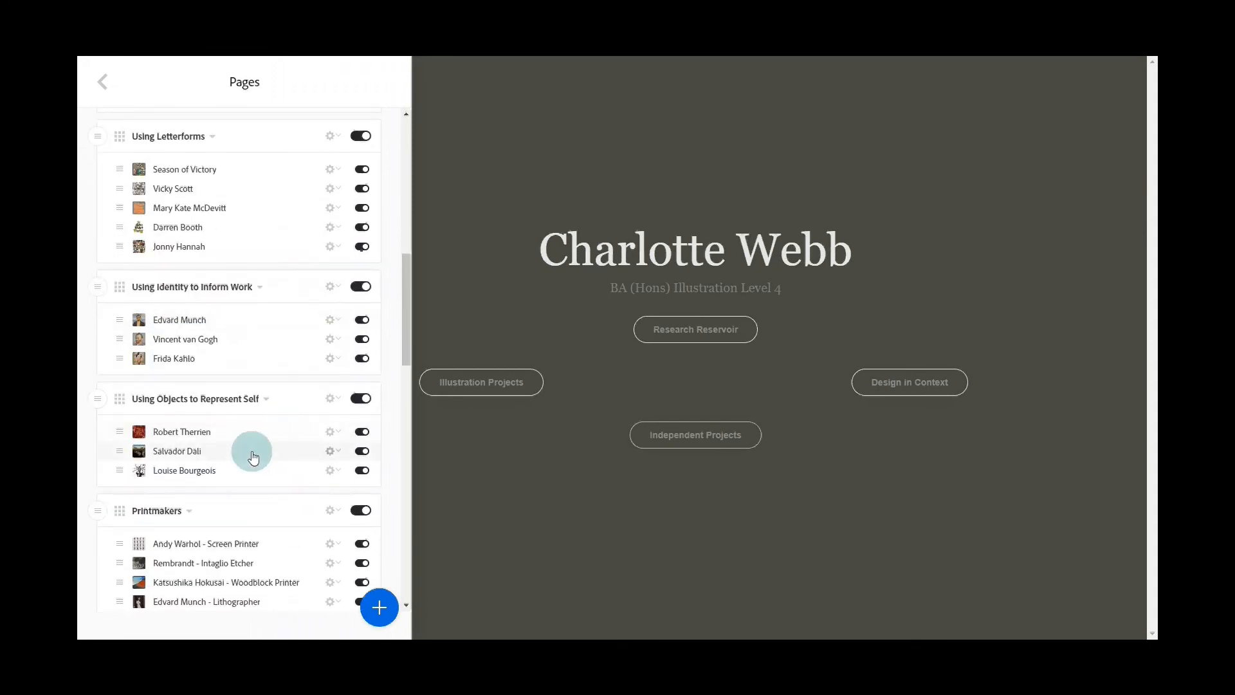
scroll(251, 450, "down", 6)
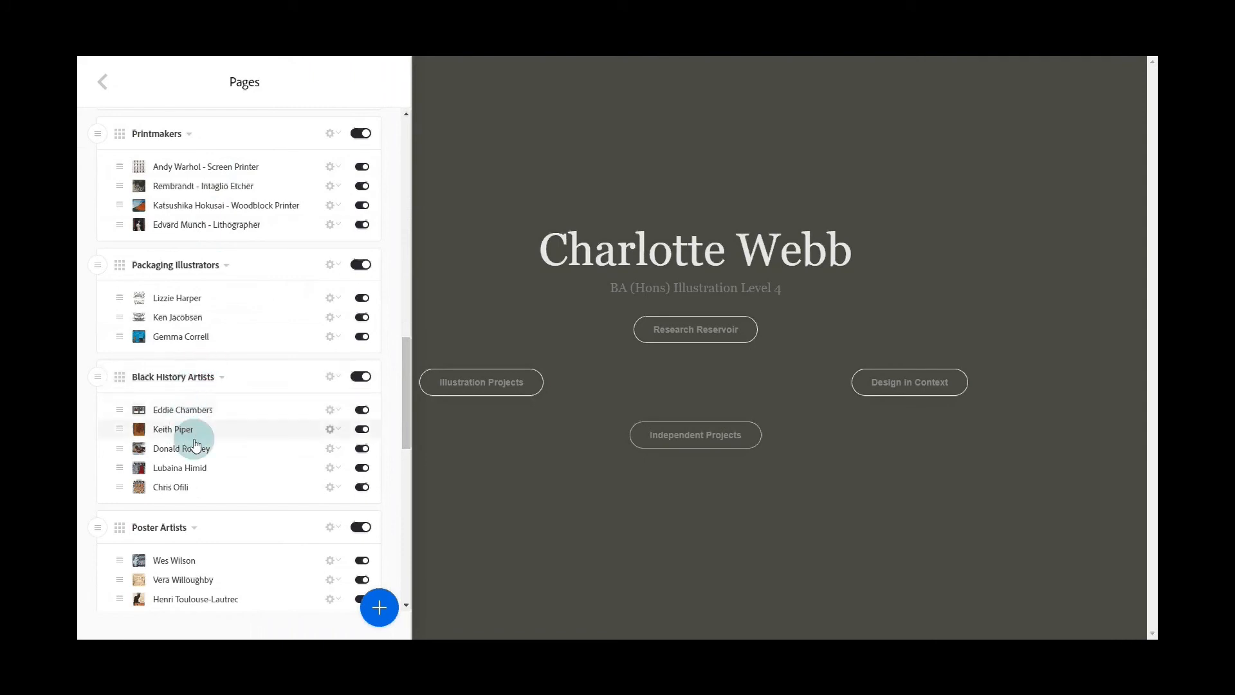
scroll(198, 449, "down", 1)
scroll(197, 448, "down", 2)
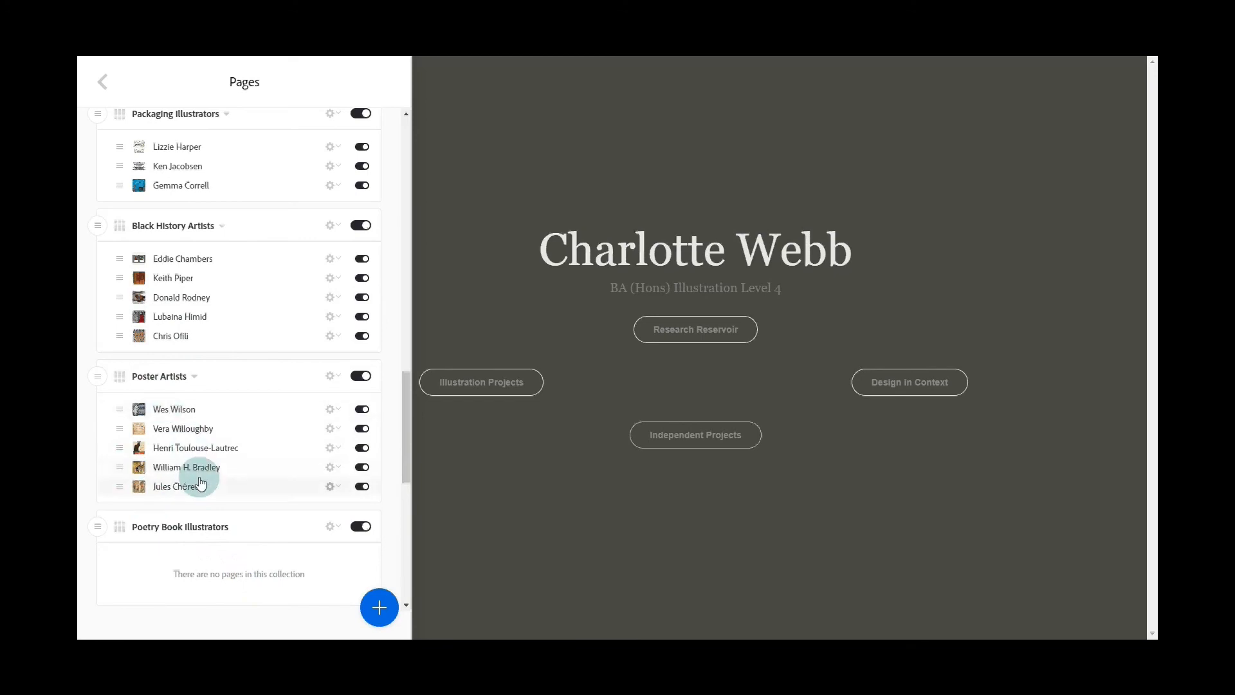
scroll(202, 482, "up", 15)
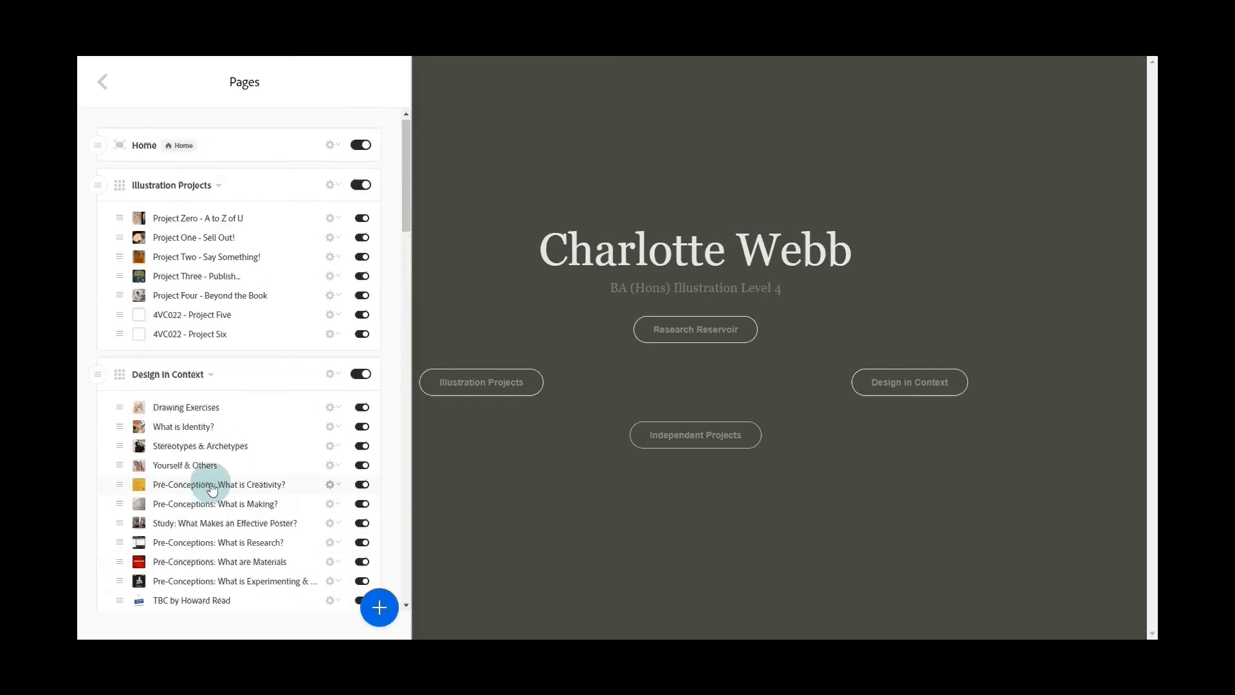
Step: Leave the page list, open the Illustration Projects collection from the home page and look over its project covers
left_click(101, 85)
left_click(481, 389)
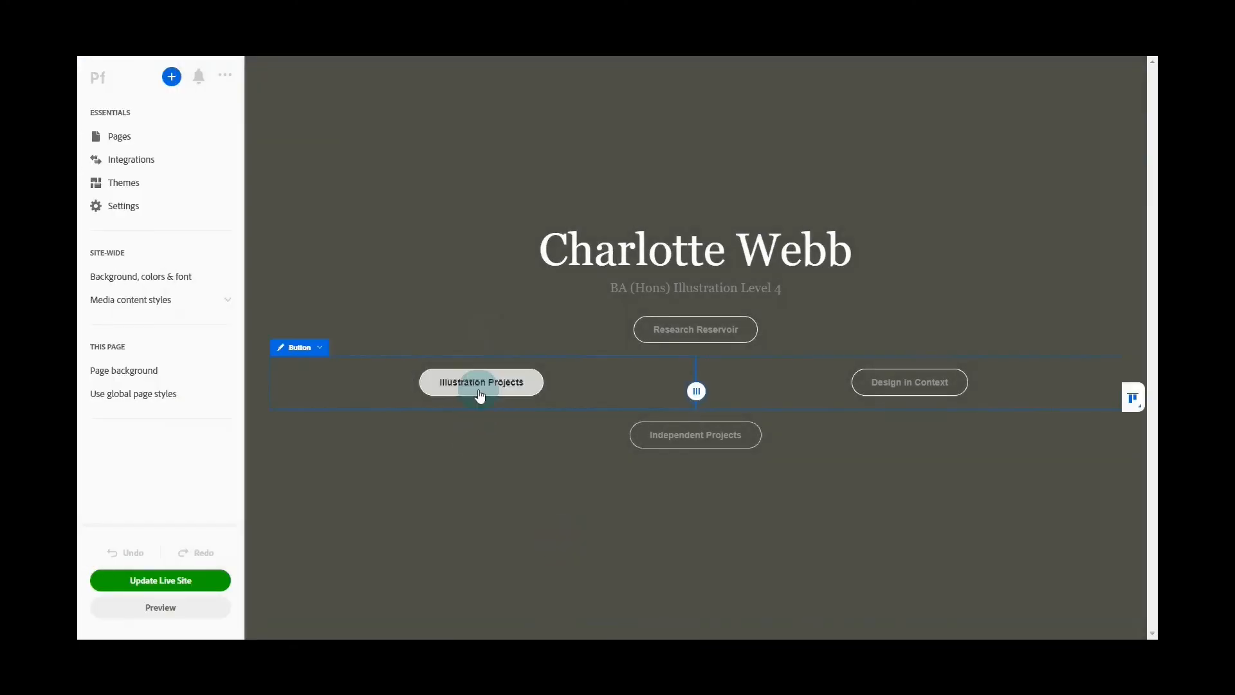
left_click(481, 389)
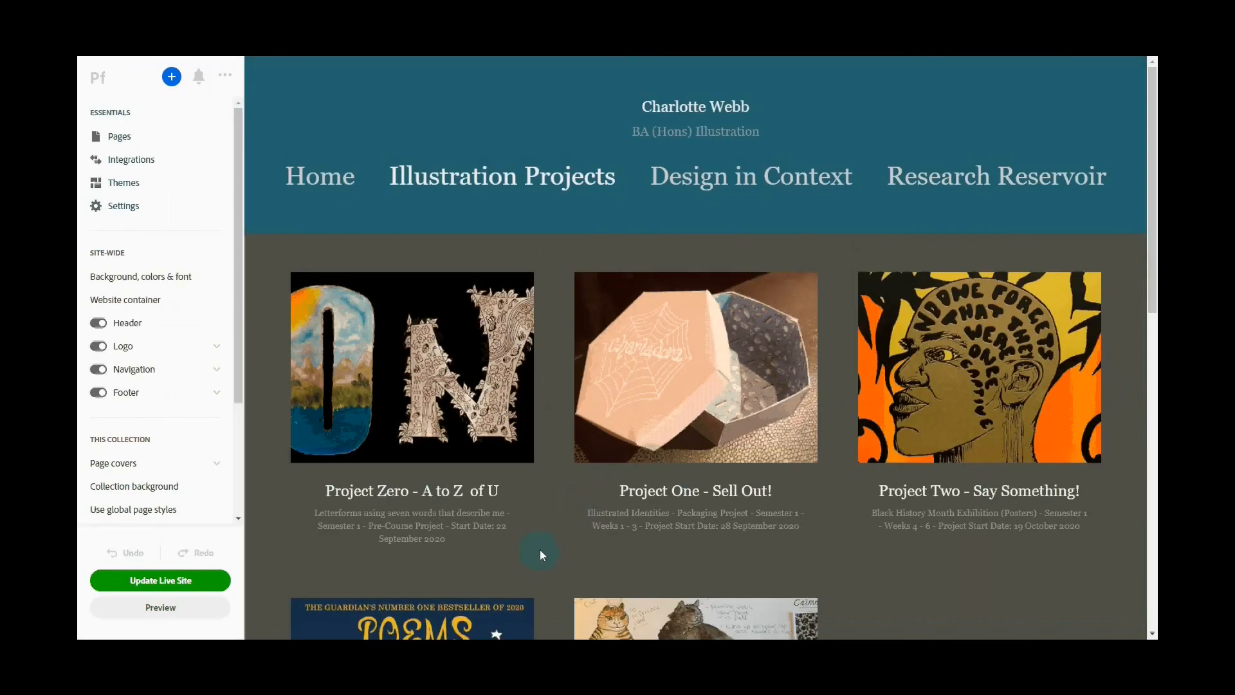
scroll(539, 550, "down", 3)
mouse_move(414, 223)
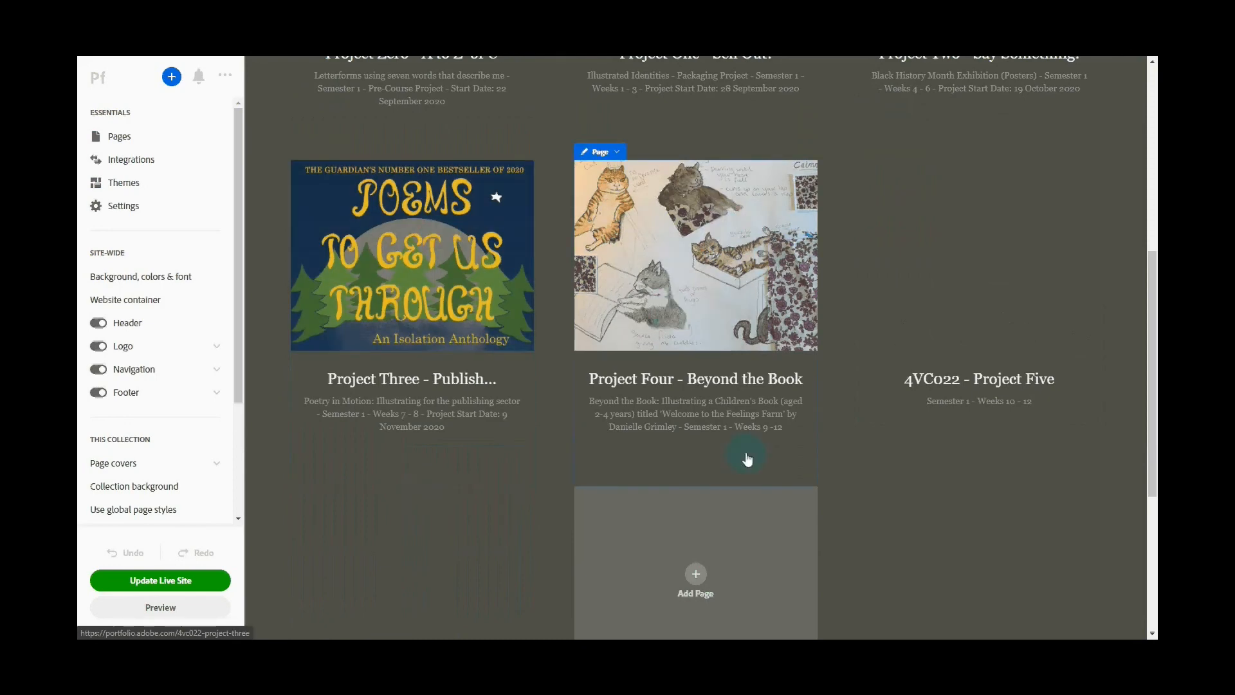
scroll(1003, 450, "down", 2)
scroll(1003, 460, "down", 1)
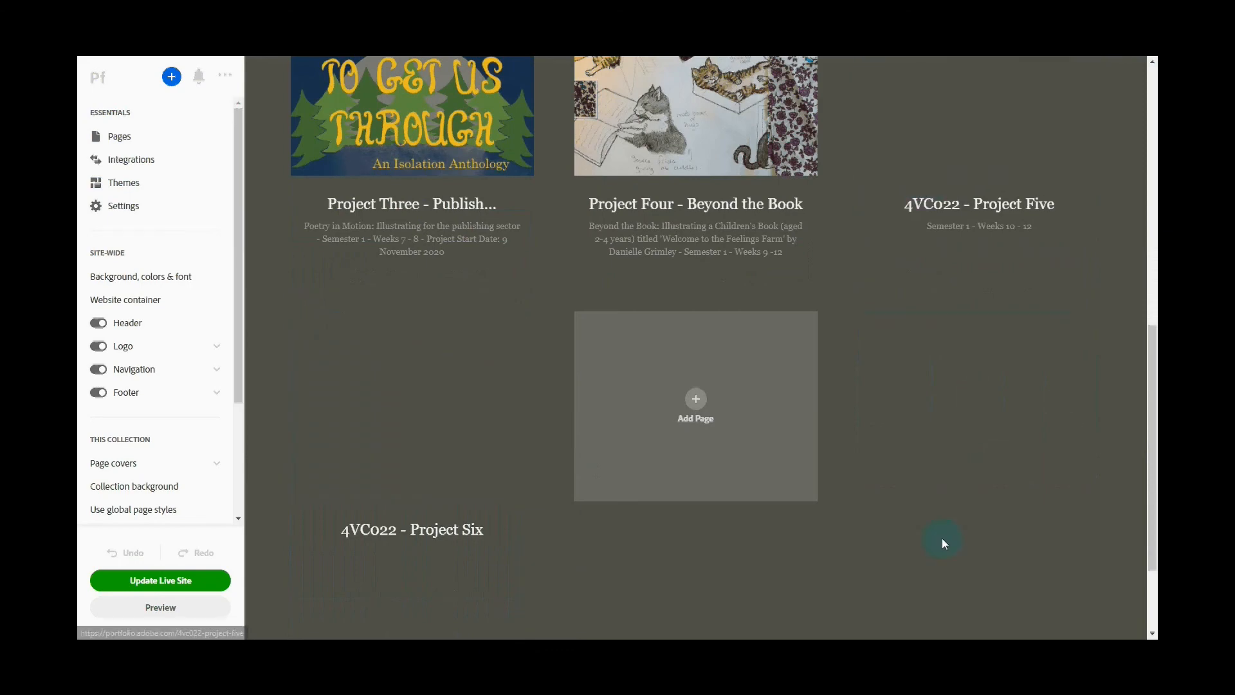
scroll(954, 521, "up", 5)
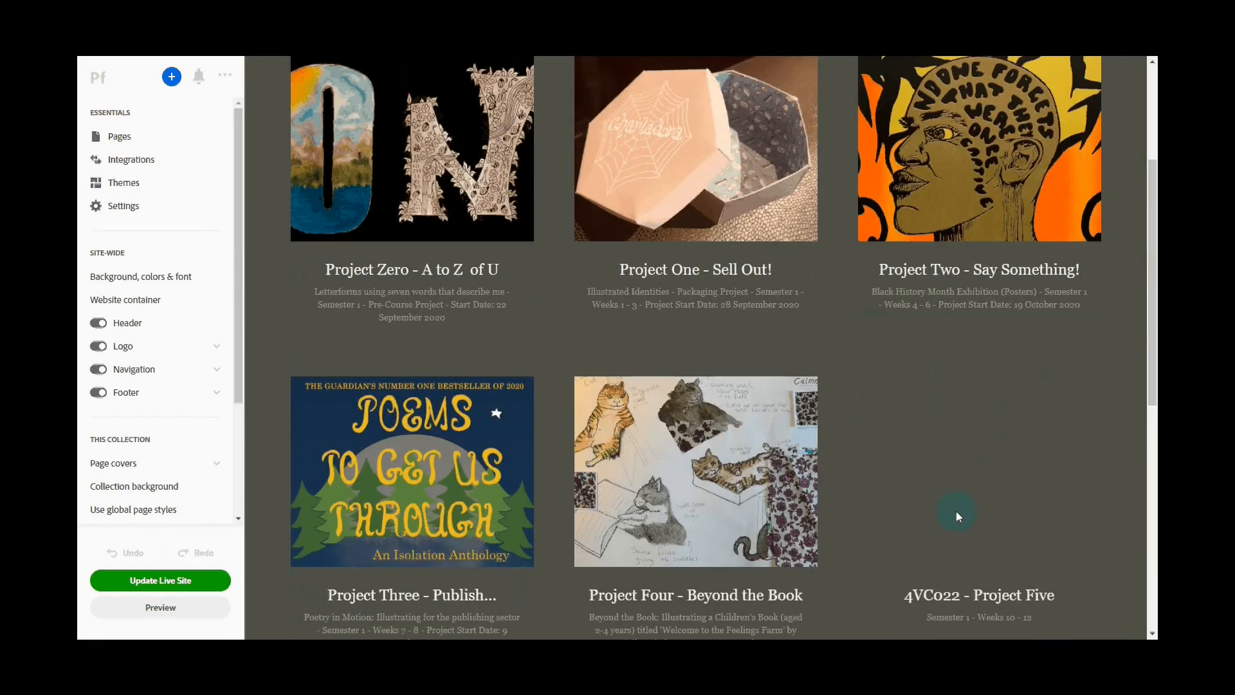
scroll(956, 512, "up", 3)
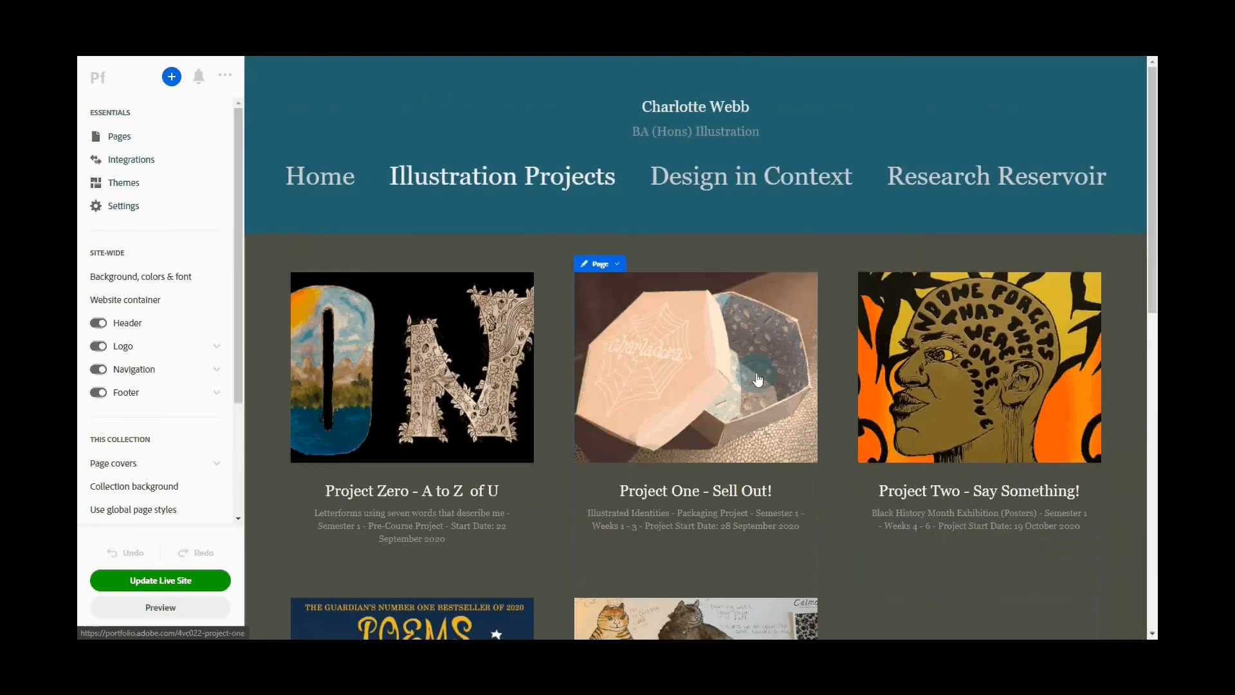
Step: Open the Design in Context collection and look through its weekly page covers, titles and dates
left_click(751, 183)
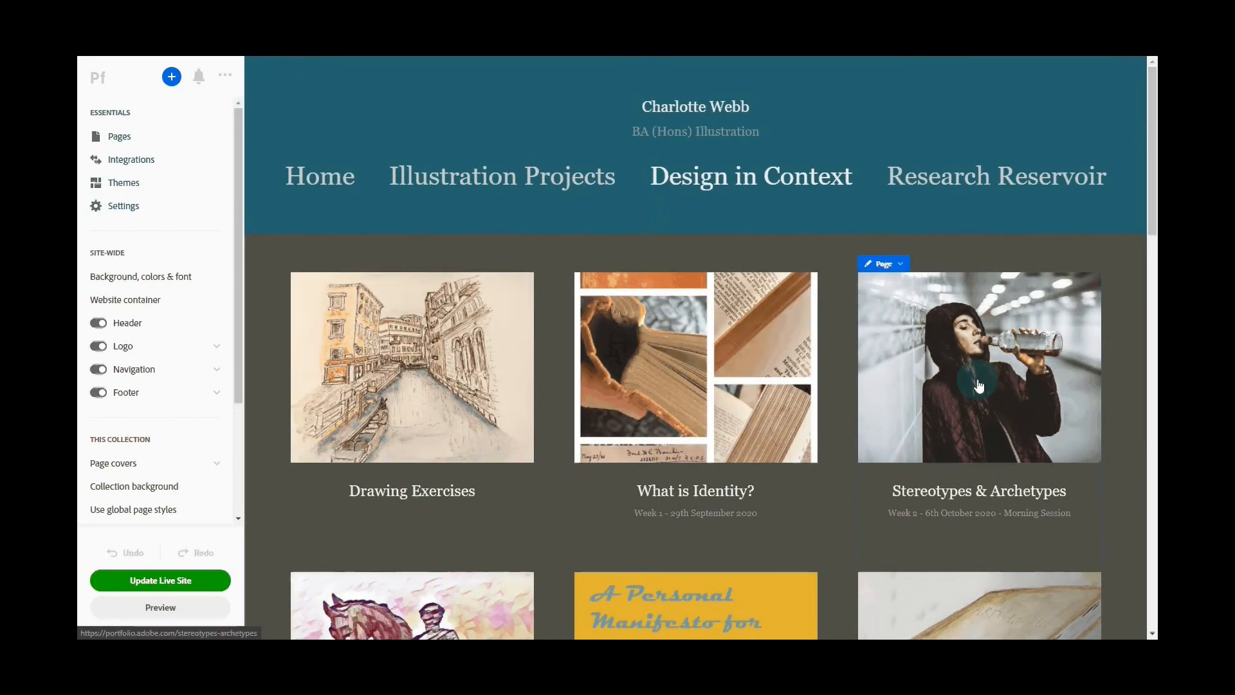
scroll(716, 436, "down", 4)
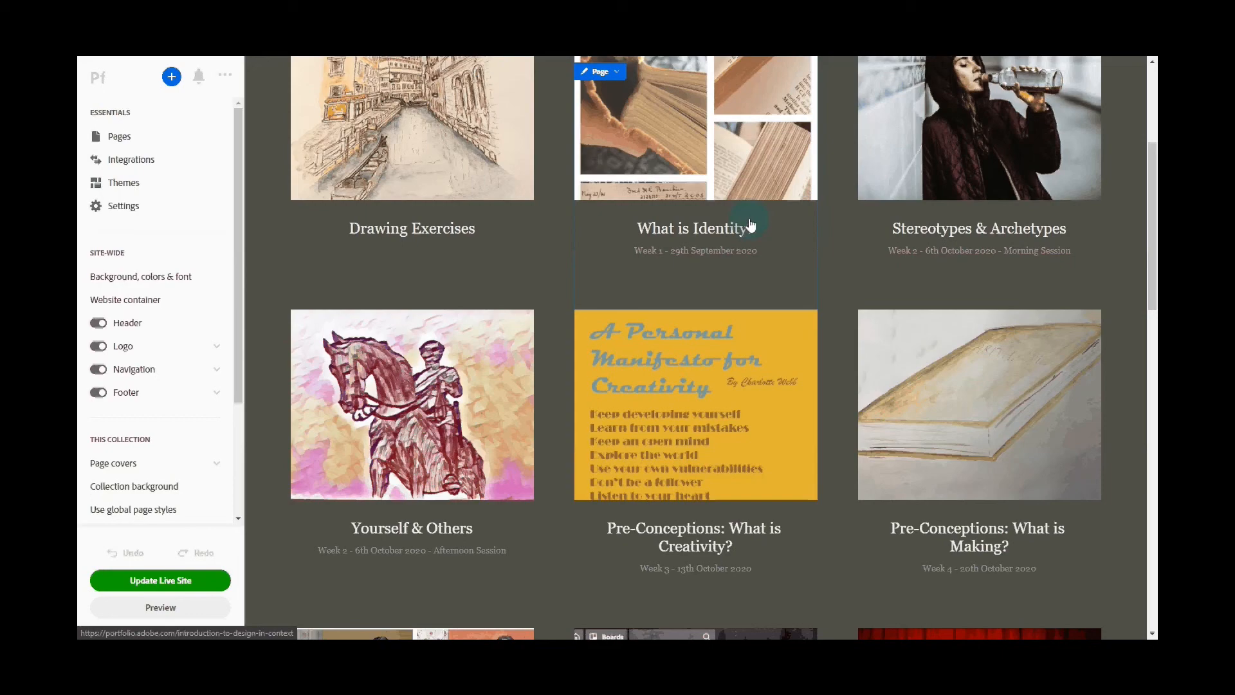
scroll(777, 477, "down", 3)
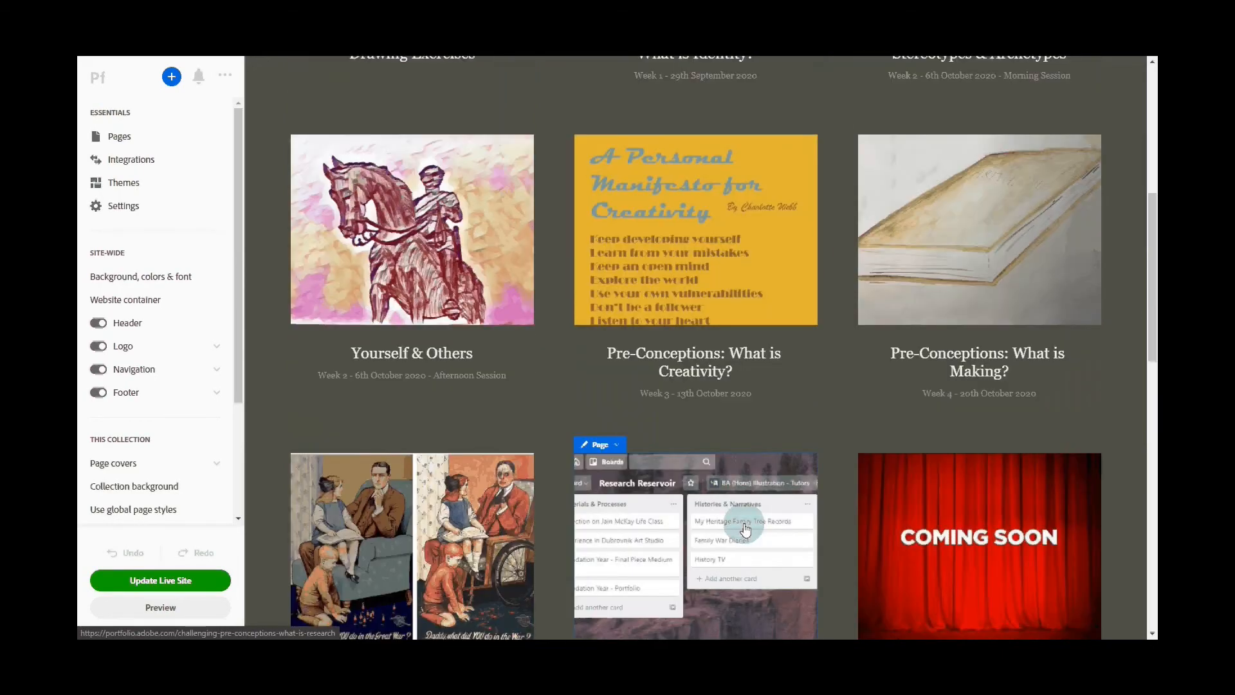
scroll(656, 351, "up", 6)
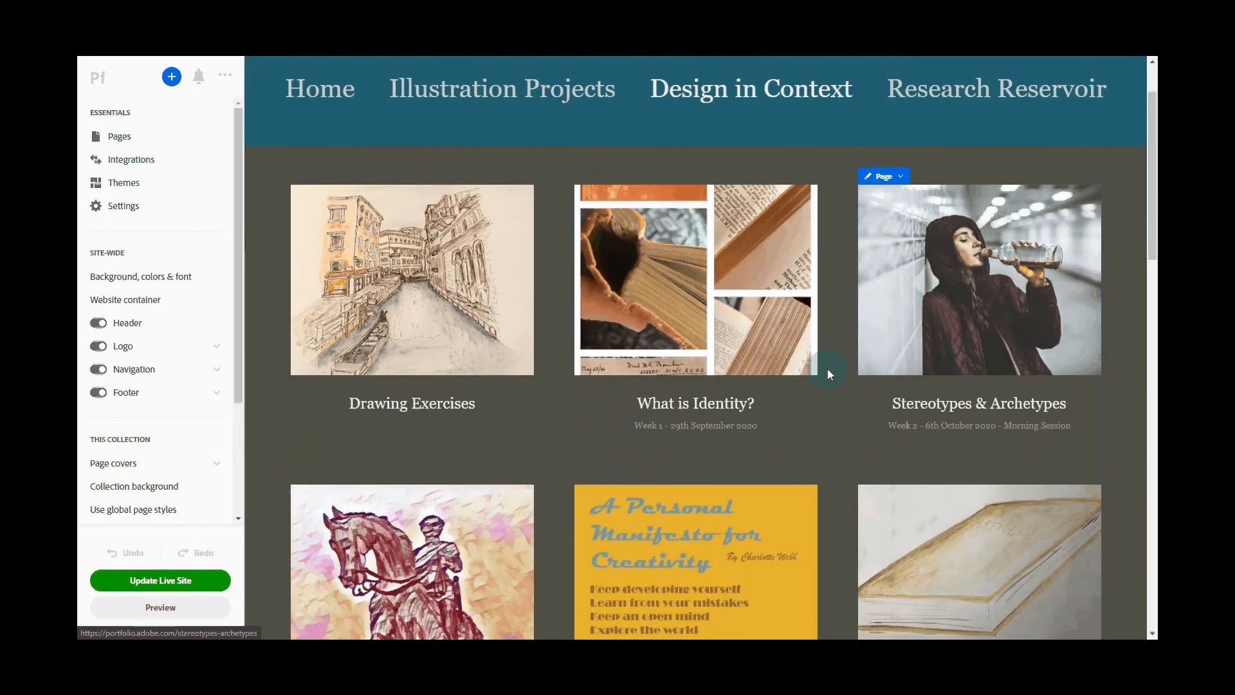
scroll(827, 369, "down", 5)
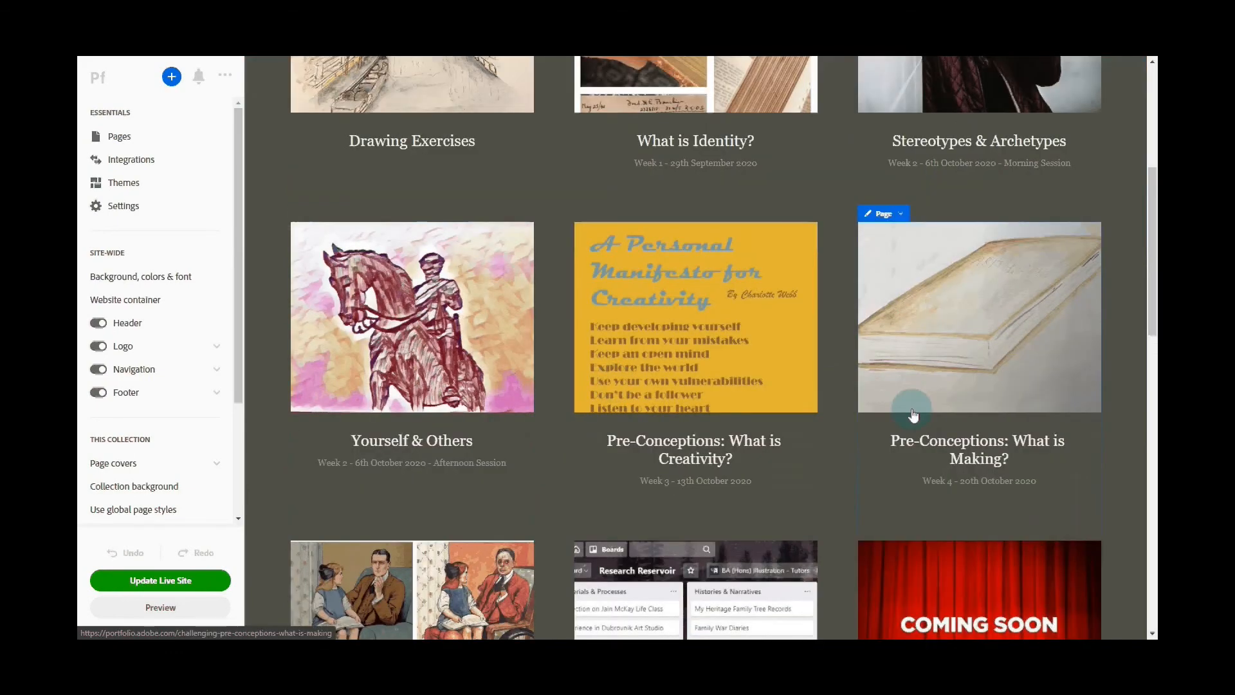
scroll(587, 474, "down", 3)
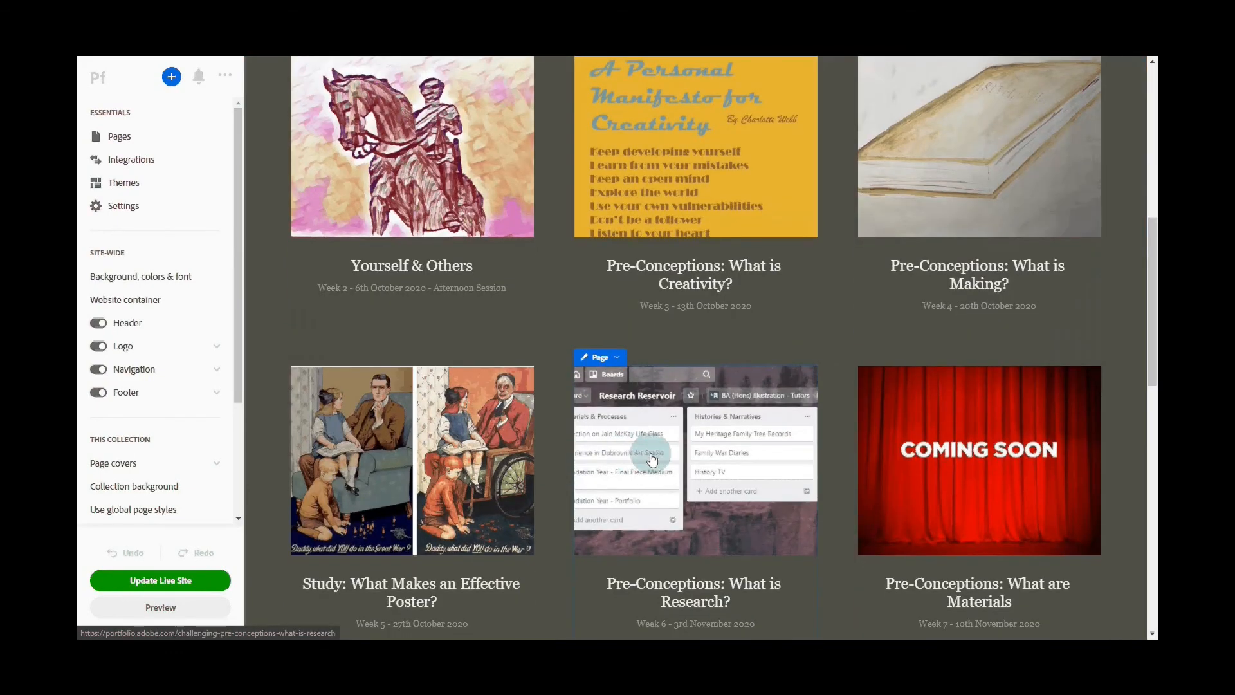
scroll(651, 458, "down", 5)
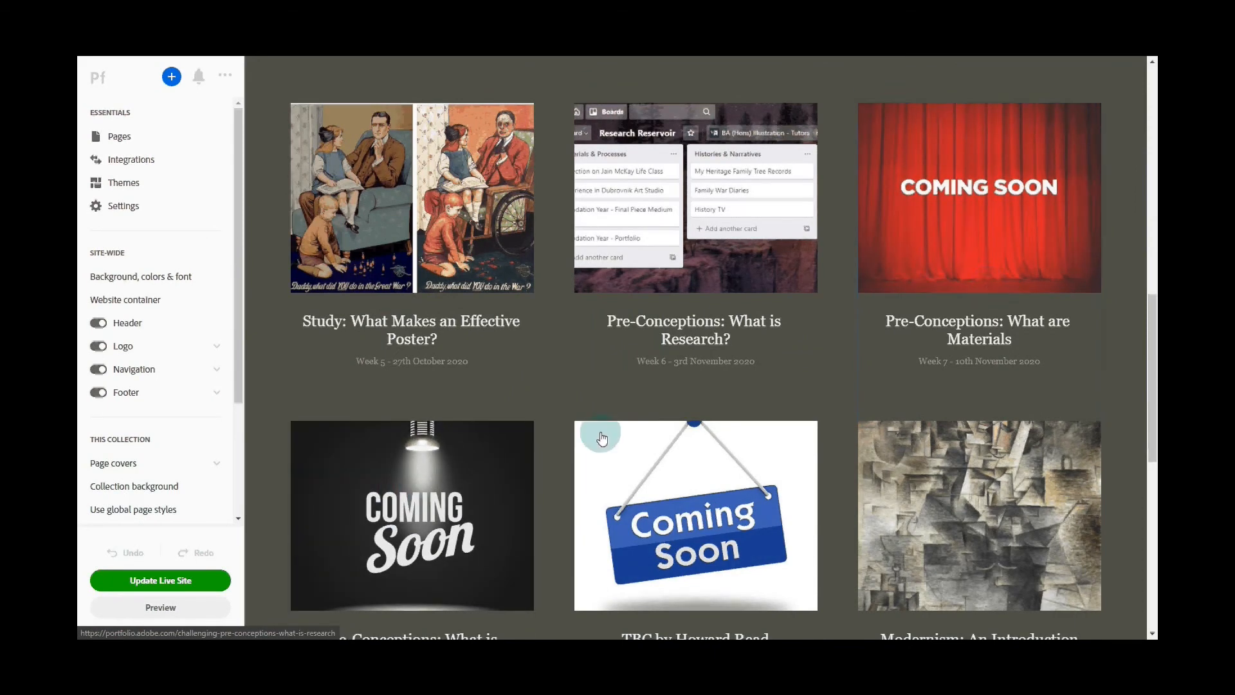
scroll(601, 438, "down", 3)
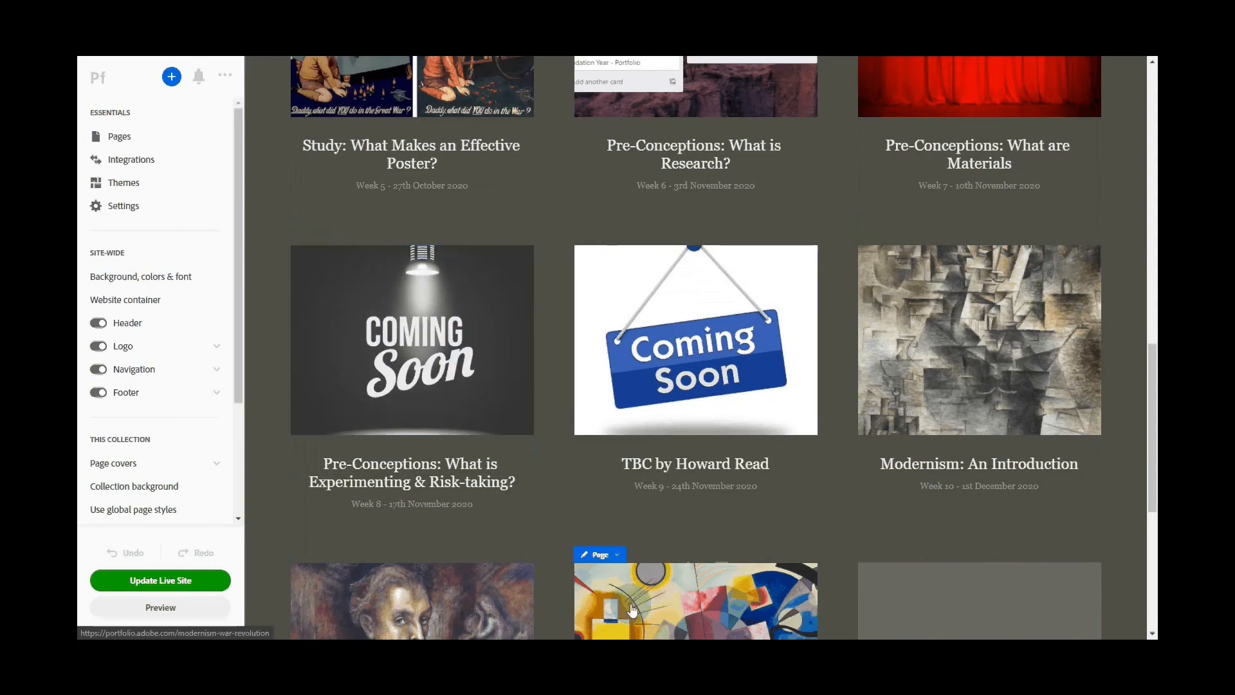
scroll(586, 561, "down", 3)
scroll(602, 545, "up", 8)
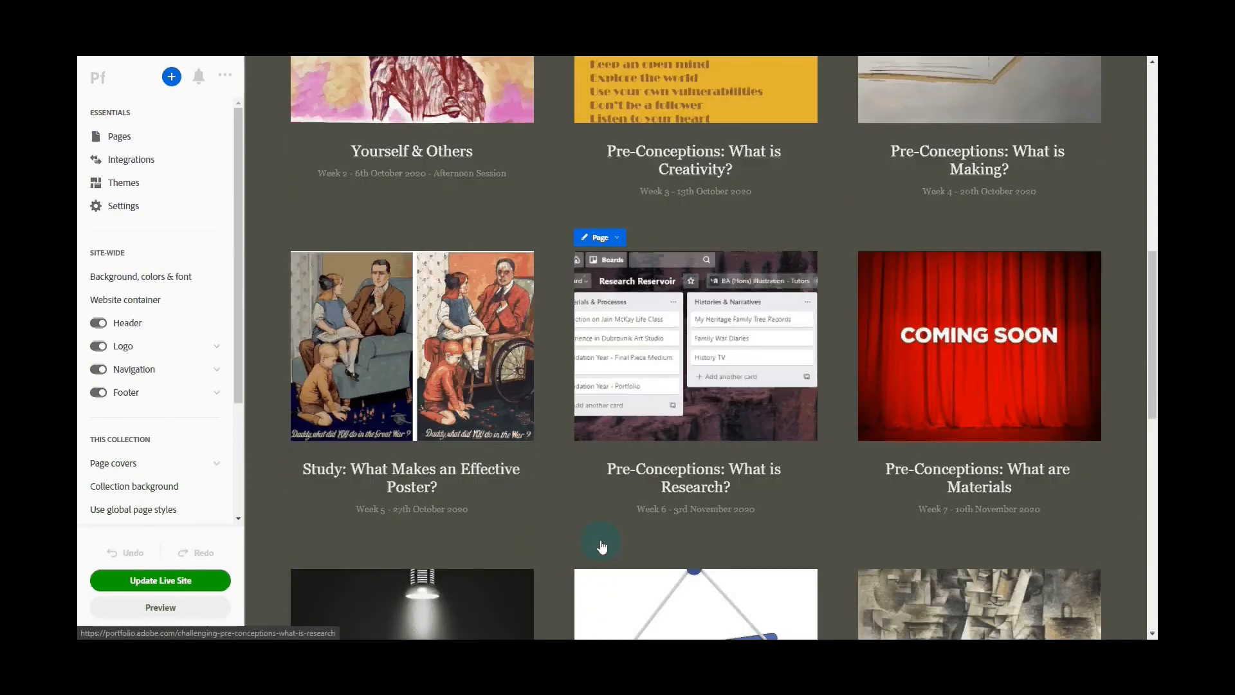
scroll(601, 545, "up", 10)
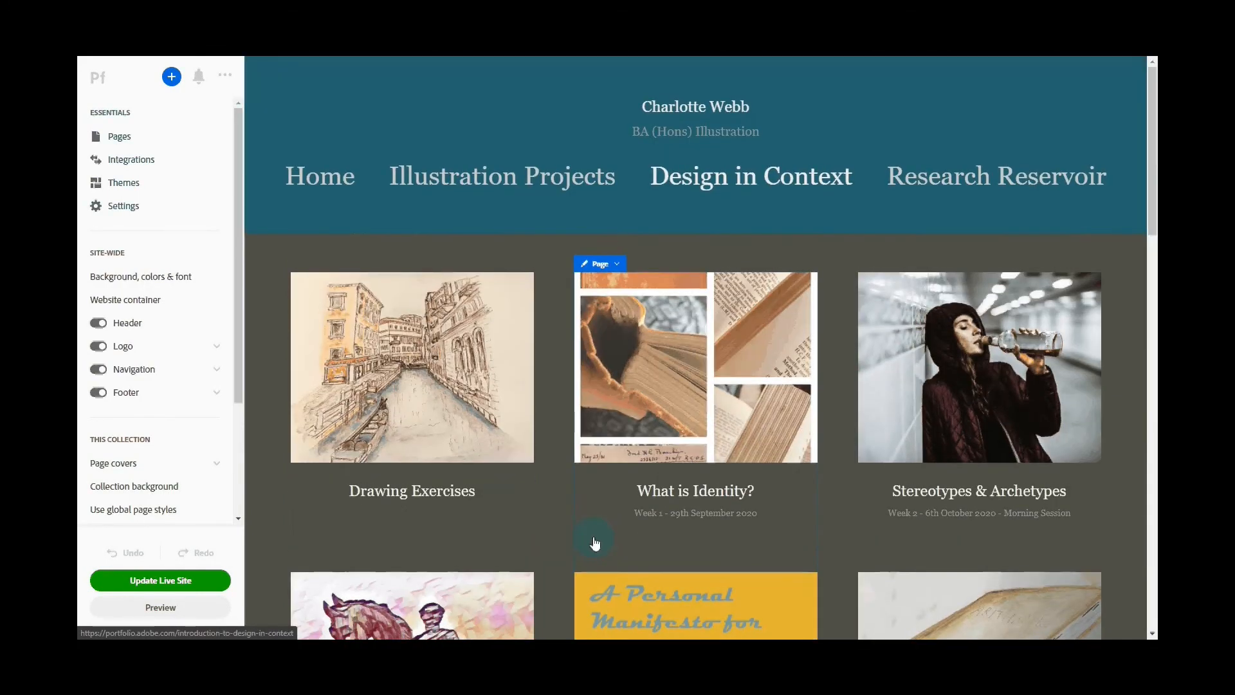
Step: Open the Research Reservoir page, check its list of topic links and preview the page
left_click(982, 183)
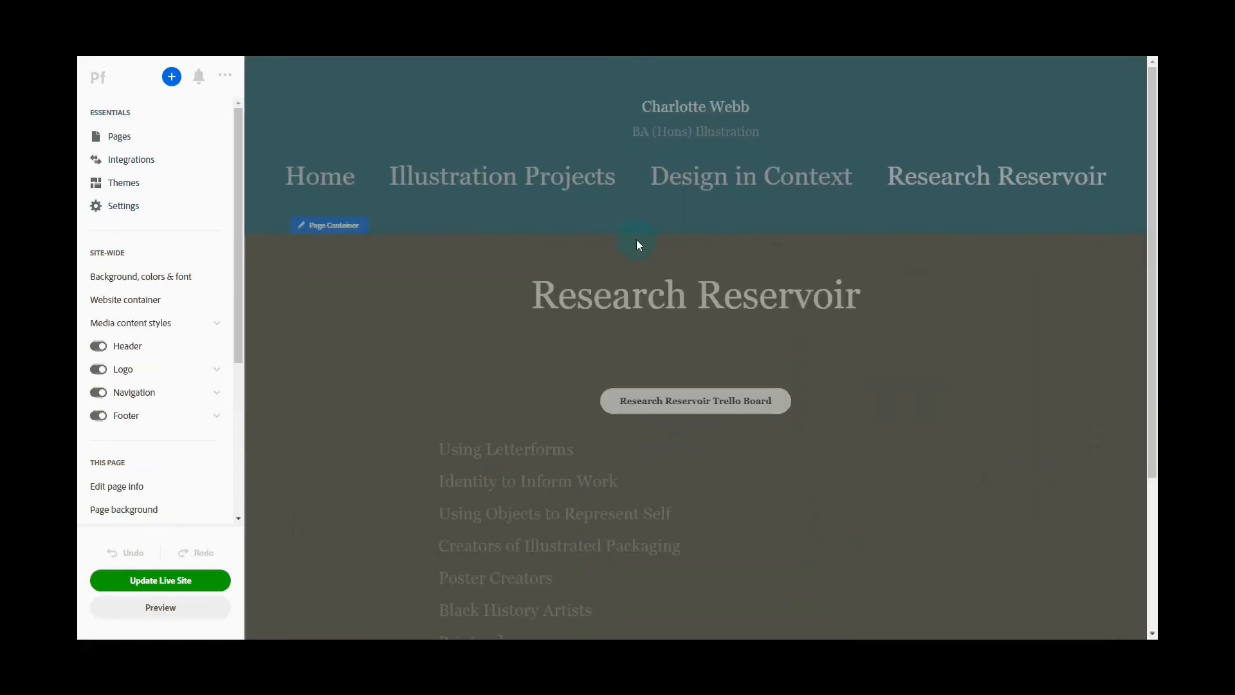
scroll(566, 357, "down", 3)
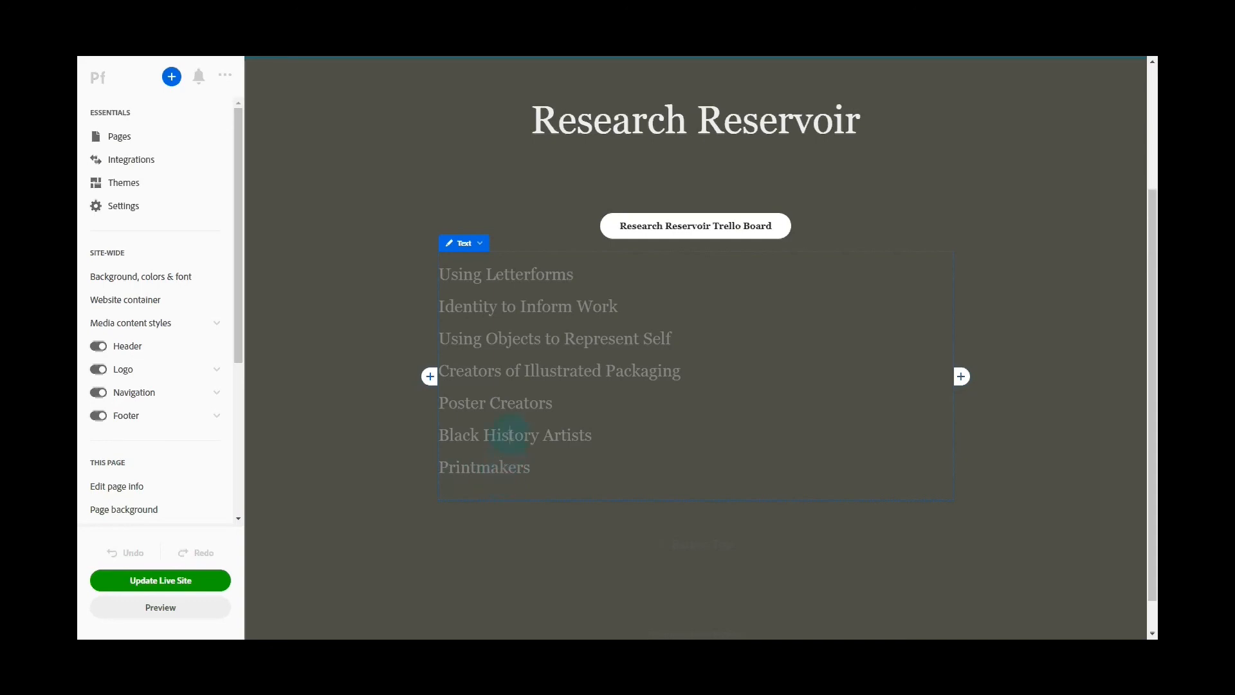
left_click(182, 617)
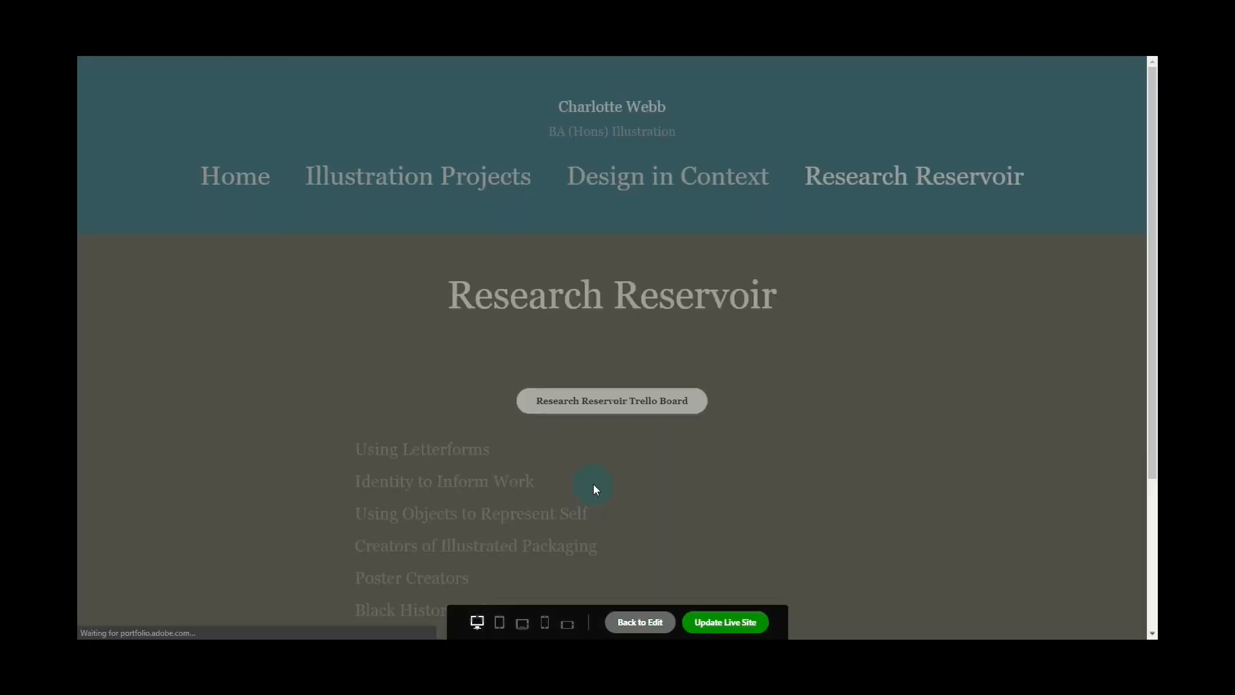
scroll(514, 483, "down", 3)
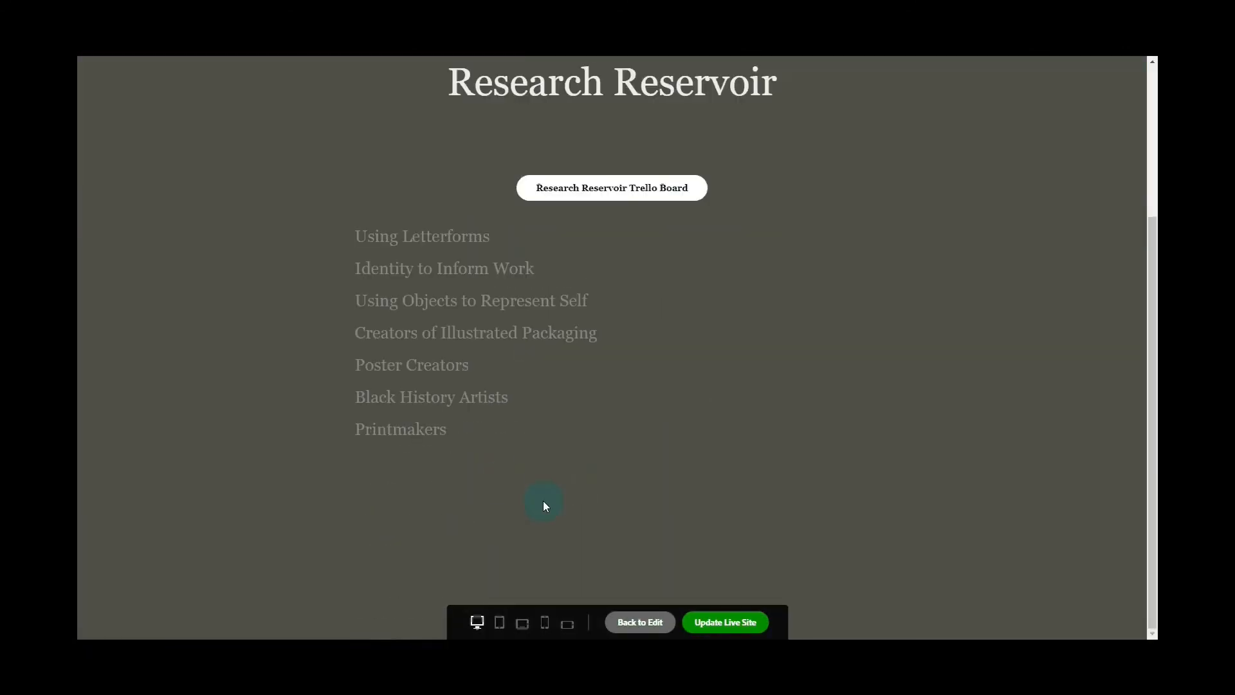
Step: Follow the Printmakers link in the preview and look over the artist covers in that collection
left_click(398, 431)
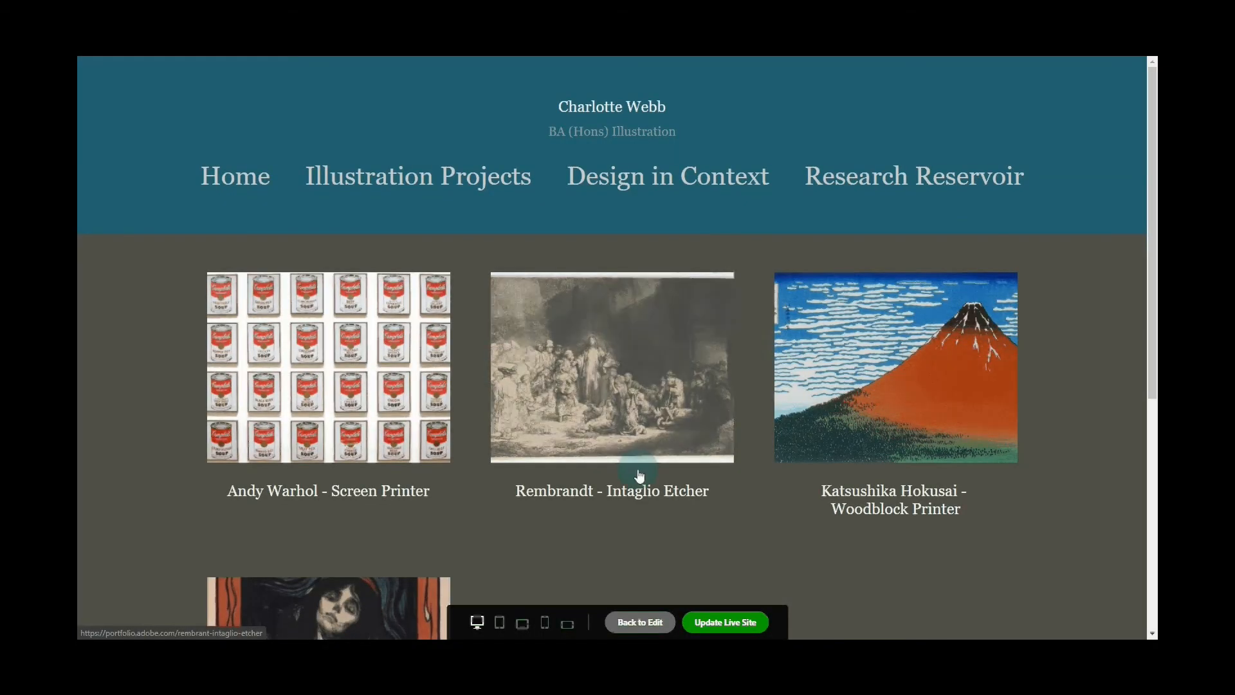
scroll(621, 547, "down", 1)
scroll(849, 483, "down", 2)
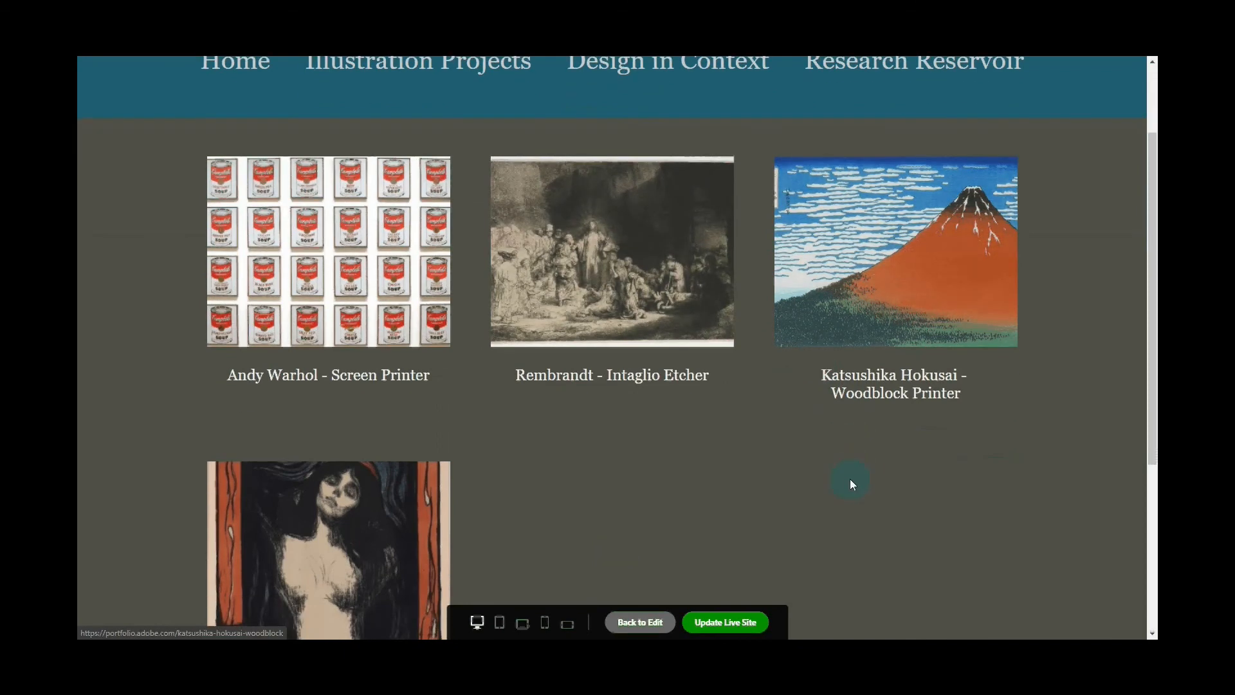
scroll(755, 480, "up", 2)
Step: Open the Katsushika Hokusai - Woodblock Printer page and review its text, sources and images
left_click(636, 404)
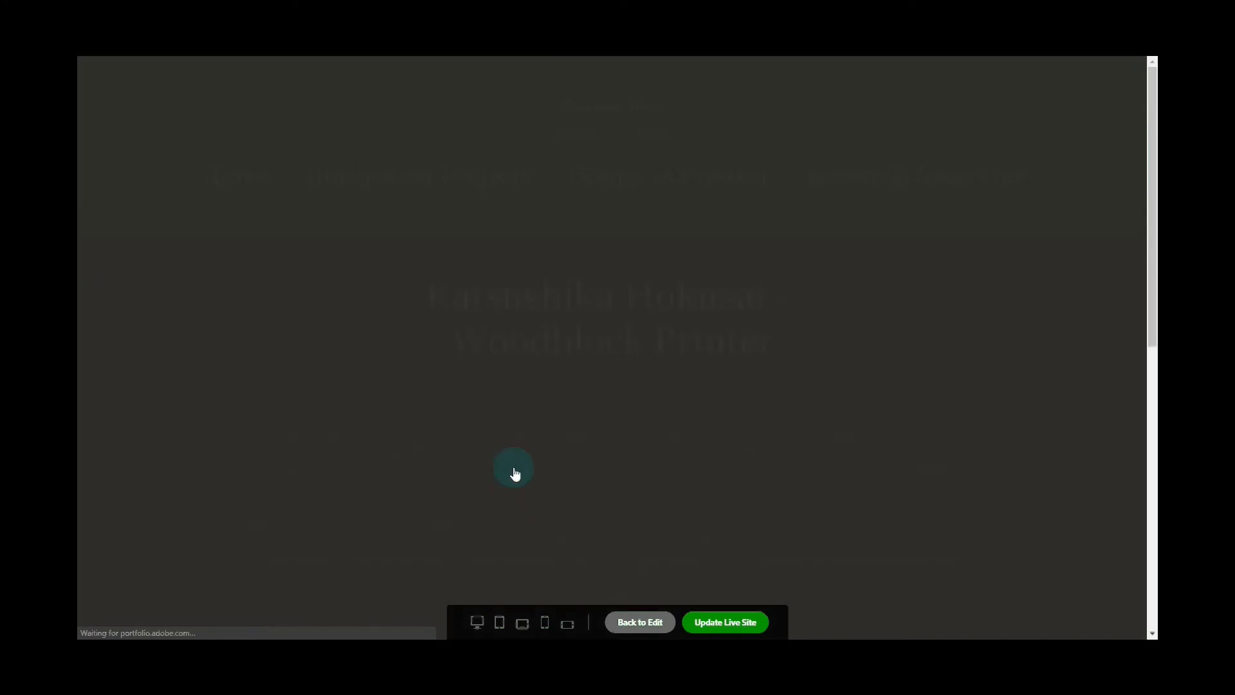
scroll(521, 471, "down", 3)
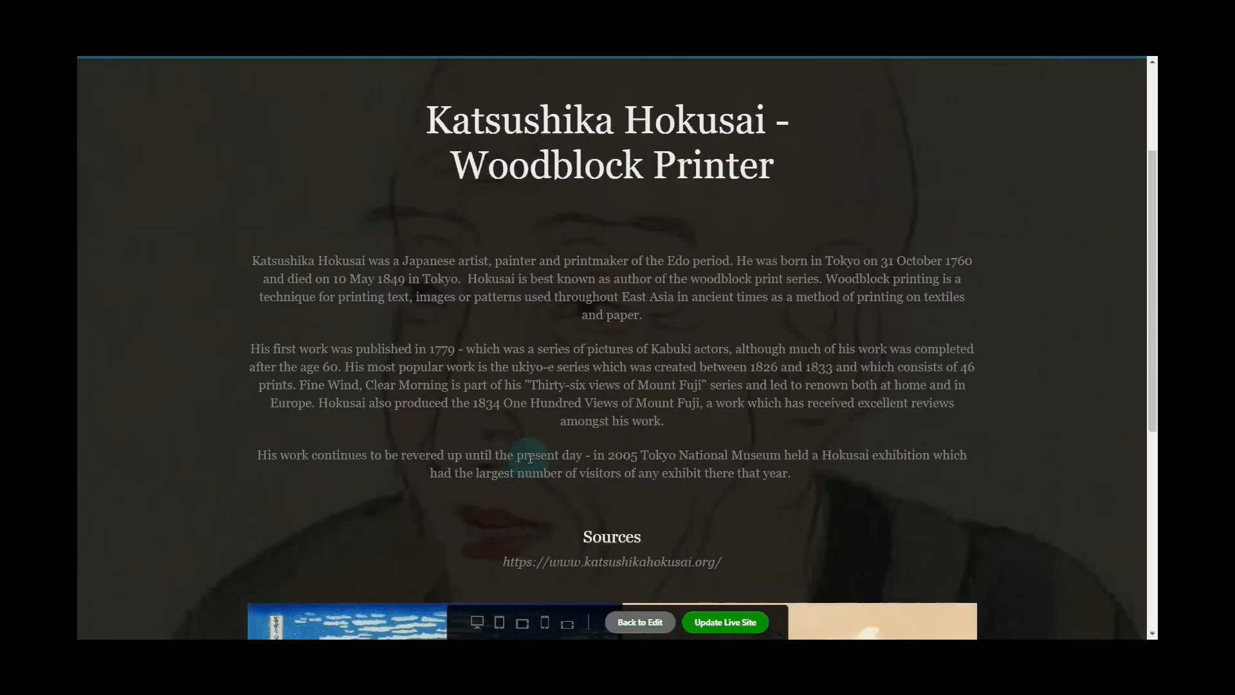
scroll(530, 459, "down", 3)
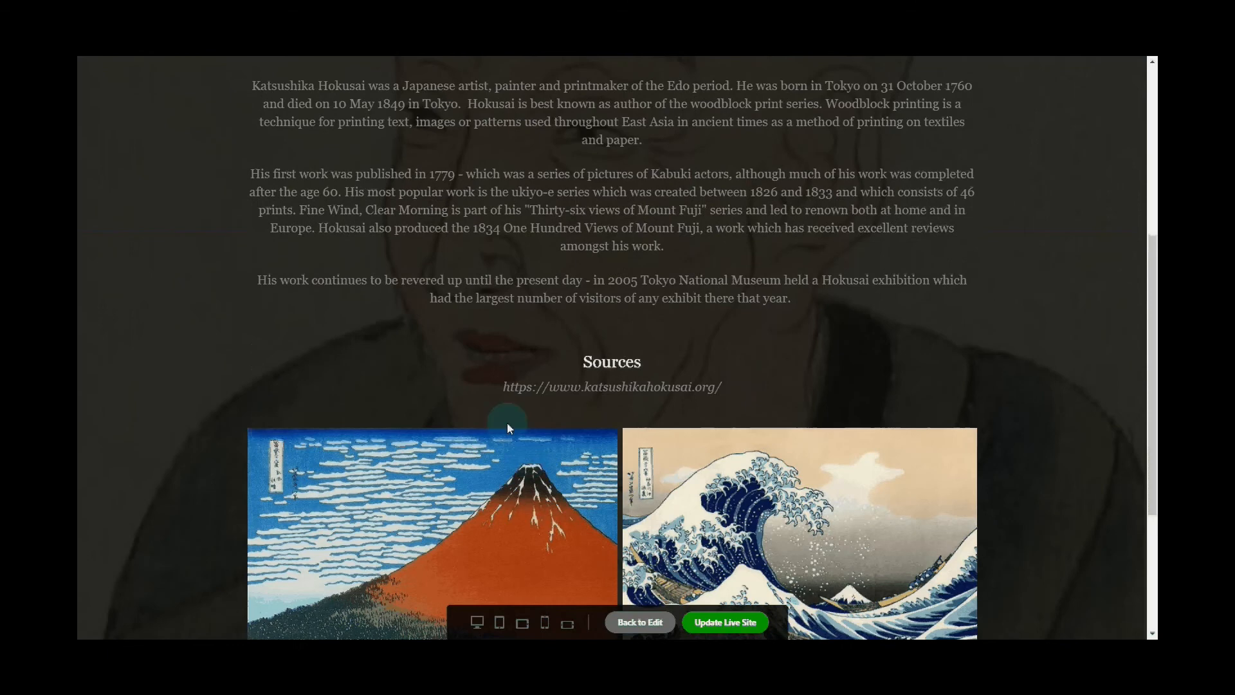
scroll(507, 422, "down", 4)
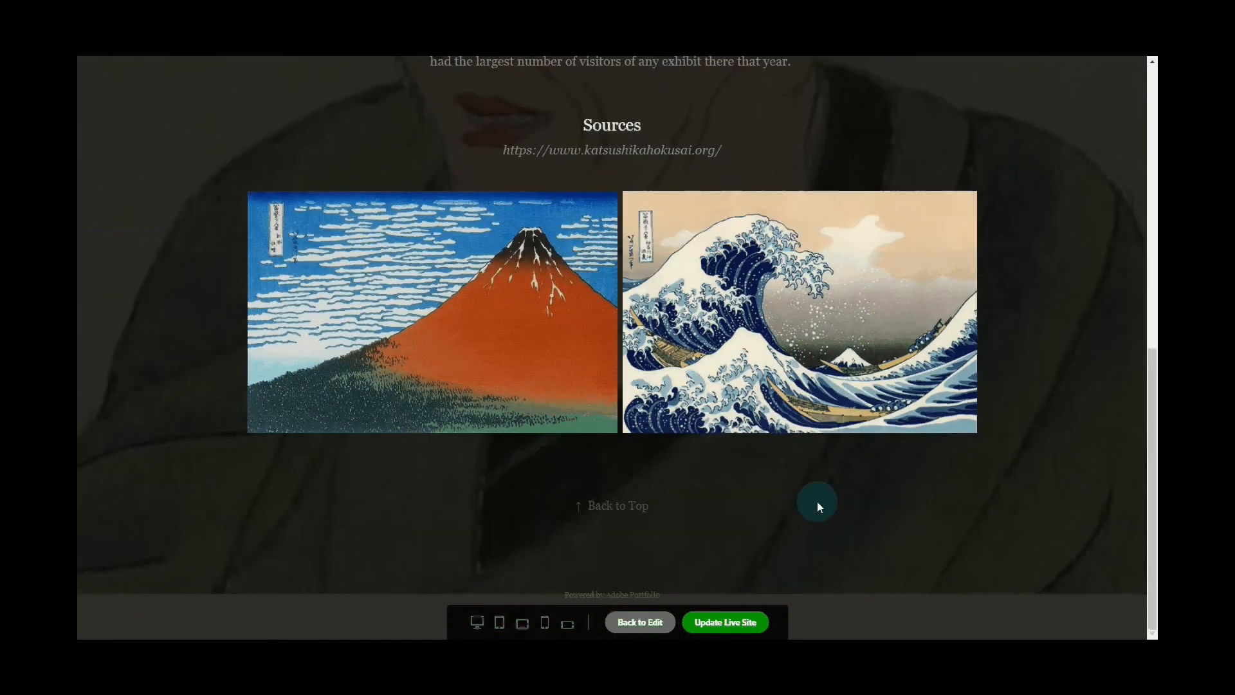
scroll(808, 495, "up", 3)
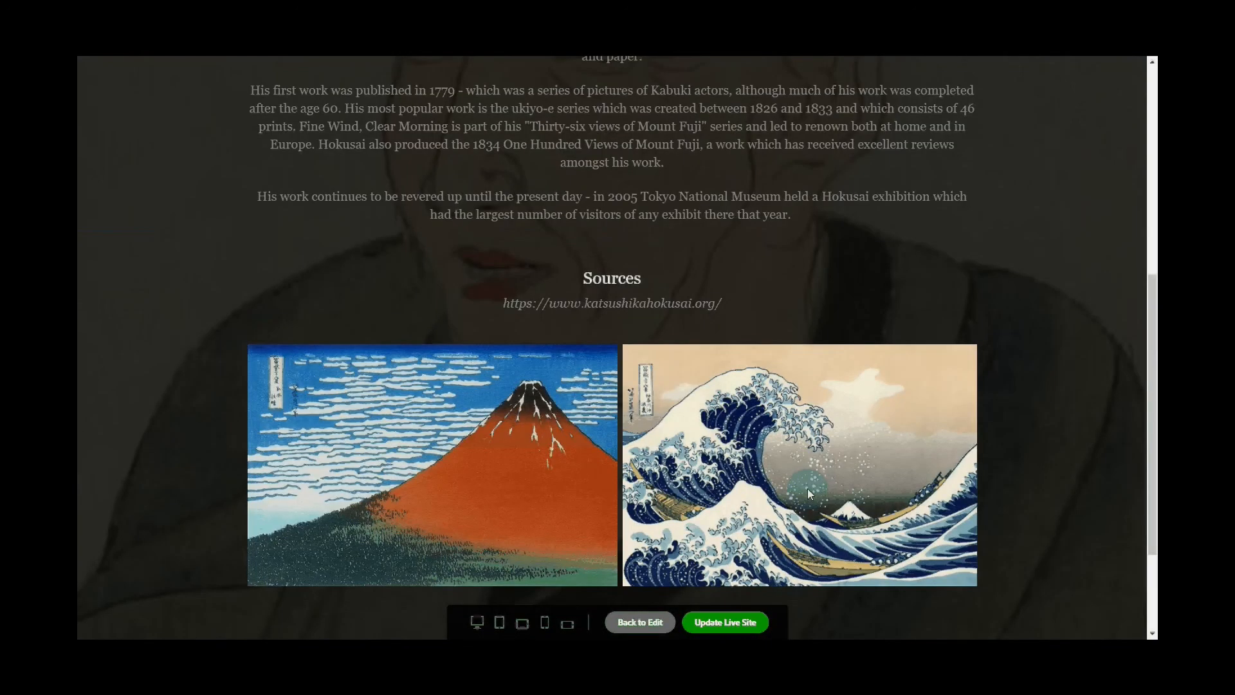
scroll(857, 411, "up", 10)
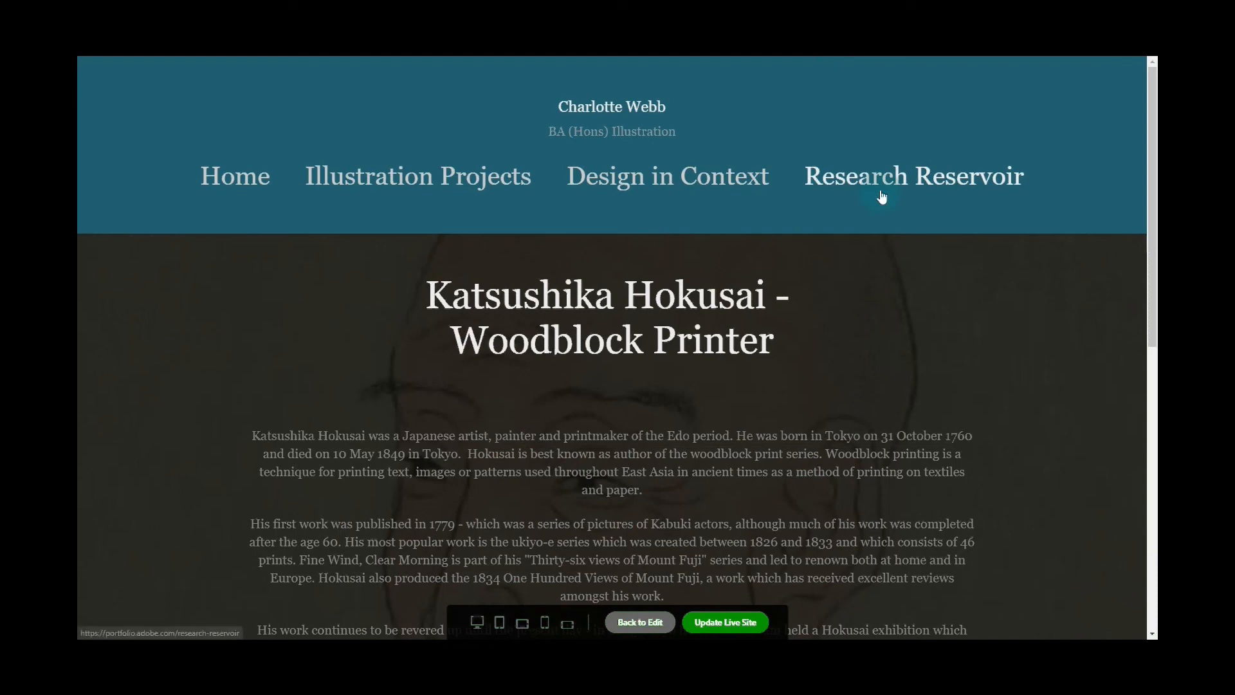
Step: Return to the Research Reservoir page in the preview and open the Poster Creators collection
left_click(849, 189)
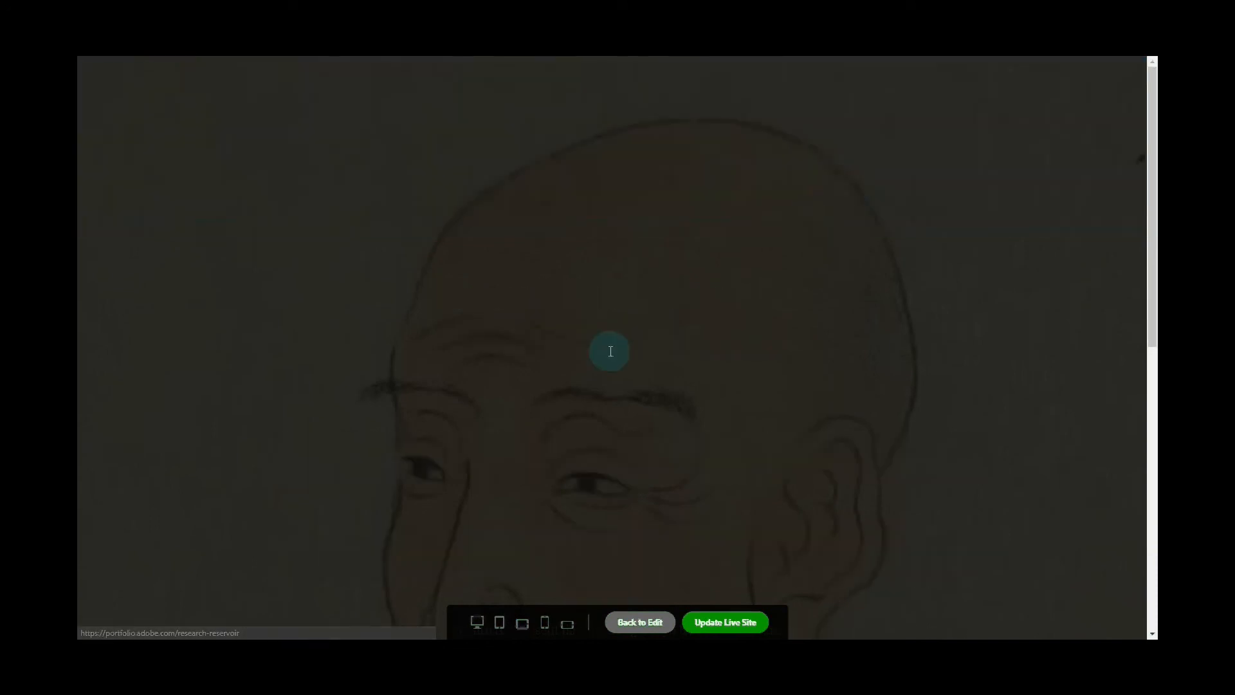
scroll(299, 460, "down", 3)
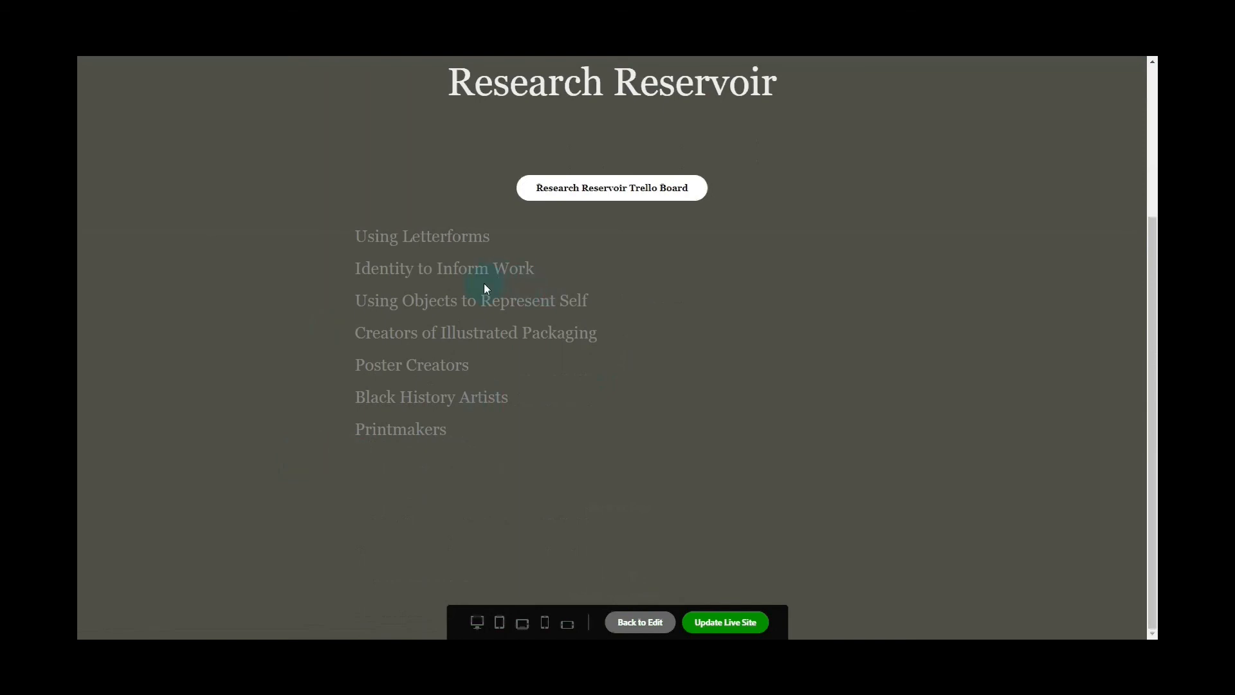
left_click(444, 371)
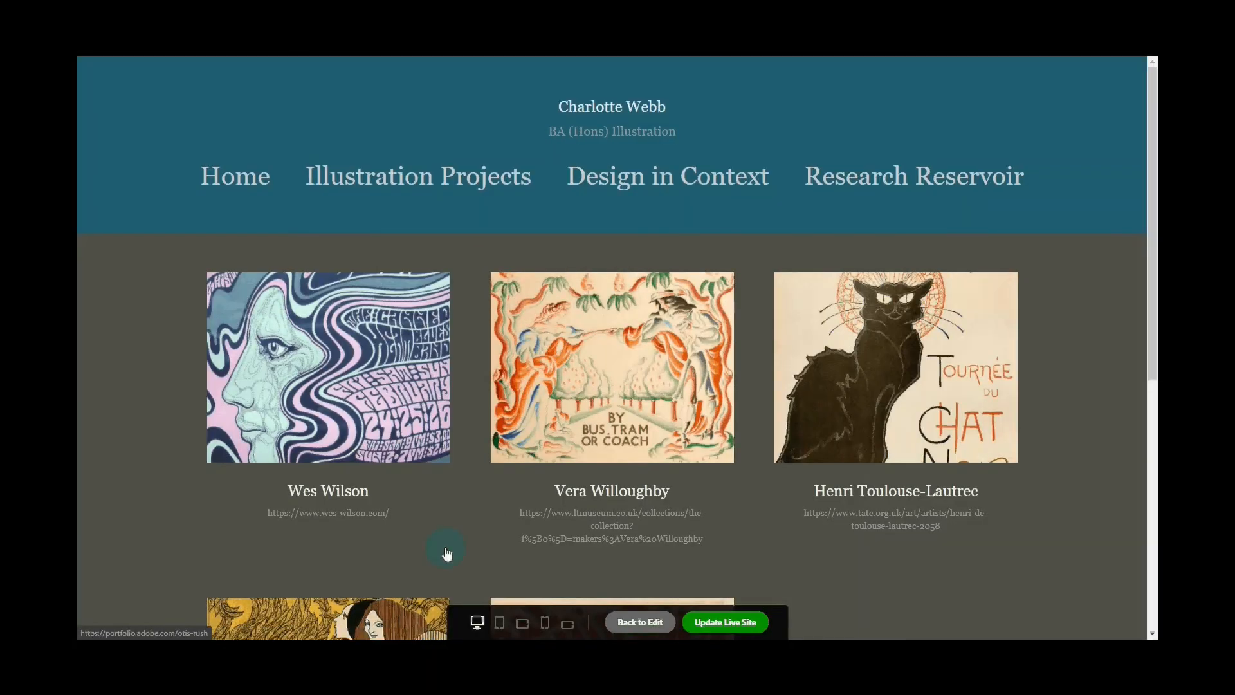
Step: Look over the artist covers in the Poster Creators collection and return to the Research Reservoir page's topic links
scroll(447, 553, "down", 3)
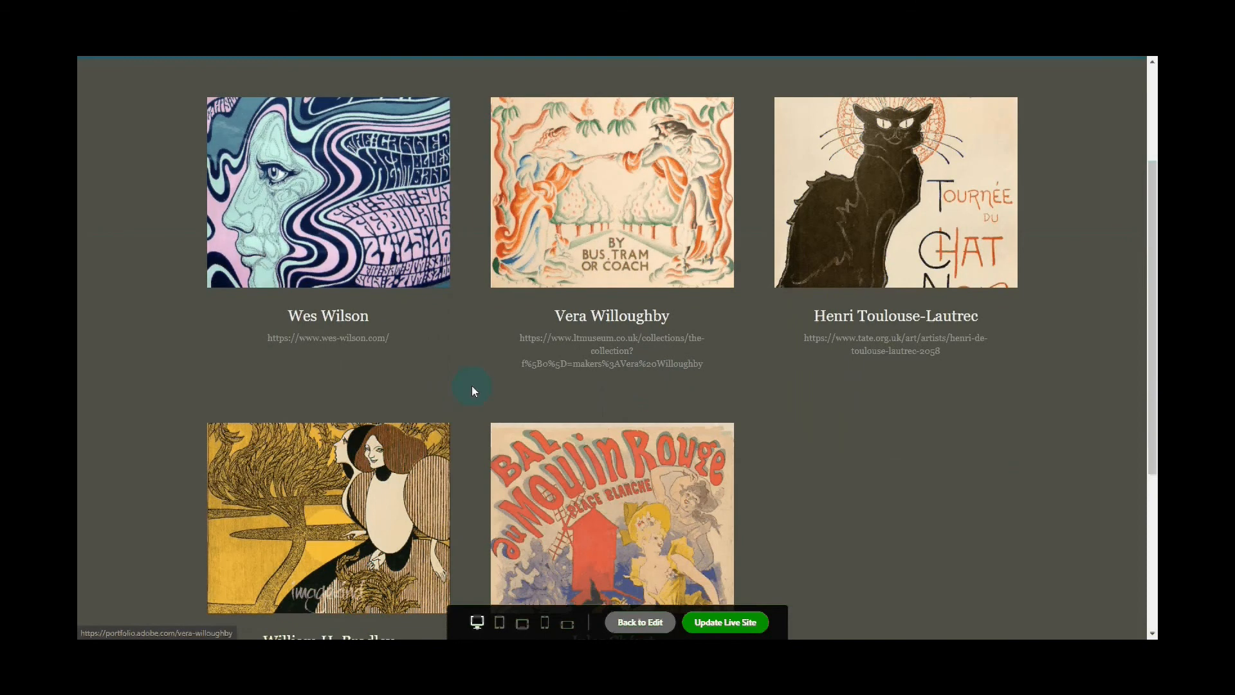
scroll(674, 469, "down", 3)
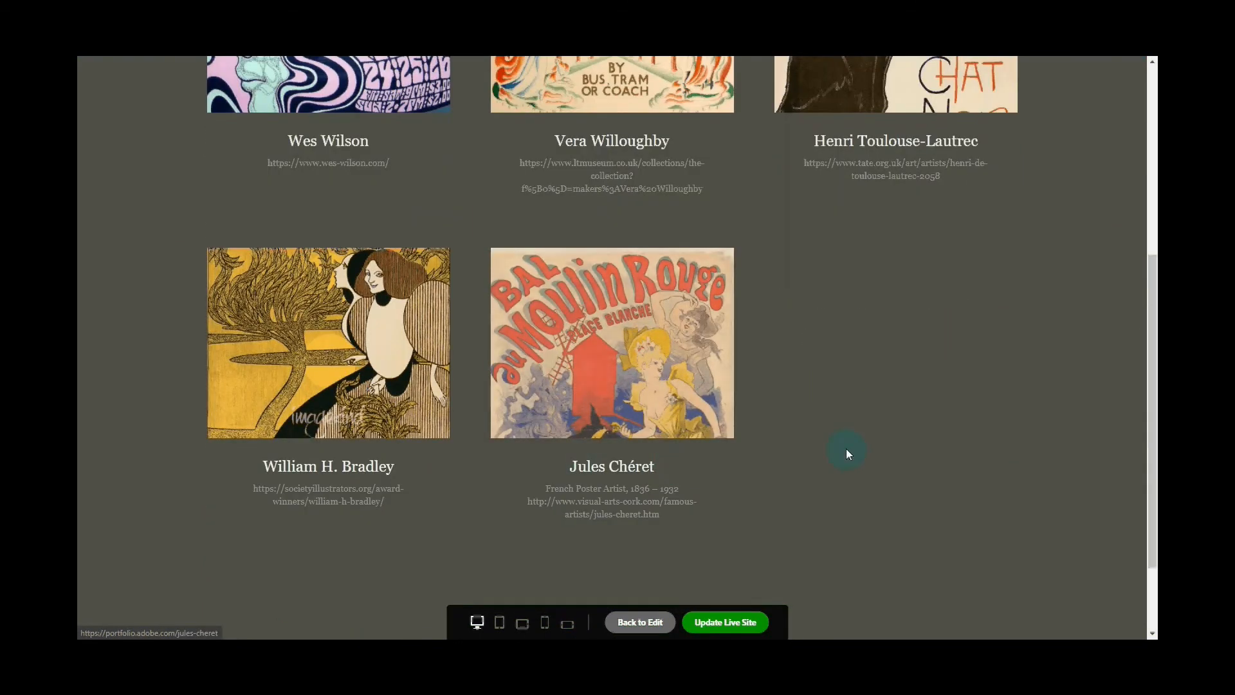
scroll(846, 448, "up", 5)
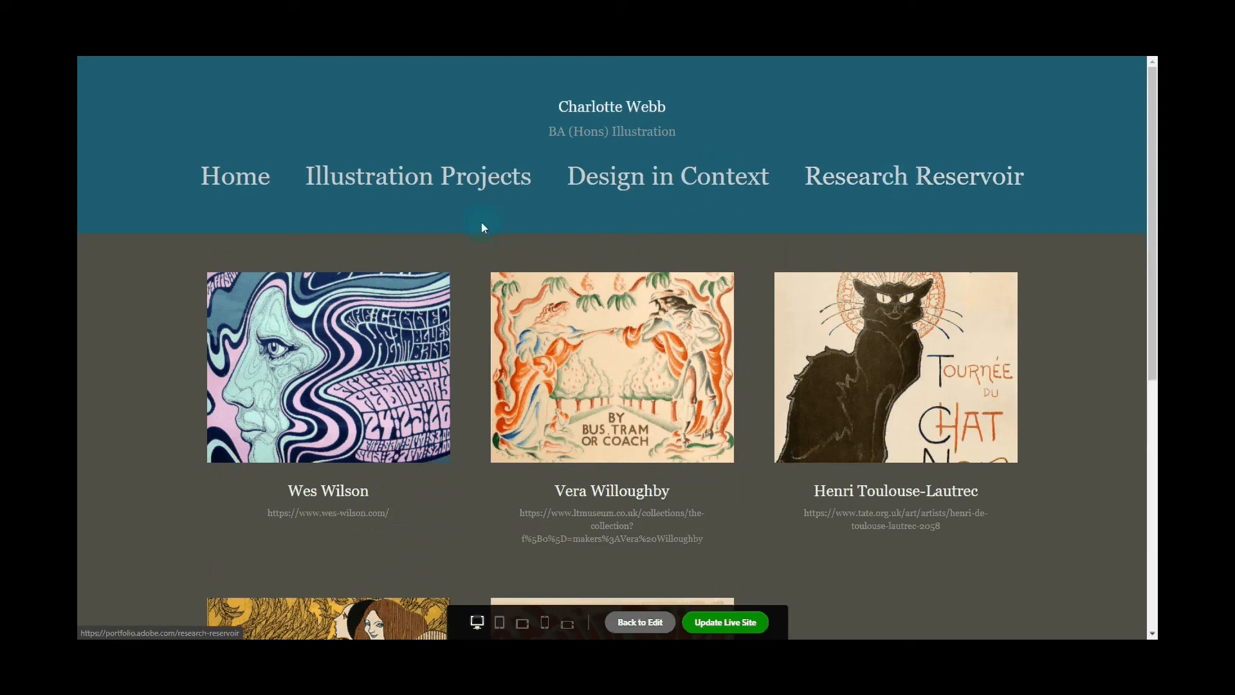
left_click(852, 184)
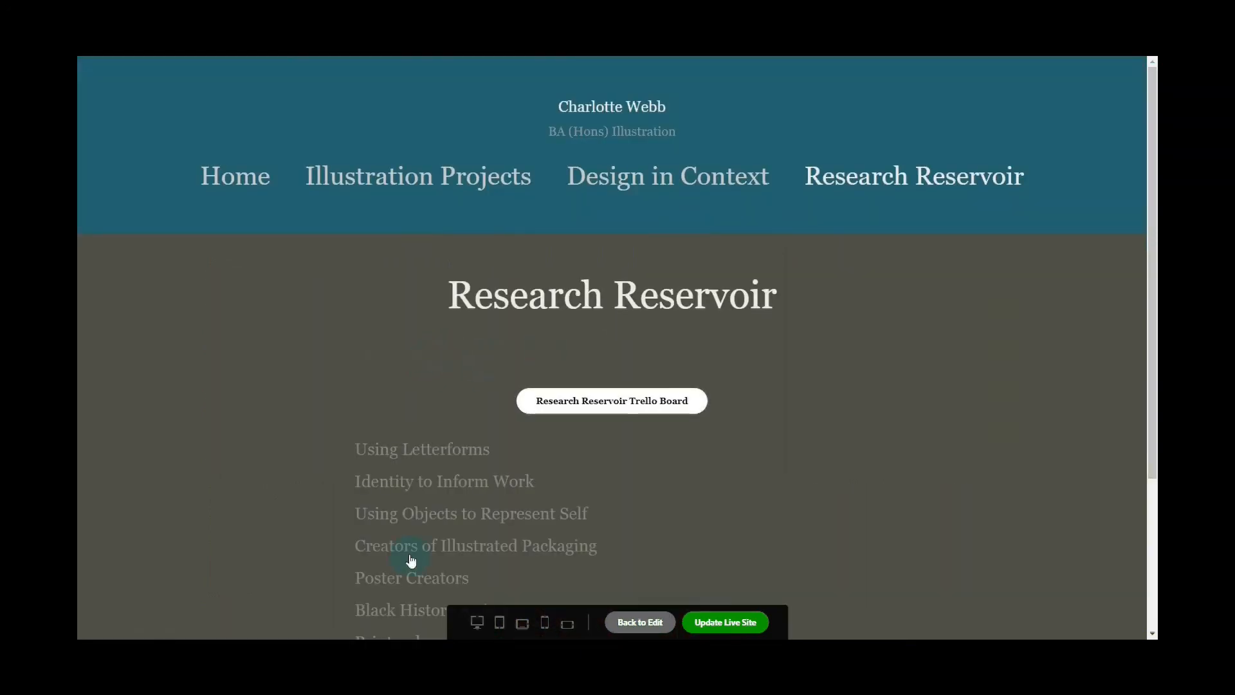
scroll(579, 405, "down", 3)
scroll(579, 405, "up", 3)
Step: Open the linked Research Reservoir Trello board and view the London - House of Illustration card under Research With Places
left_click(619, 409)
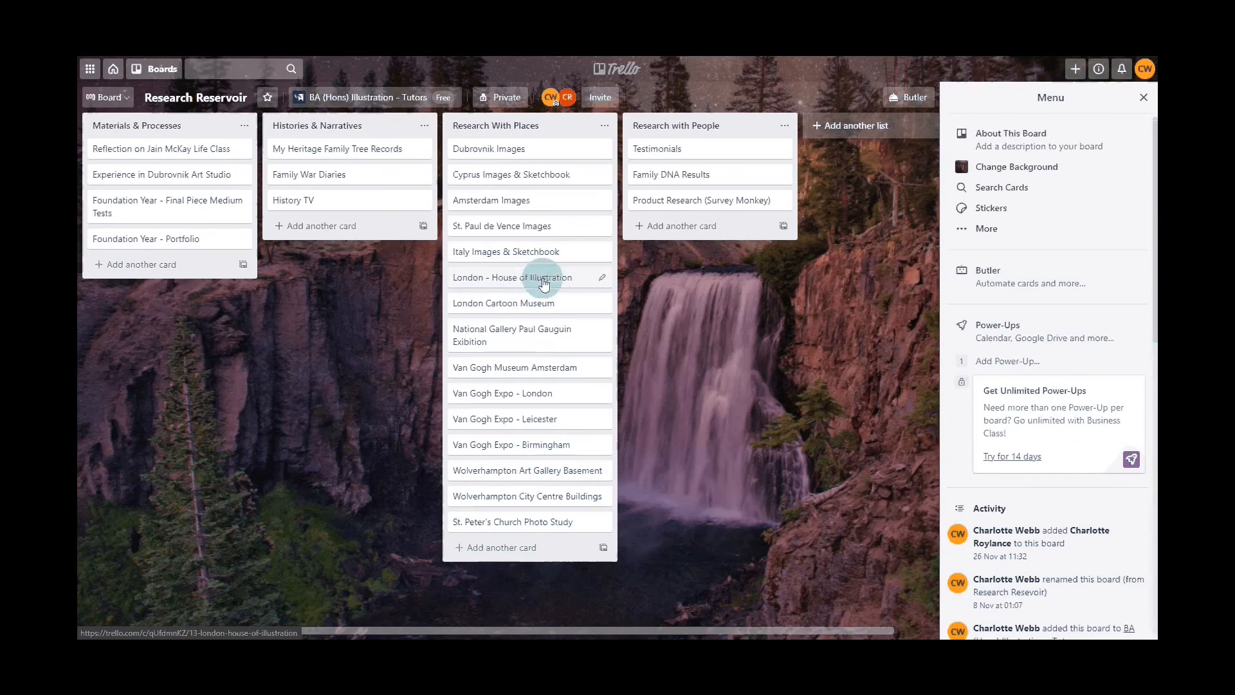
left_click(515, 286)
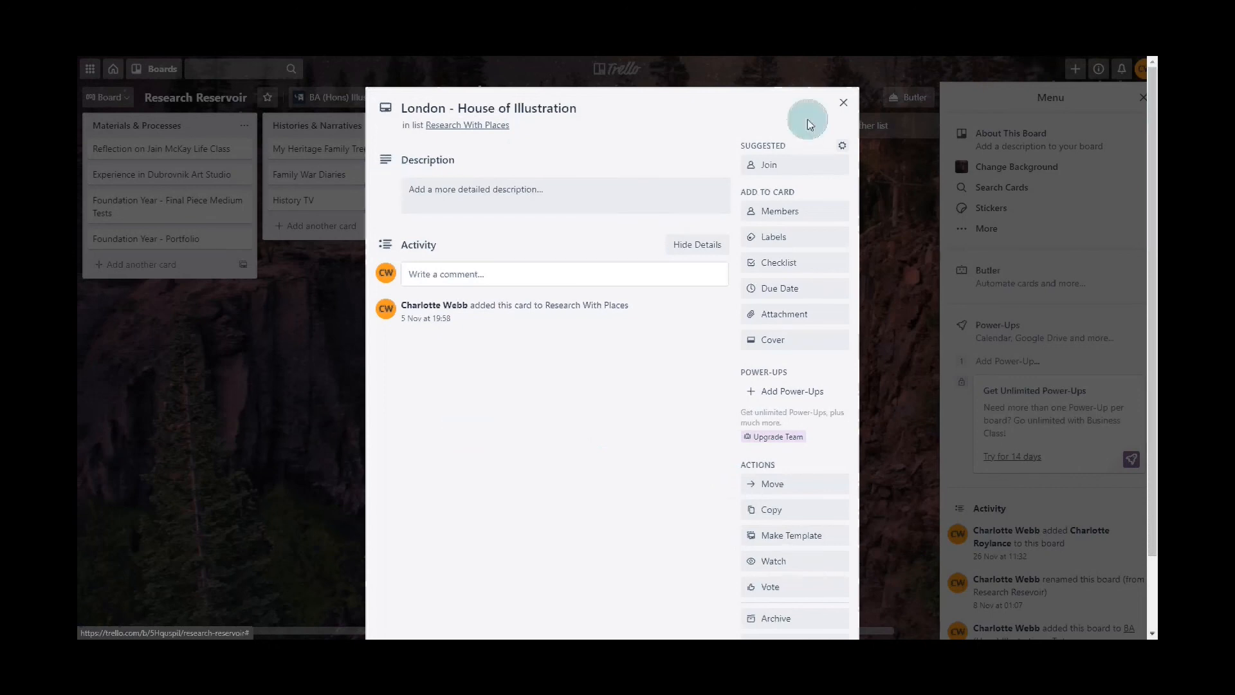
left_click(843, 104)
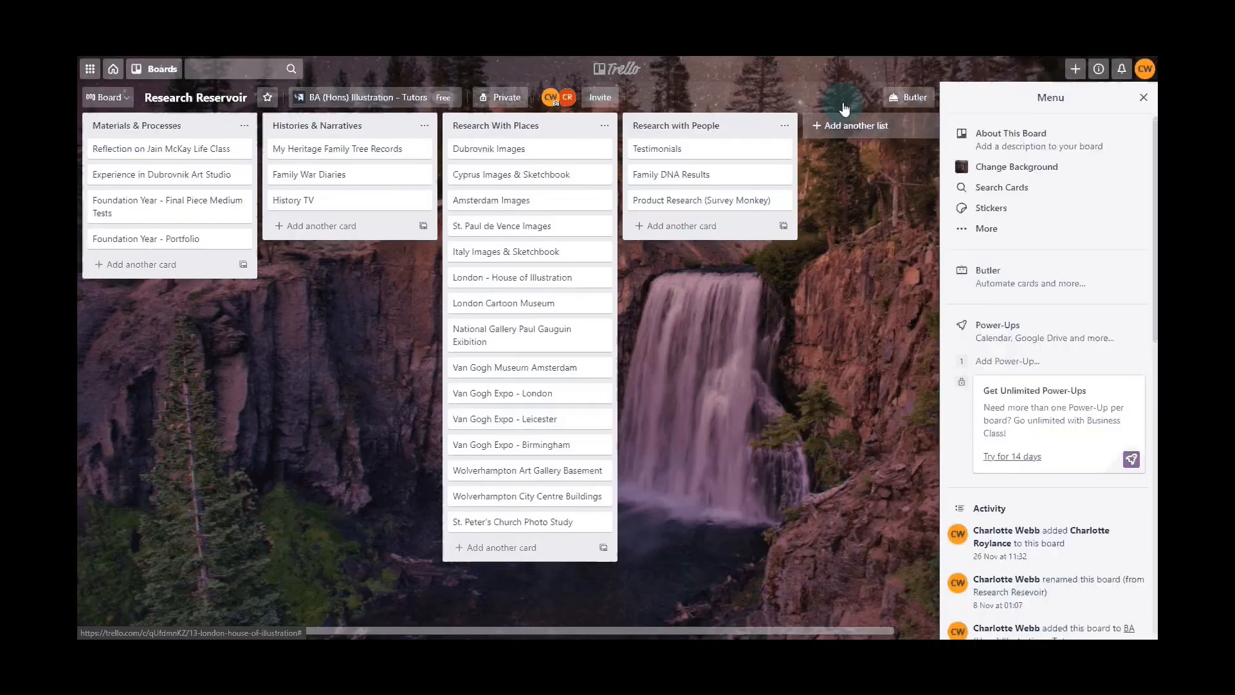
Step: Switch back to the Adobe Portfolio preview and return to editing the Research Reservoir page
left_click(543, 205)
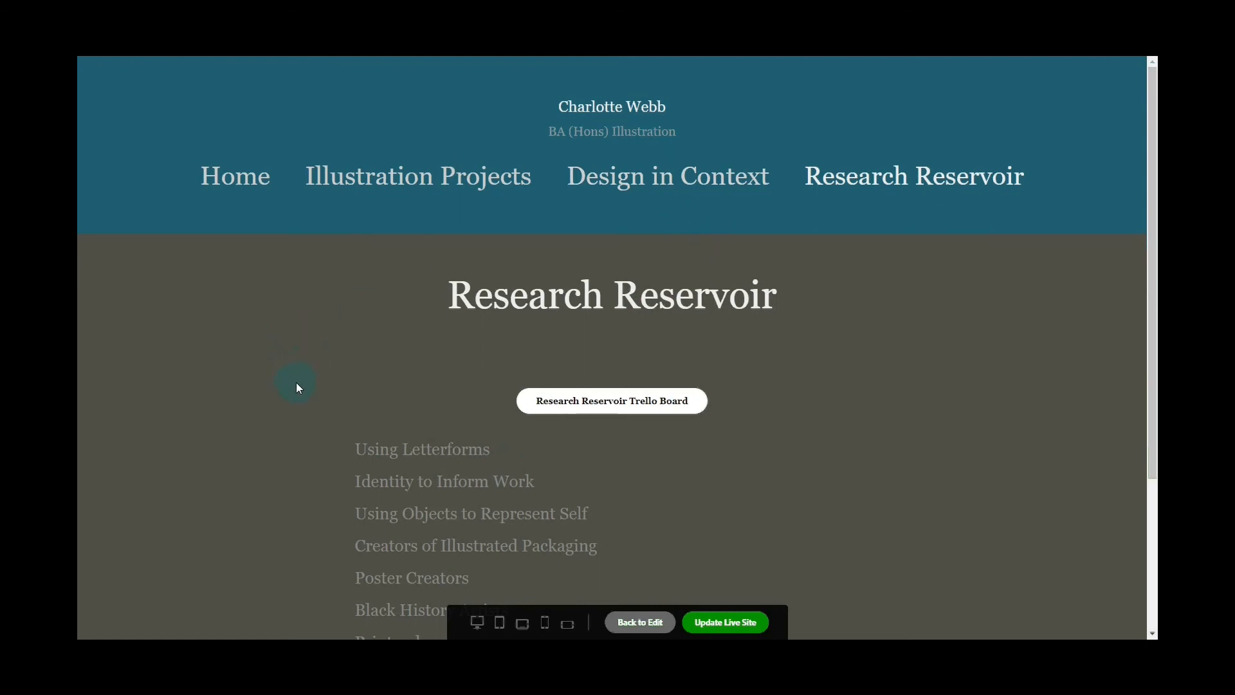
left_click(252, 182)
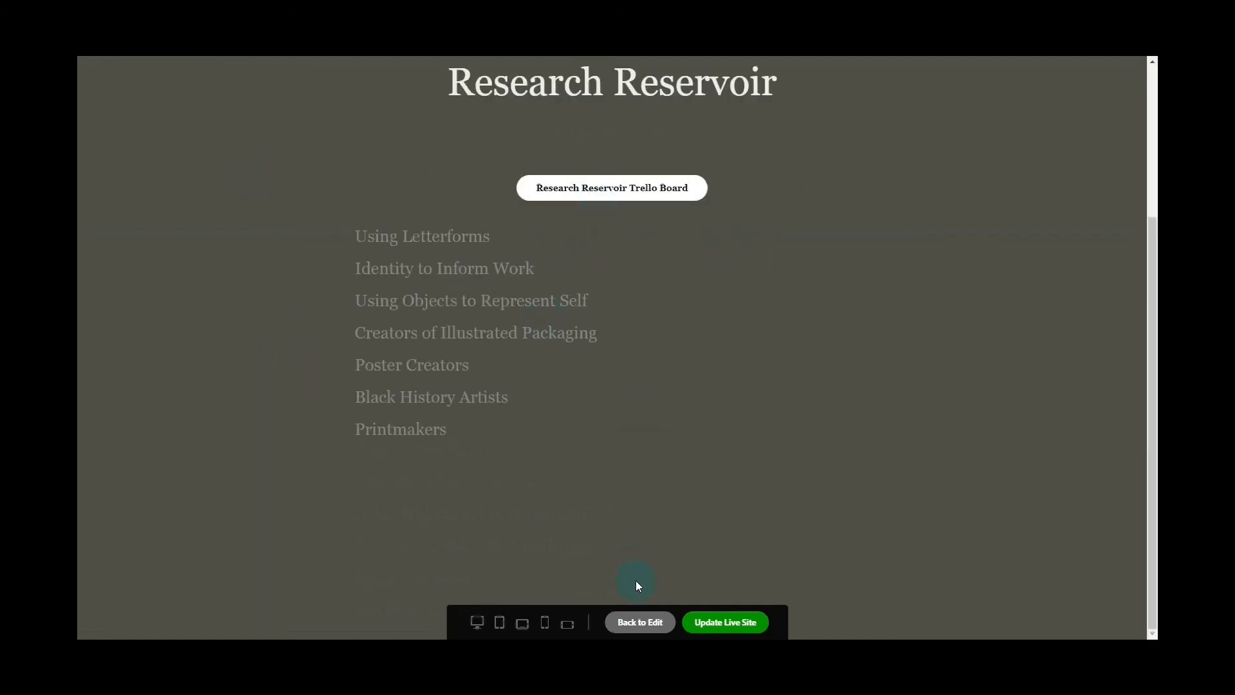
left_click(639, 622)
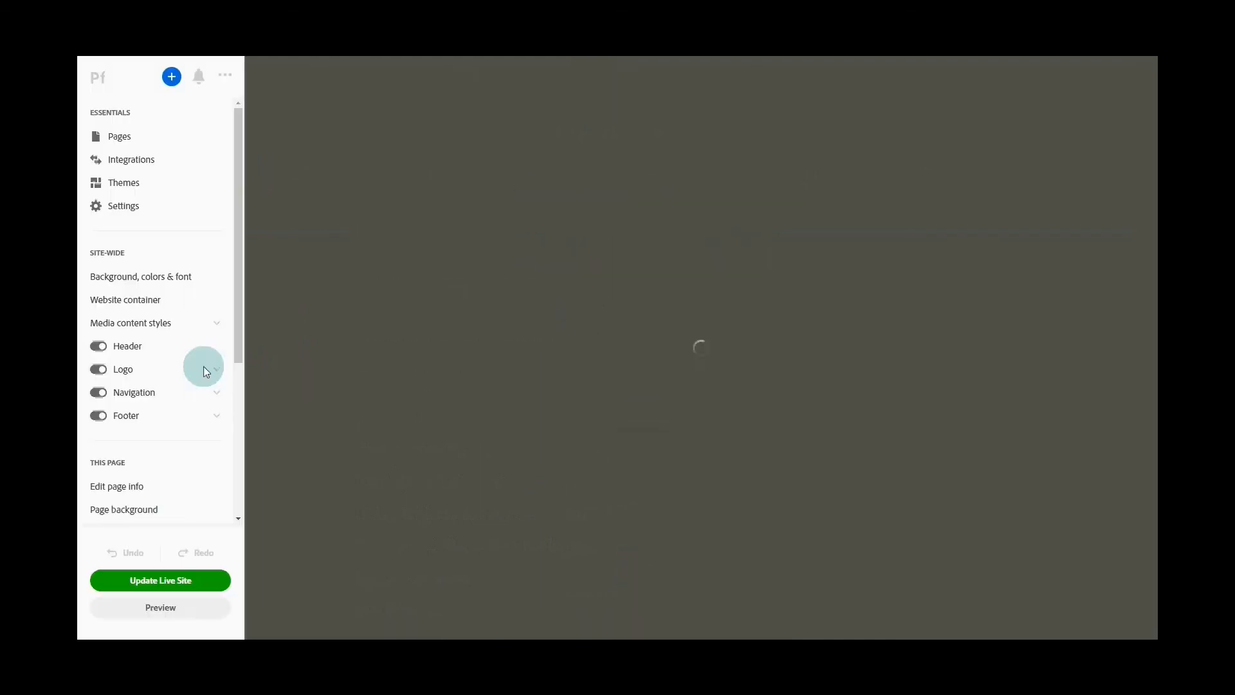
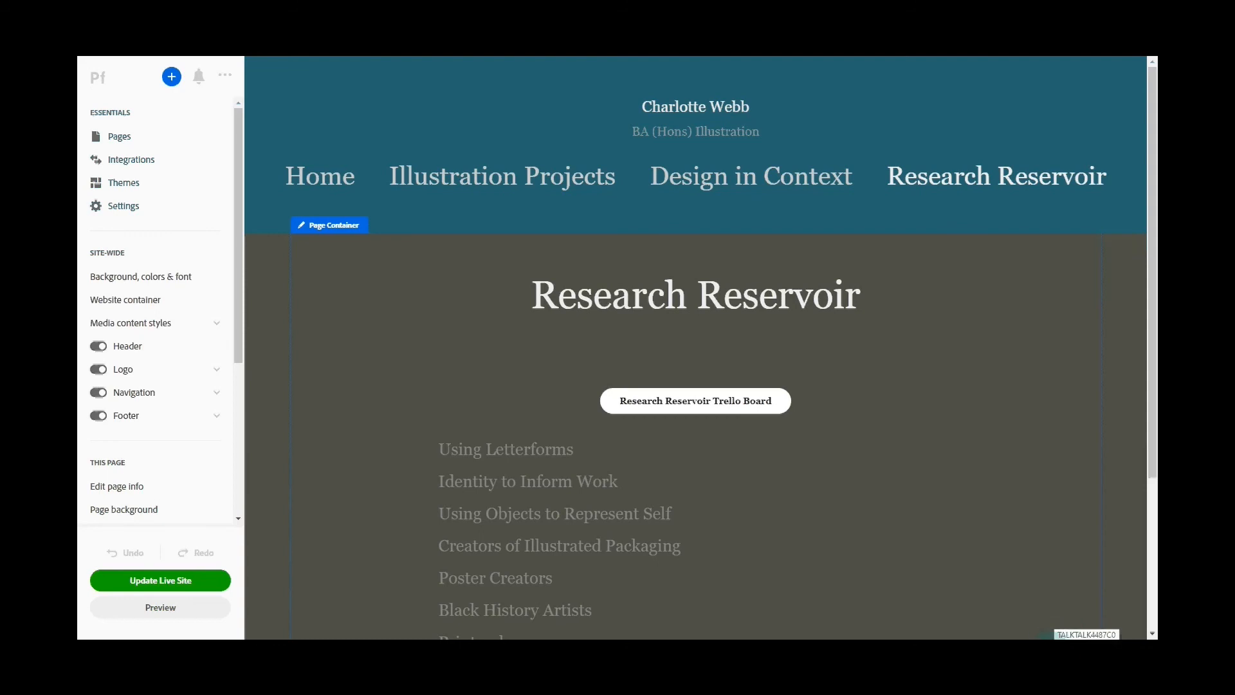
left_click(1026, 652)
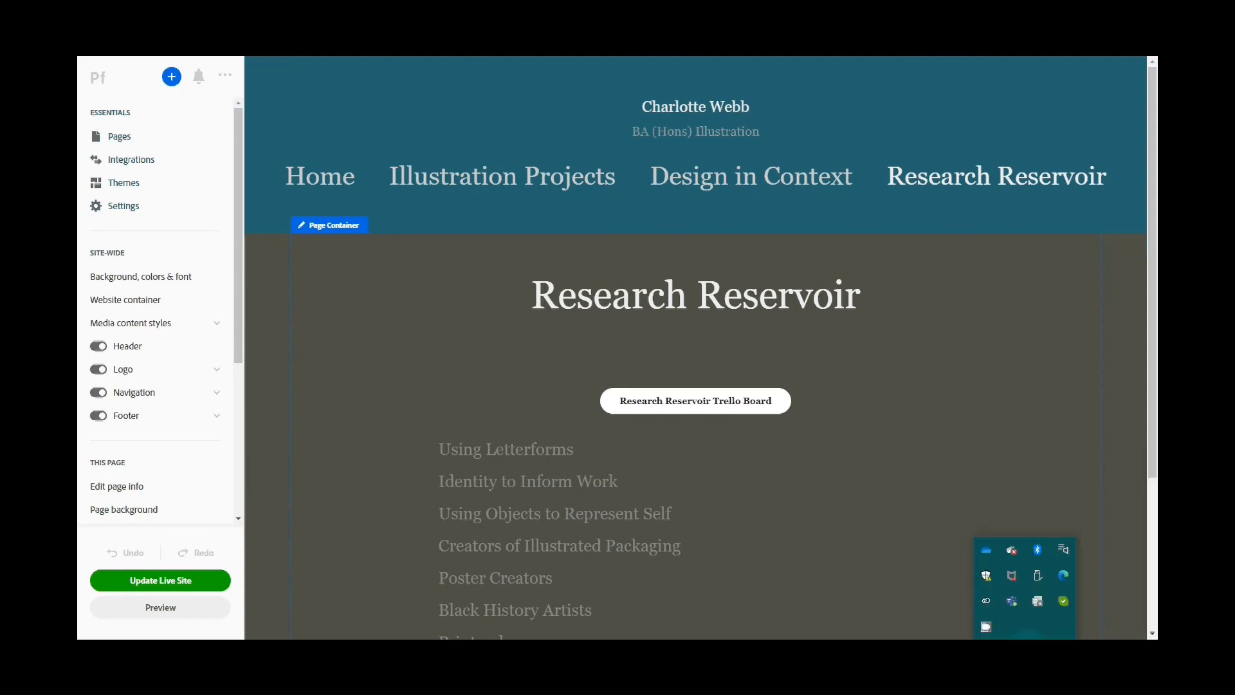
left_click(985, 625)
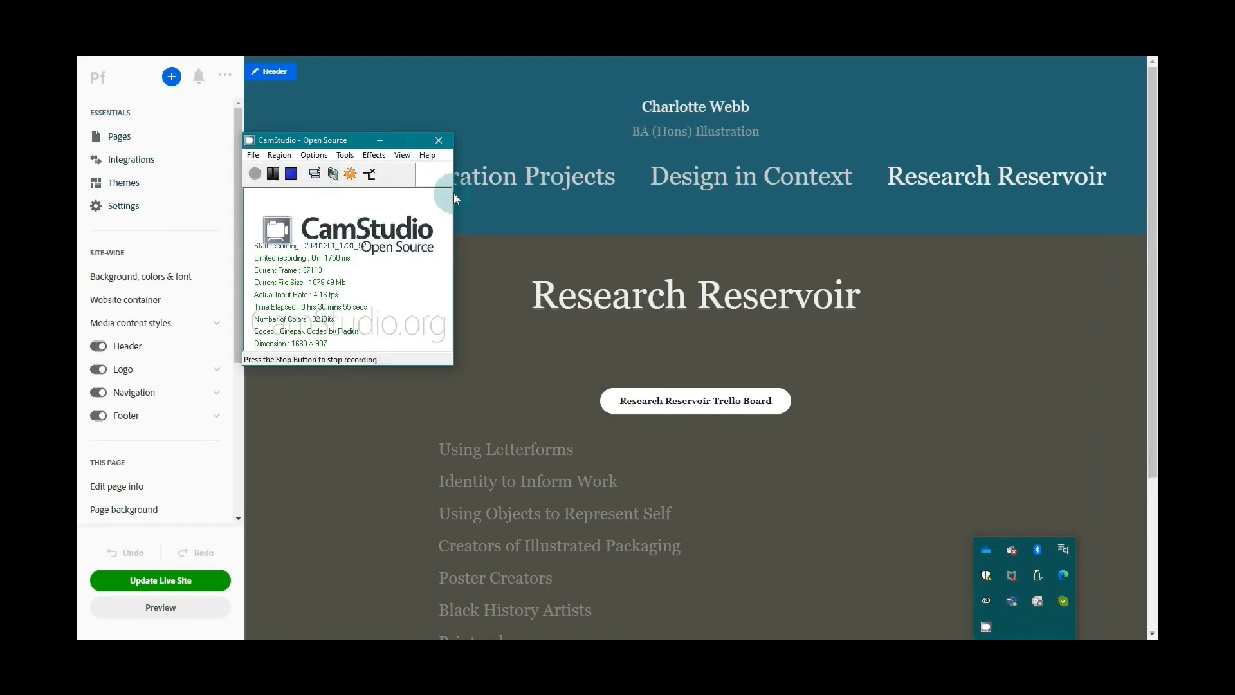